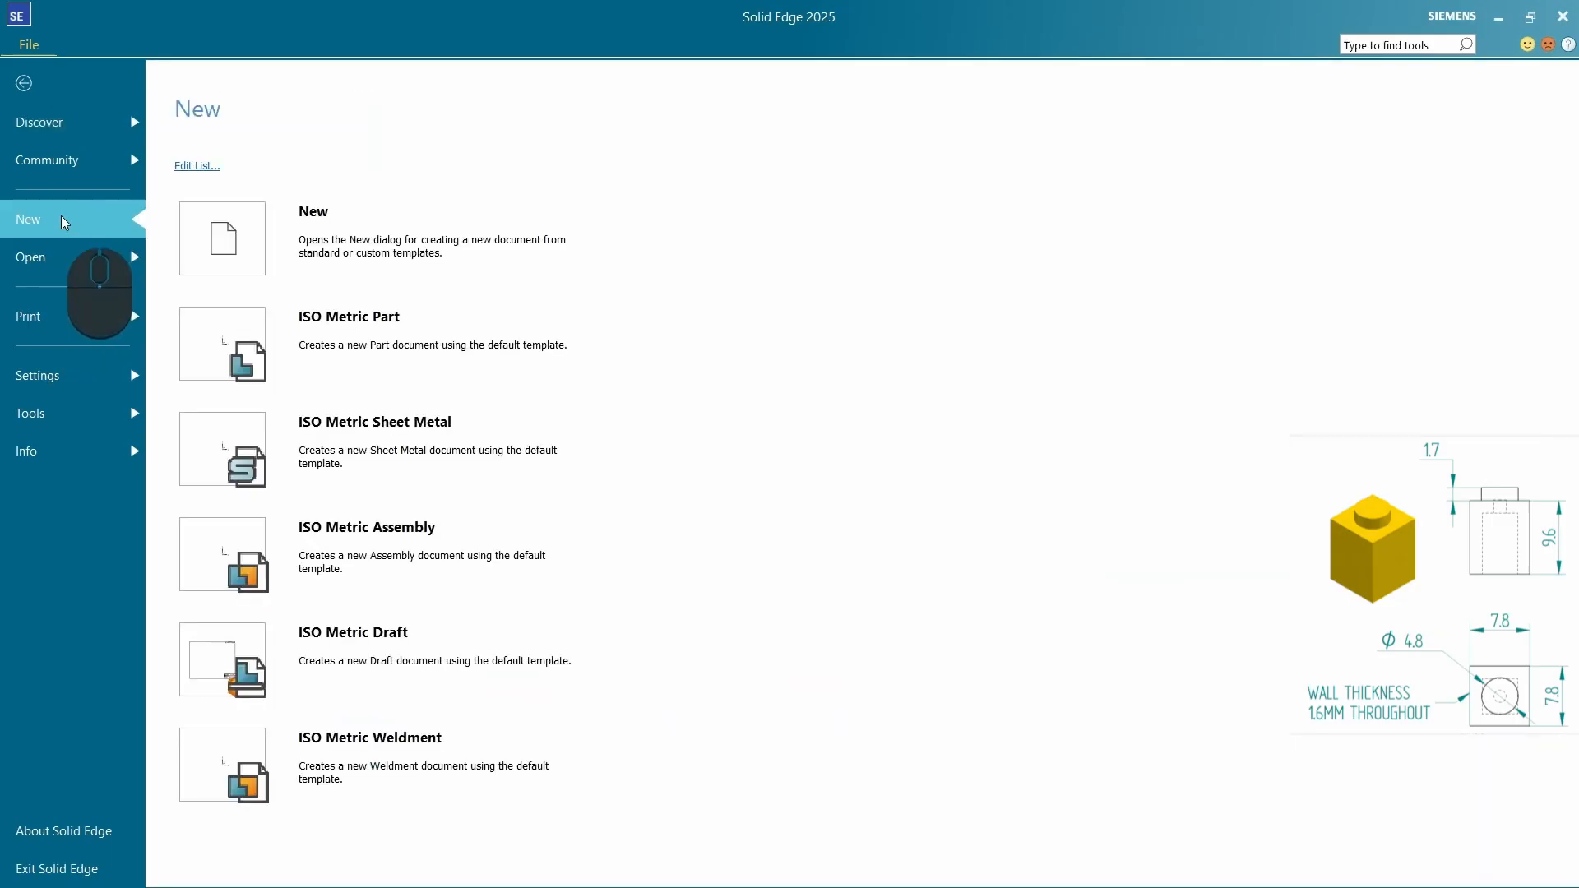
# Create a new ISO Metric Part document in the ordered environment.
pyautogui.moveTo(224, 341)
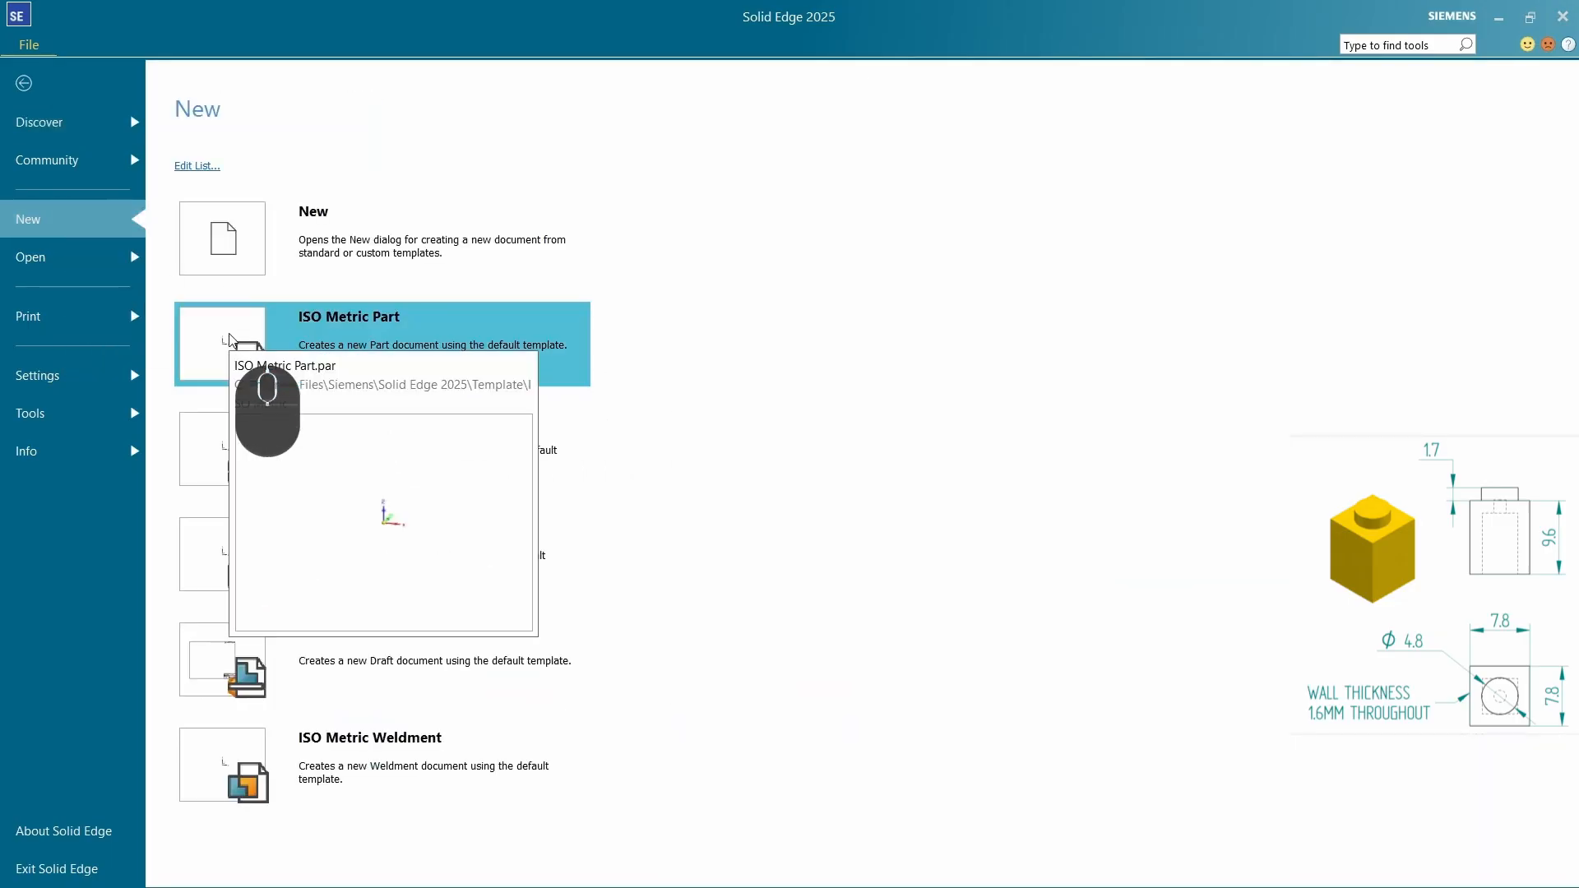
pyautogui.click(217, 346)
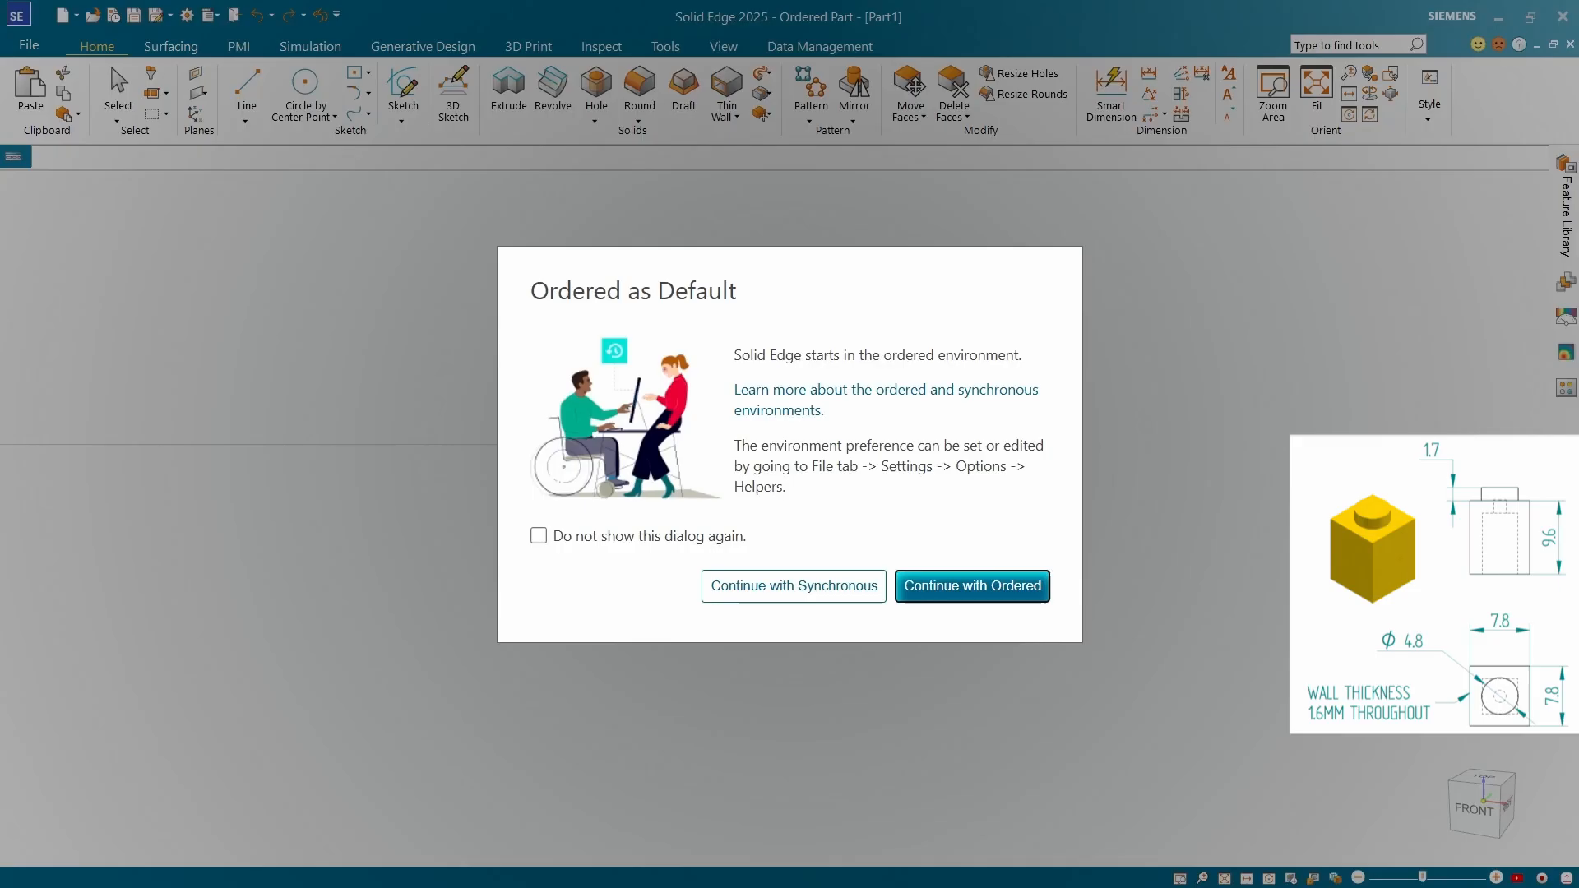
pyautogui.click(973, 586)
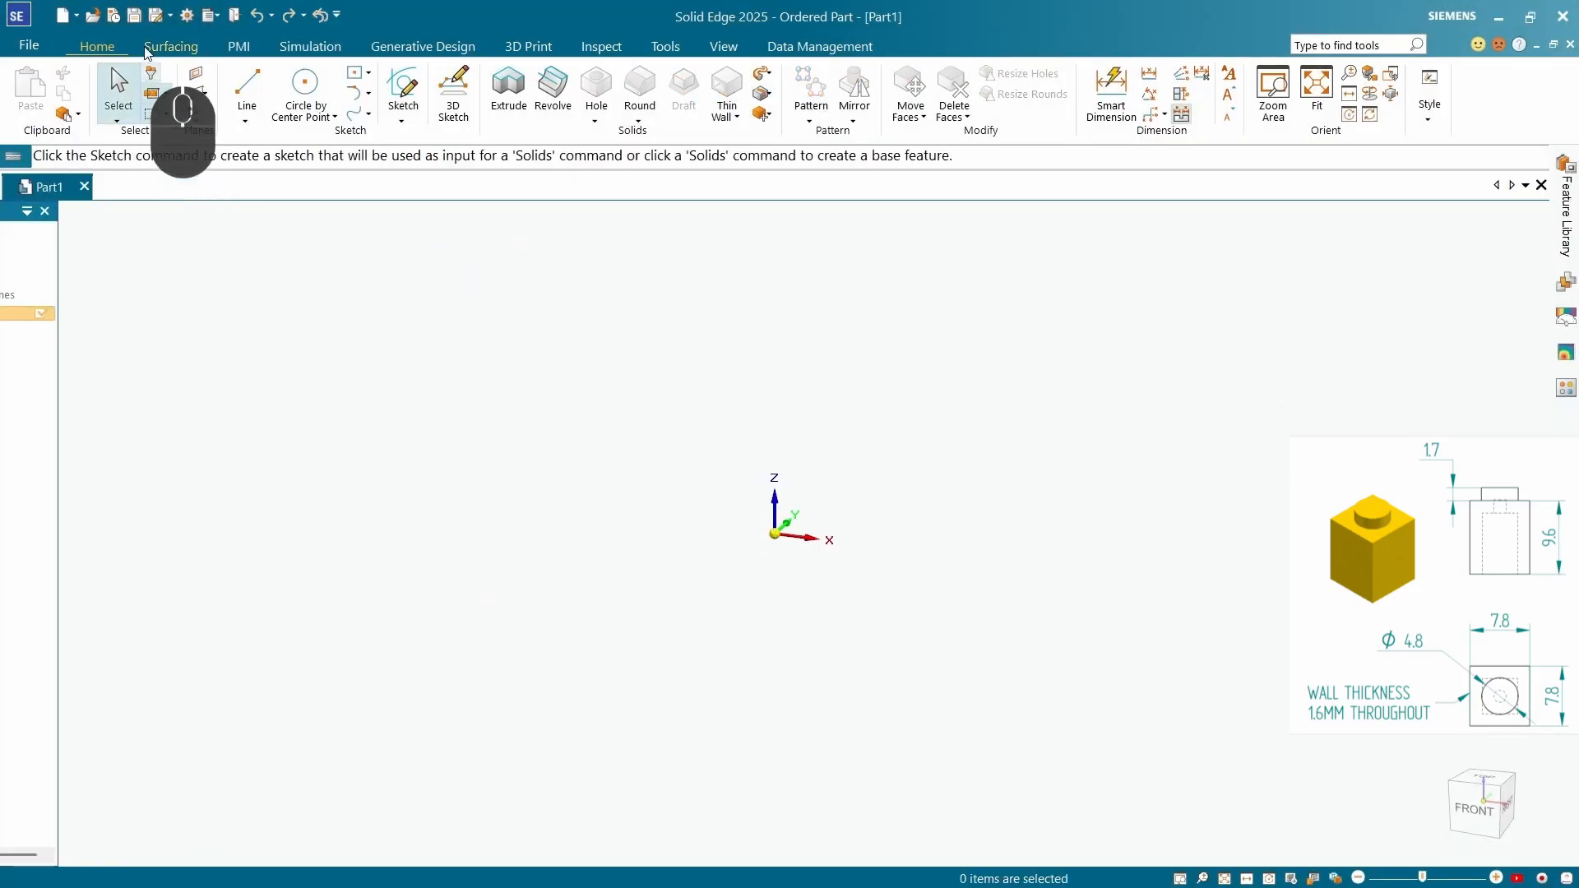
# Save the part as 2509-CESE-001-P001 with the same document number, revision ID A and title LEGO BLOCK 1x1.
pyautogui.click(134, 15)
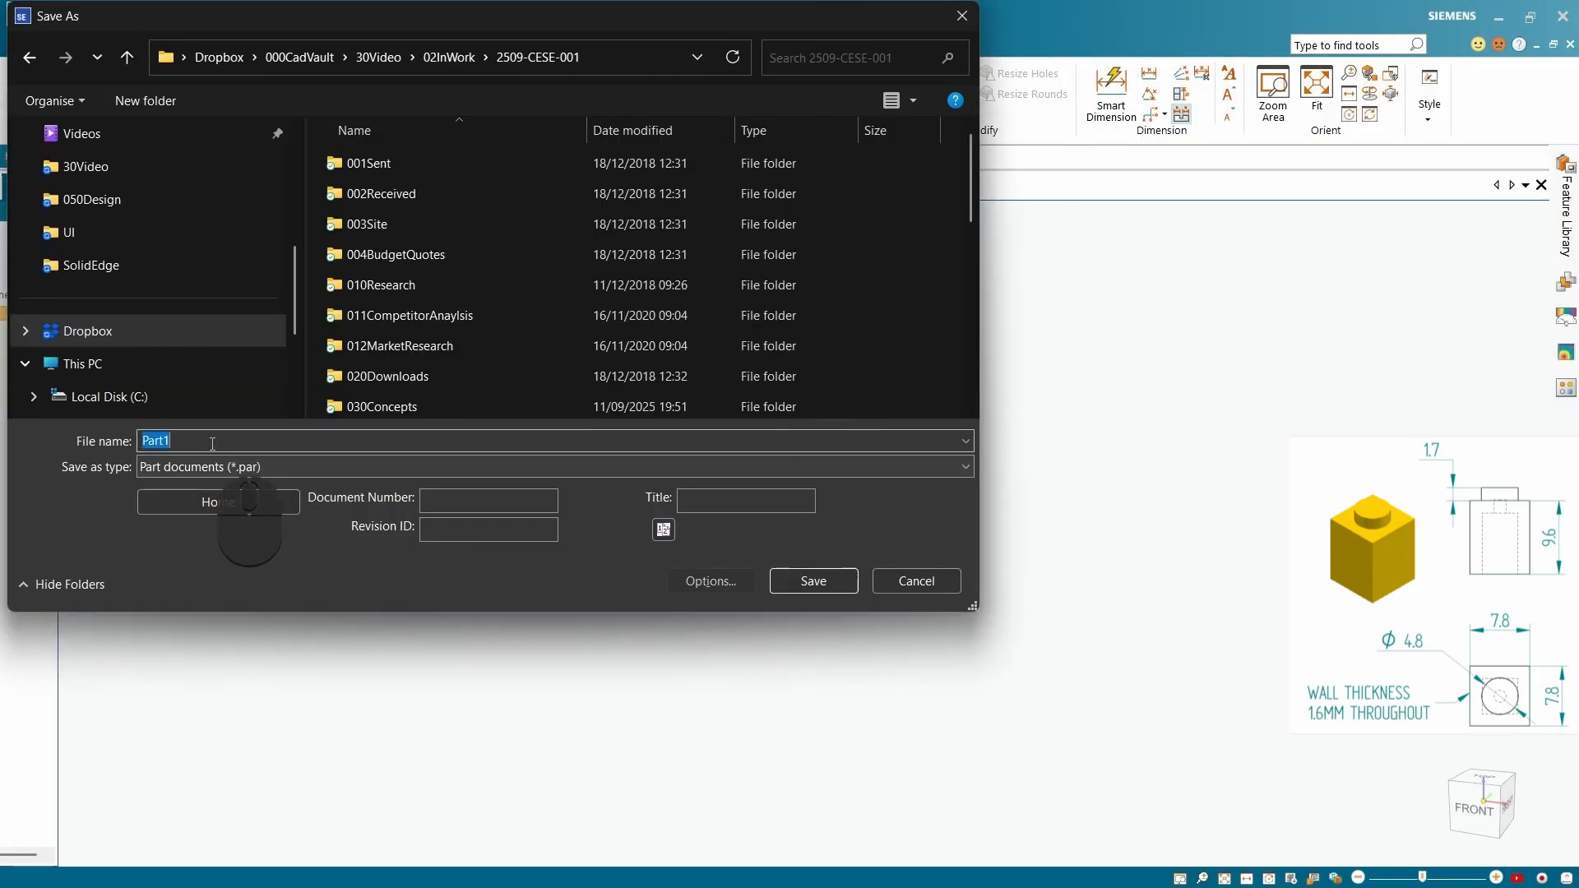
pyautogui.write('2509-CESE-001-P001')
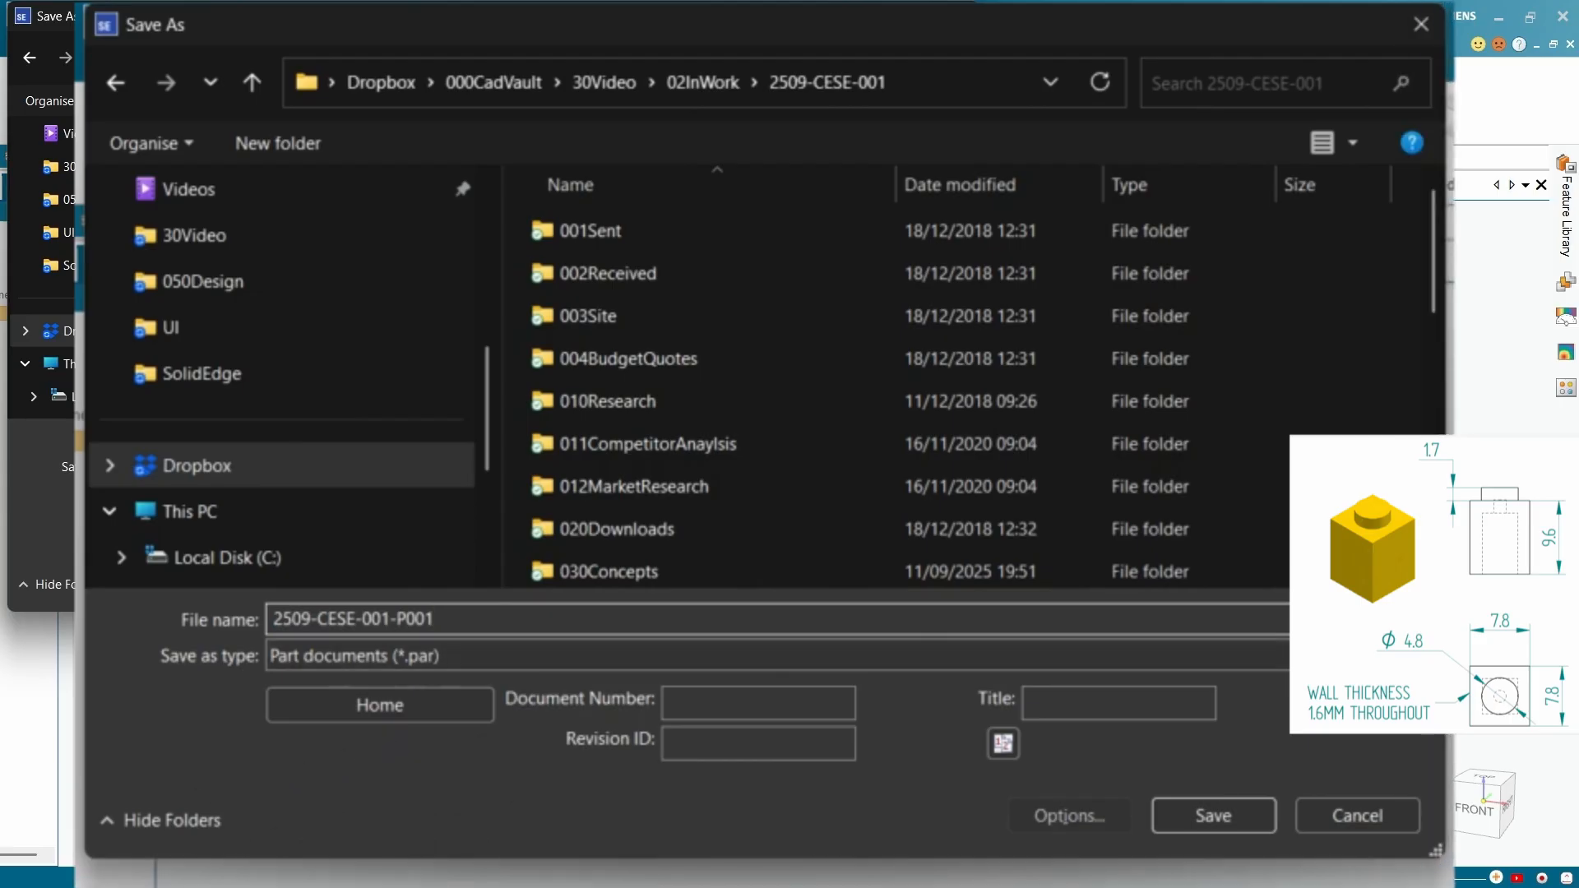
pyautogui.click(703, 706)
pyautogui.write('2509-CESE-001-P001')
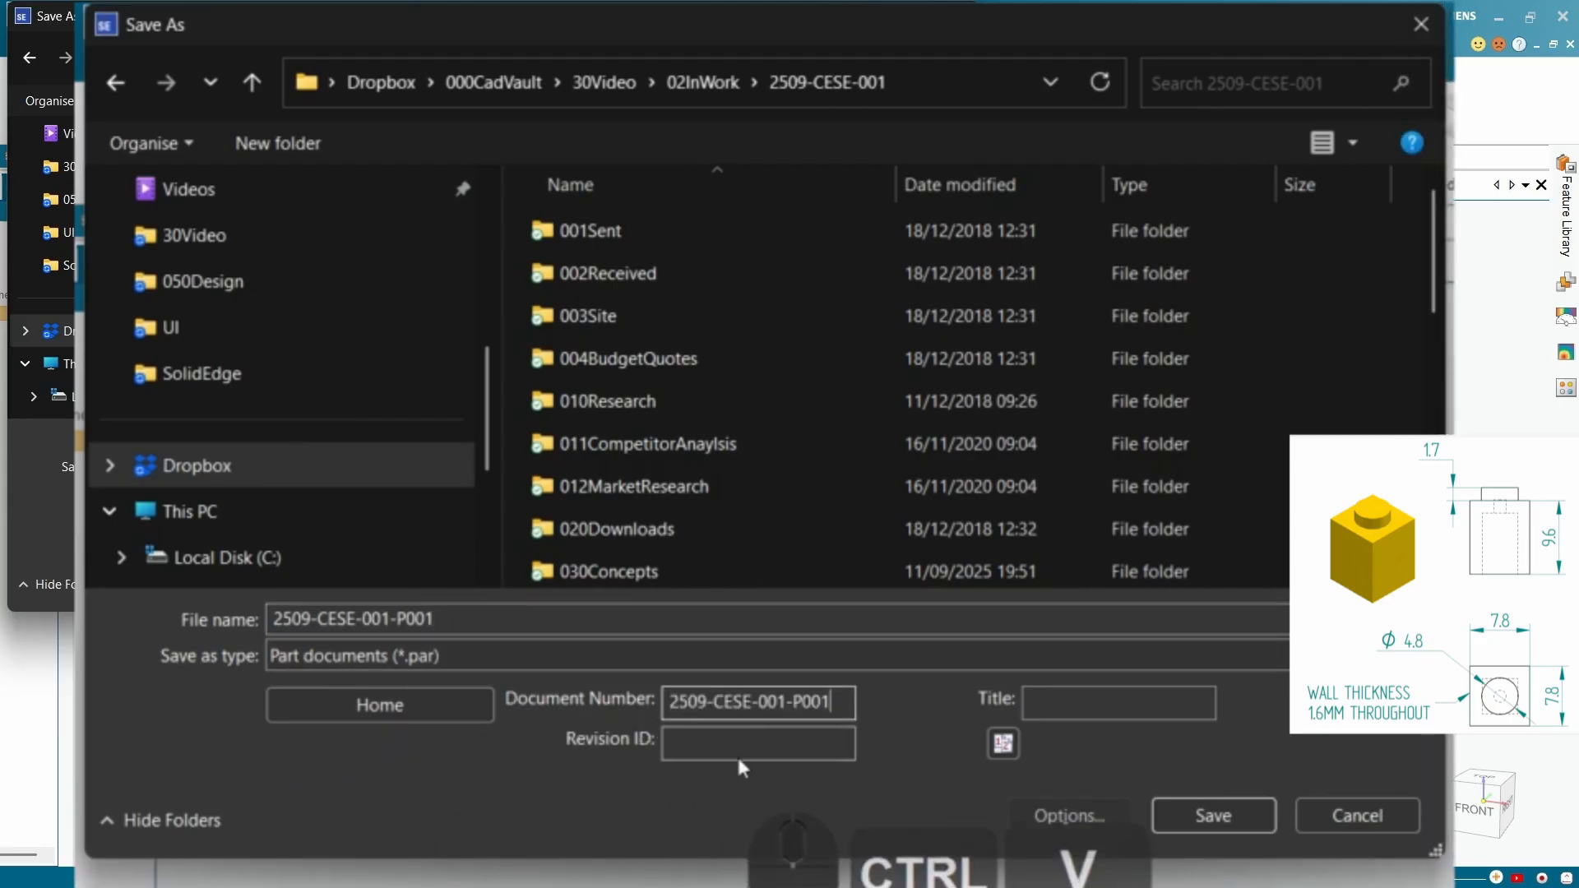
pyautogui.click(739, 744)
pyautogui.write('a')
pyautogui.press('BackSpace')
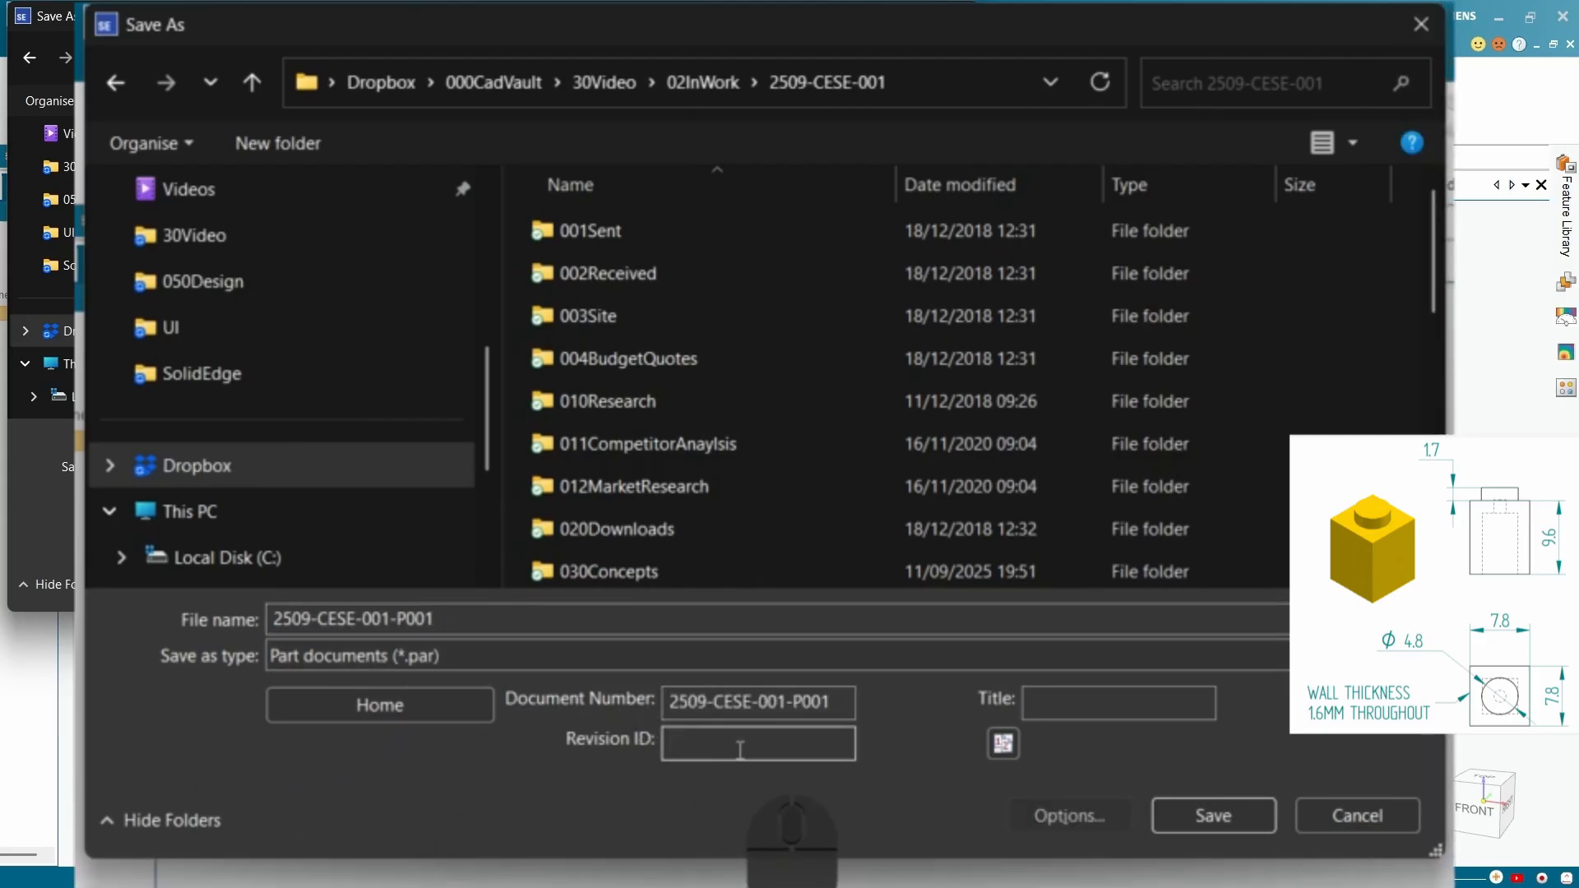
pyautogui.press('capslock')
pyautogui.write('A')
pyautogui.press('Tab')
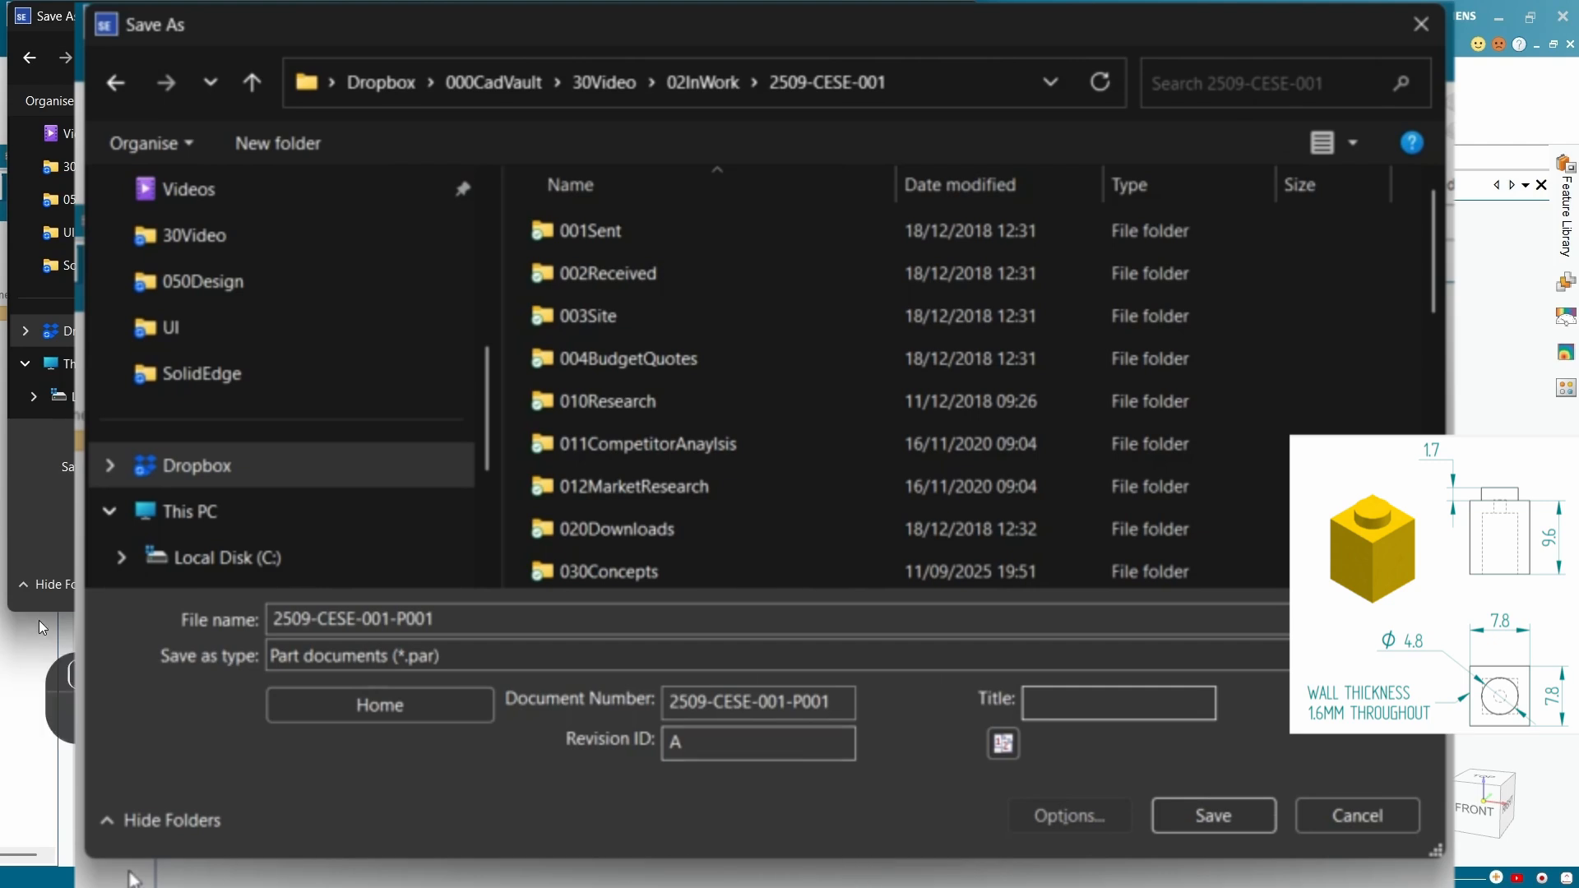
pyautogui.write('LEGO BLOCK 1x1')
pyautogui.click(1210, 815)
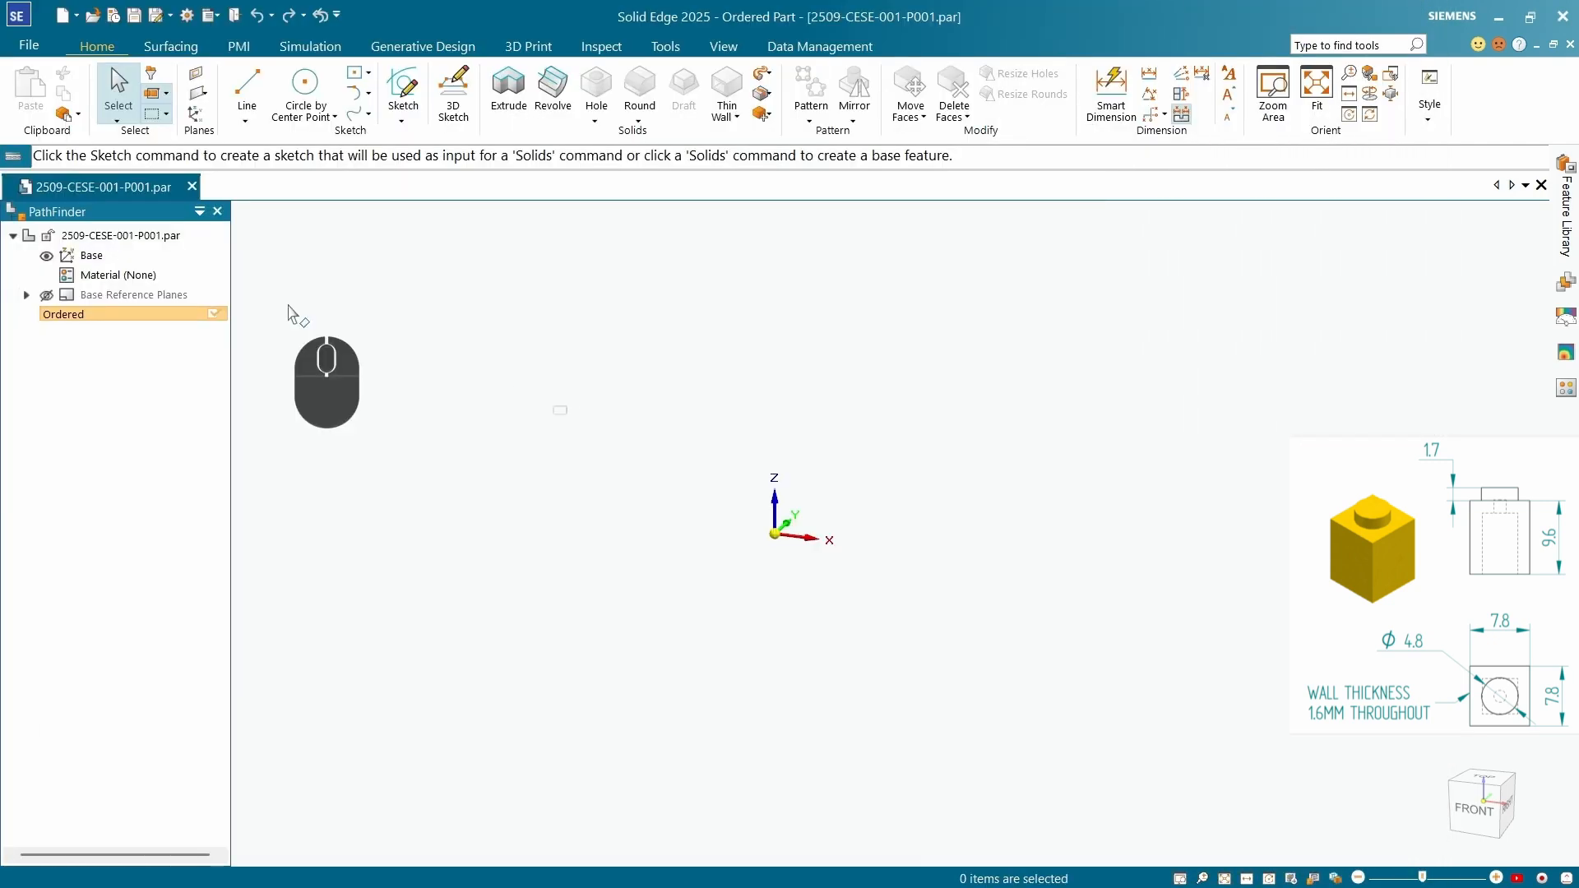
# Show the base reference planes in an isometric view, list them individually and briefly highlight the Top (xy) plane.
pyautogui.click(1512, 781)
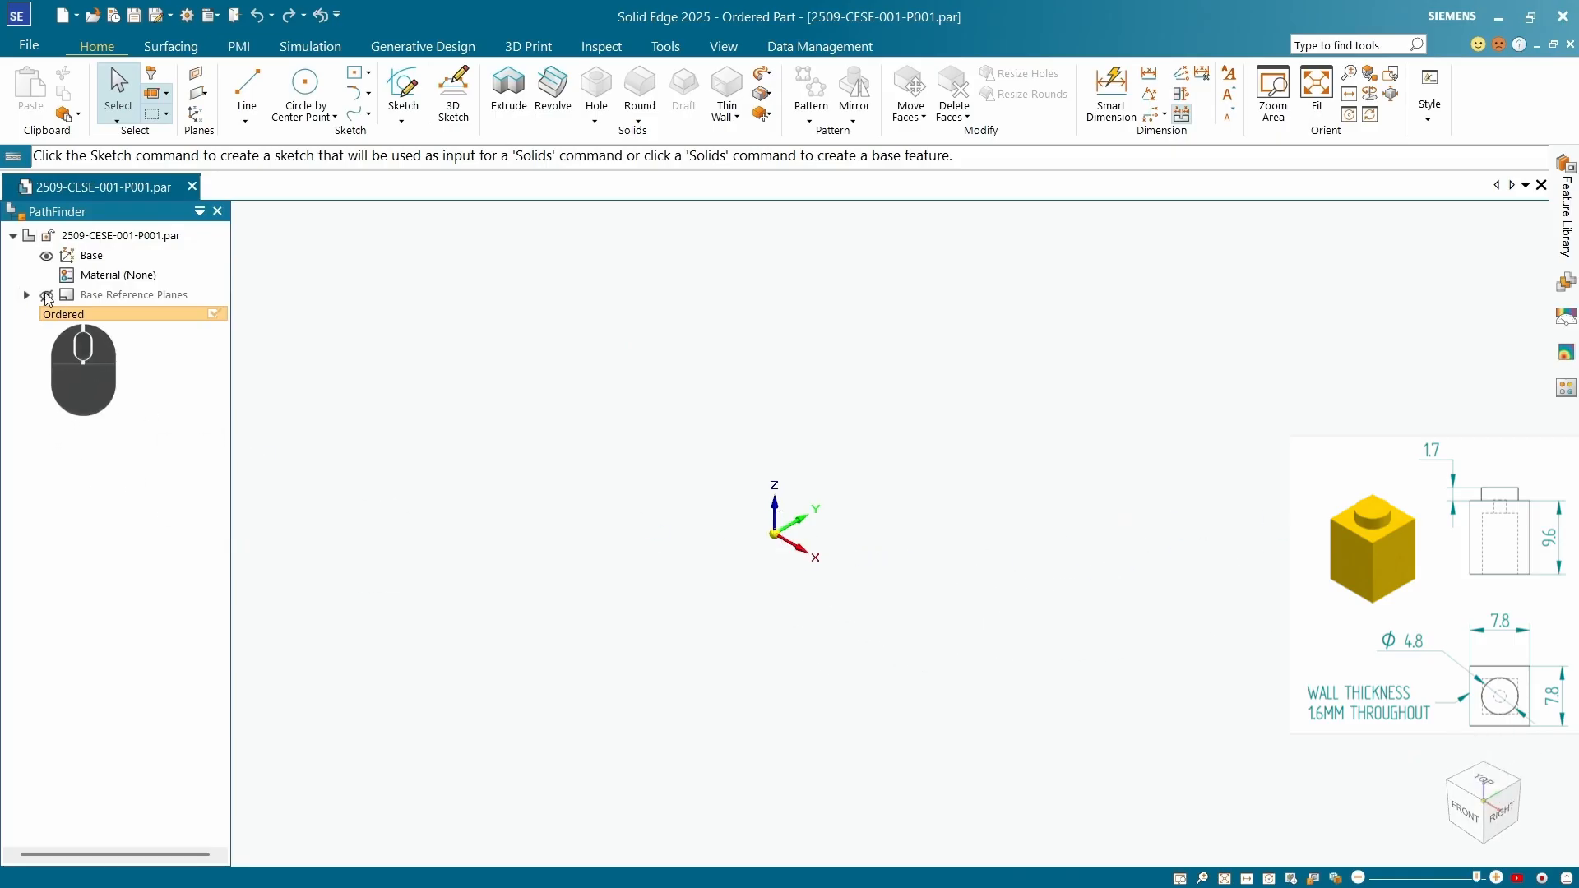
pyautogui.click(27, 295)
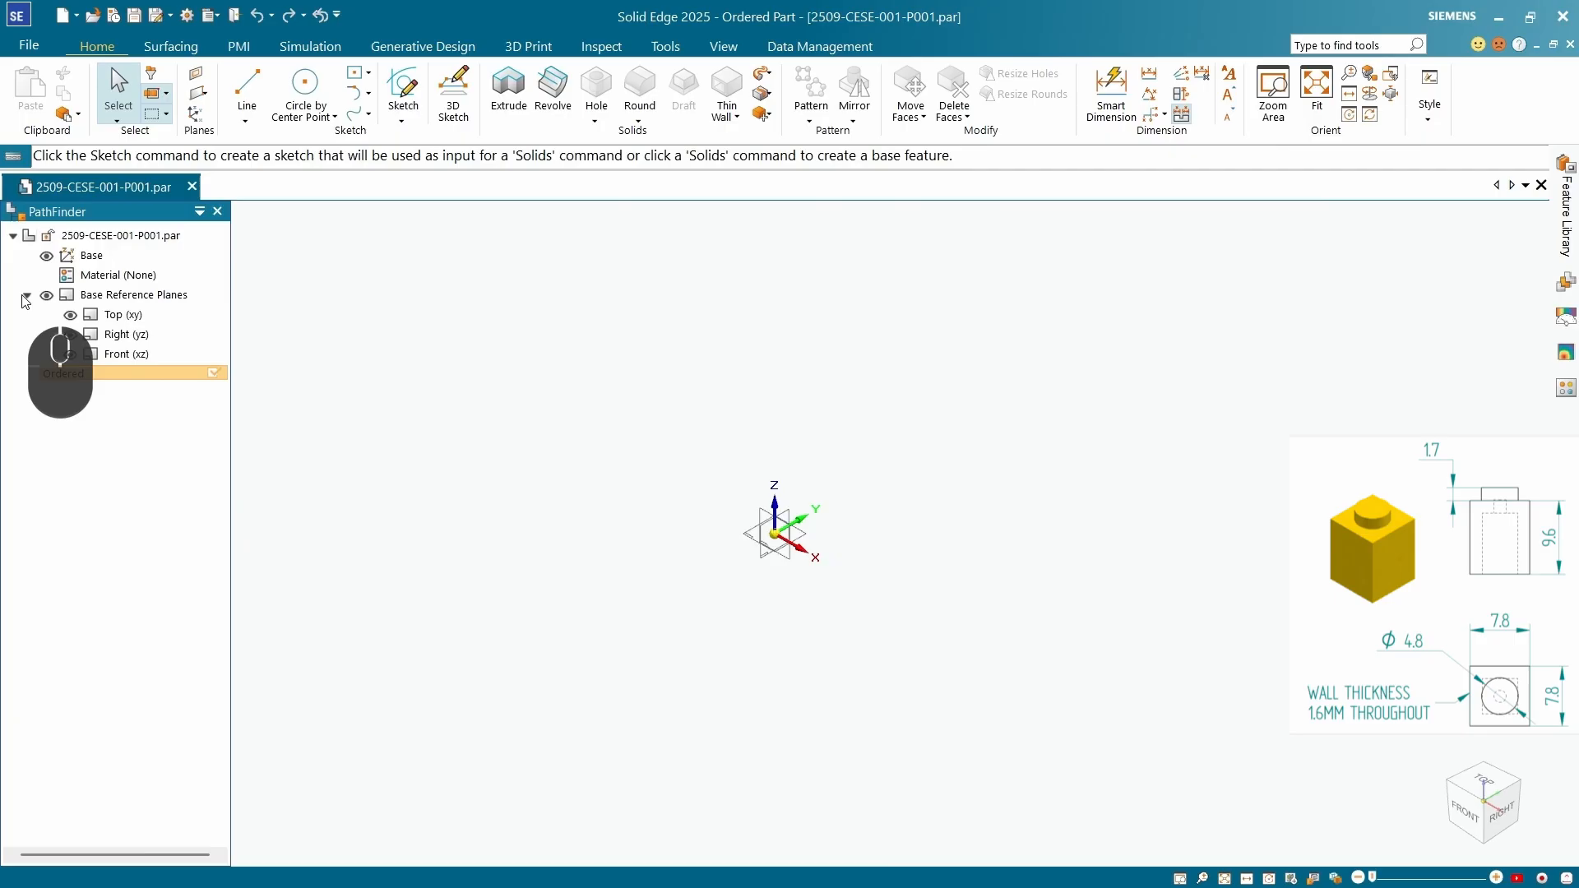
pyautogui.click(111, 315)
pyautogui.scroll(5, 802, 567)
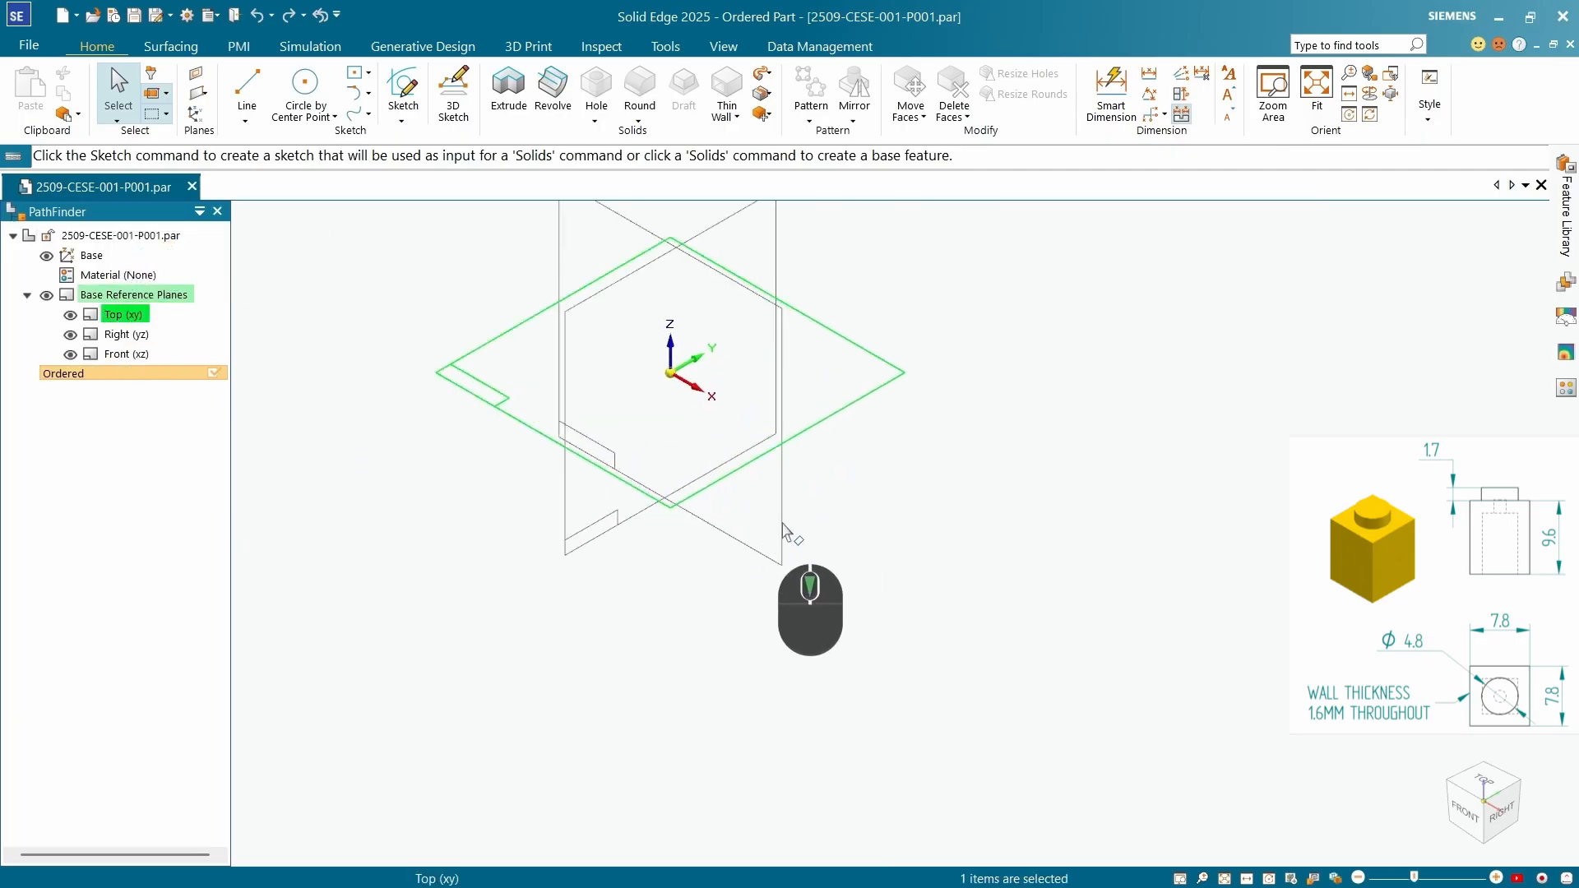
pyautogui.scroll(-4, 859, 473)
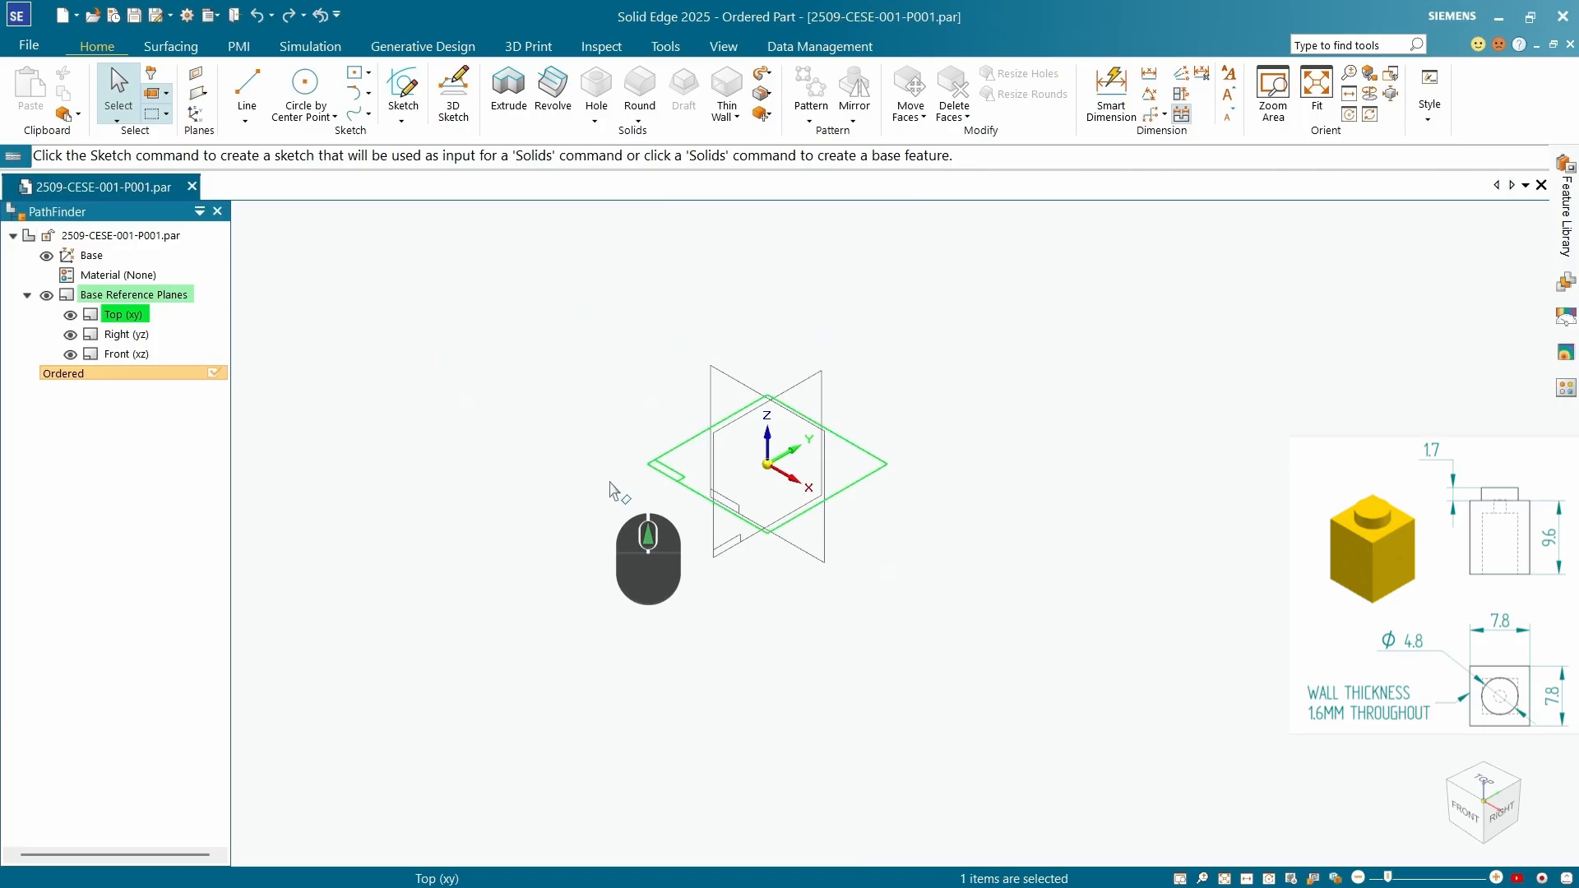
pyautogui.click(543, 564)
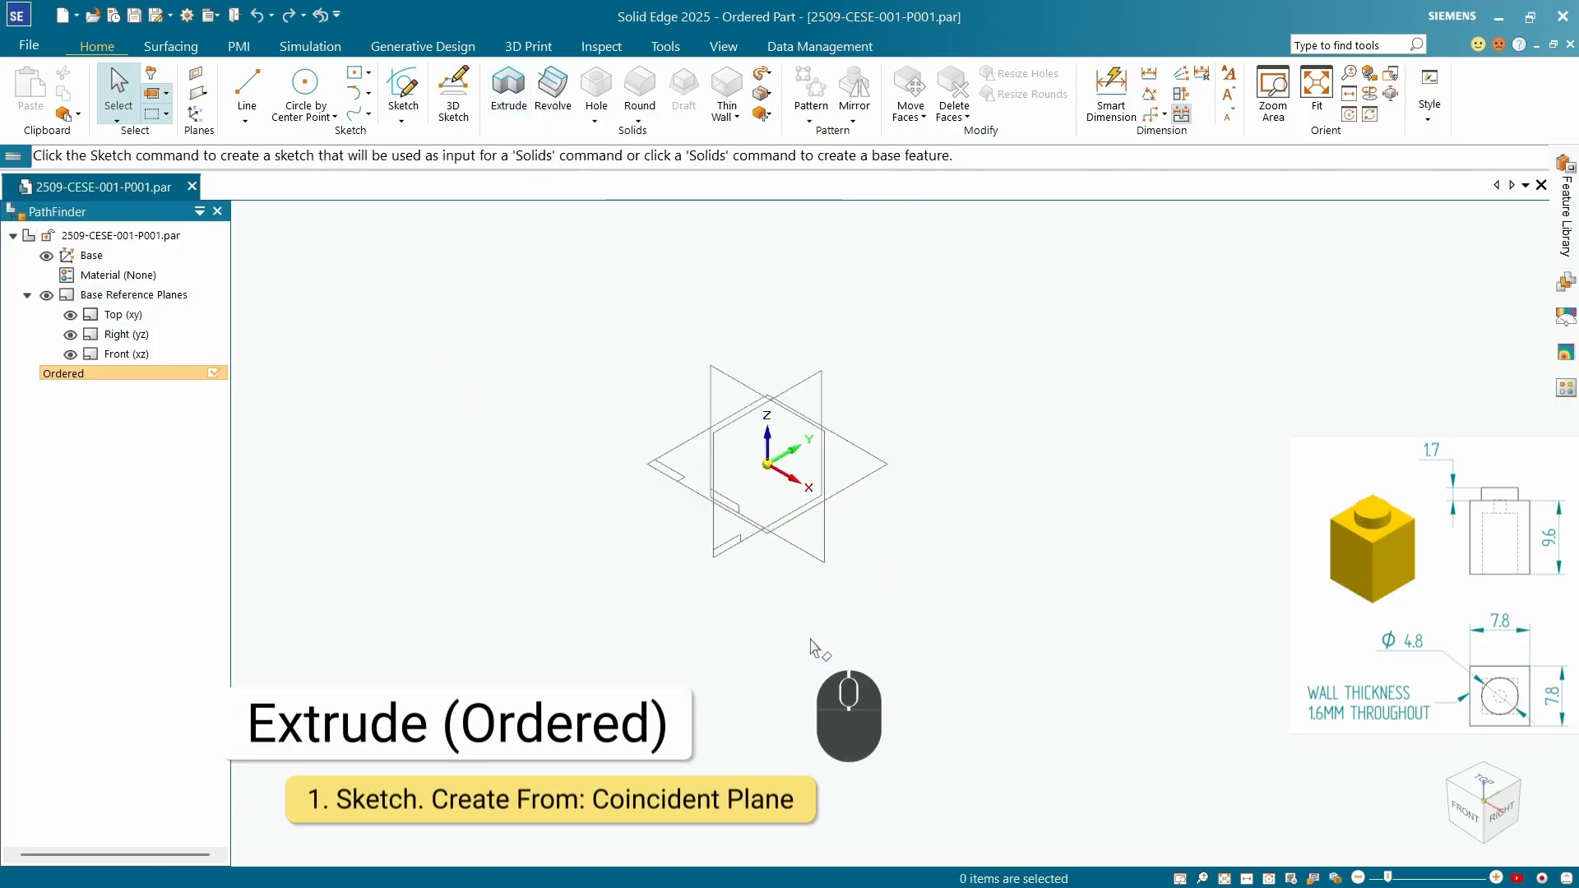
# Start an Extrude feature with its profile sketch on the Top (xy) plane, using the Coincident Plane option.
pyautogui.hotkey('ctrl', '4')
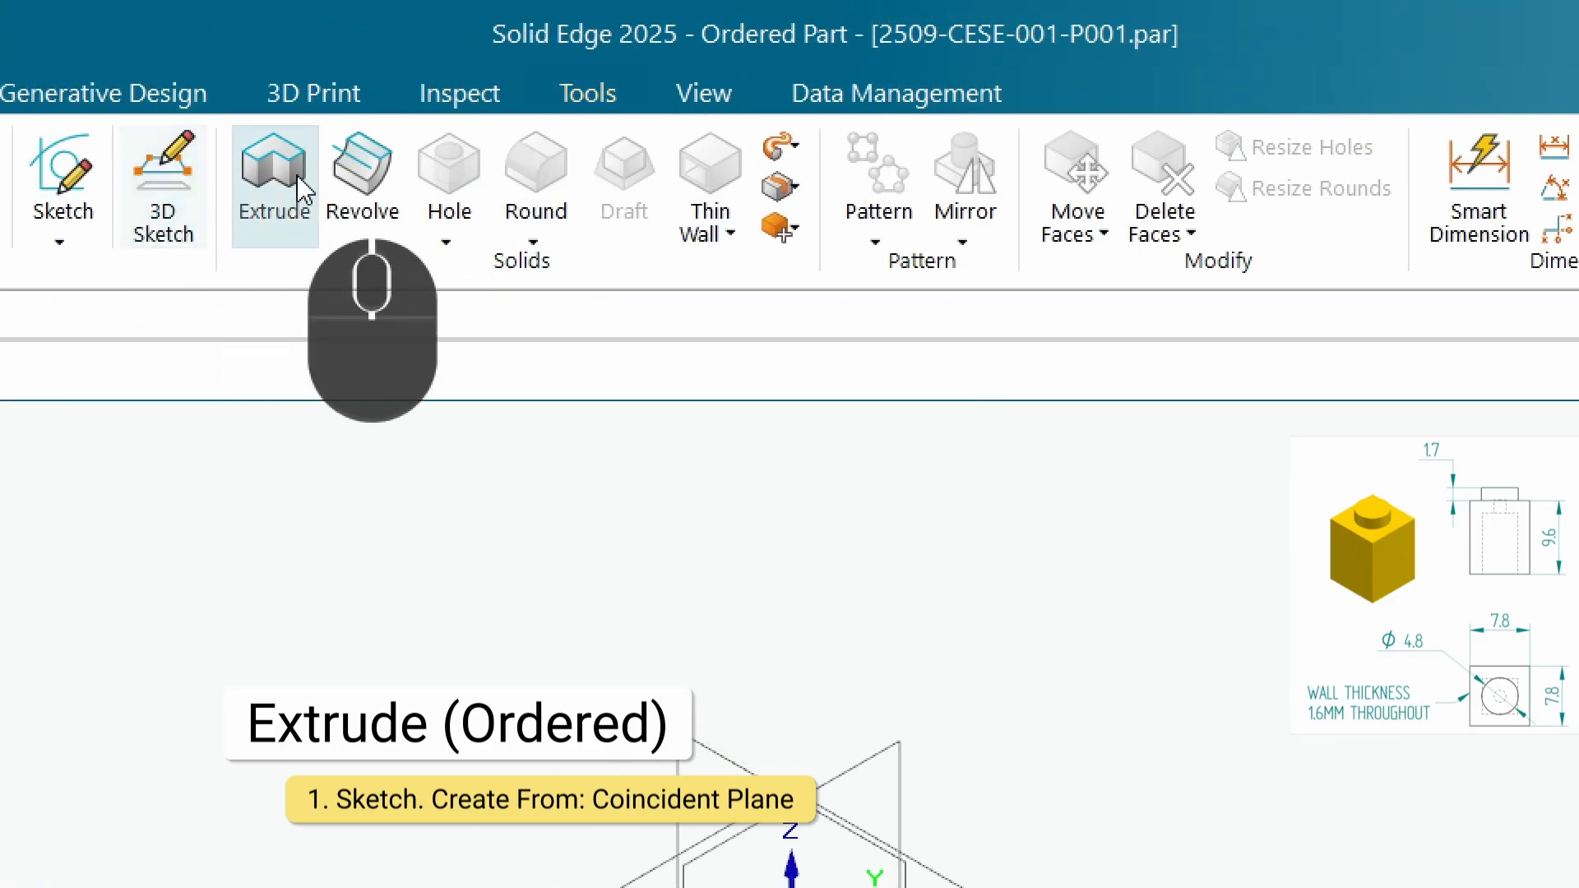
pyautogui.click(283, 169)
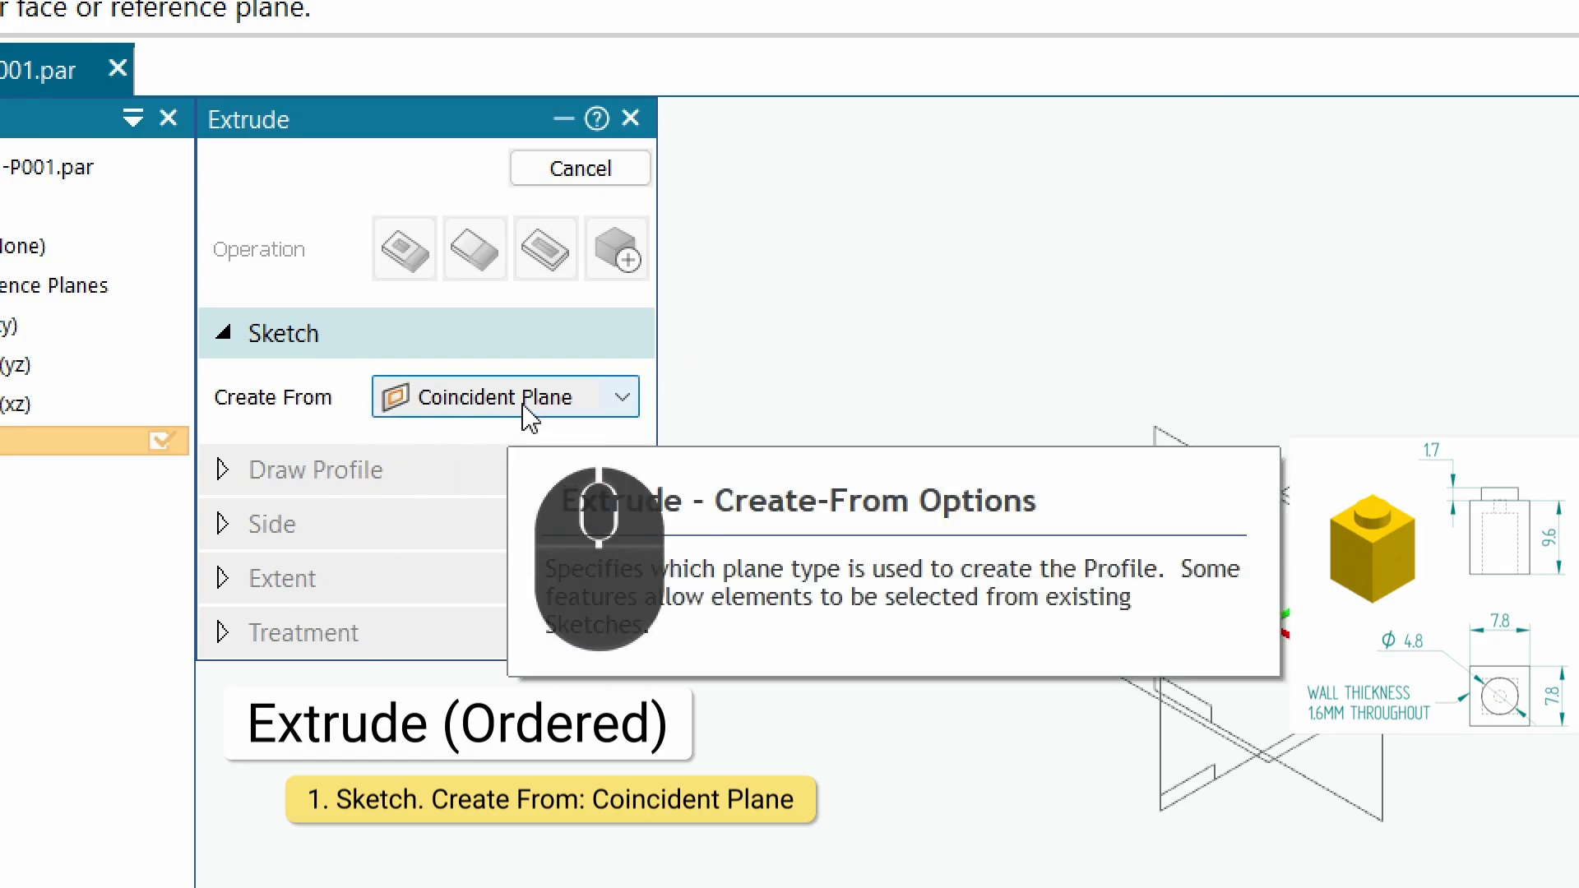
pyautogui.hotkey('ctrl', '4')
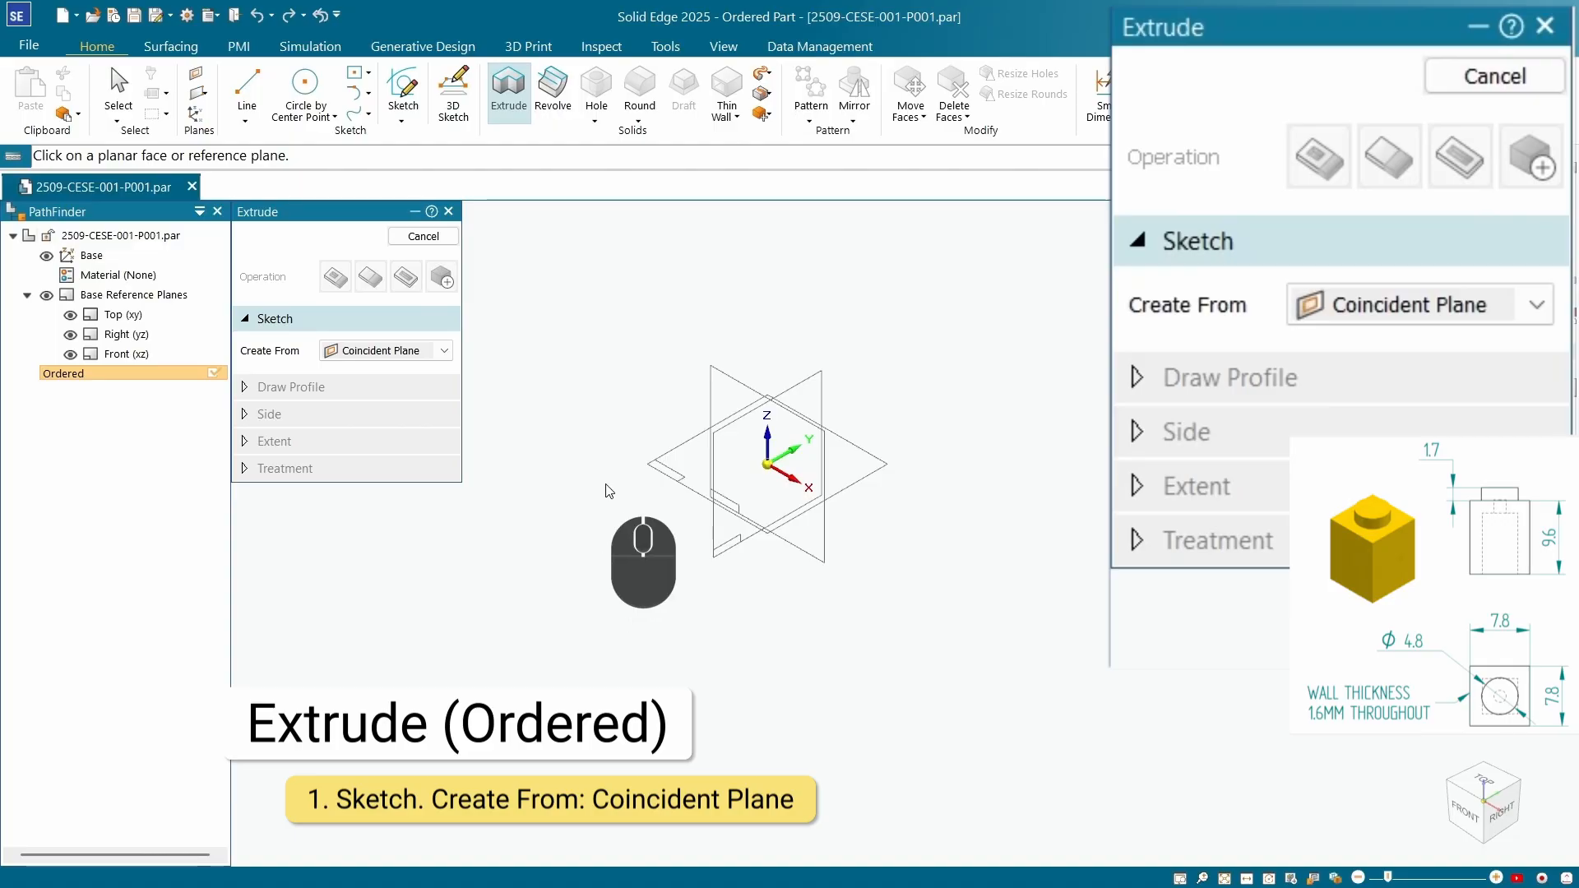
pyautogui.click(662, 477)
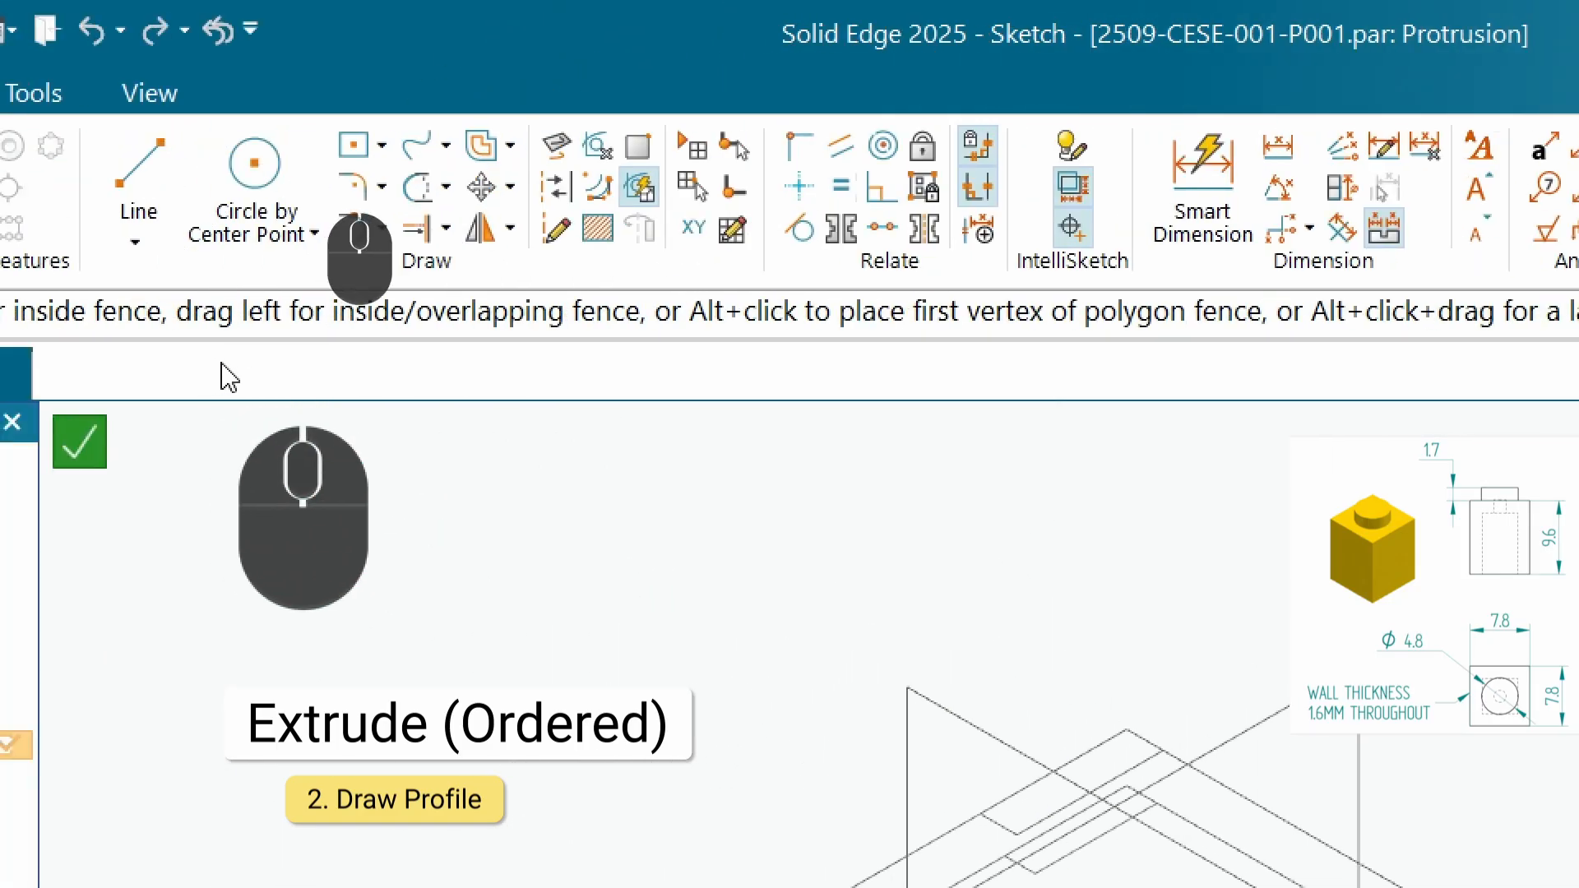
# Sketch a rectangle by center at the origin, about 141 mm along X and 126 mm along Y.
pyautogui.click(360, 150)
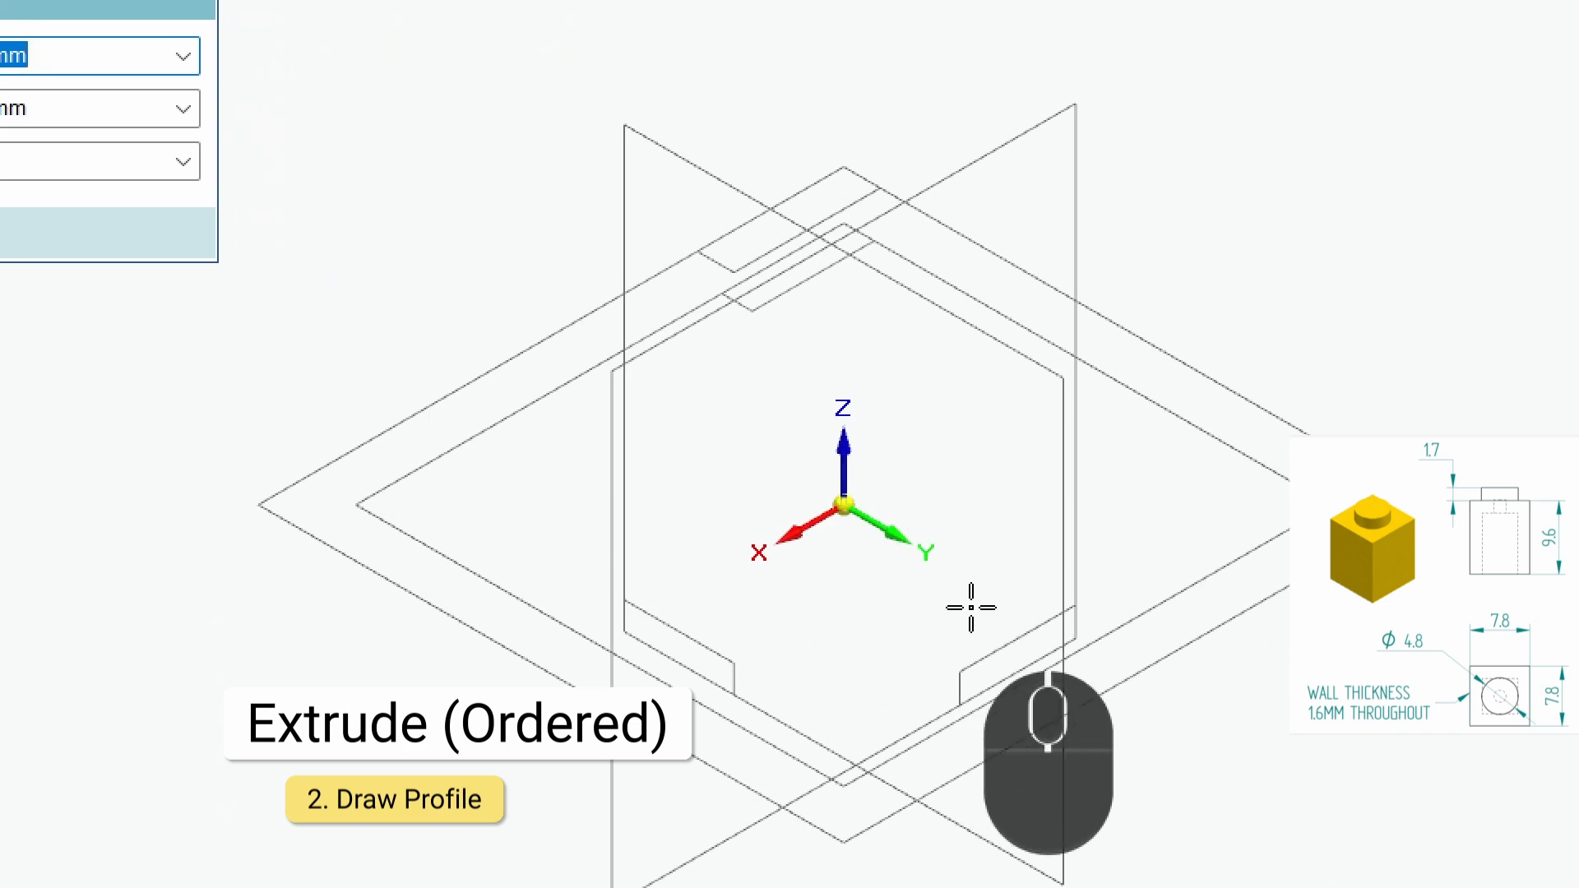
pyautogui.hotkey('ctrl', '4')
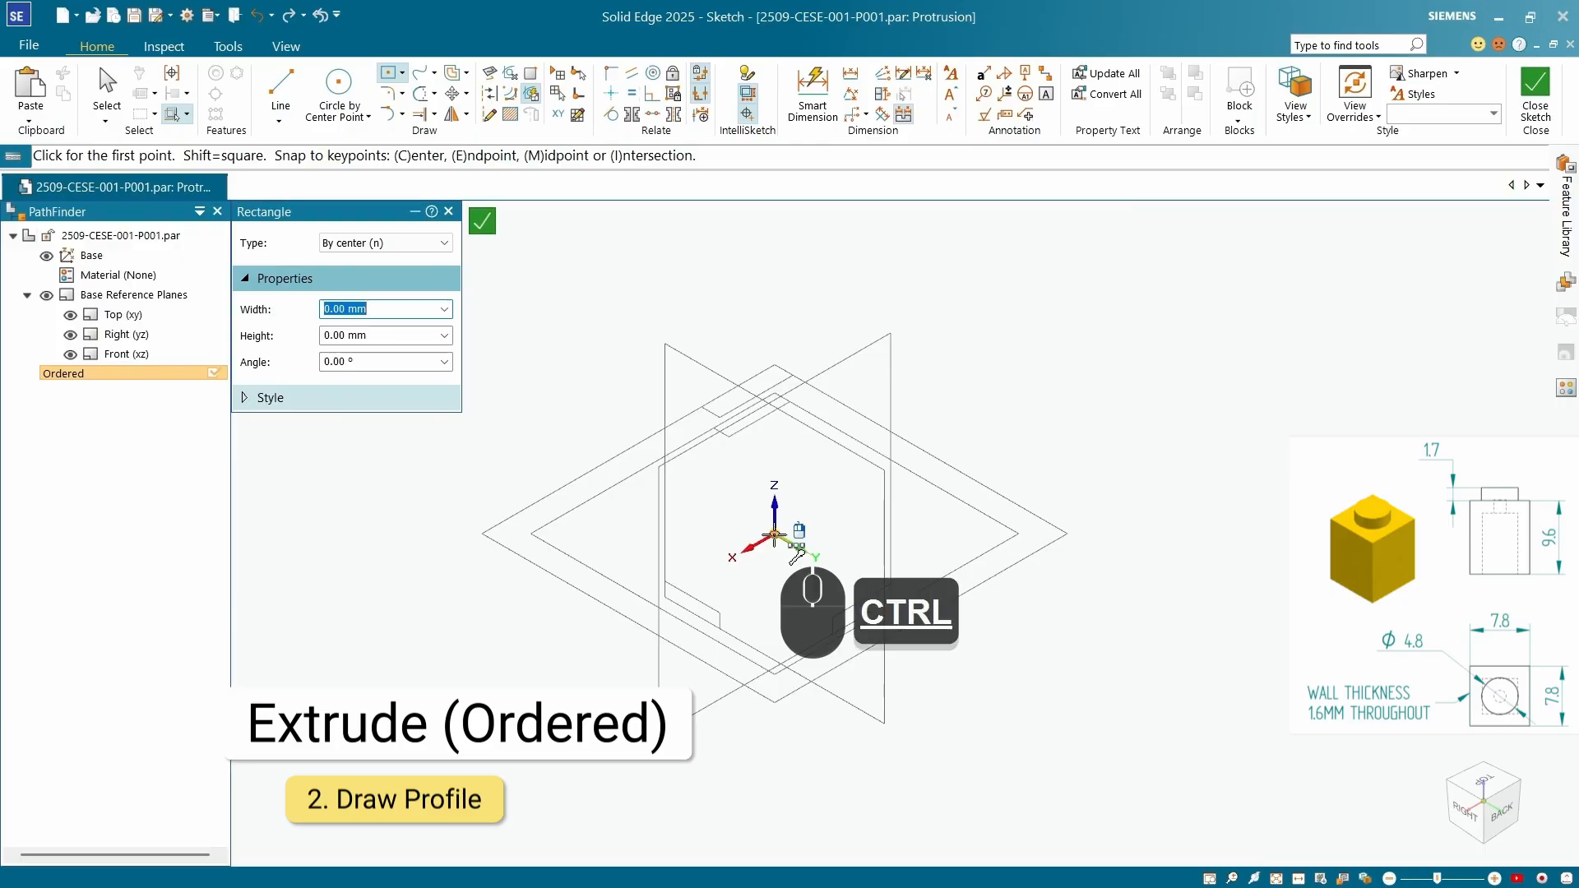
pyautogui.hotkey('ctrl', '4')
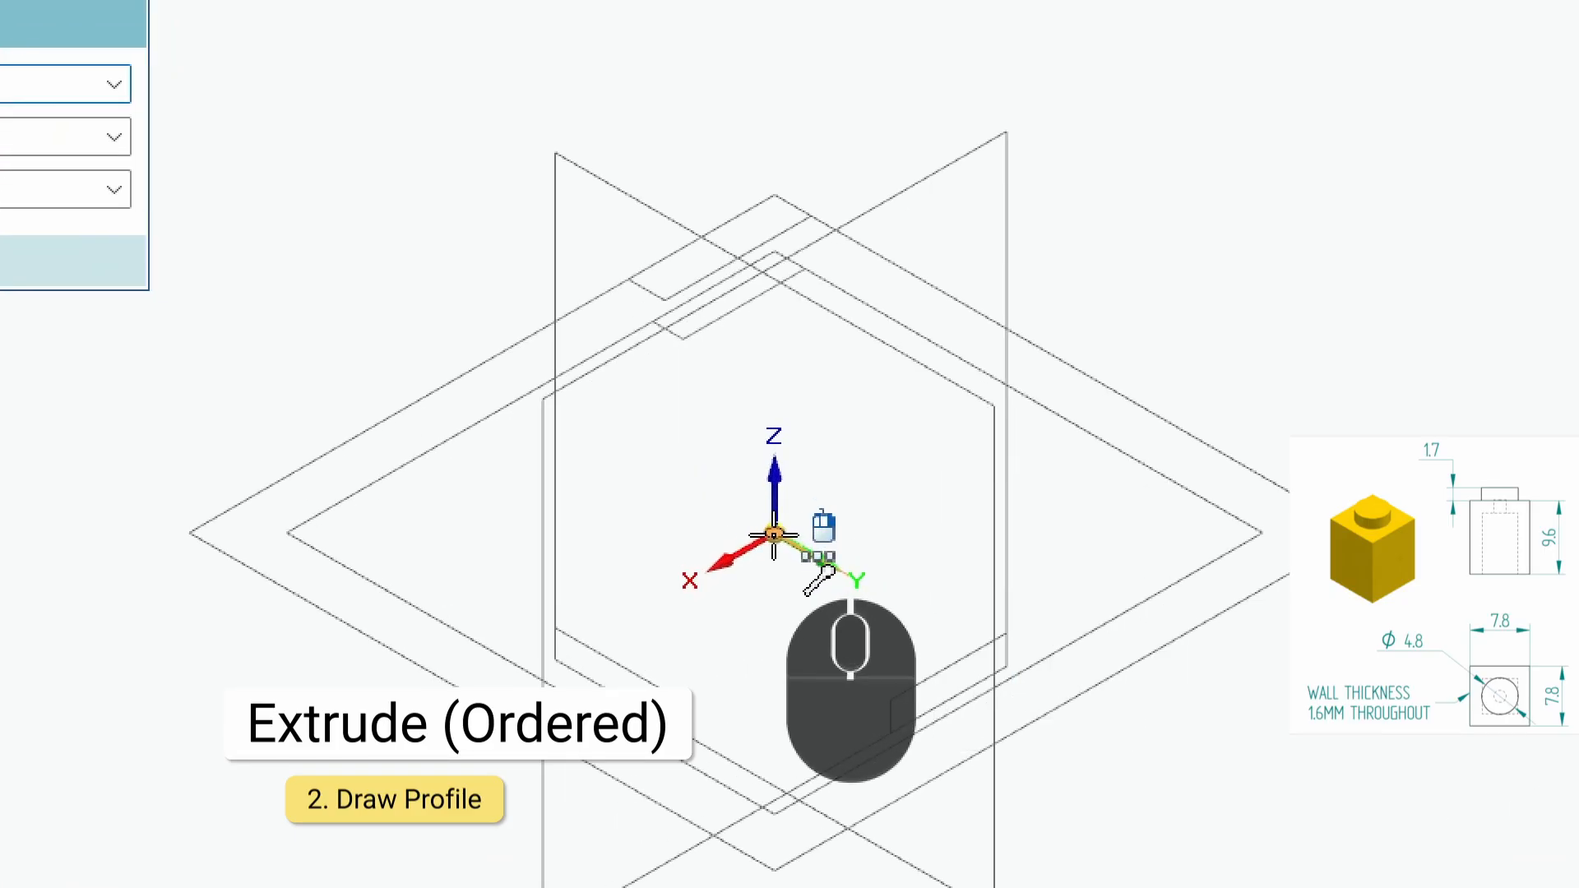
pyautogui.click(773, 534)
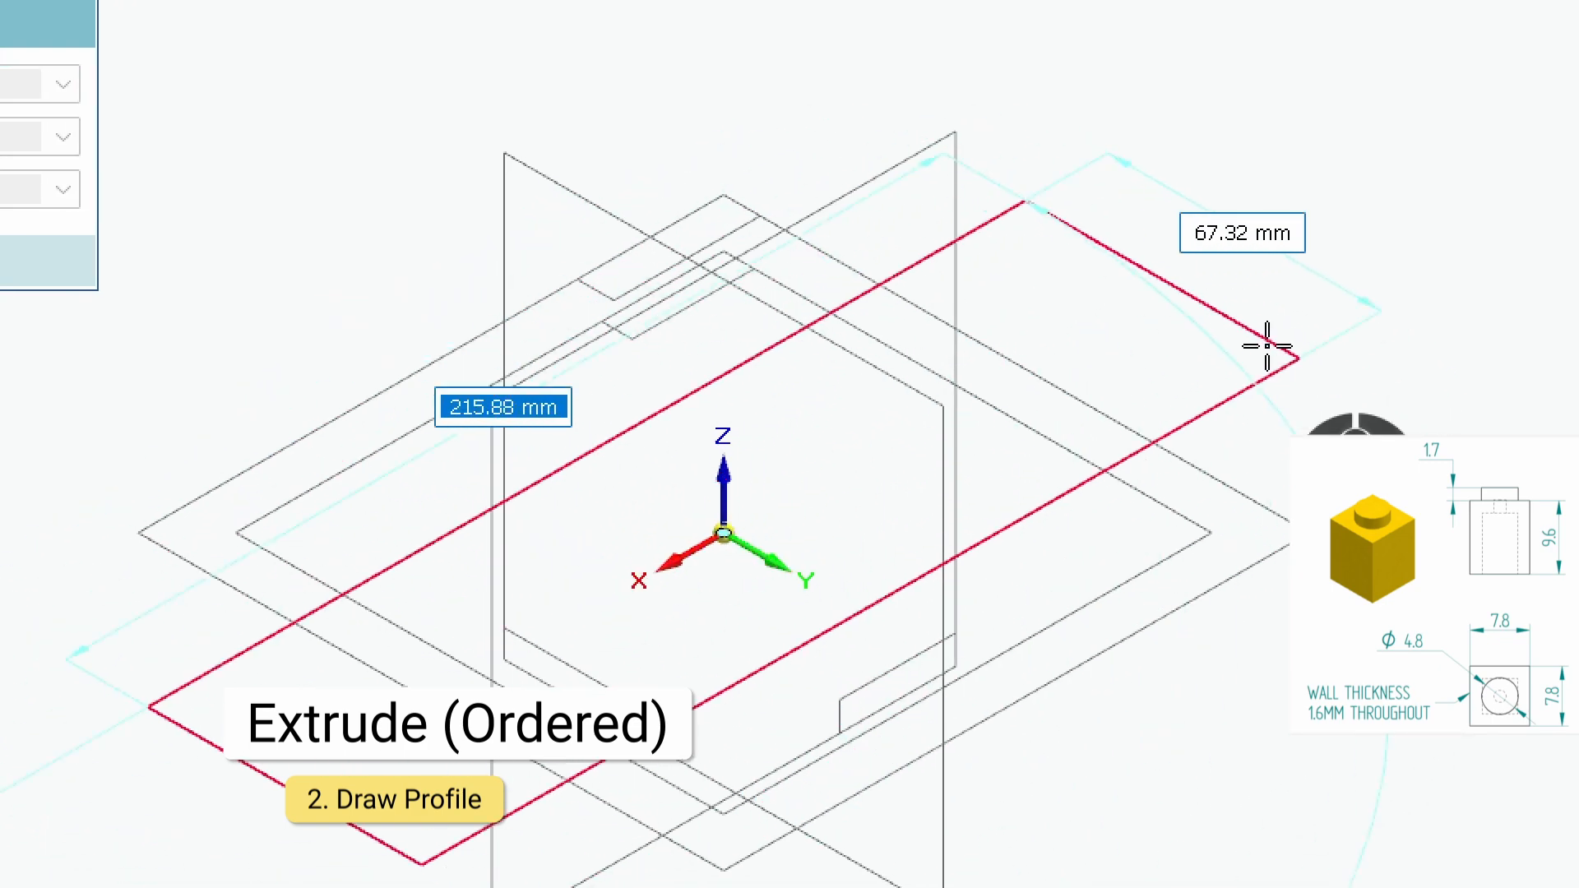
pyautogui.click(1267, 516)
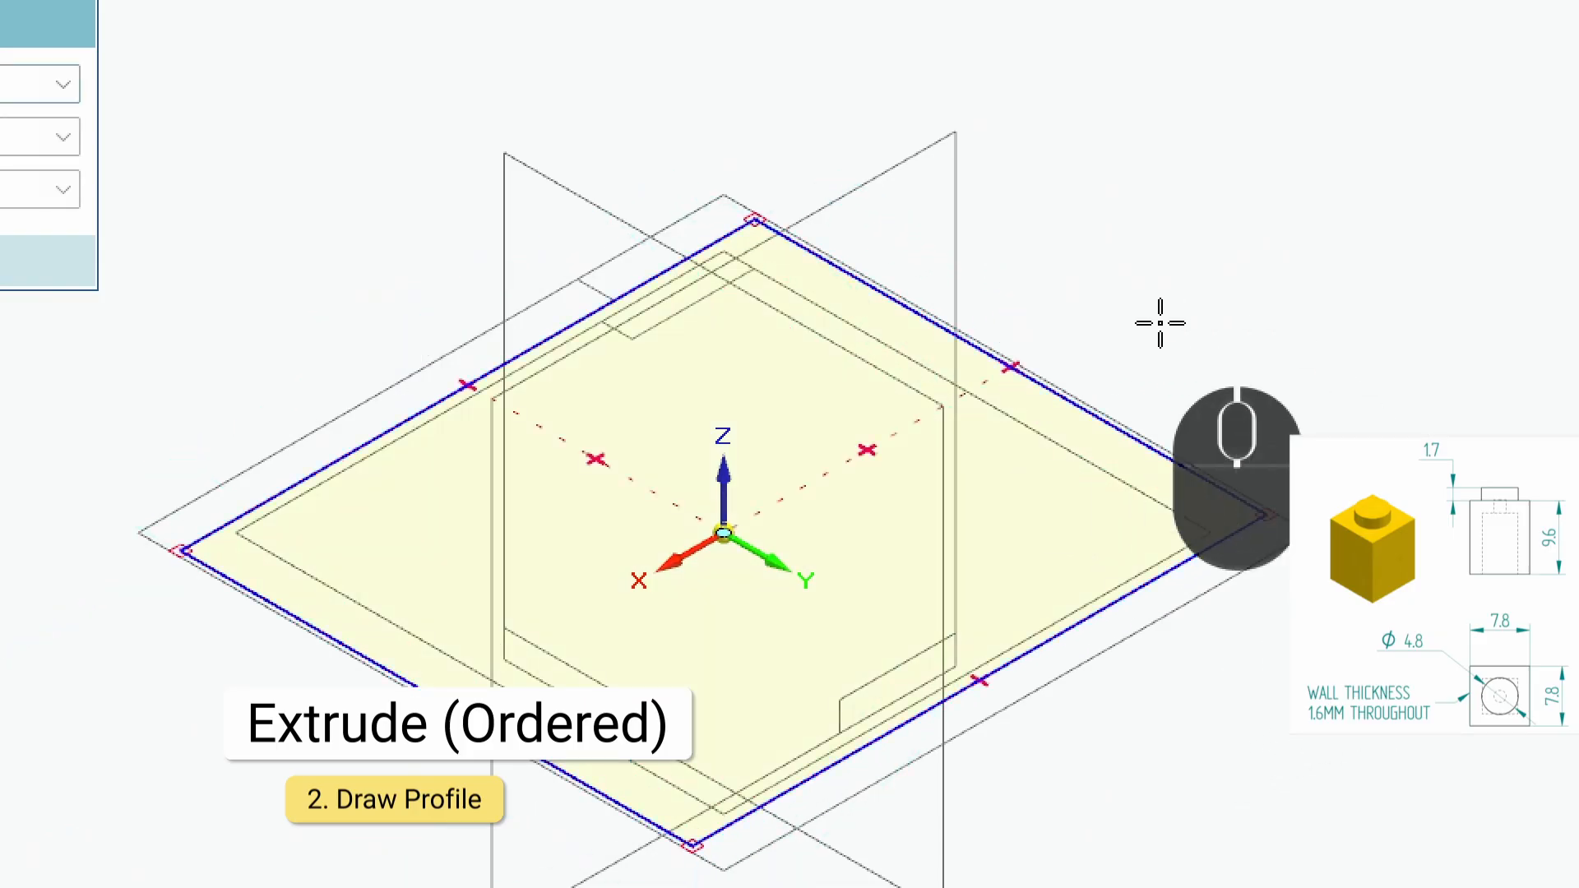
pyautogui.hotkey('ctrl', '4')
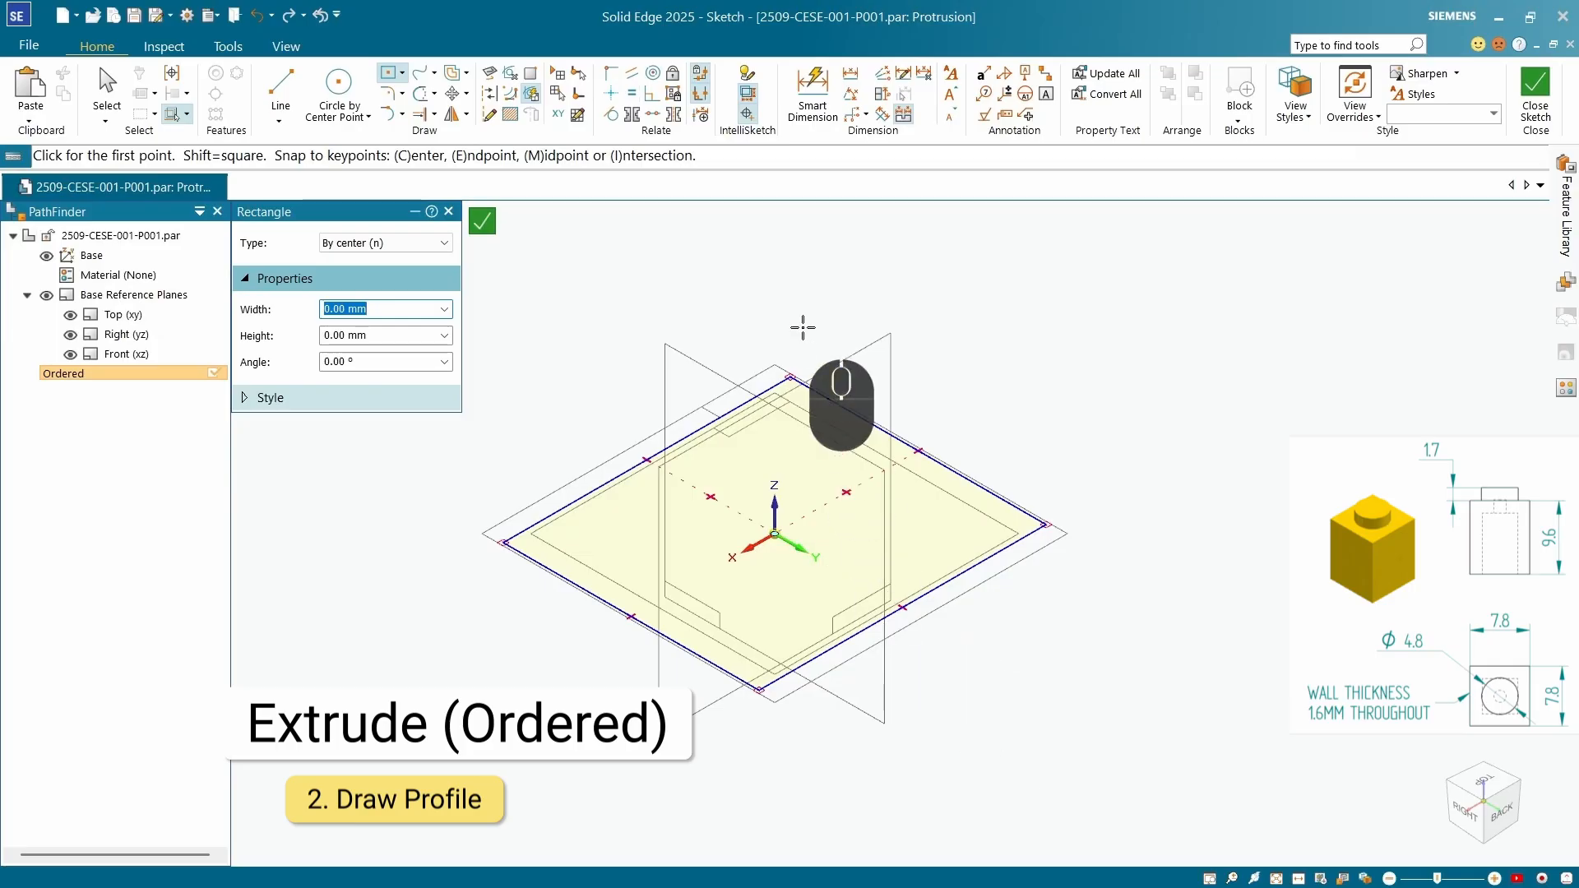
# Dimension the rectangle's side along the Y axis to 7.8 mm with Smart Dimension.
pyautogui.click(814, 86)
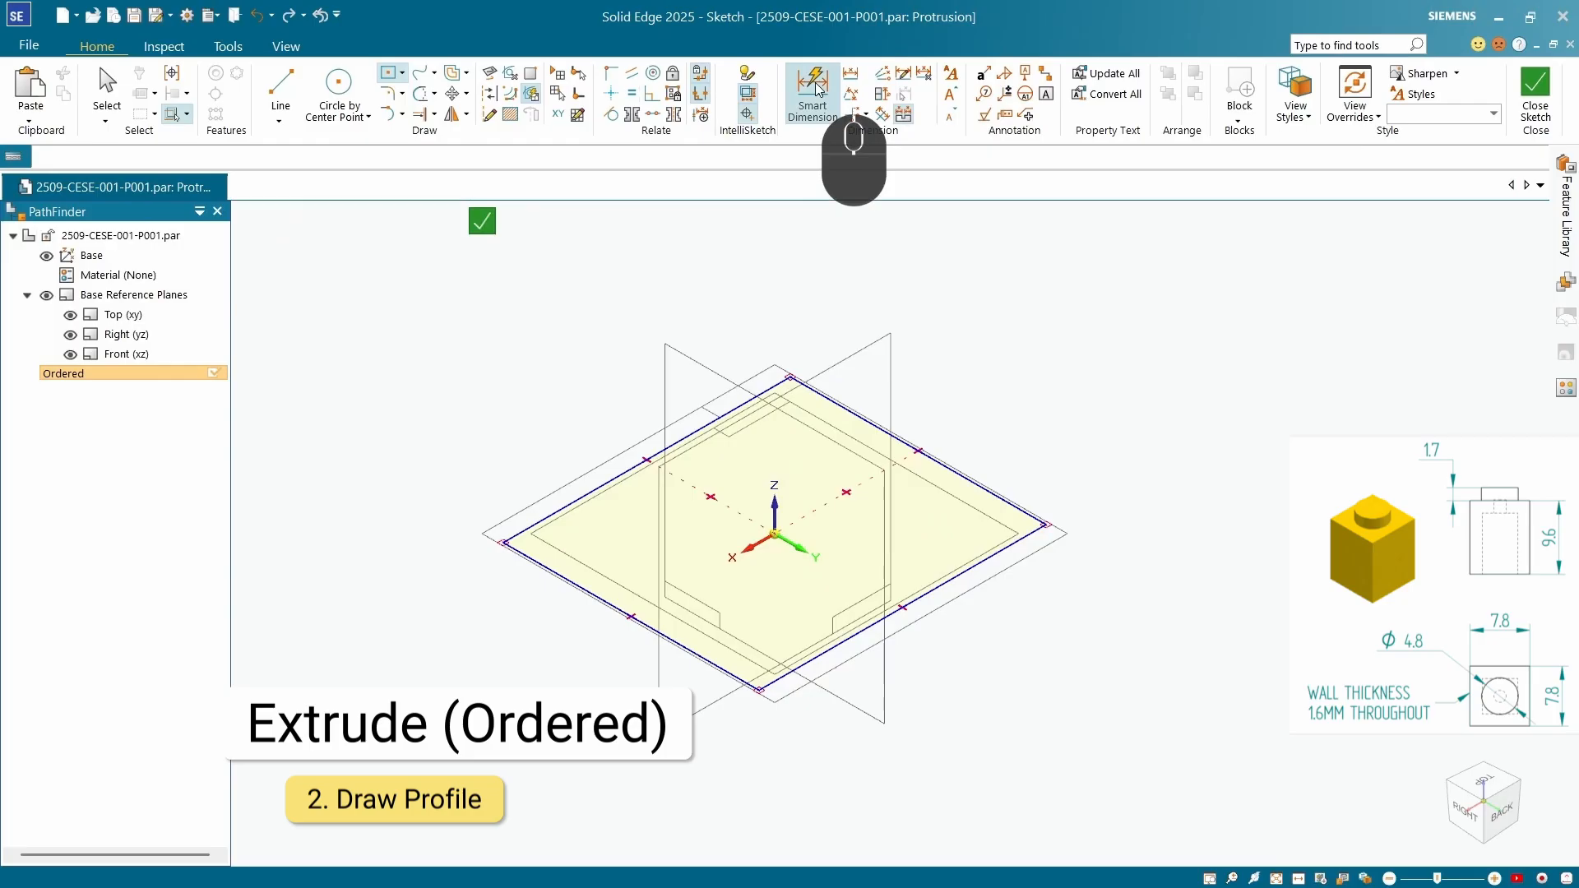
pyautogui.click(997, 493)
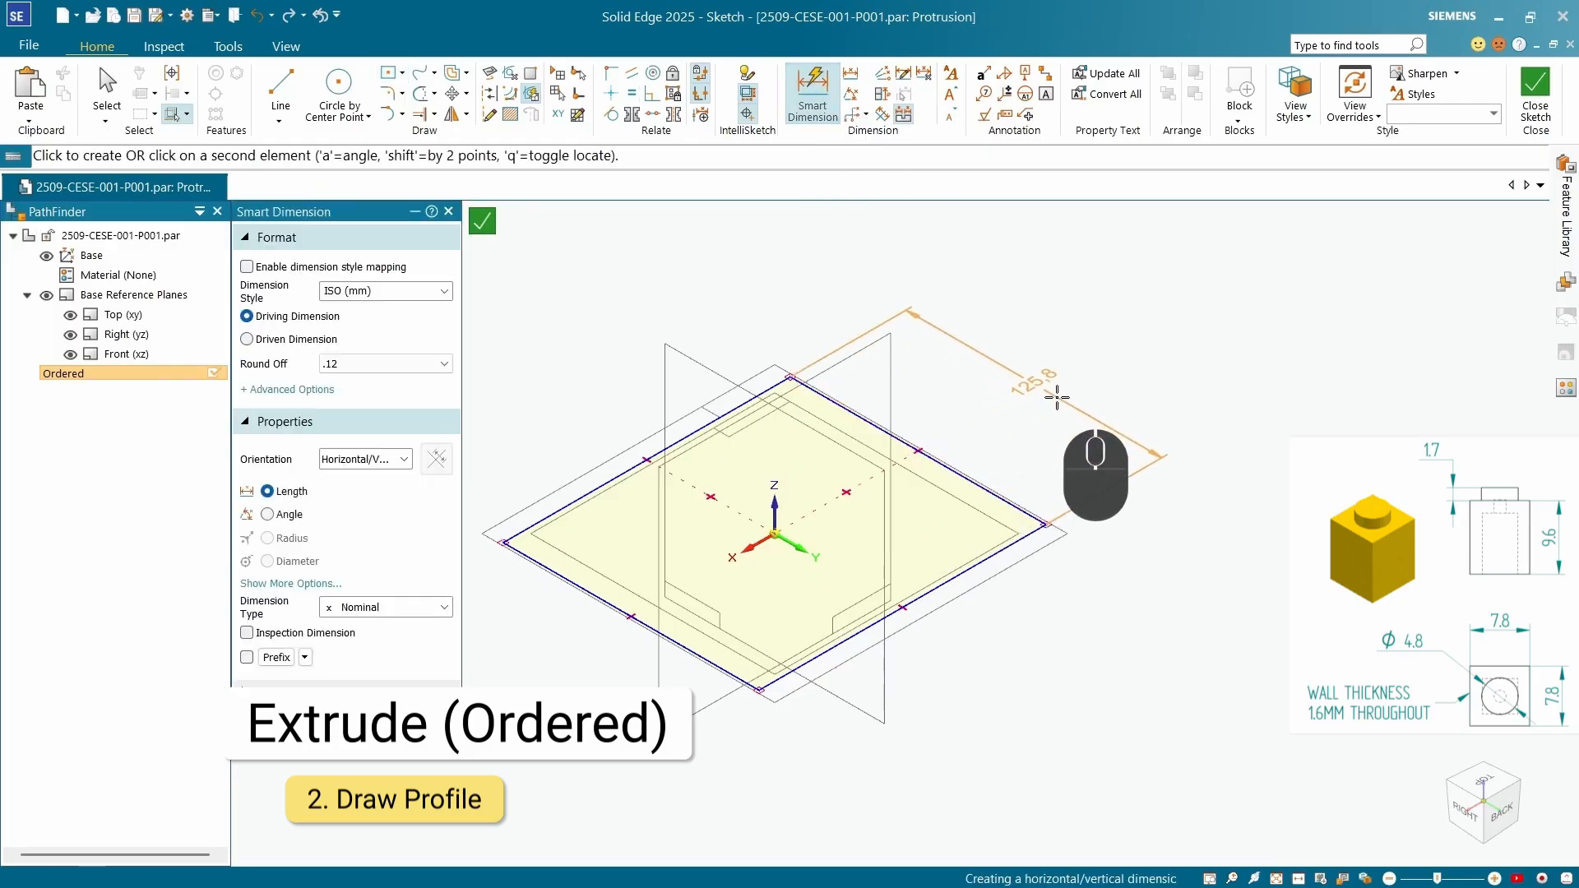
pyautogui.click(1057, 397)
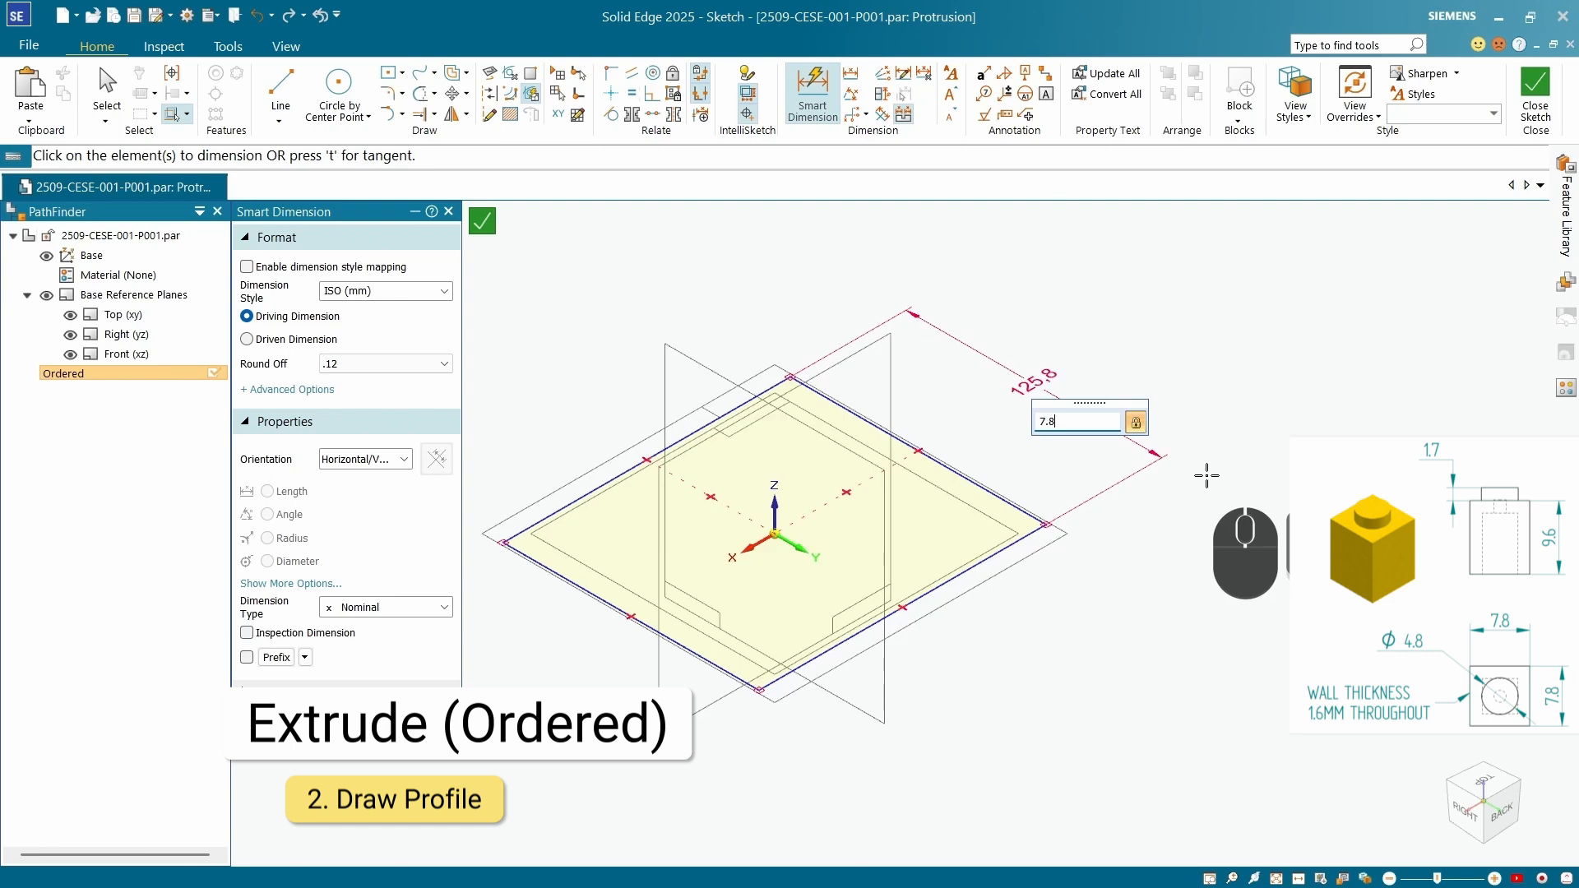
pyautogui.press('Return')
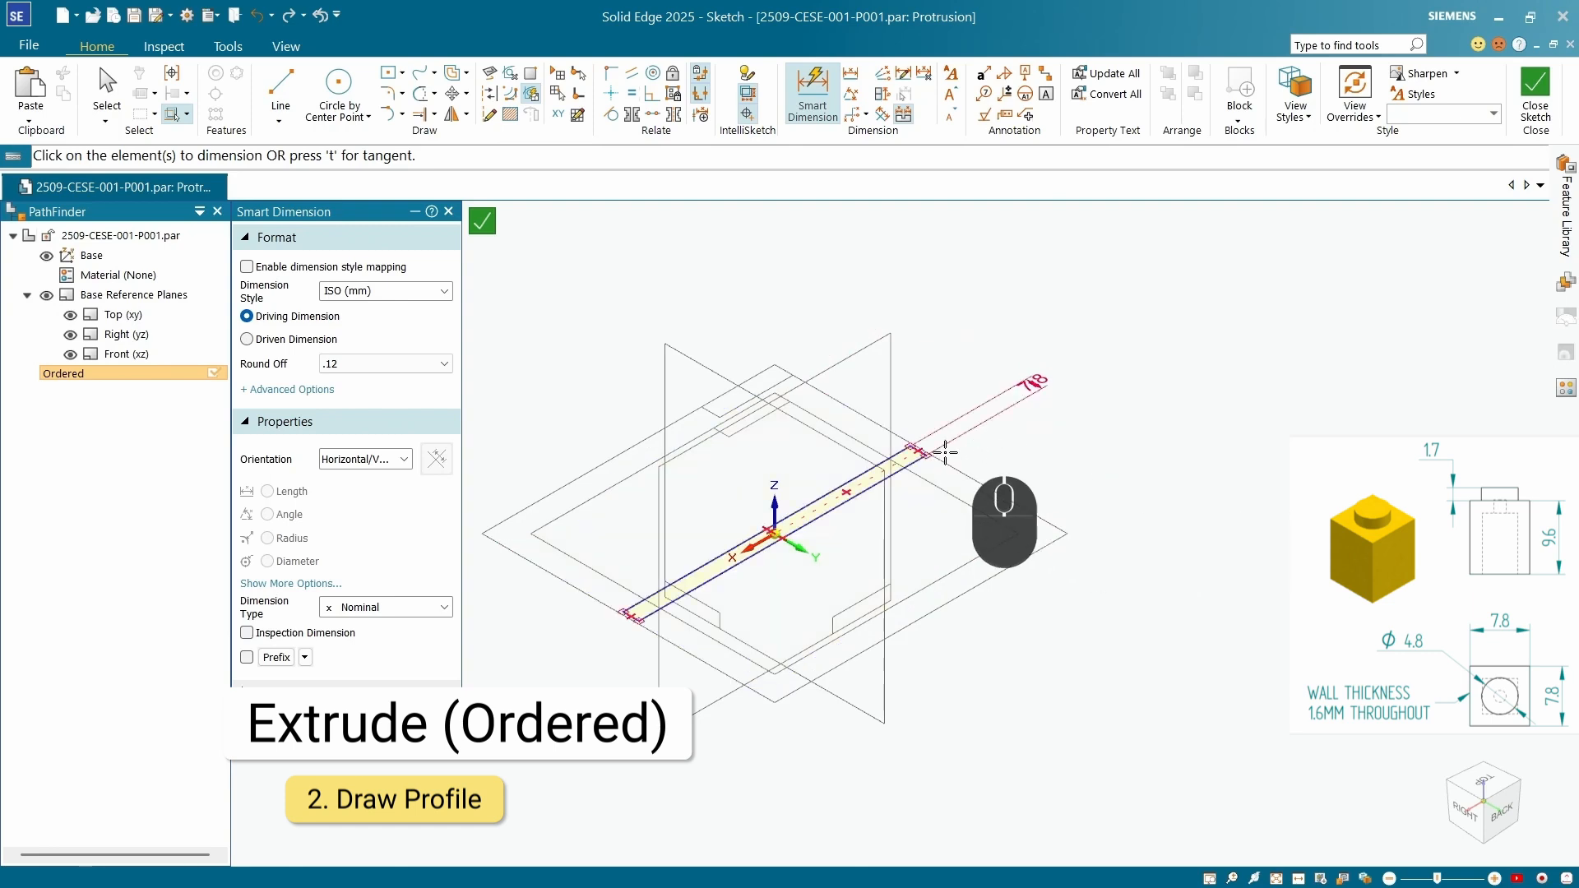
# Dimension the rectangle's side along the X axis to 7.8 mm and finish the extrusion profile.
pyautogui.scroll(4, 856, 460)
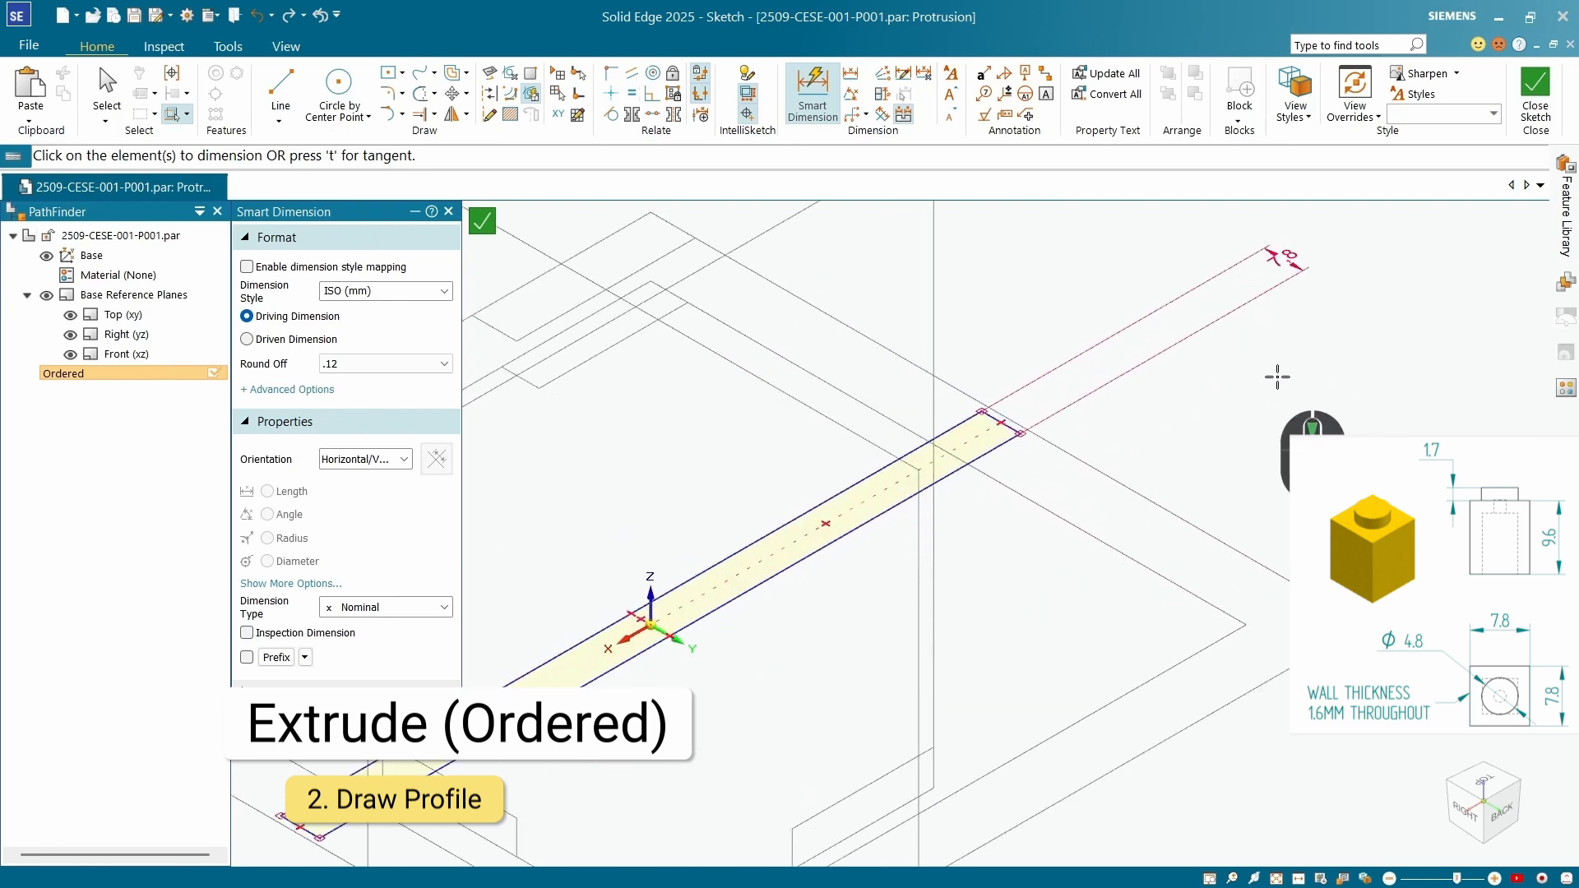
pyautogui.scroll(-2, 1275, 374)
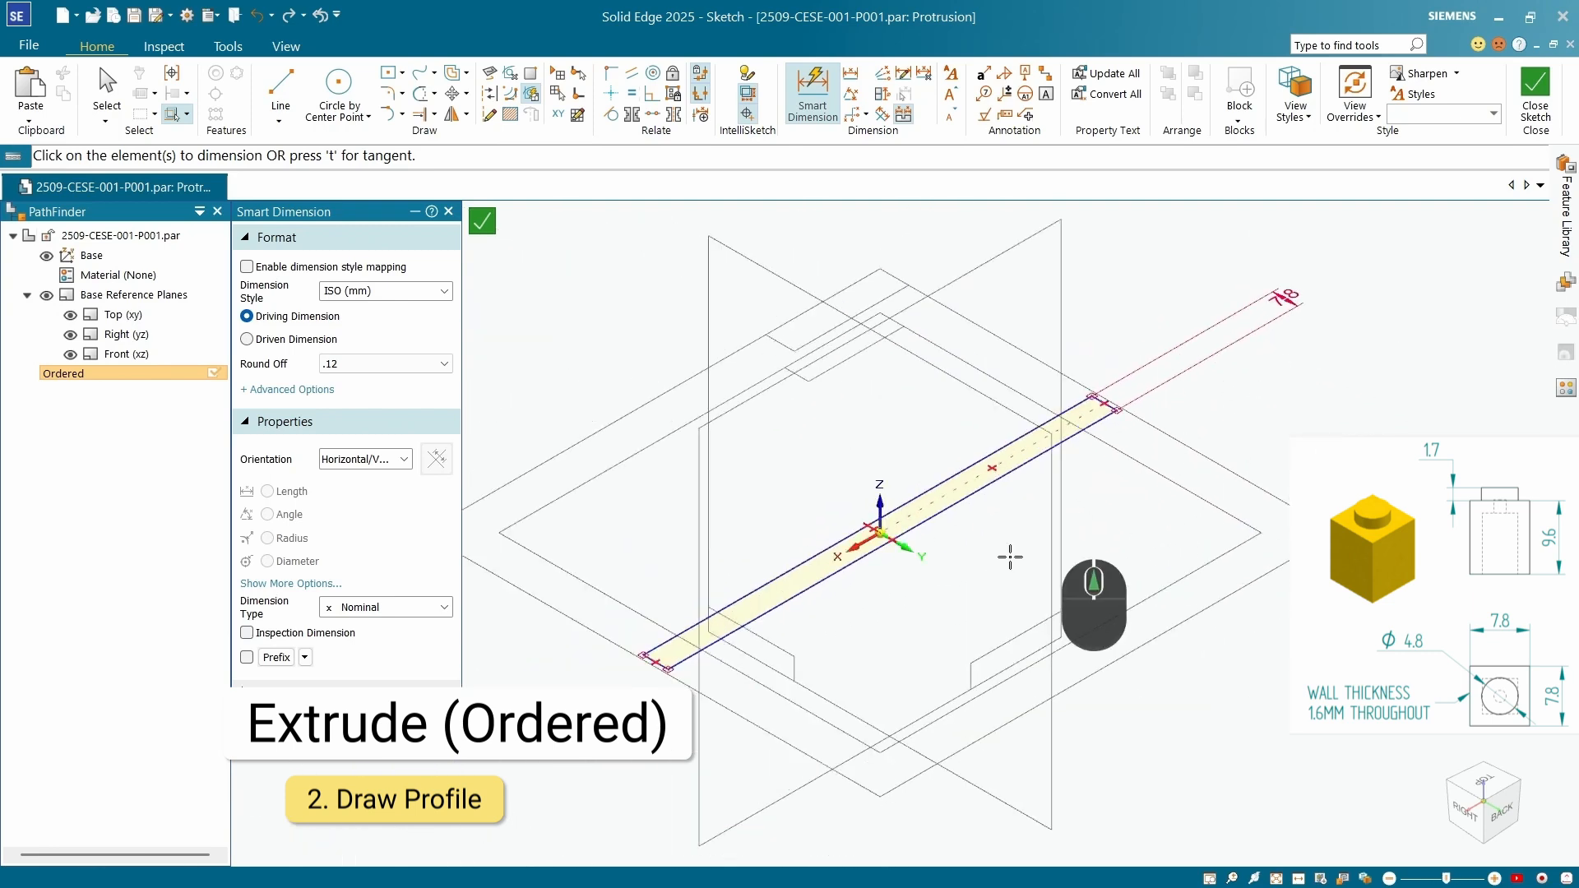
pyautogui.click(945, 514)
pyautogui.click(1189, 706)
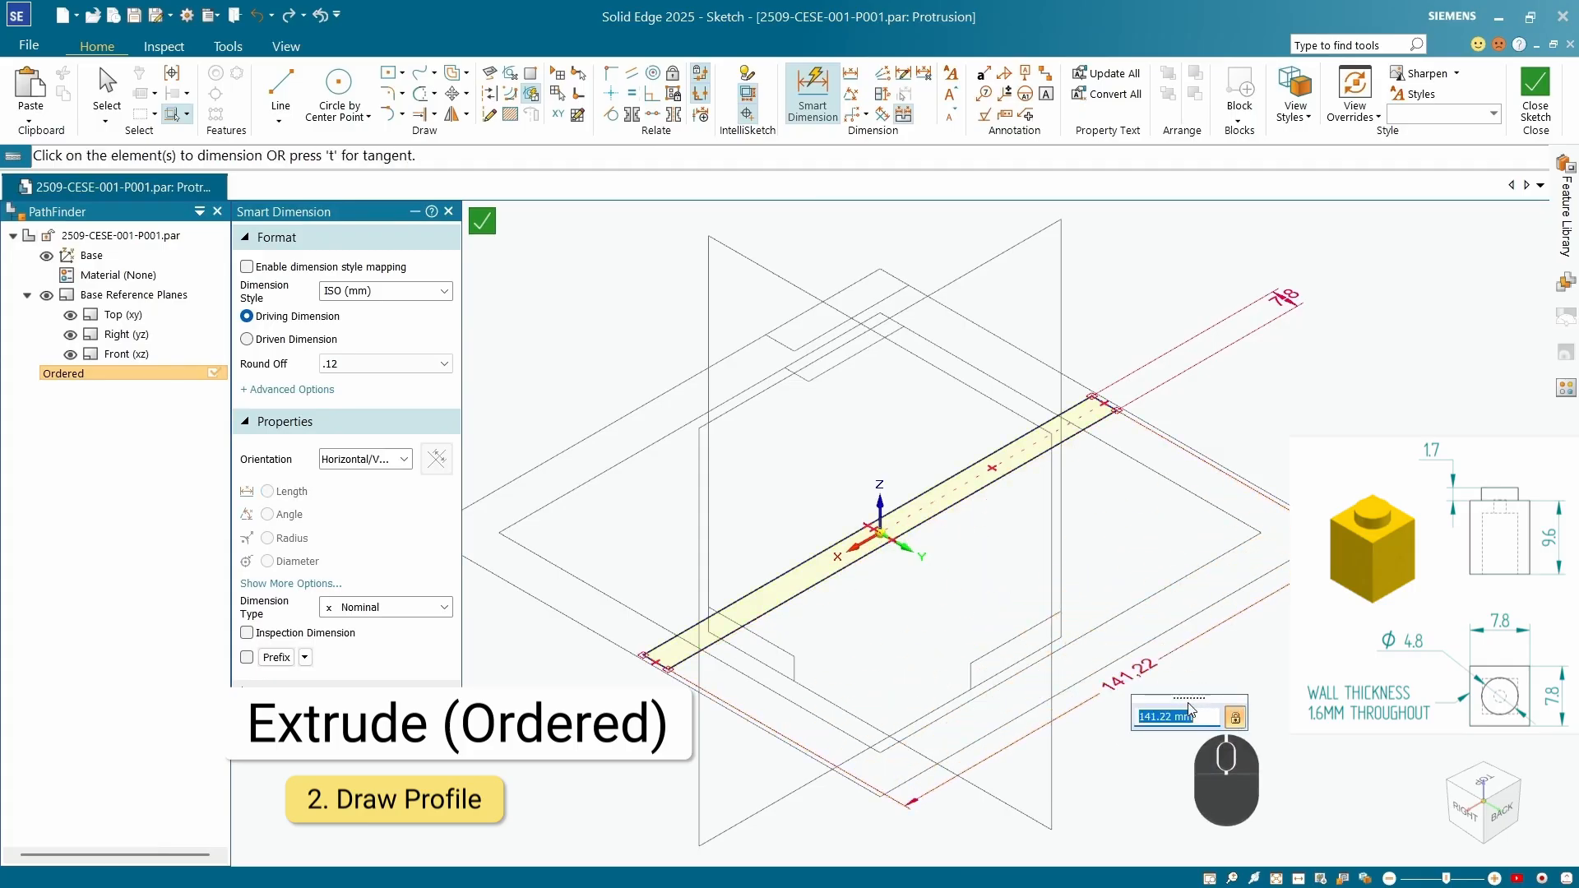
pyautogui.write('7.8')
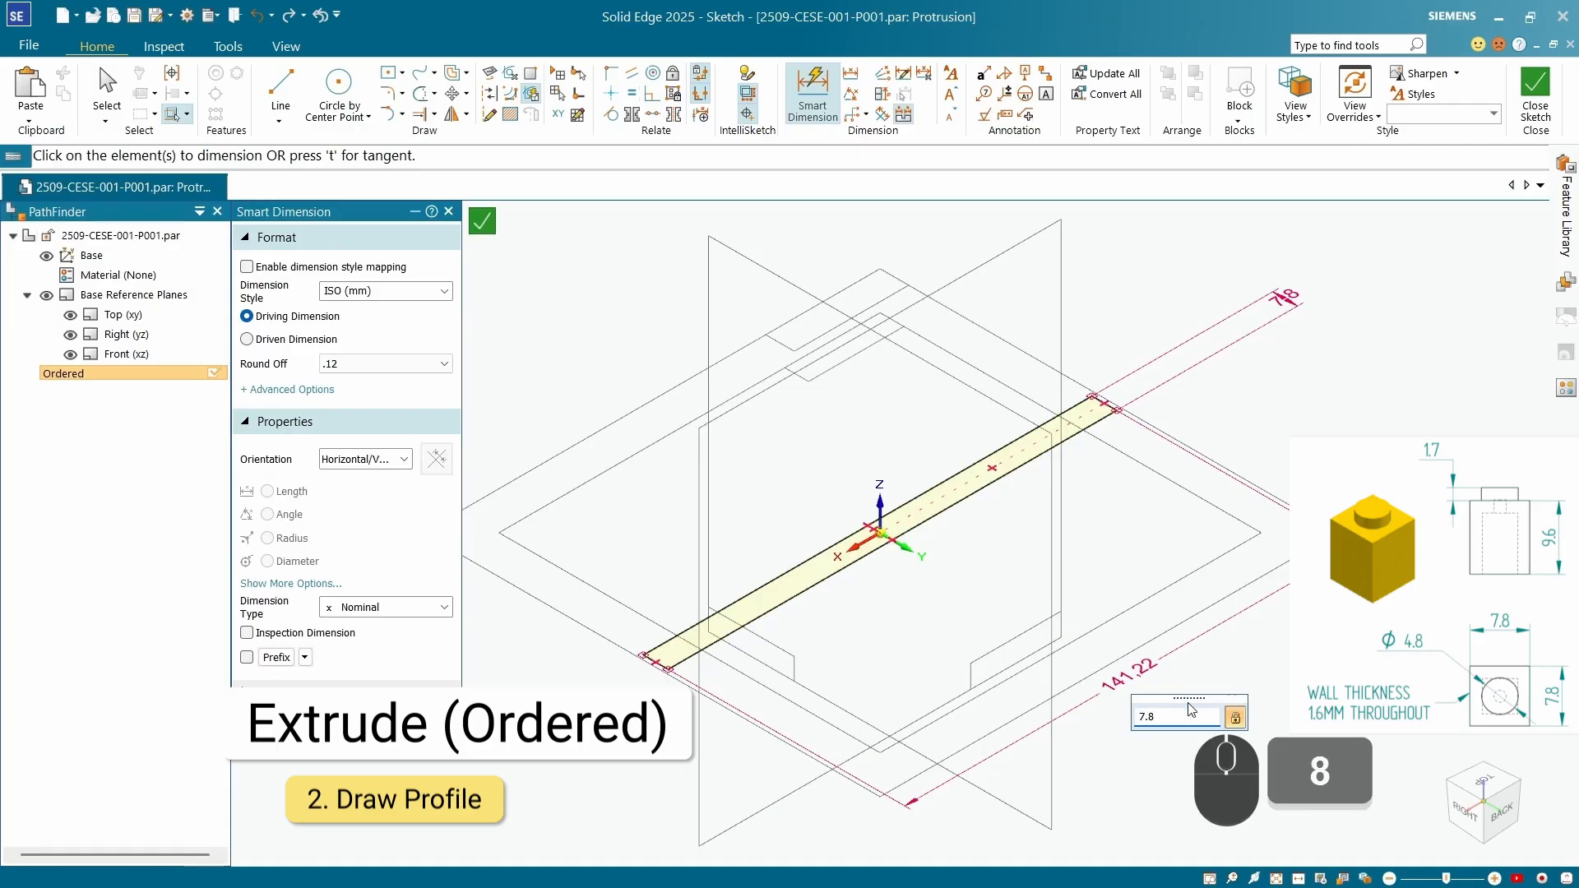
pyautogui.press('Return')
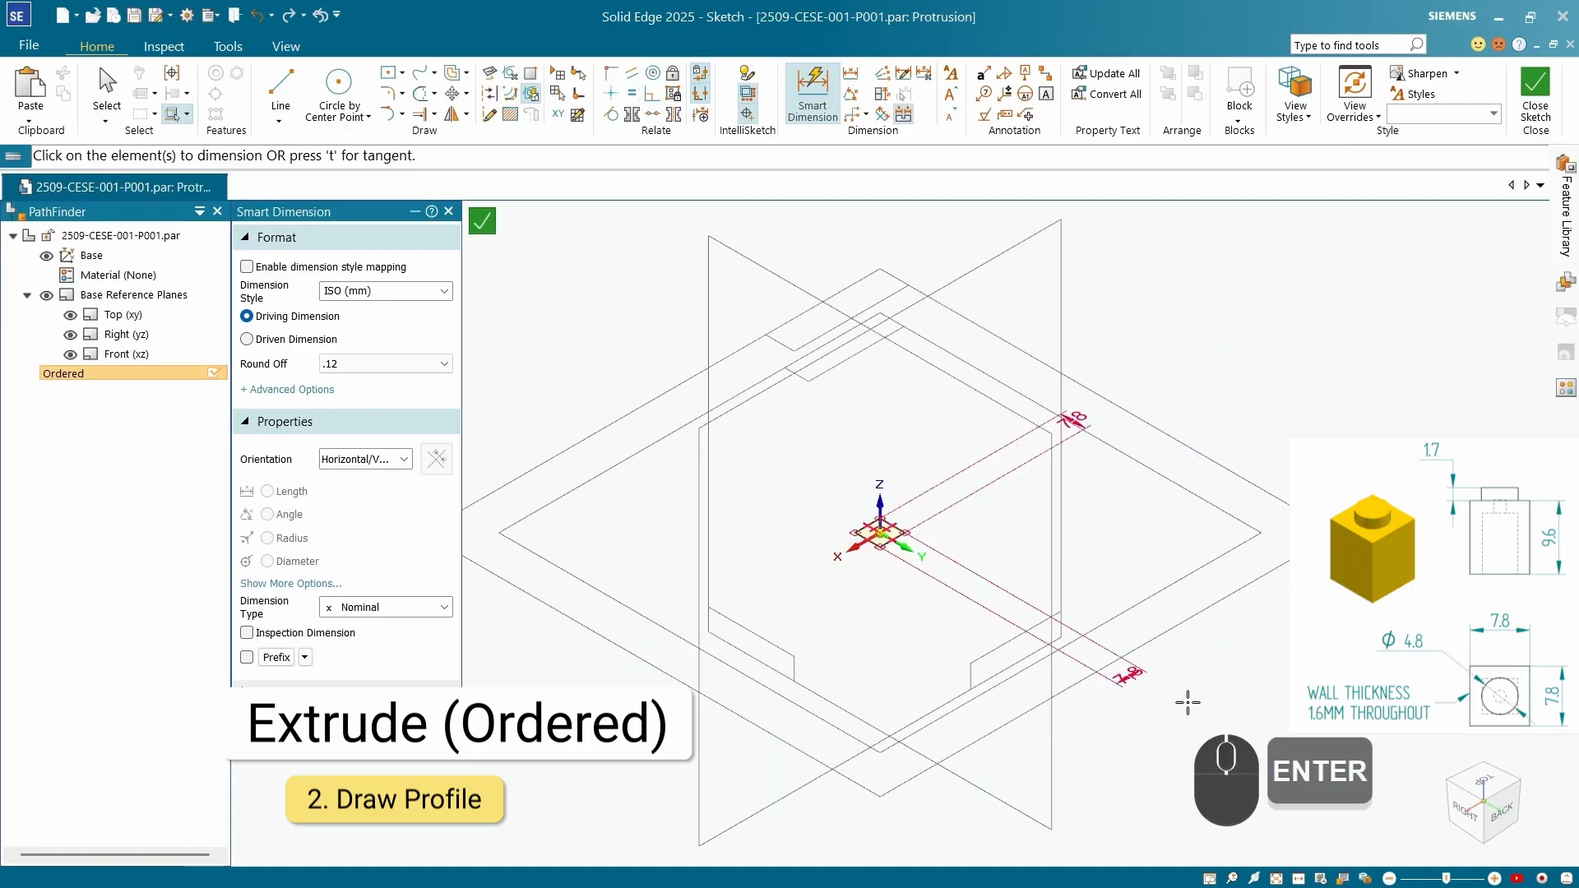
pyautogui.scroll(4, 561, 310)
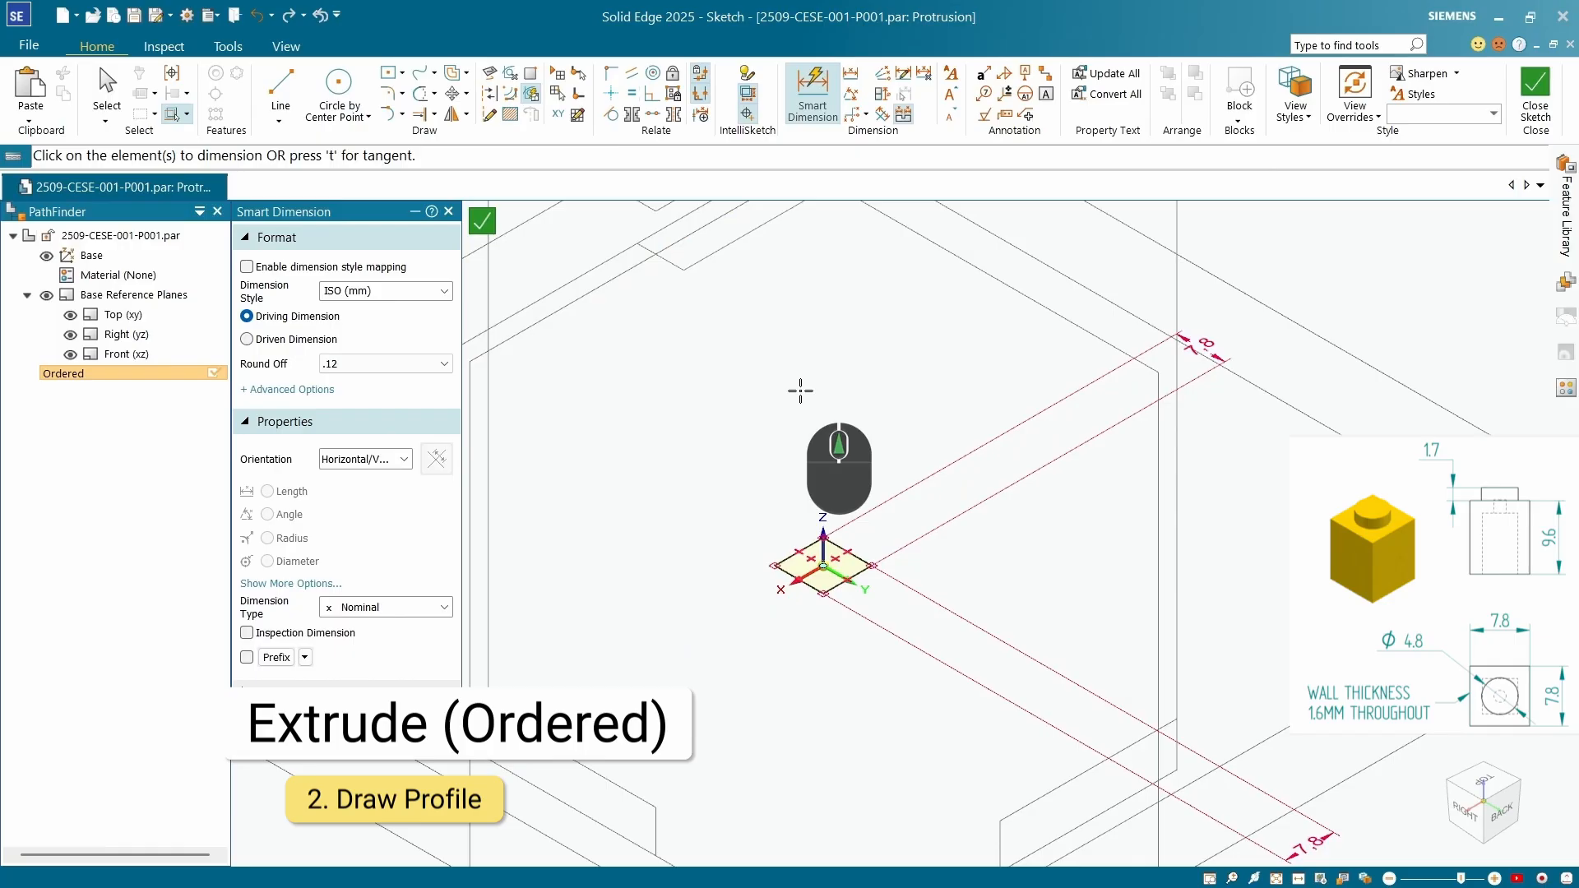
pyautogui.click(483, 221)
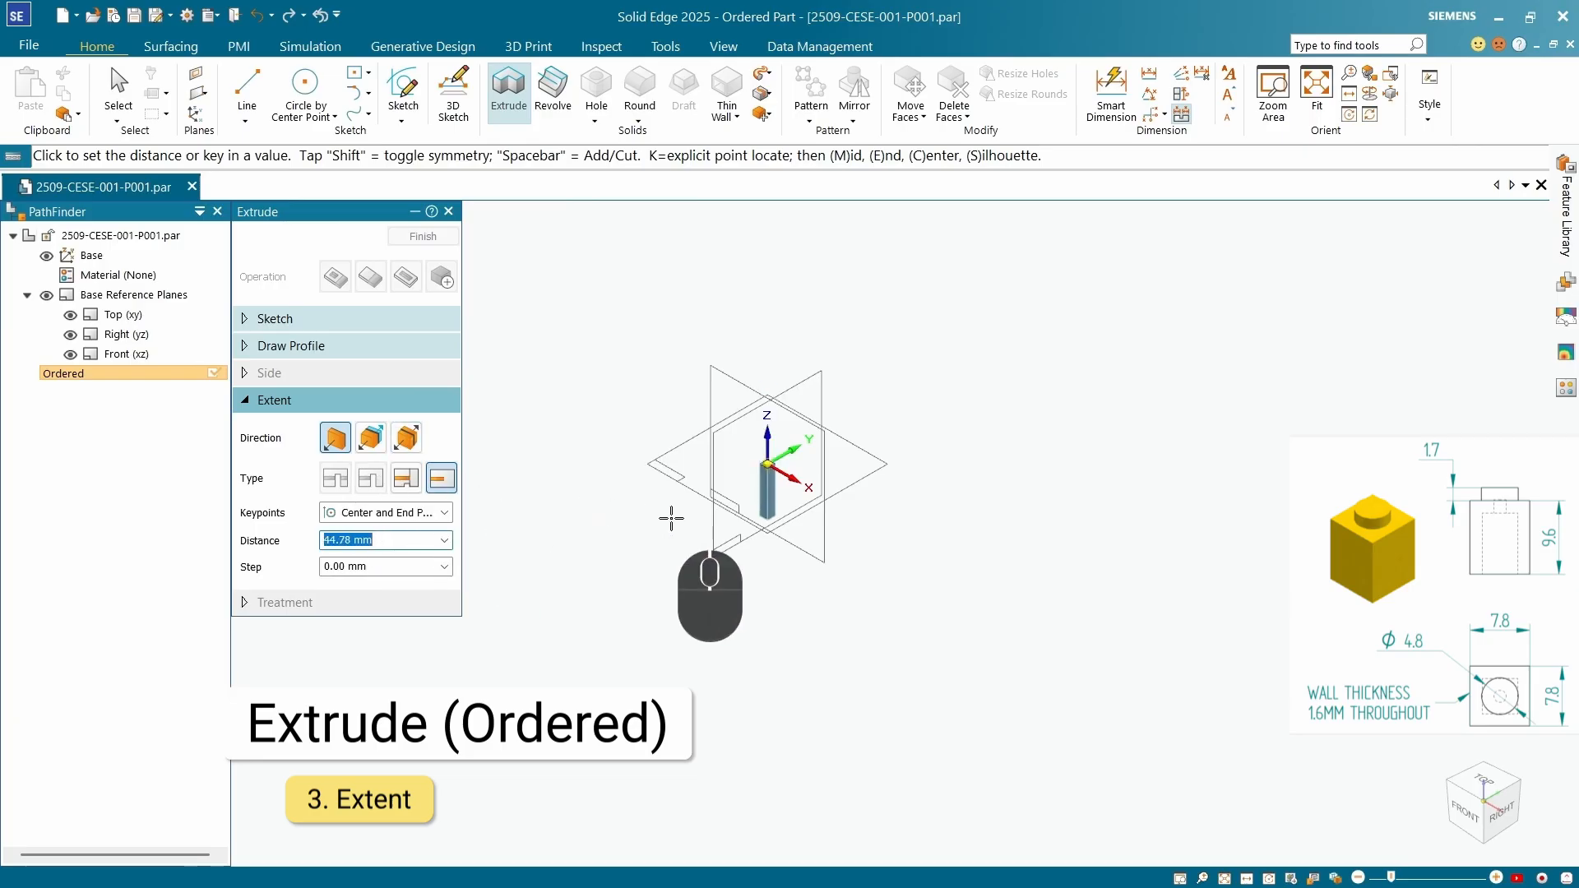
# Extrude the square profile 9.6 mm upward from the Top plane.
pyautogui.scroll(3, 751, 488)
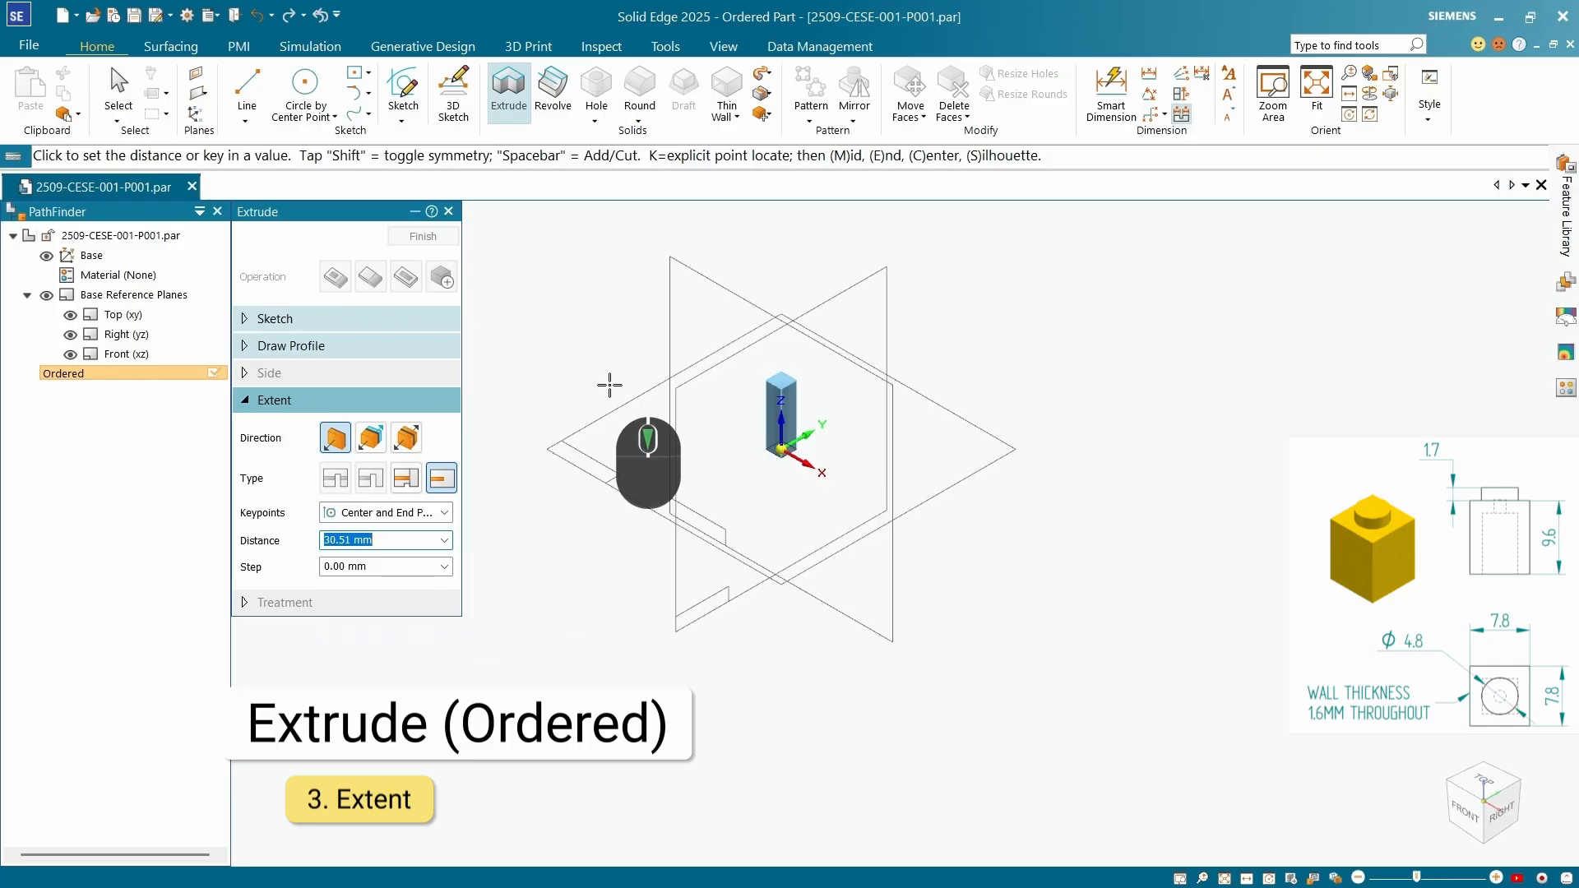
pyautogui.write('9.6')
pyautogui.press('Return')
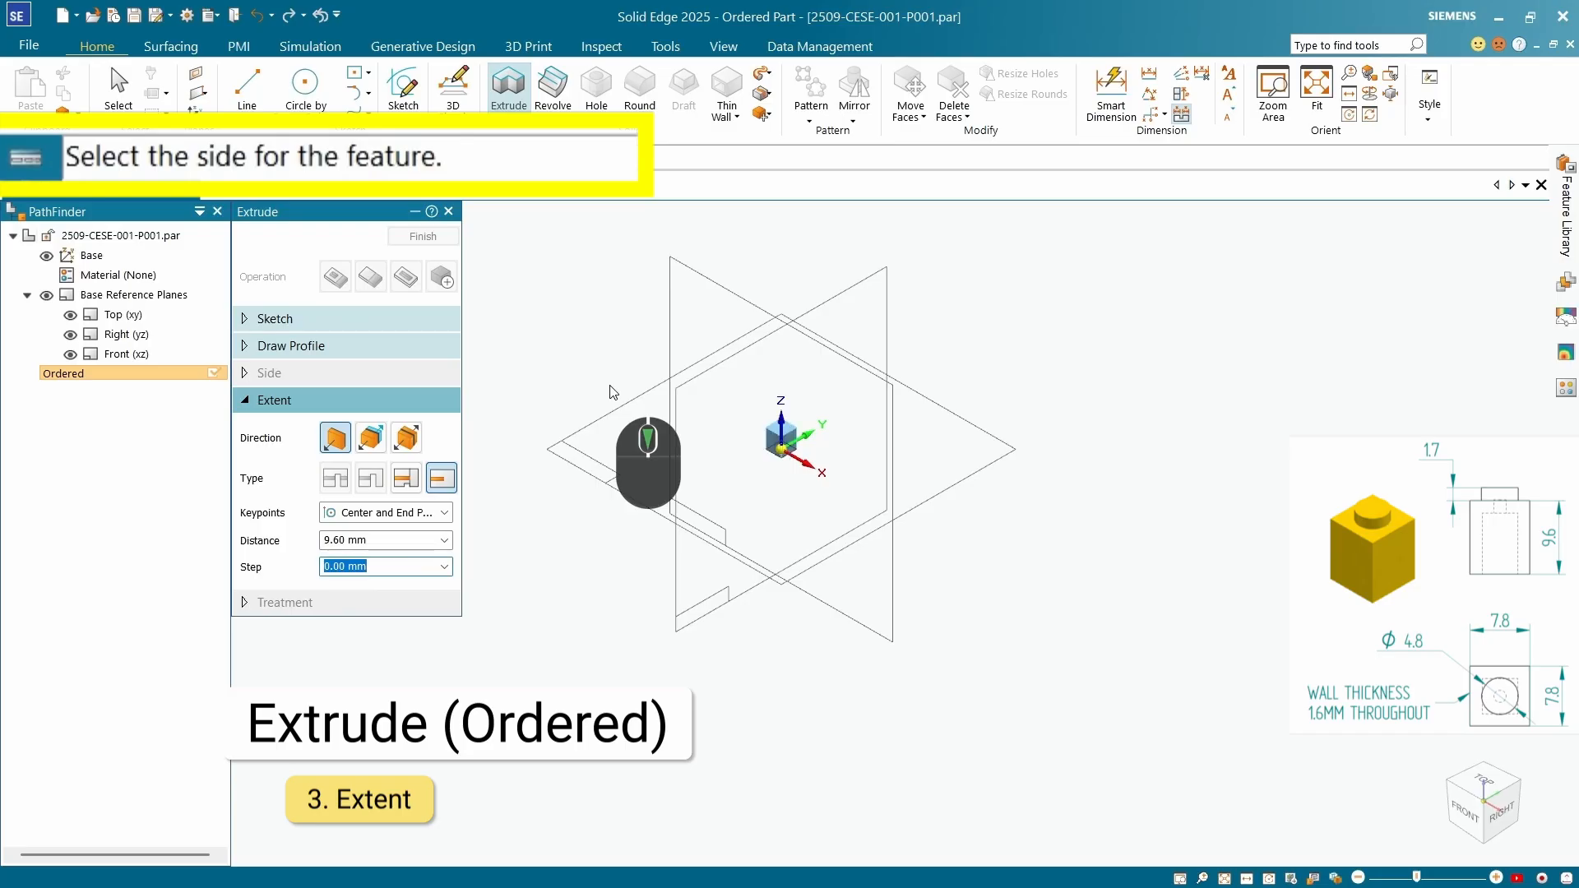
pyautogui.press('Return')
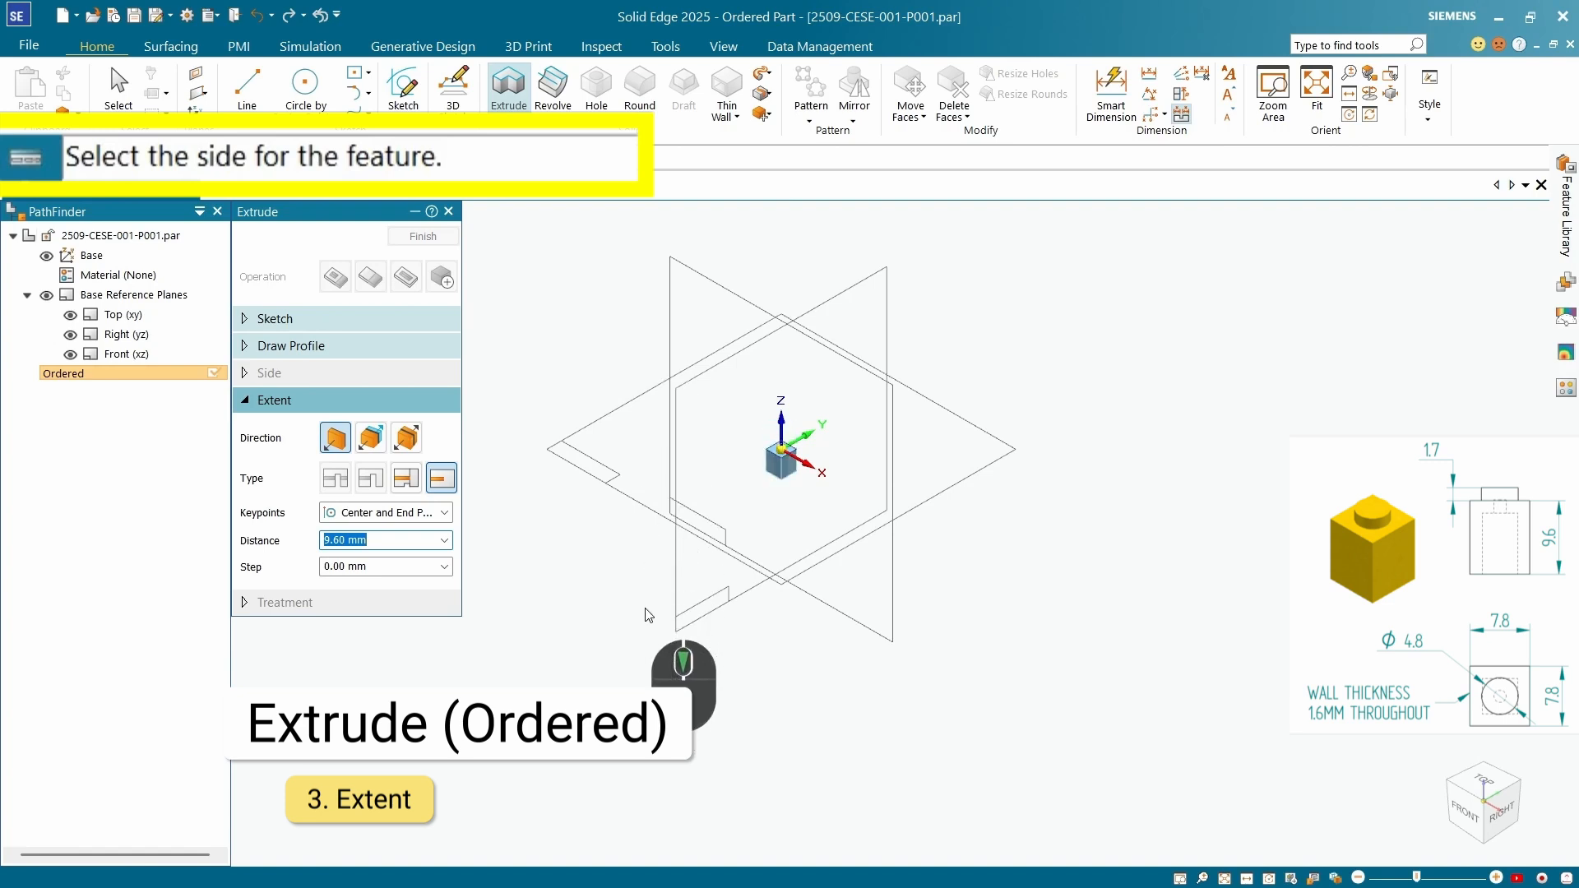
pyautogui.click(647, 359)
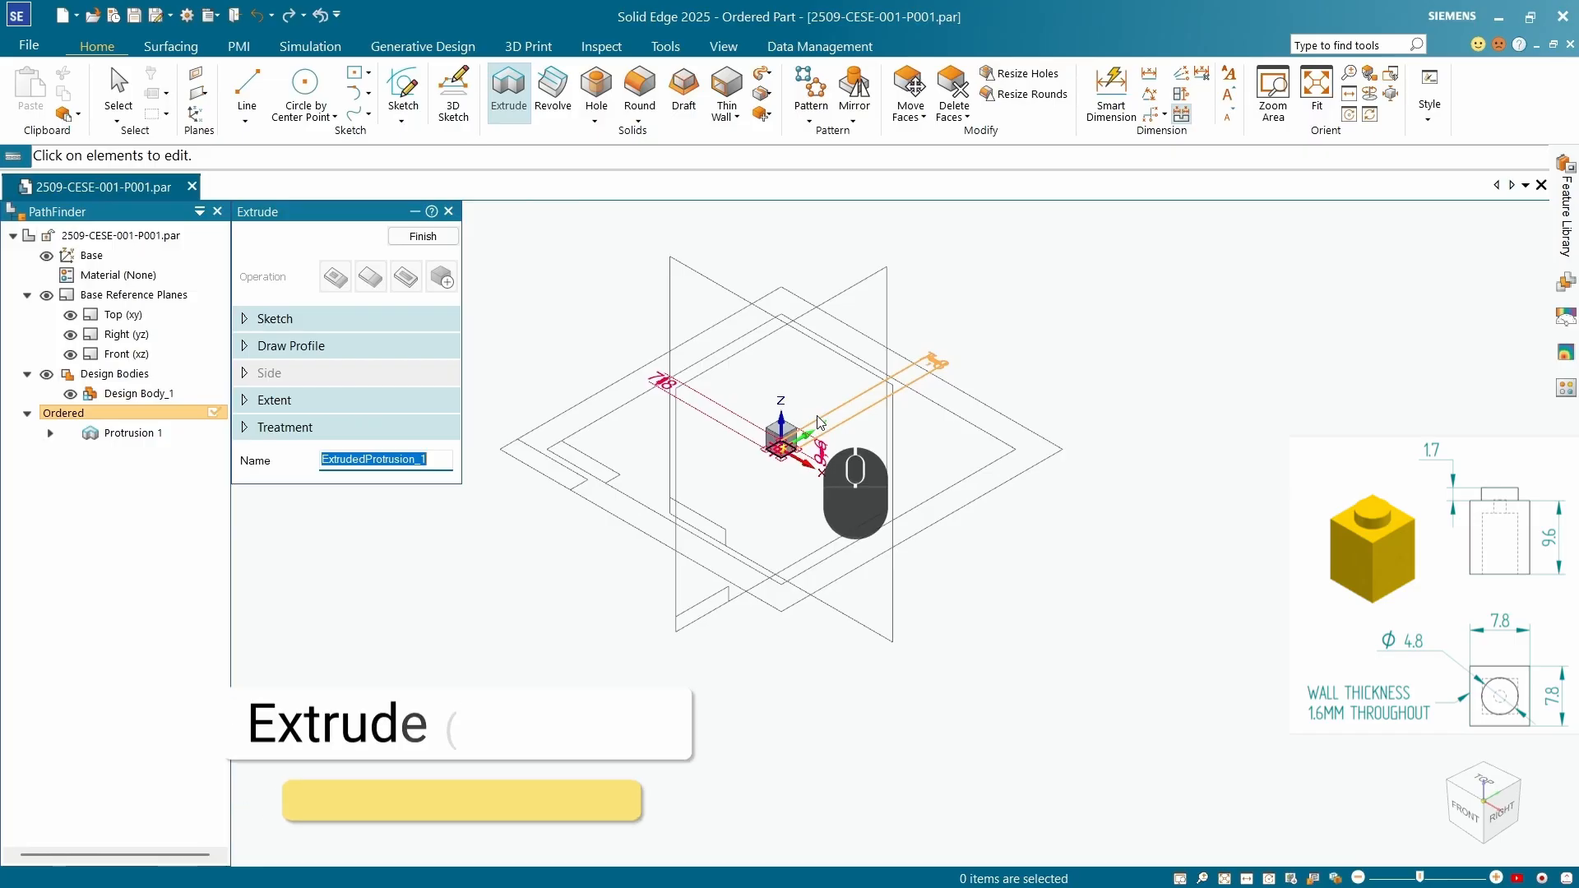
# Examine the extruded block preview and its dimensions from different angles and distances.
pyautogui.scroll(5, 819, 422)
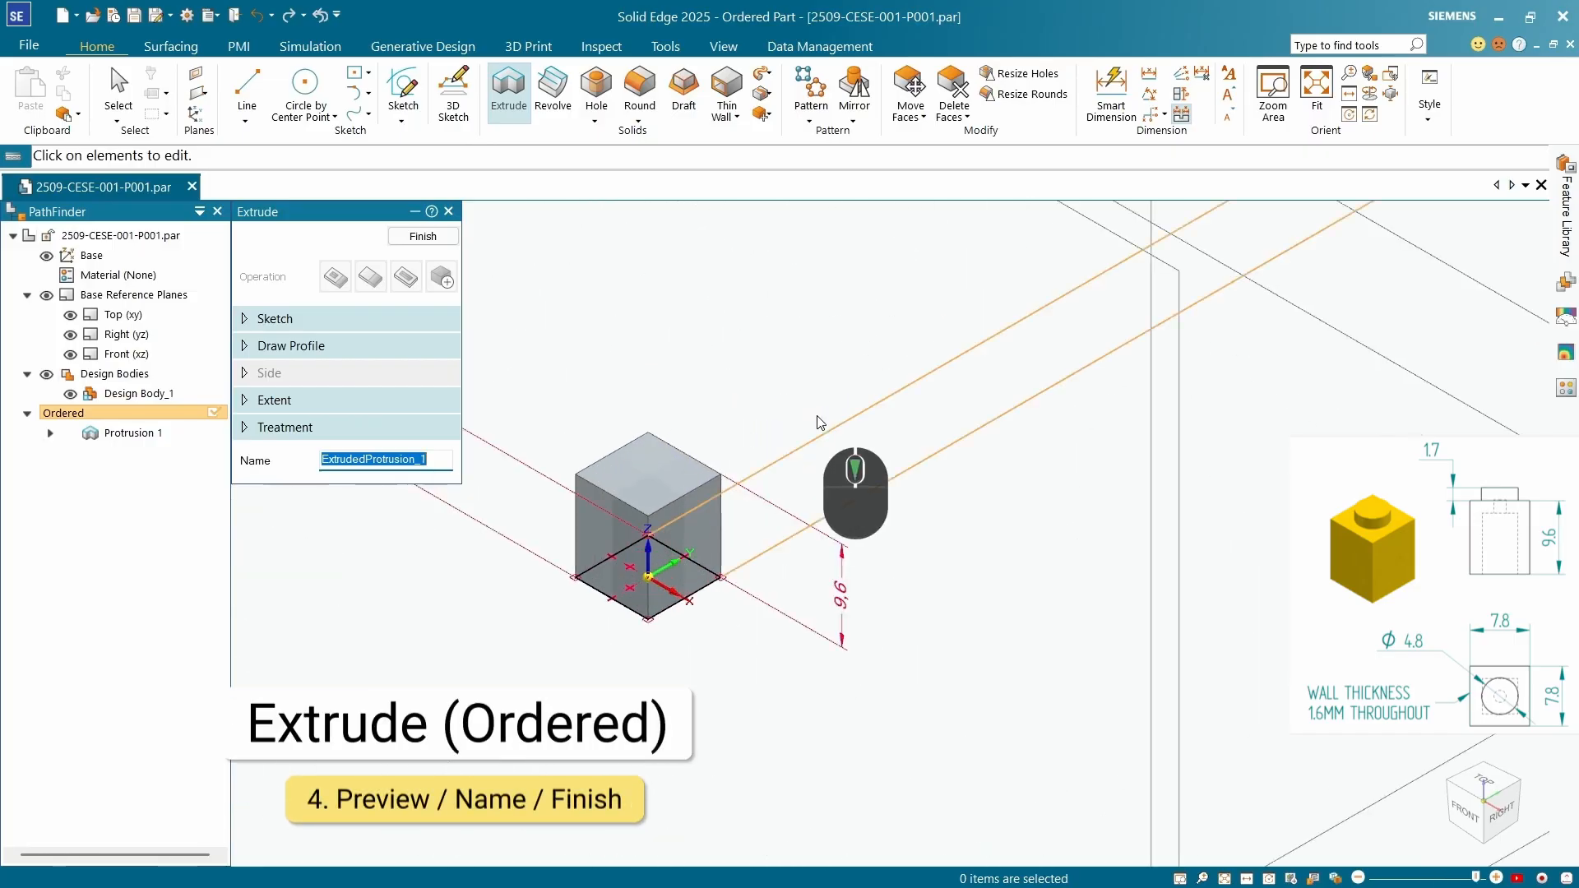
pyautogui.moveTo(673, 618); pyautogui.dragTo(738, 518, button='middle')
pyautogui.scroll(3, 738, 518)
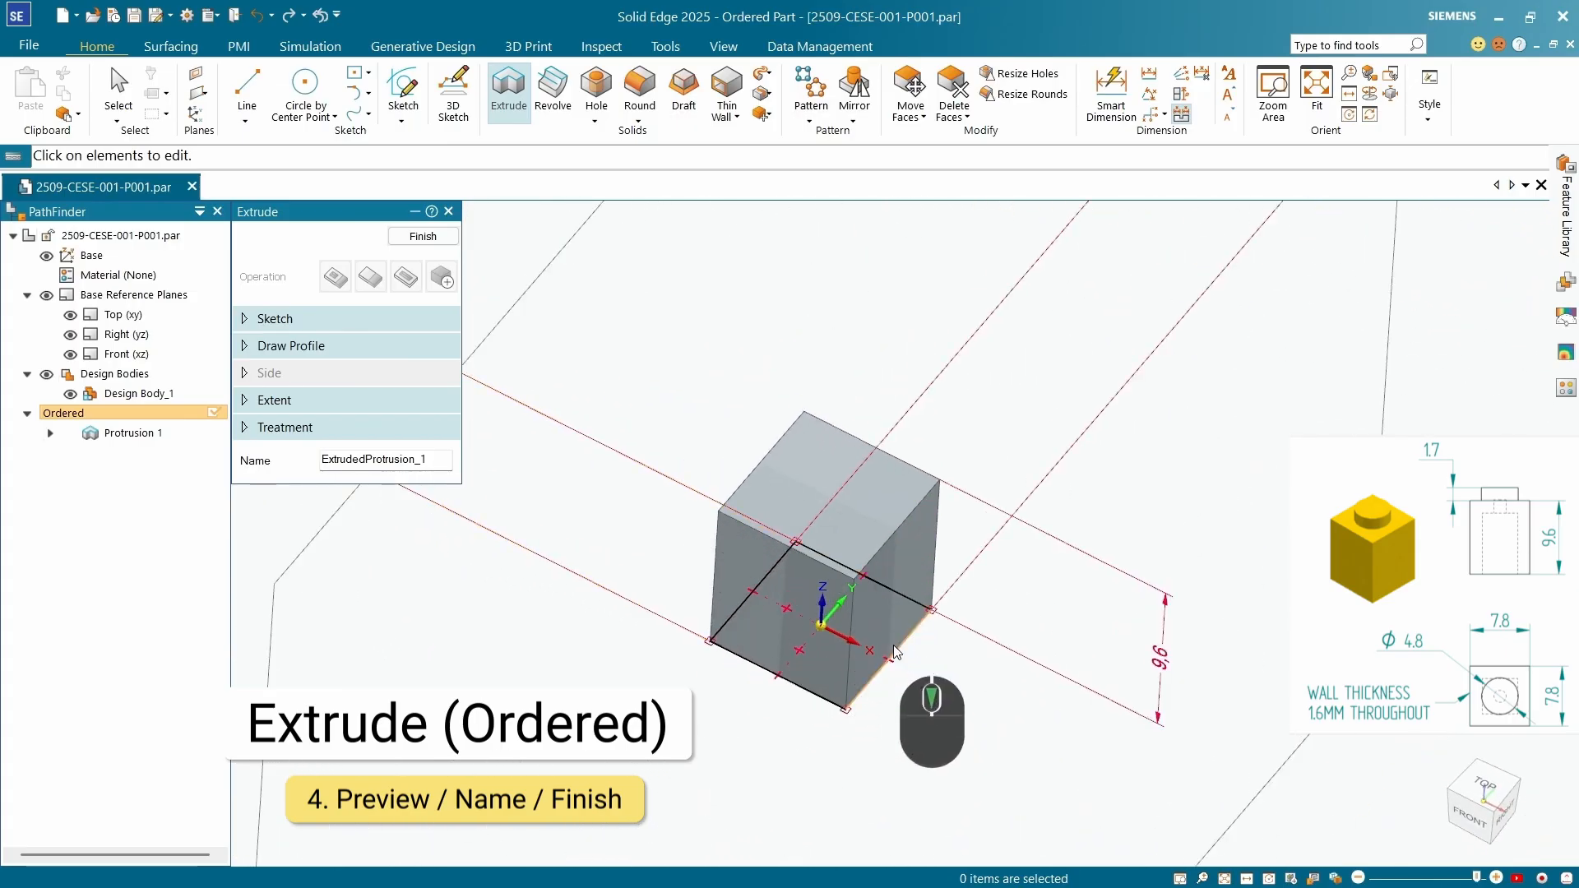
pyautogui.scroll(-5, 890, 647)
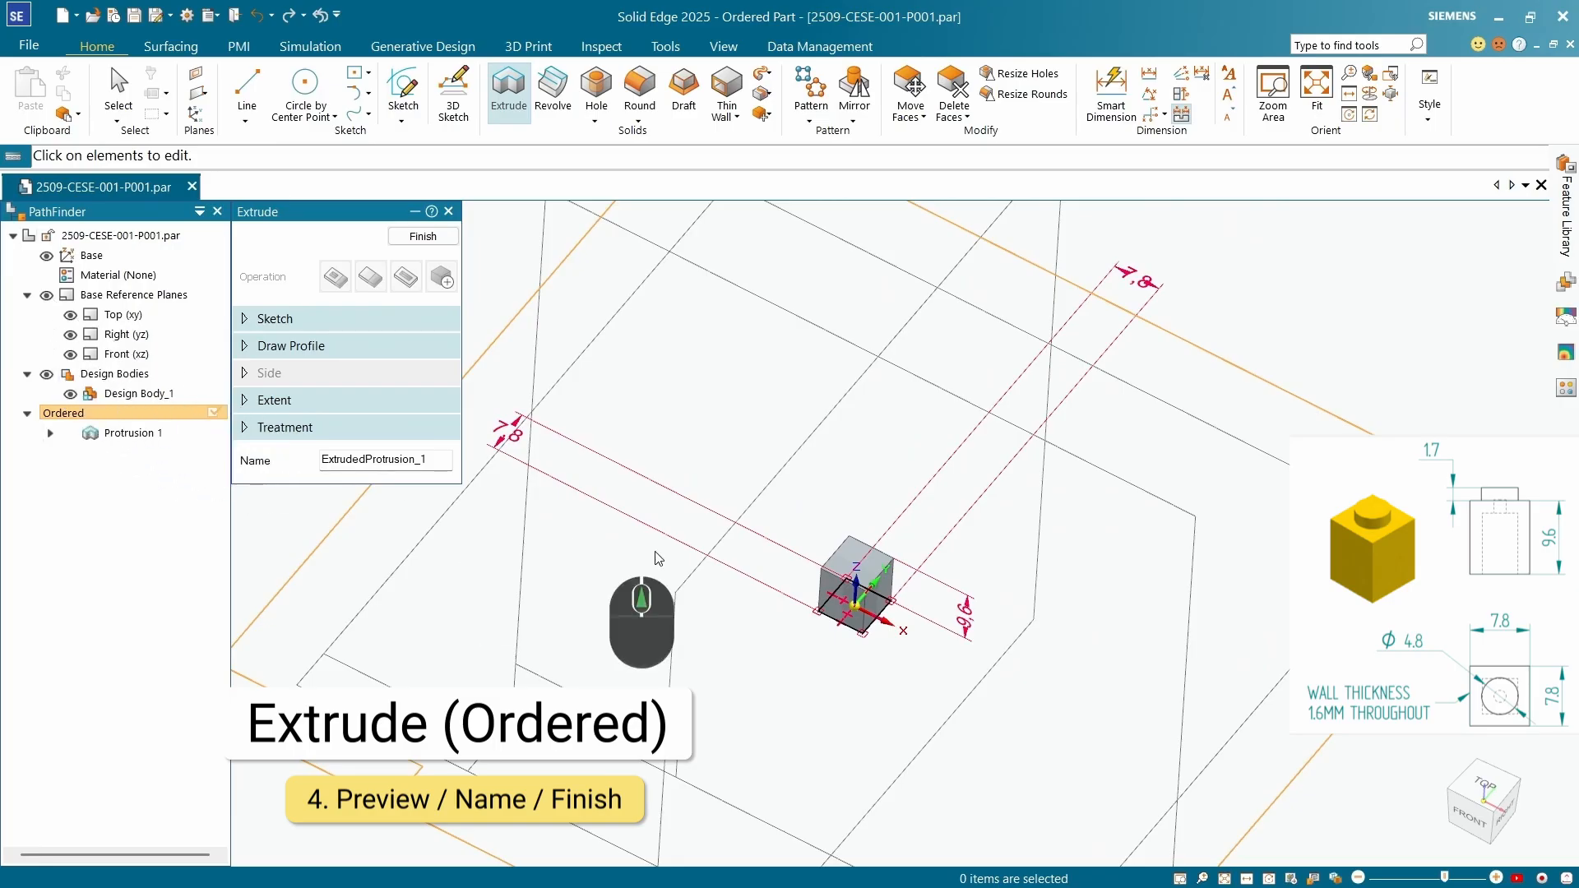
pyautogui.scroll(5, 744, 588)
pyautogui.scroll(-4, 757, 567)
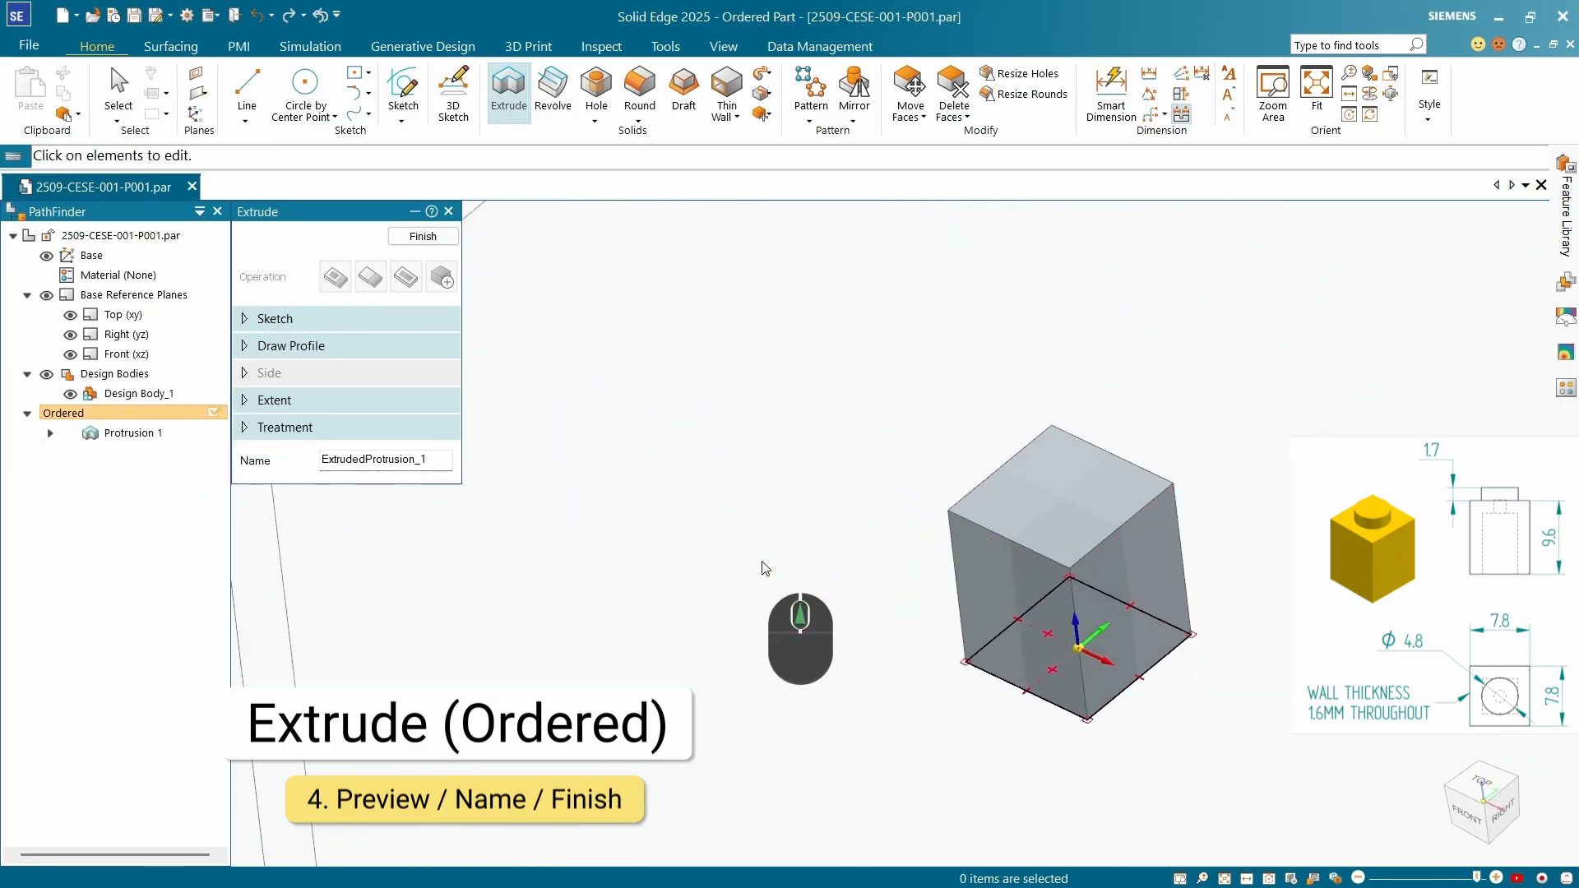
pyautogui.scroll(4, 905, 600)
pyautogui.scroll(-3, 888, 610)
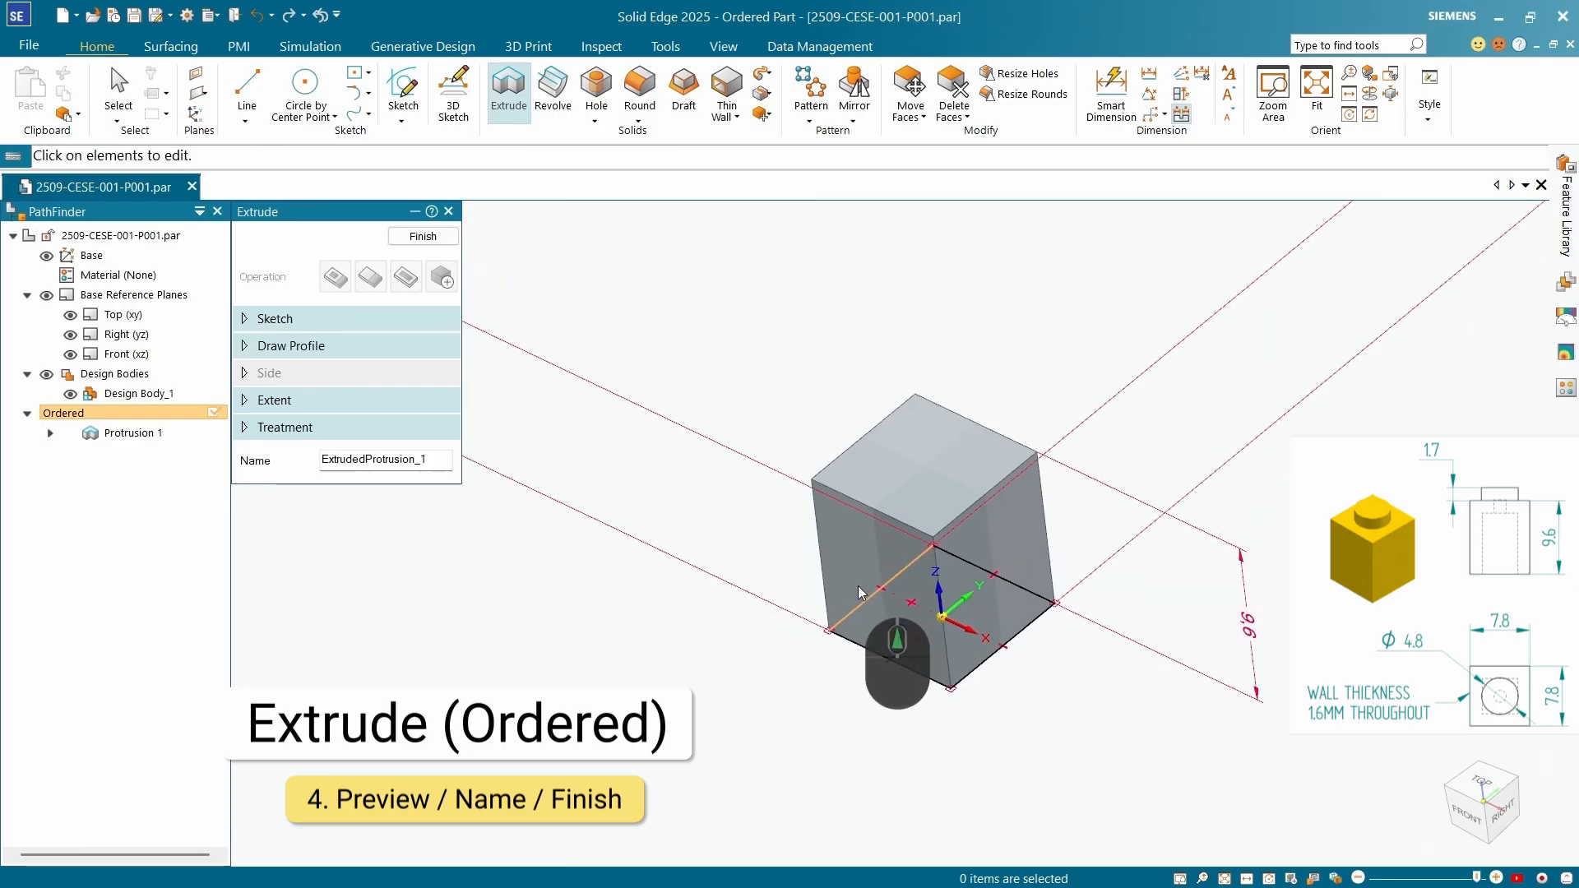
pyautogui.scroll(3, 888, 609)
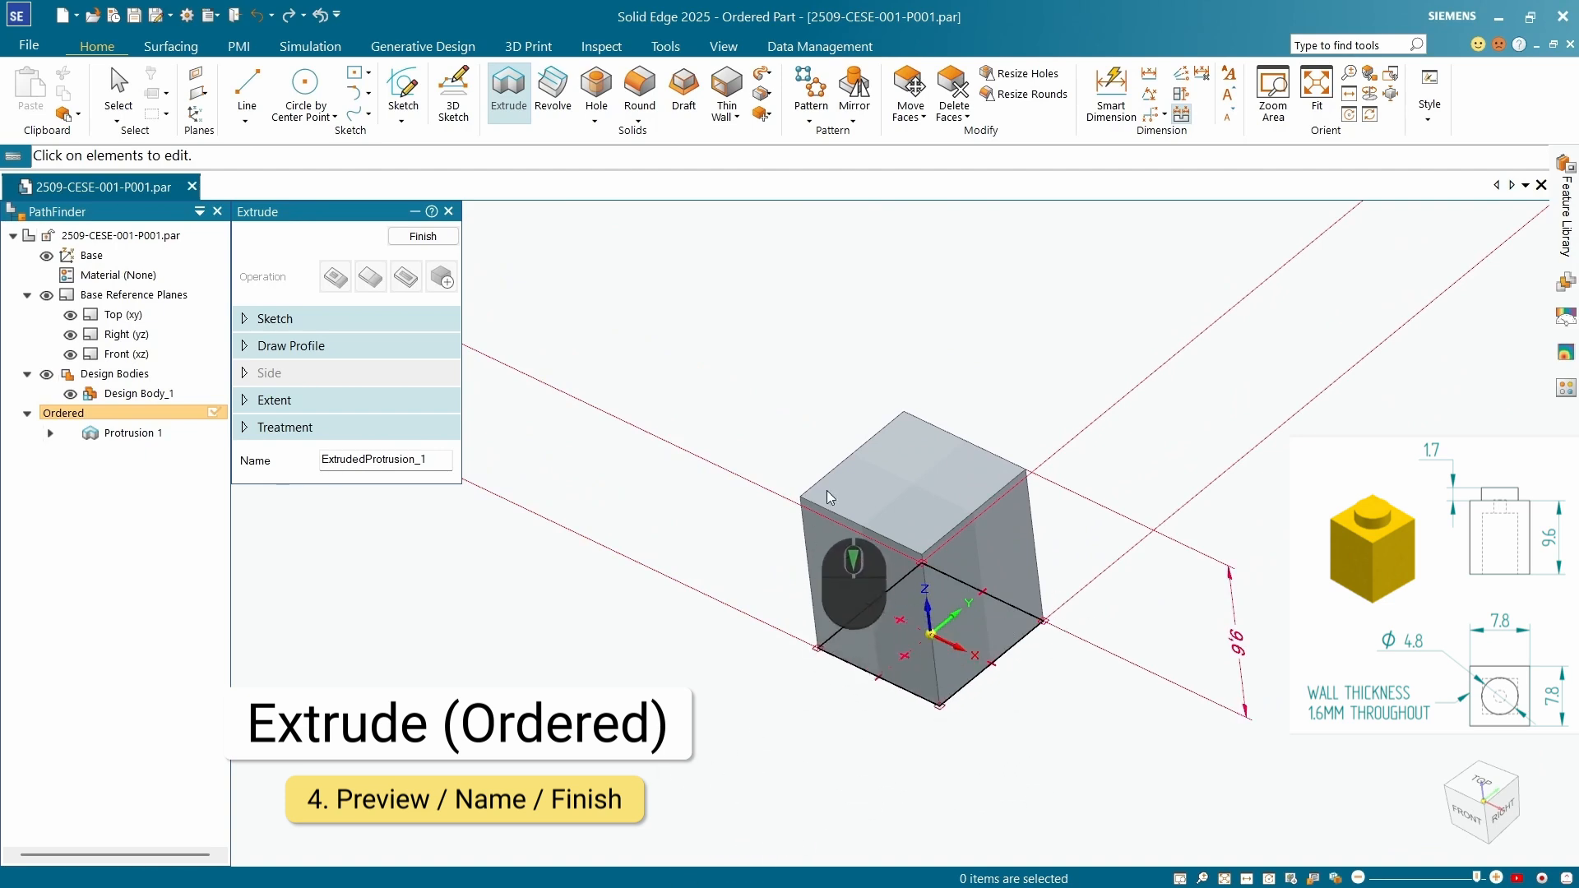
# Hide and show the base reference planes again, and save the part with the completed block extrusion.
pyautogui.click(47, 296)
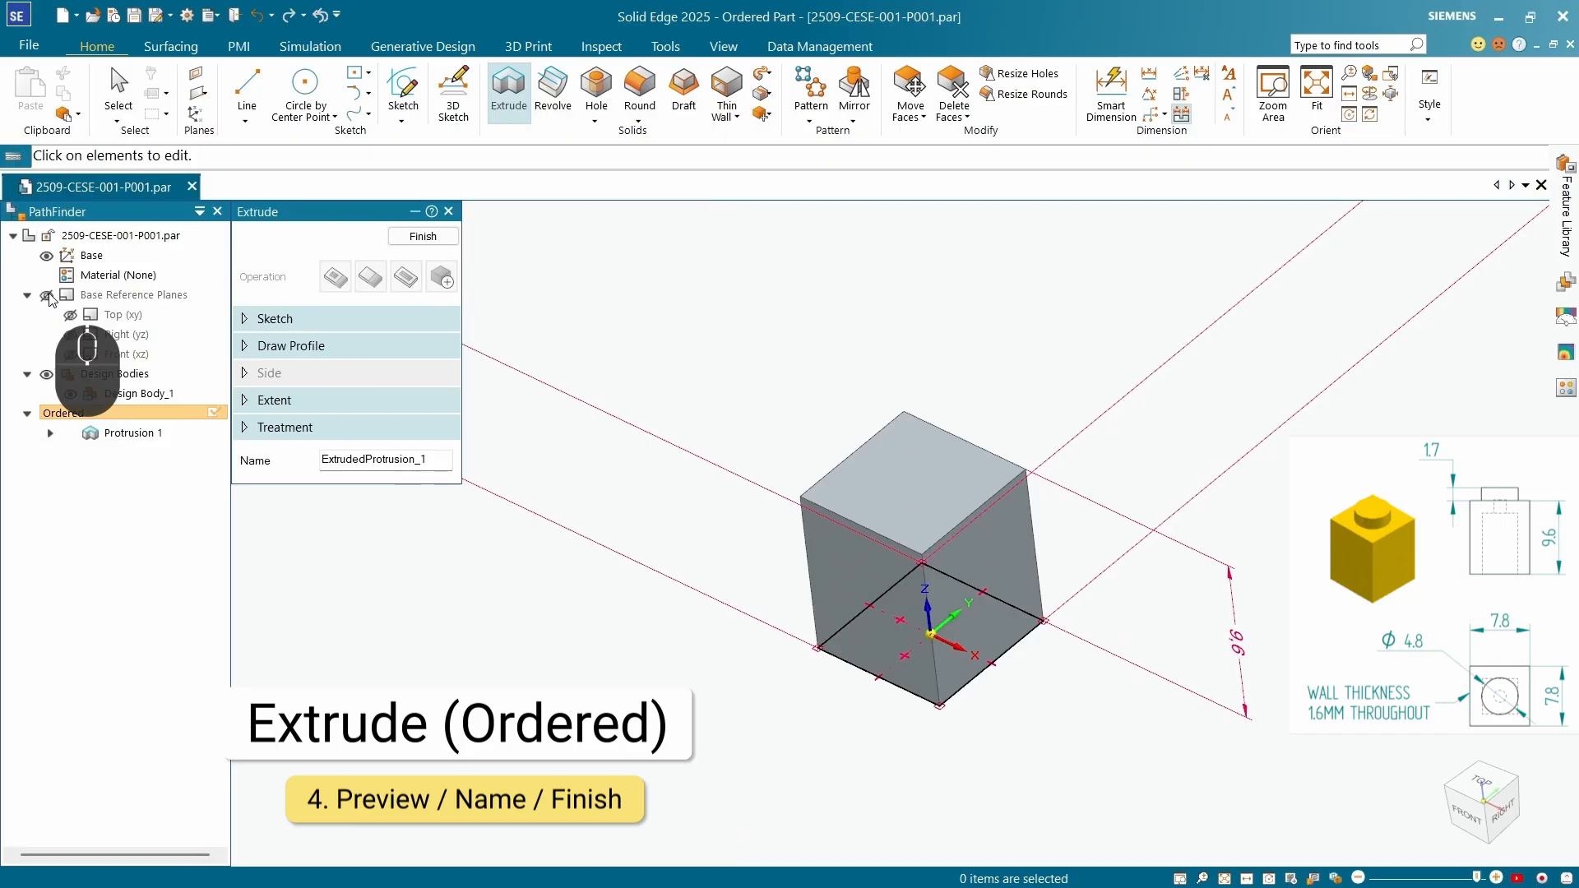
pyautogui.click(47, 296)
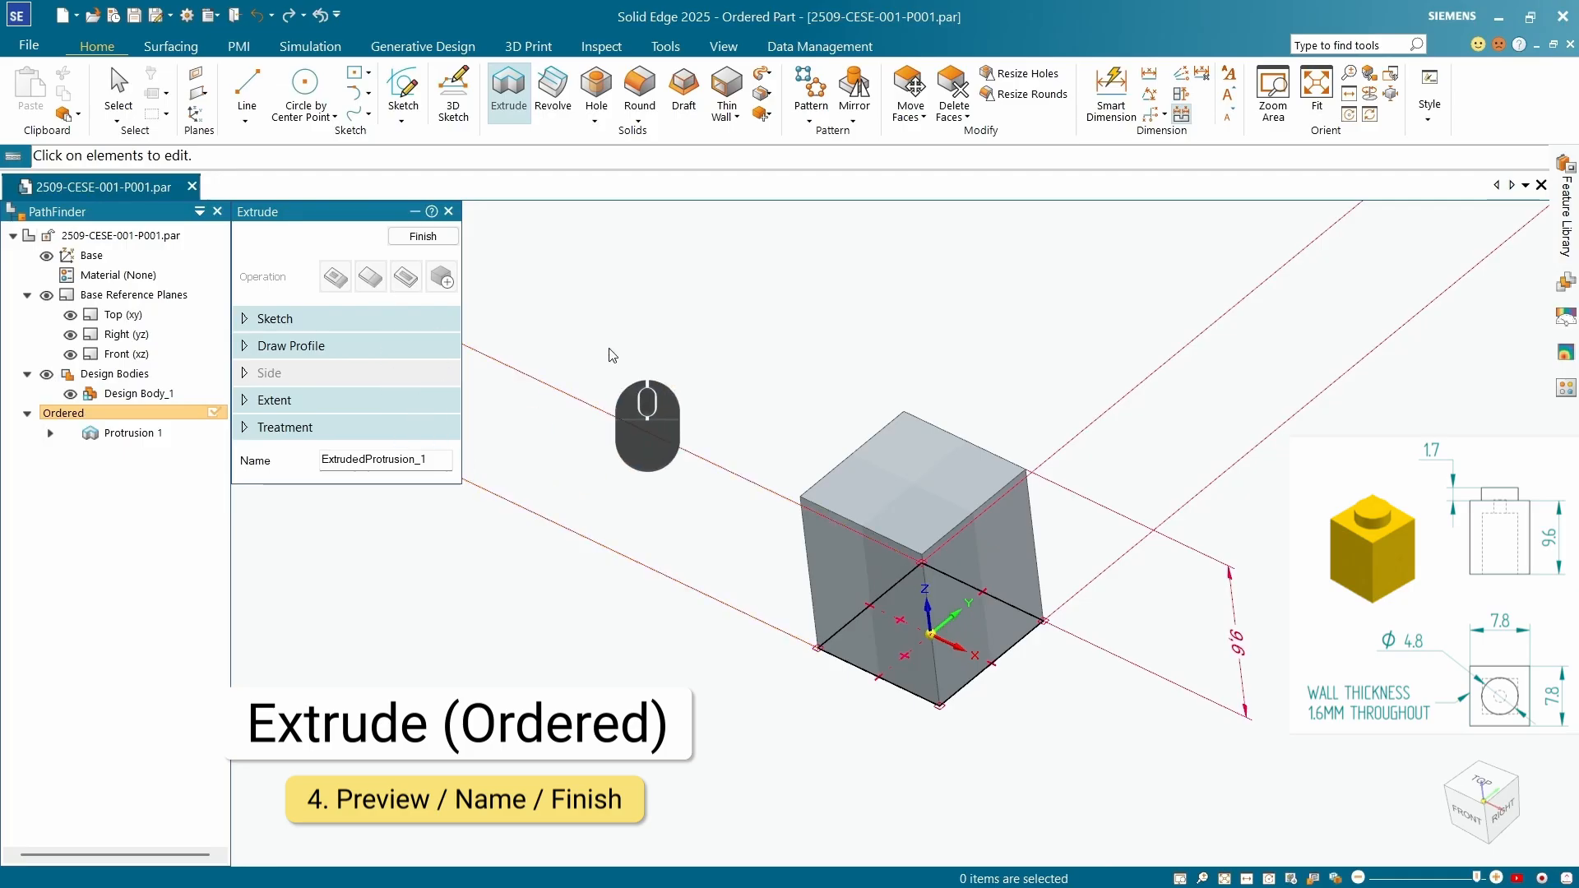
pyautogui.click(133, 15)
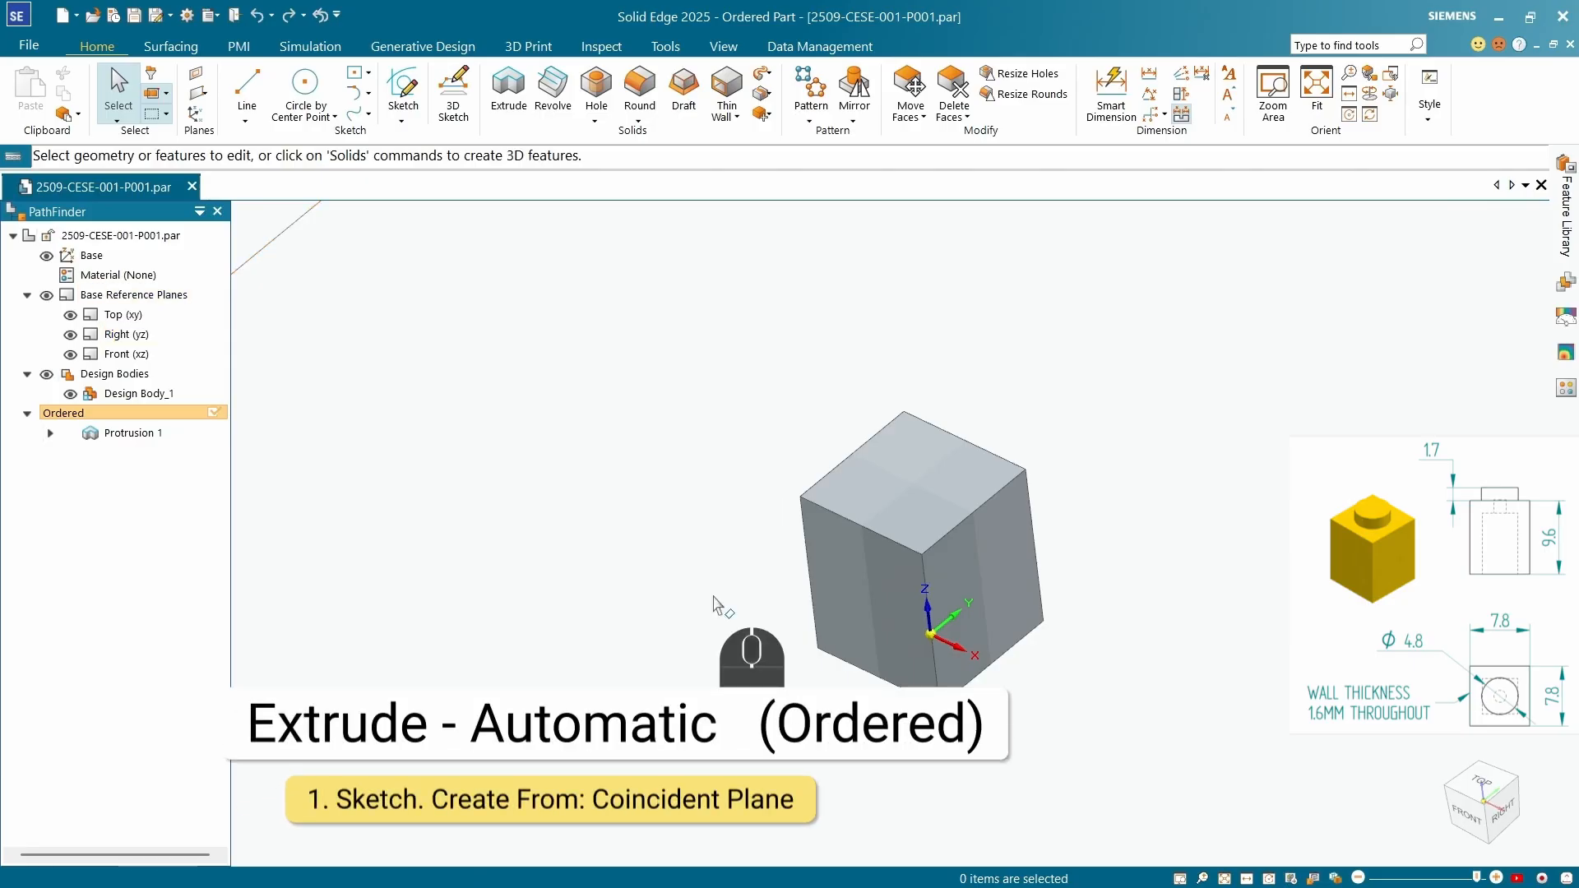
# Start an Extrude with Coincident Plane on the block's top face and sketch a circle centered at the origin, about 4.4 mm in diameter.
pyautogui.click(526, 103)
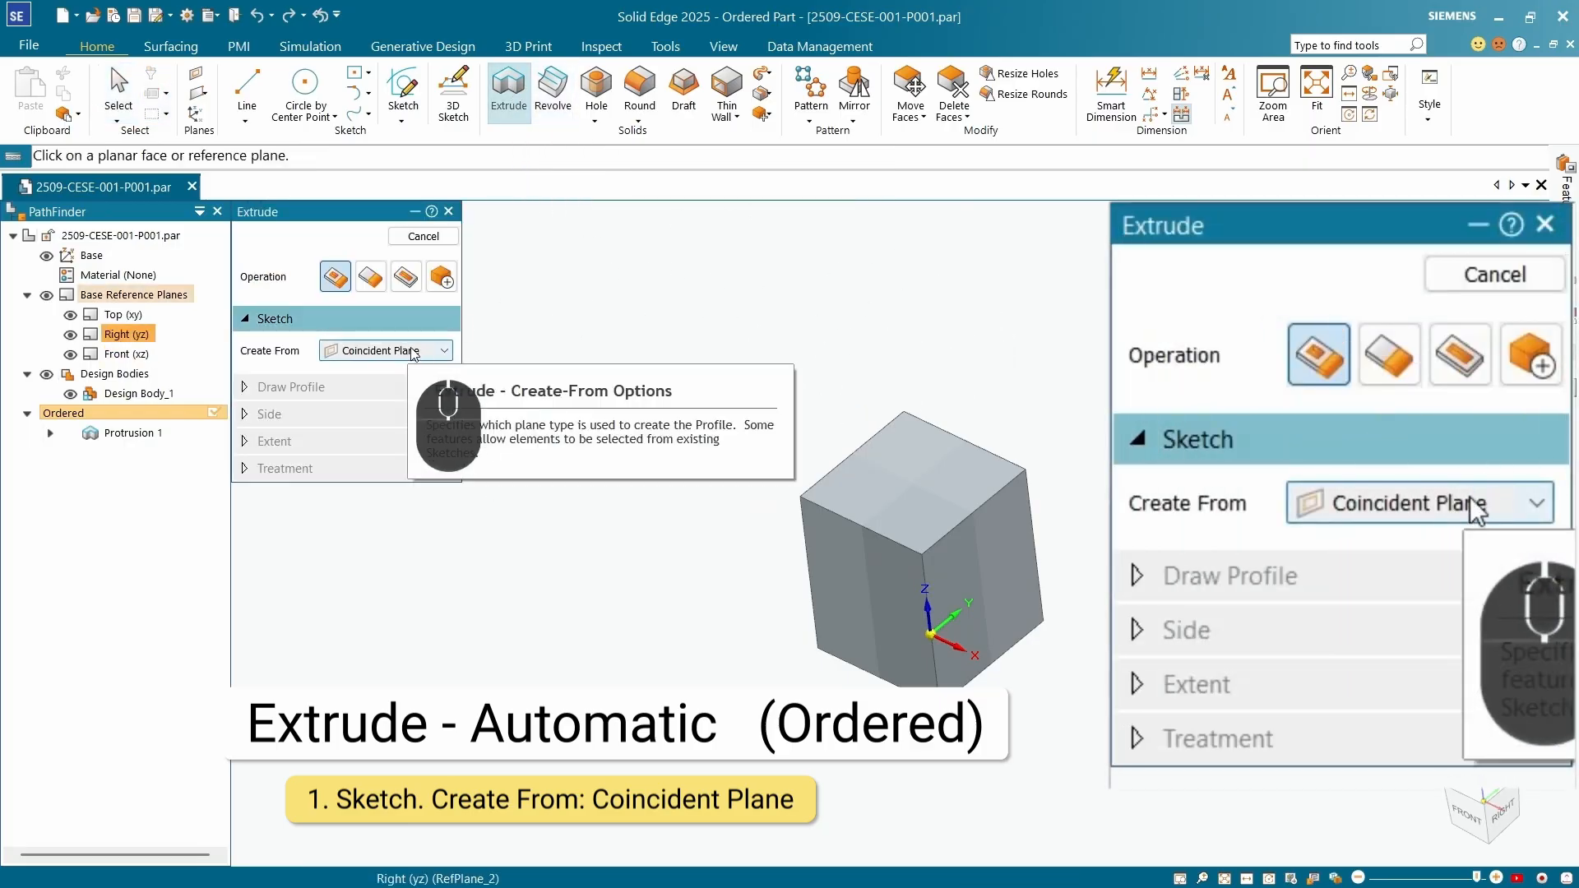
pyautogui.click(941, 491)
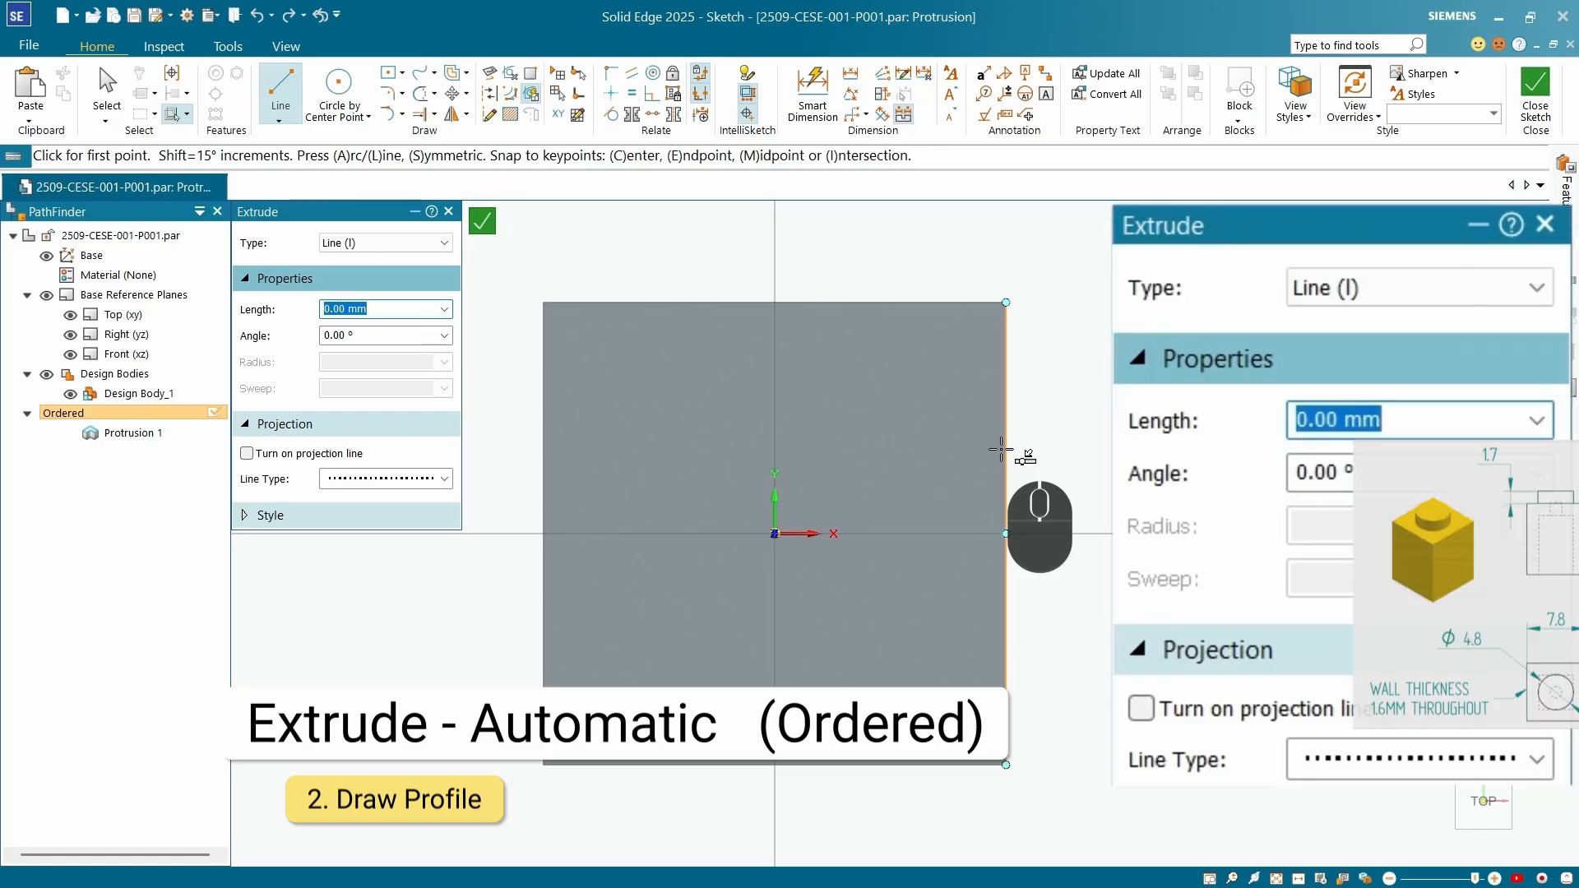
pyautogui.hotkey('ctrl', '4')
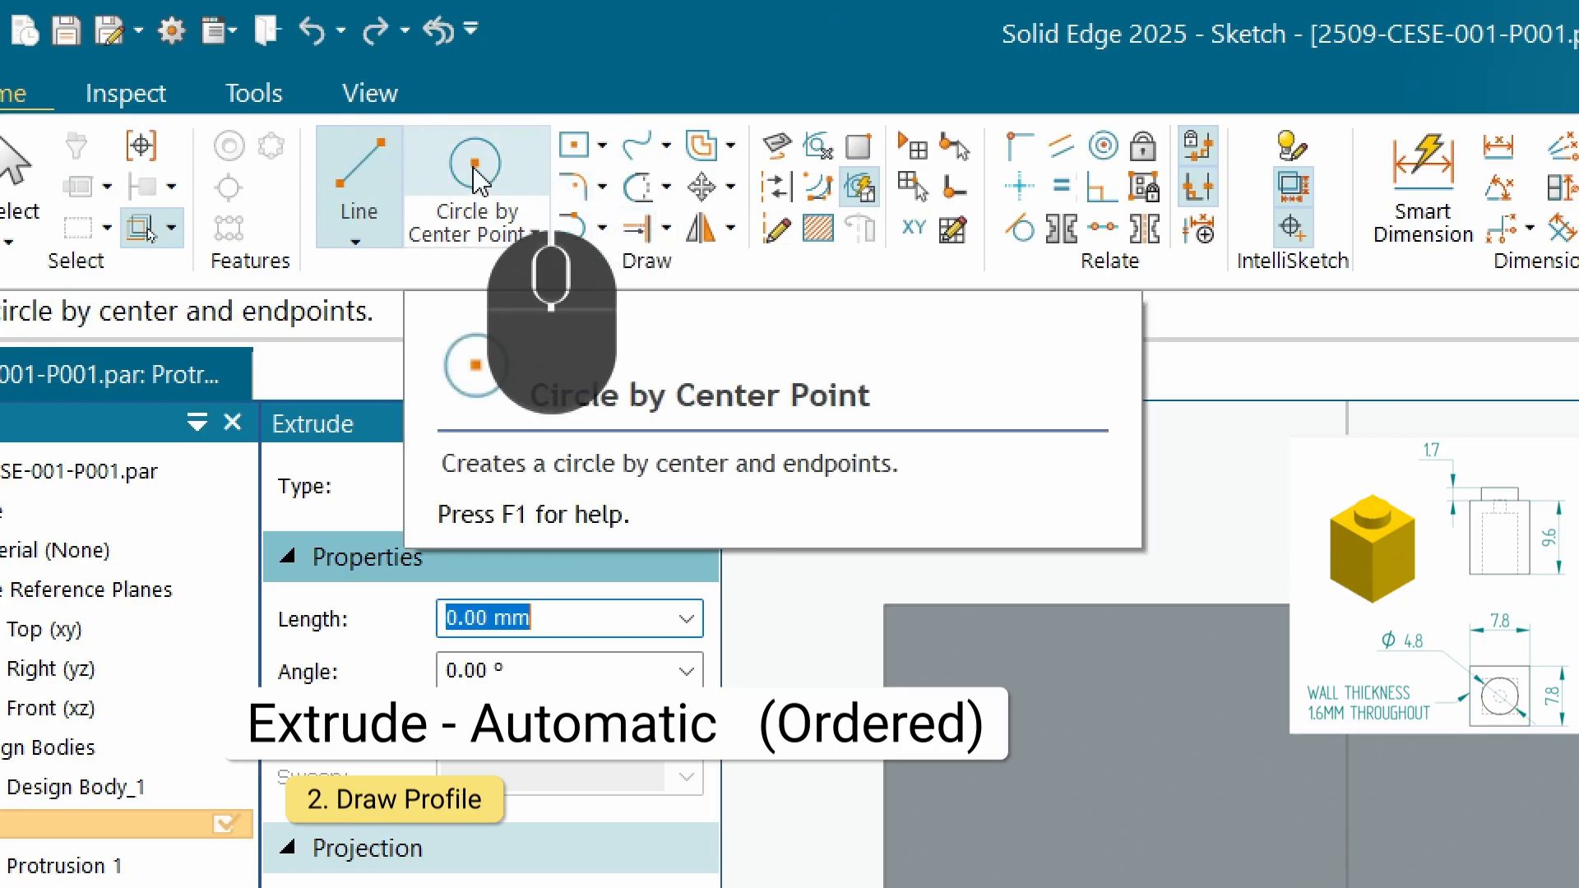
pyautogui.click(479, 178)
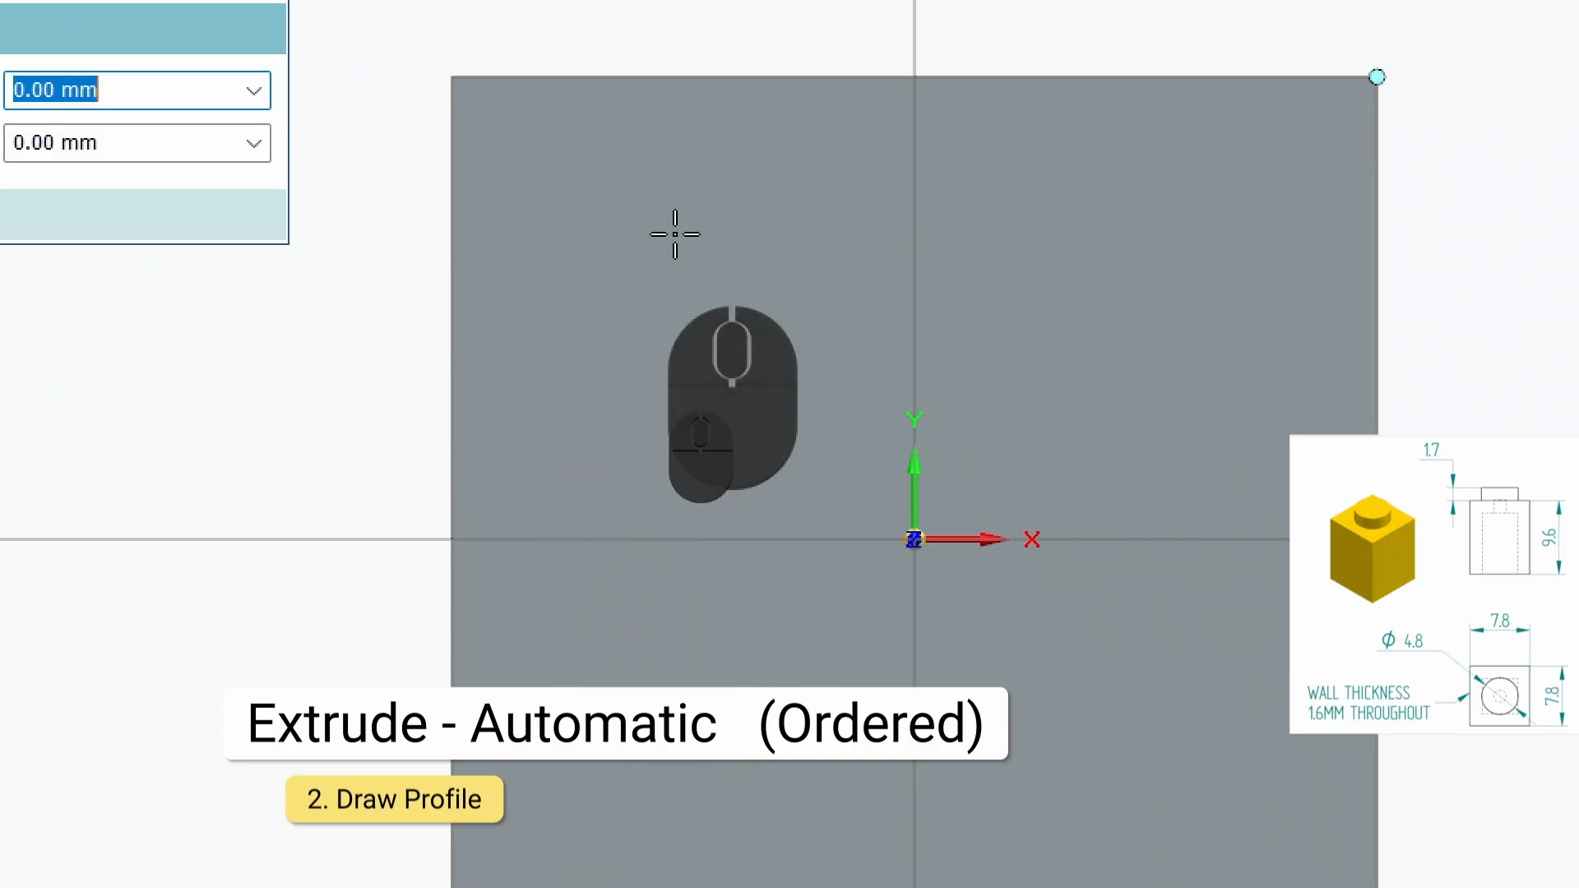
pyautogui.click(915, 532)
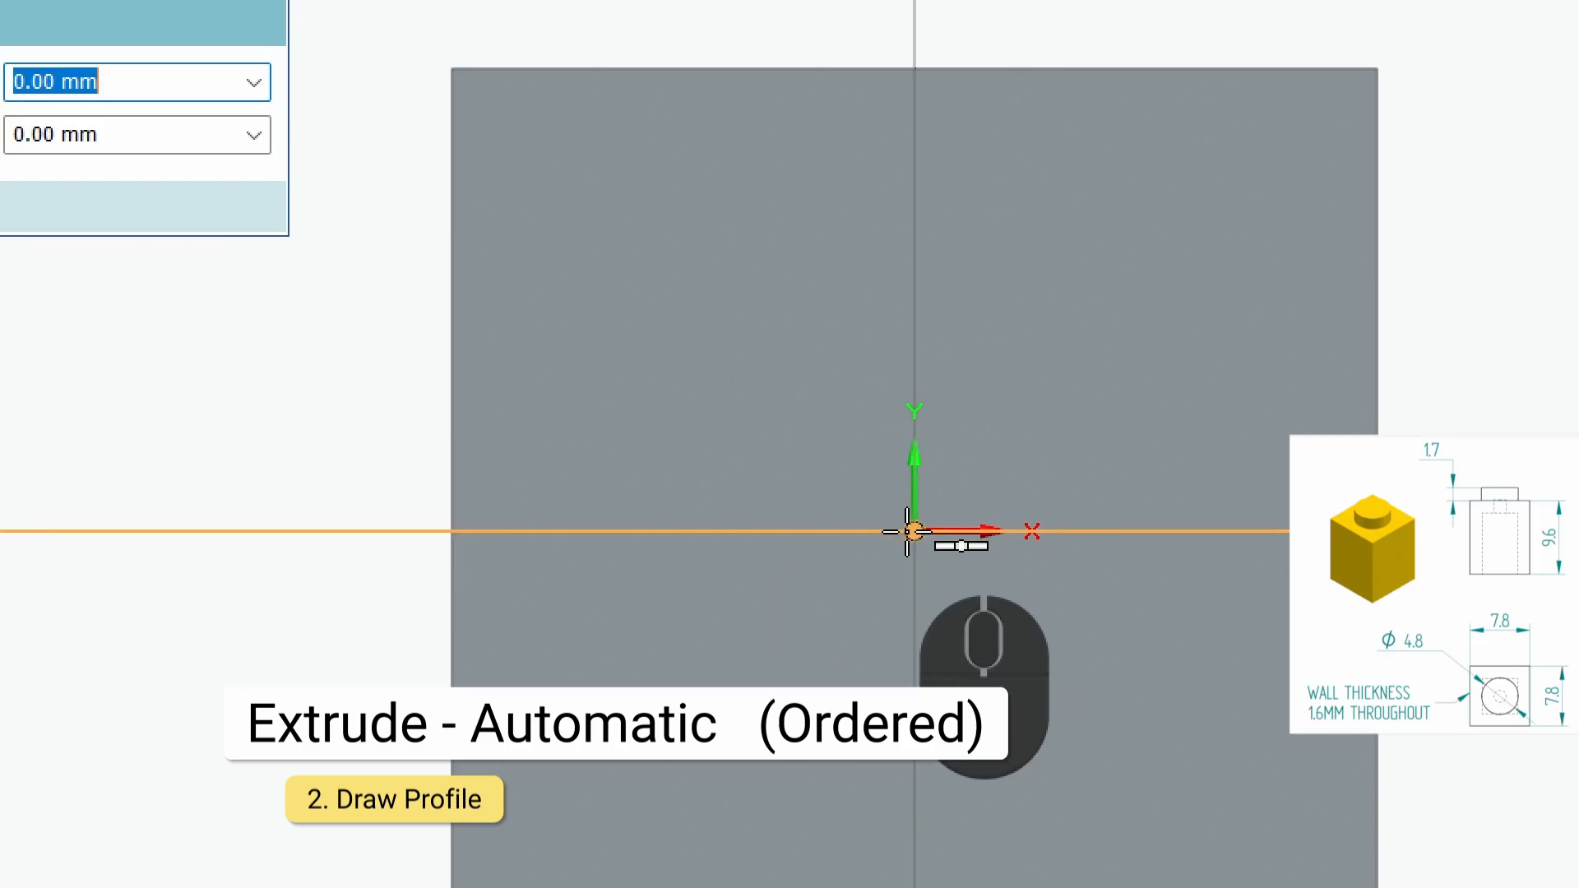
pyautogui.click(911, 532)
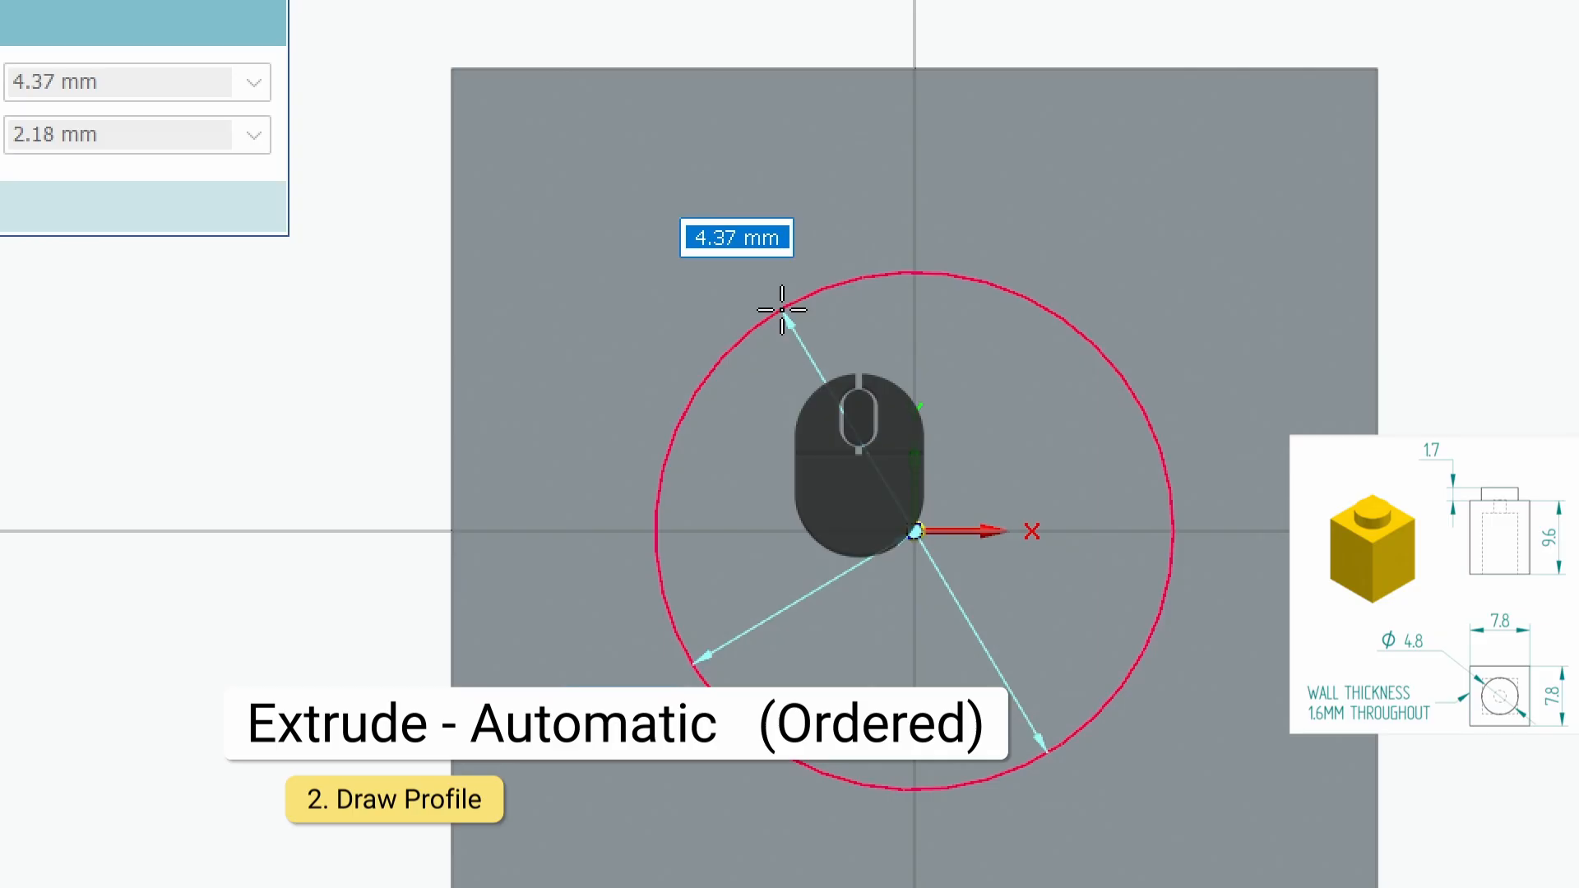
pyautogui.click(782, 310)
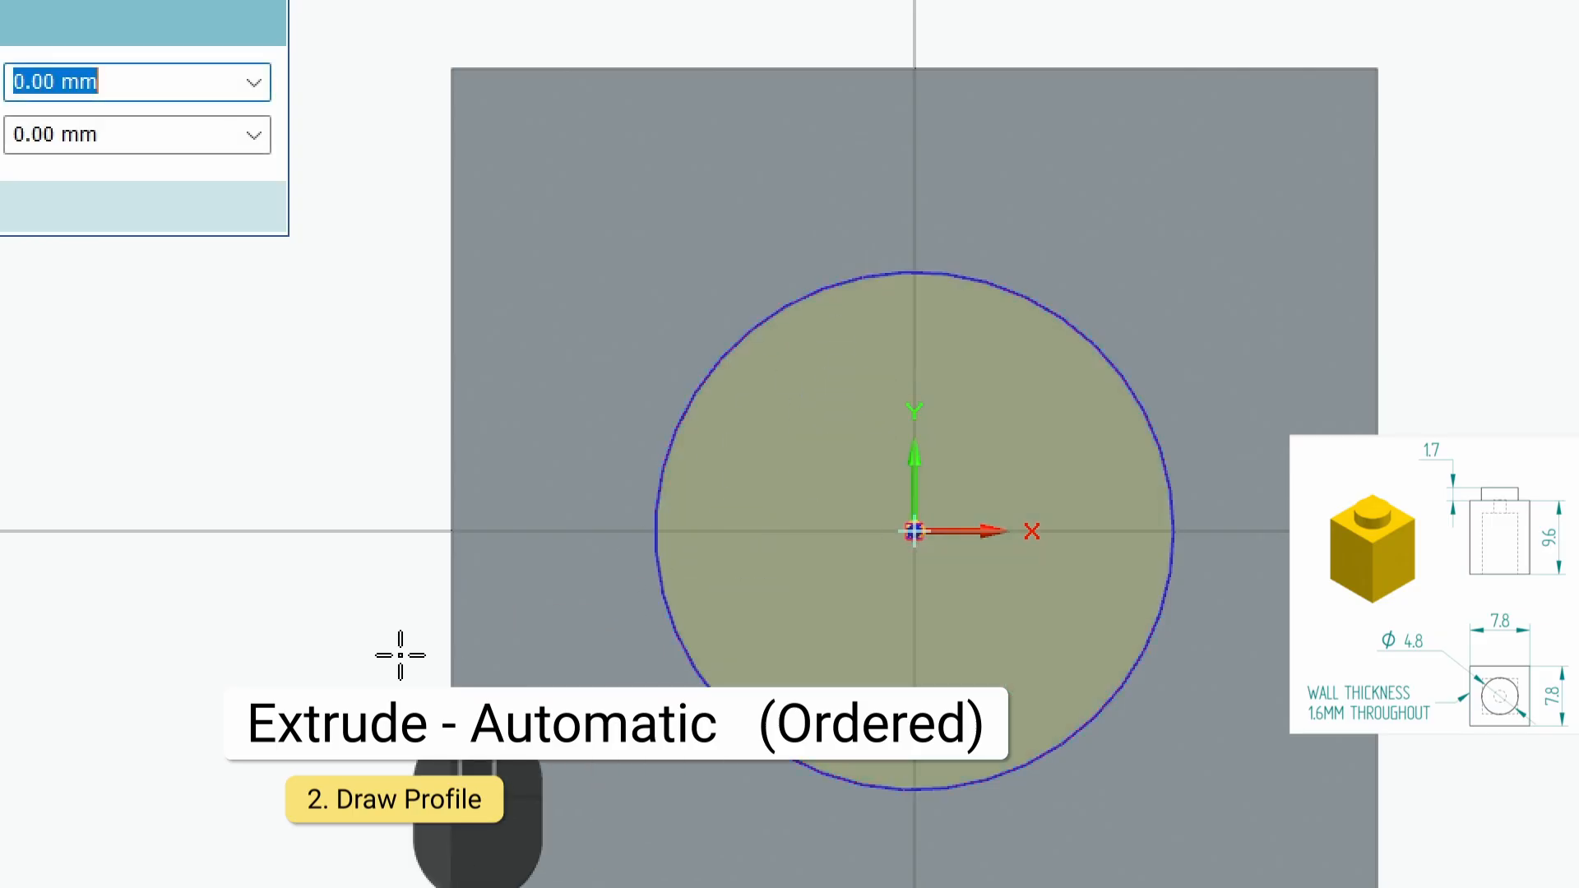
pyautogui.hotkey('ctrl', '4')
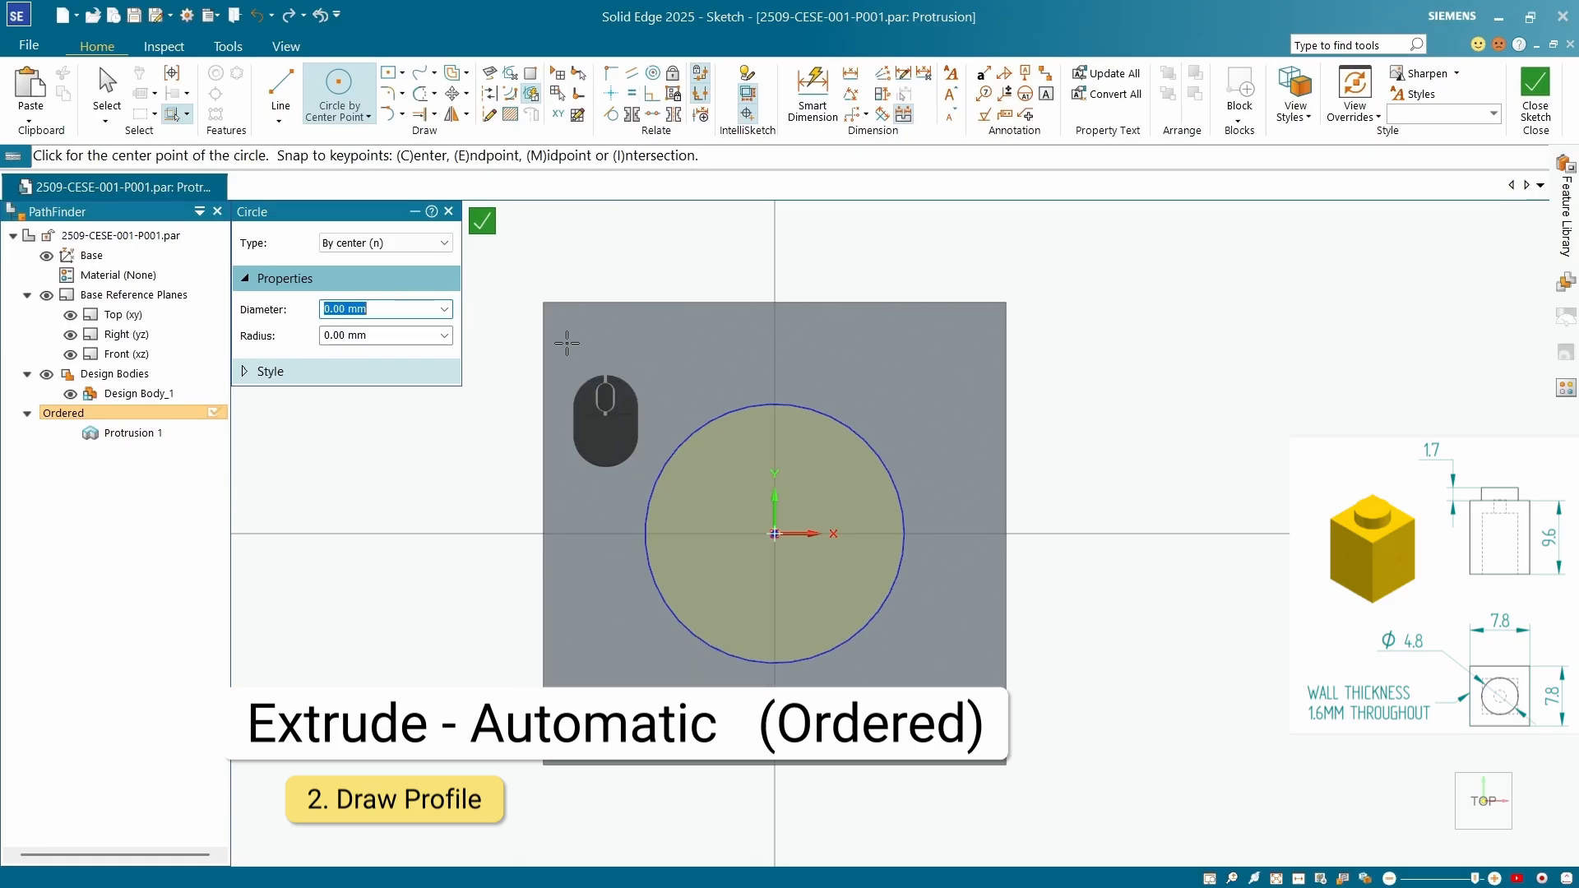
# Dimension the circle's diameter to 4.8 mm with Smart Dimension.
pyautogui.click(812, 90)
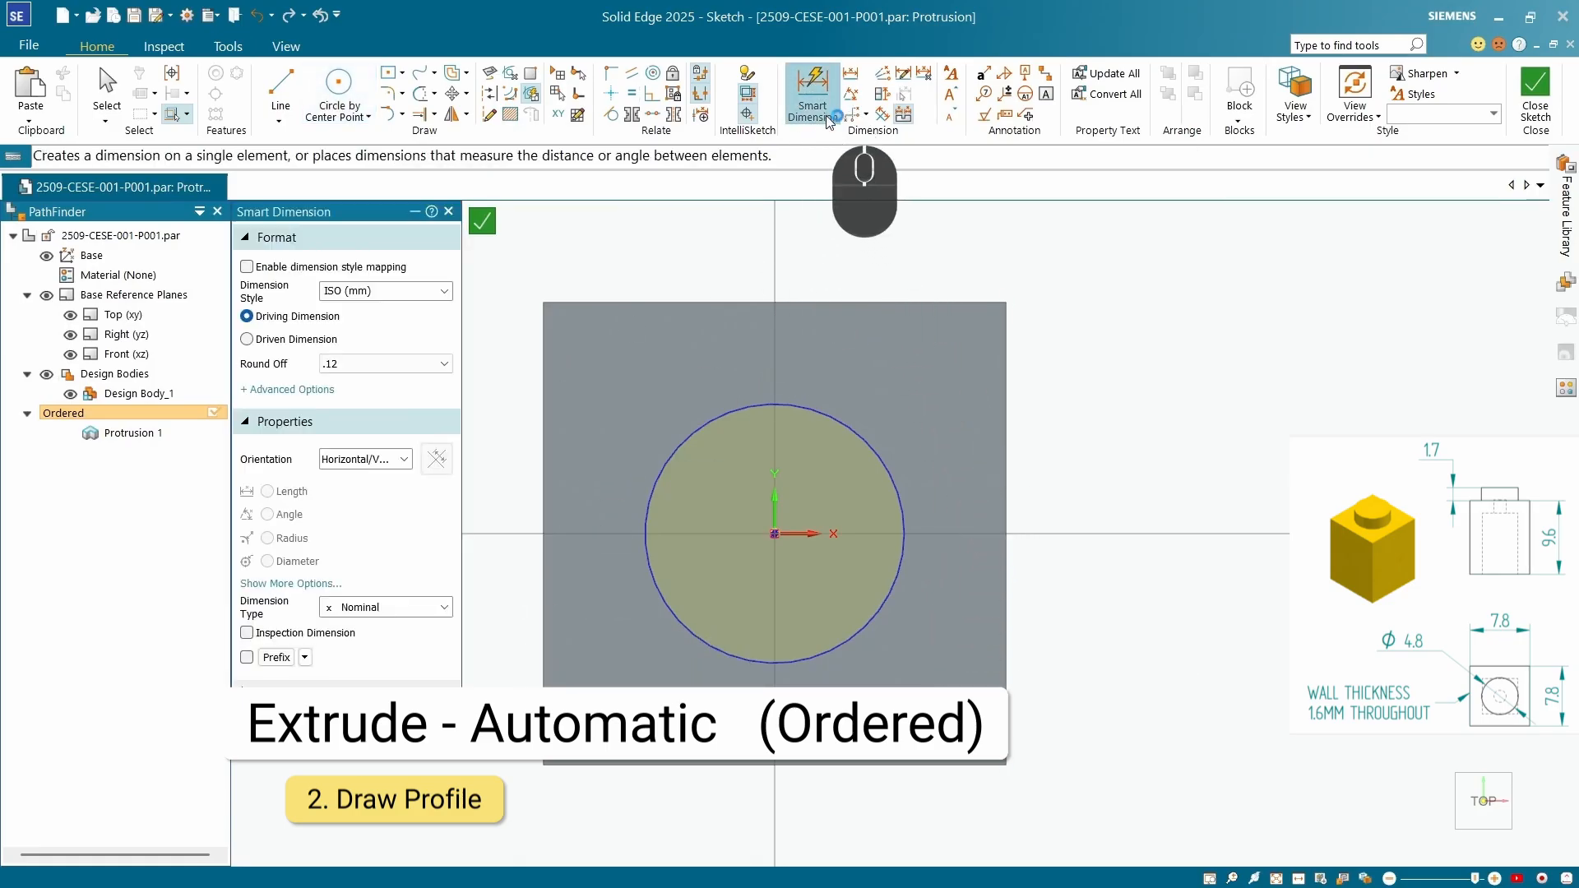
pyautogui.click(872, 442)
pyautogui.click(1060, 393)
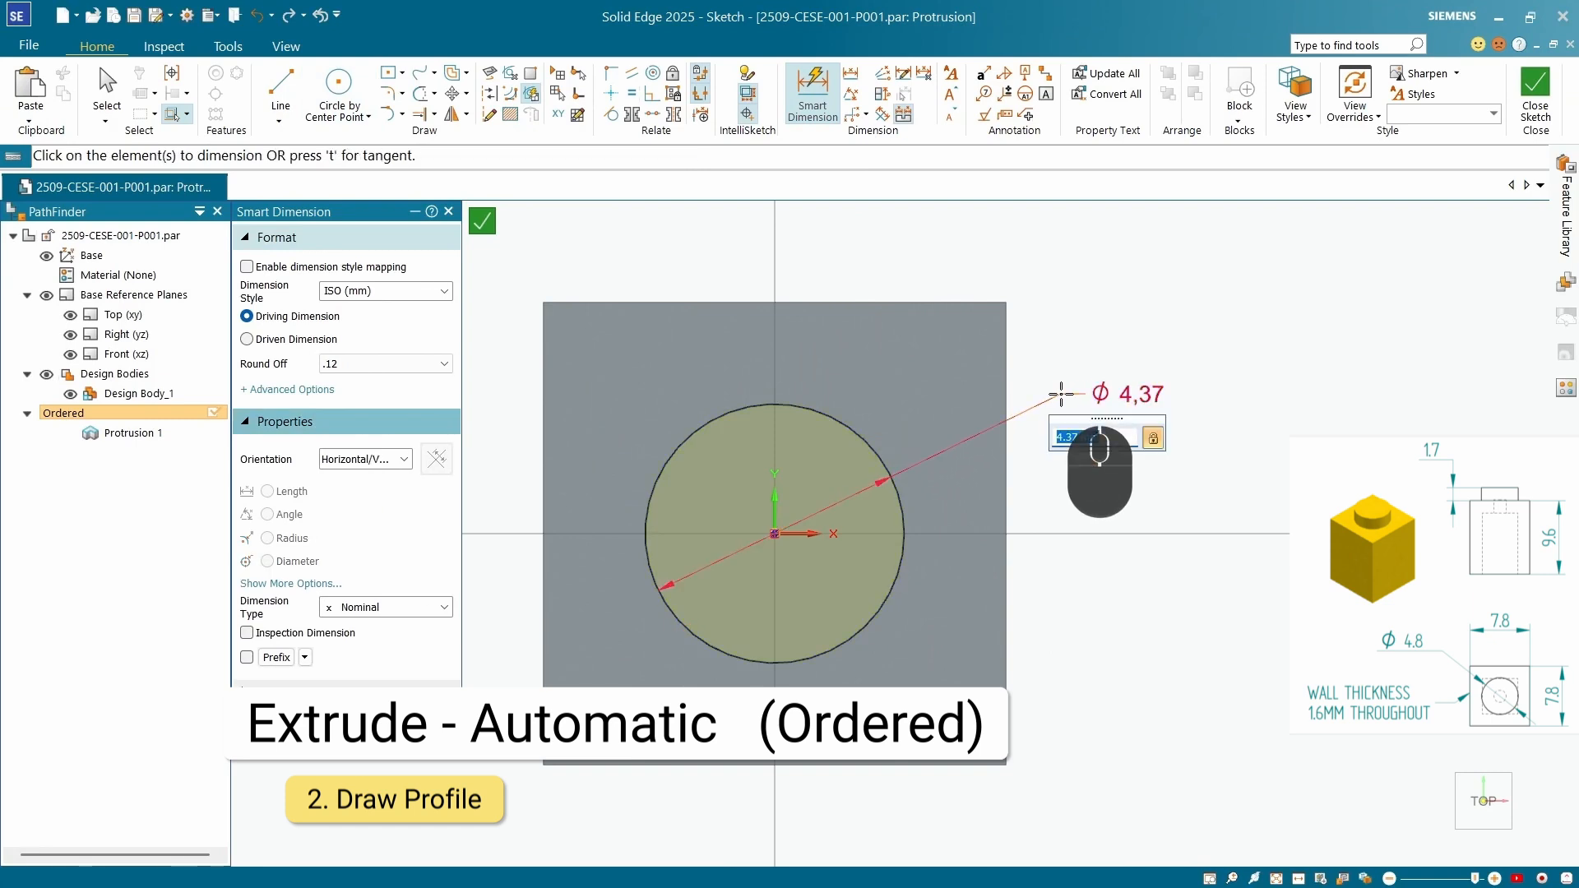
pyautogui.write('4.')
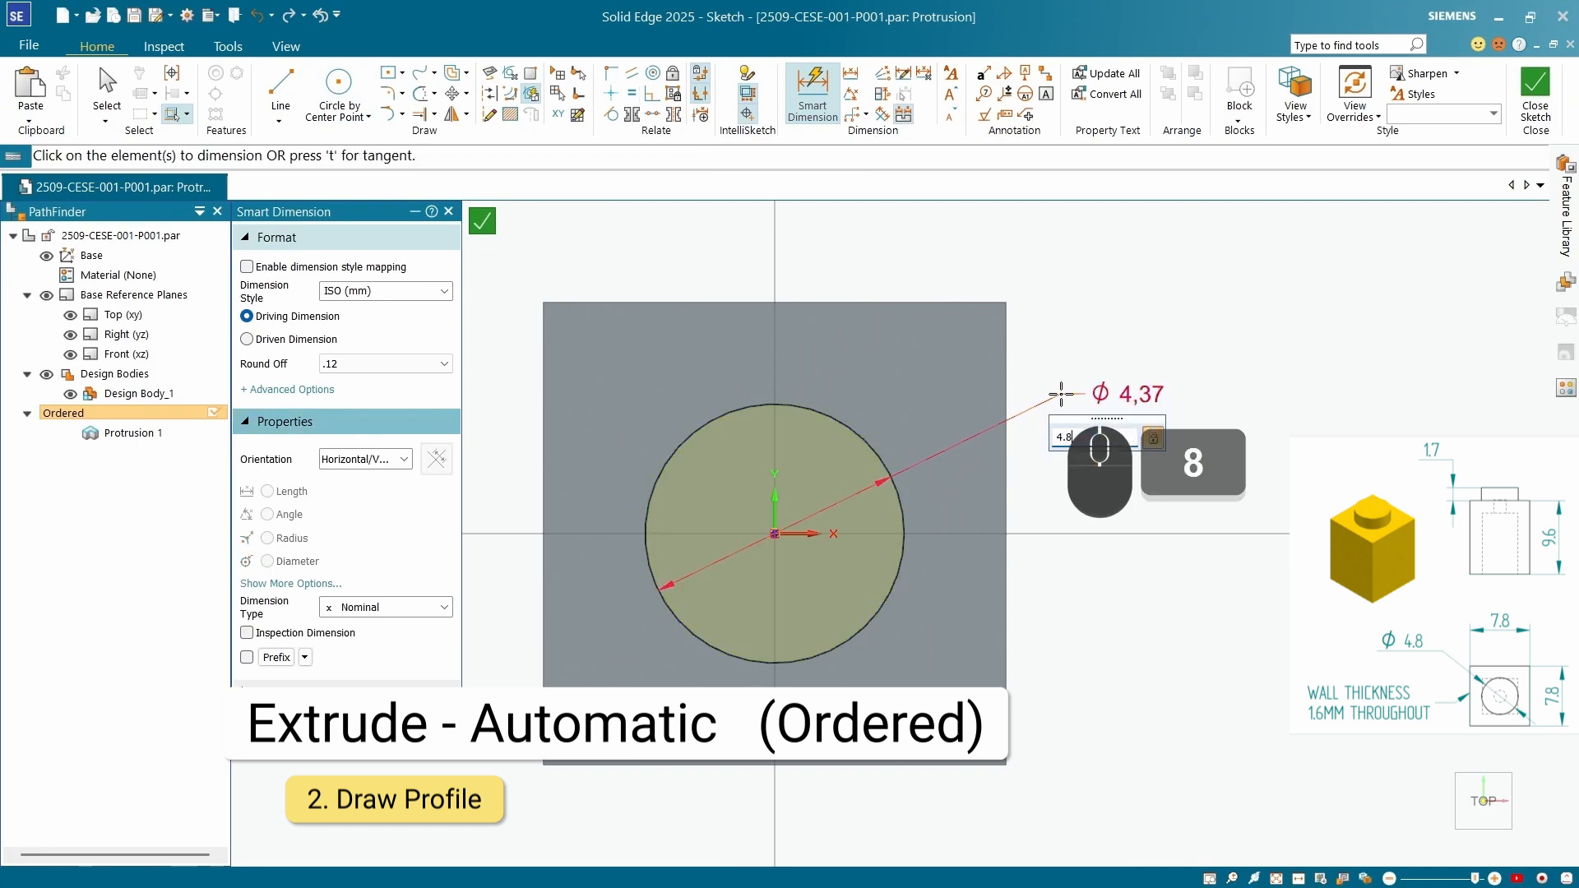
pyautogui.press('Return')
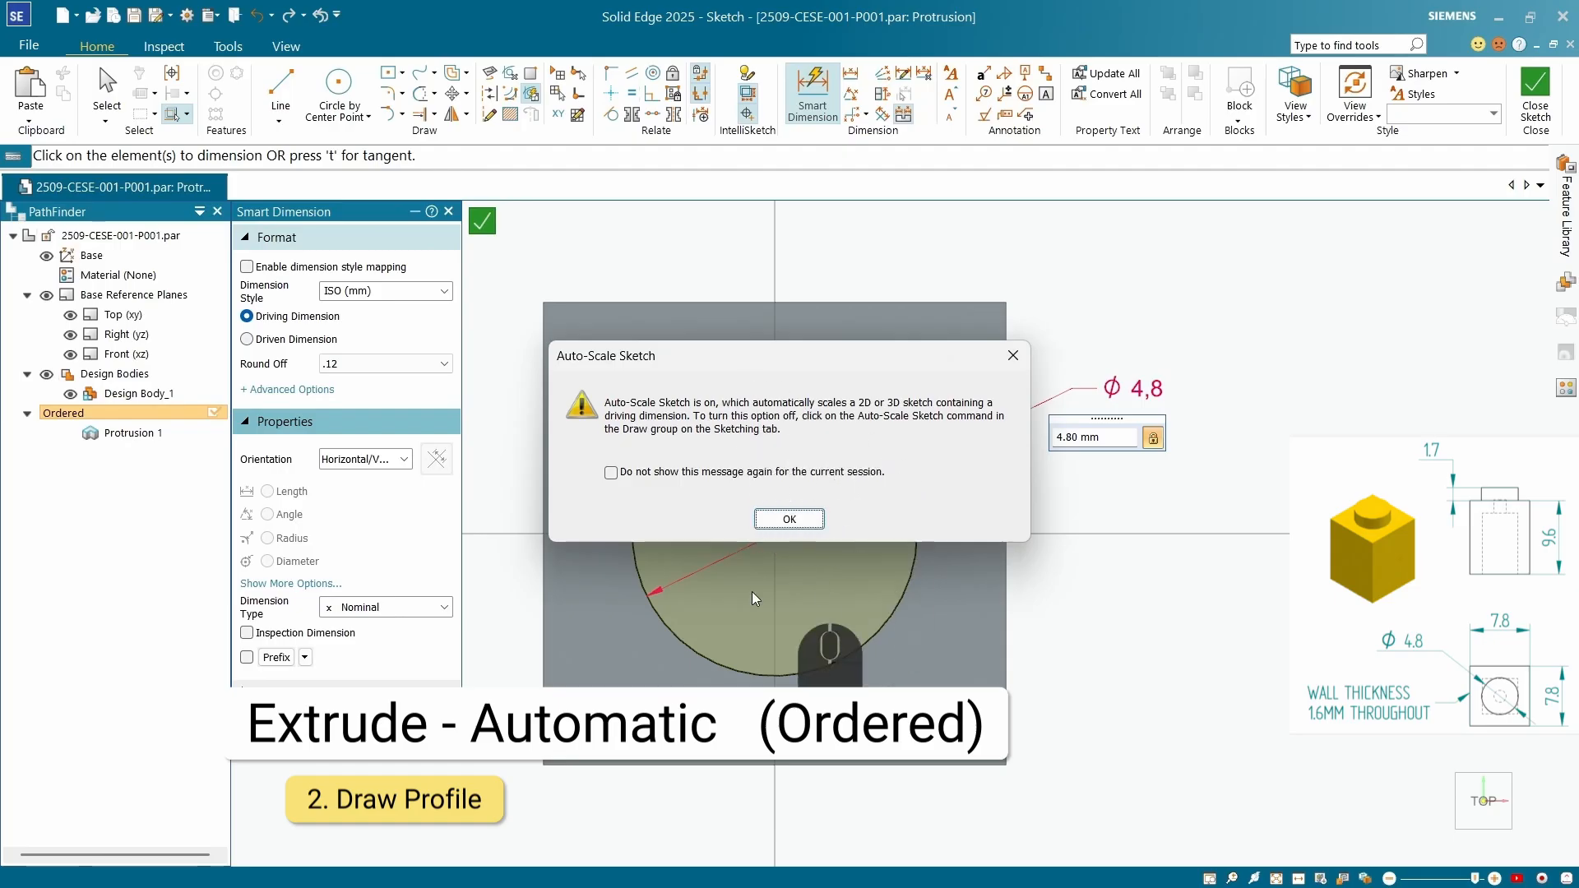
pyautogui.click(789, 519)
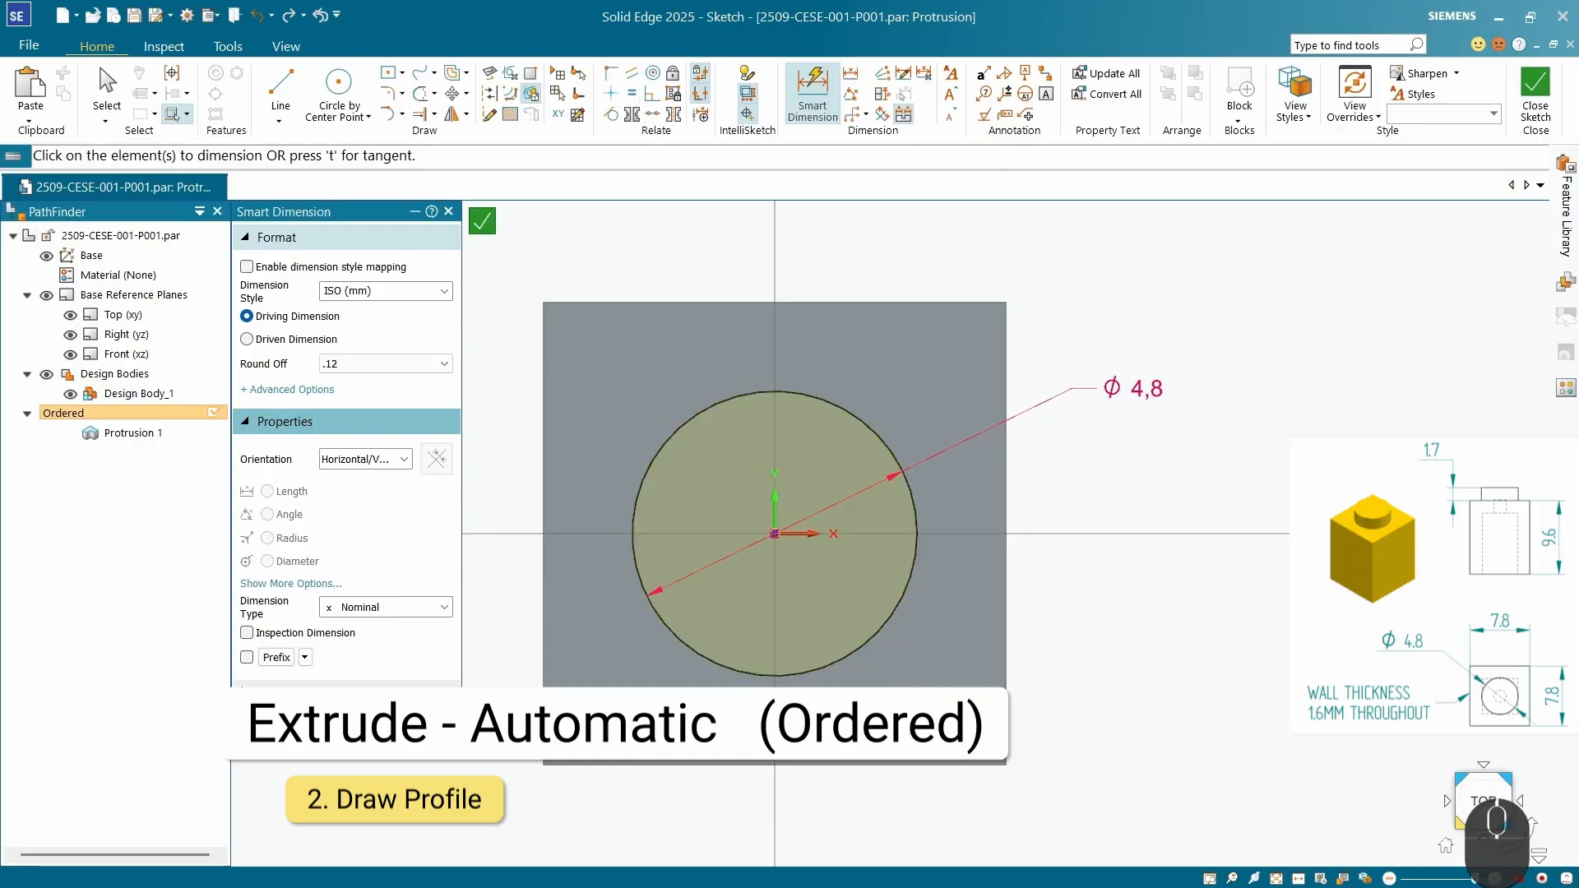
# Examine the dimensioned circle on the block's top face in isometric and top views.
pyautogui.click(1461, 824)
pyautogui.scroll(-5, 754, 535)
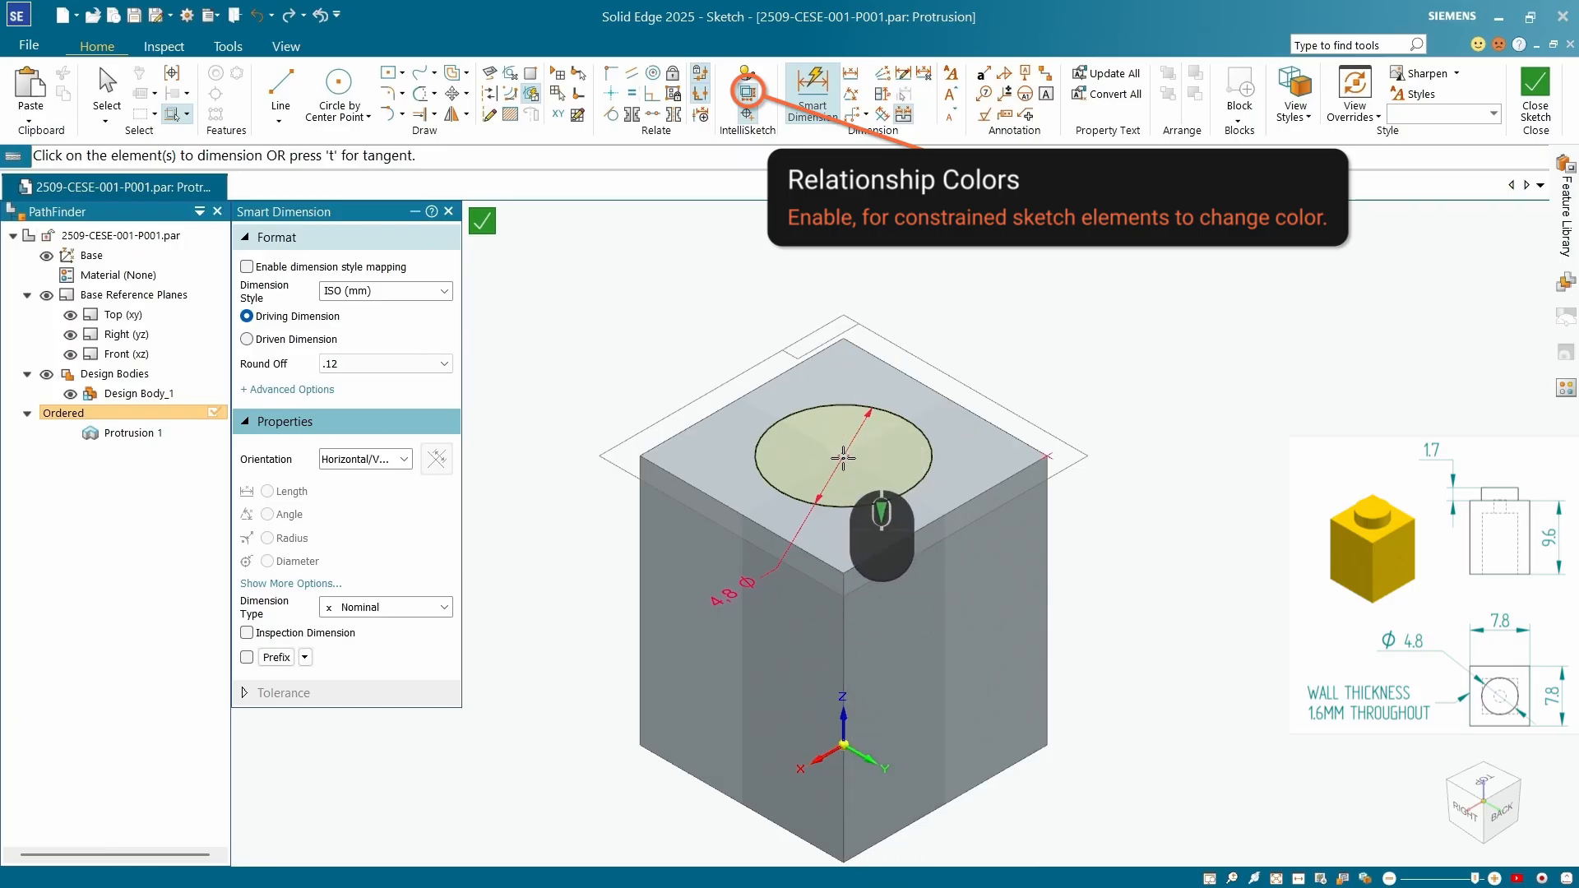
pyautogui.click(1484, 777)
pyautogui.scroll(-5, 805, 545)
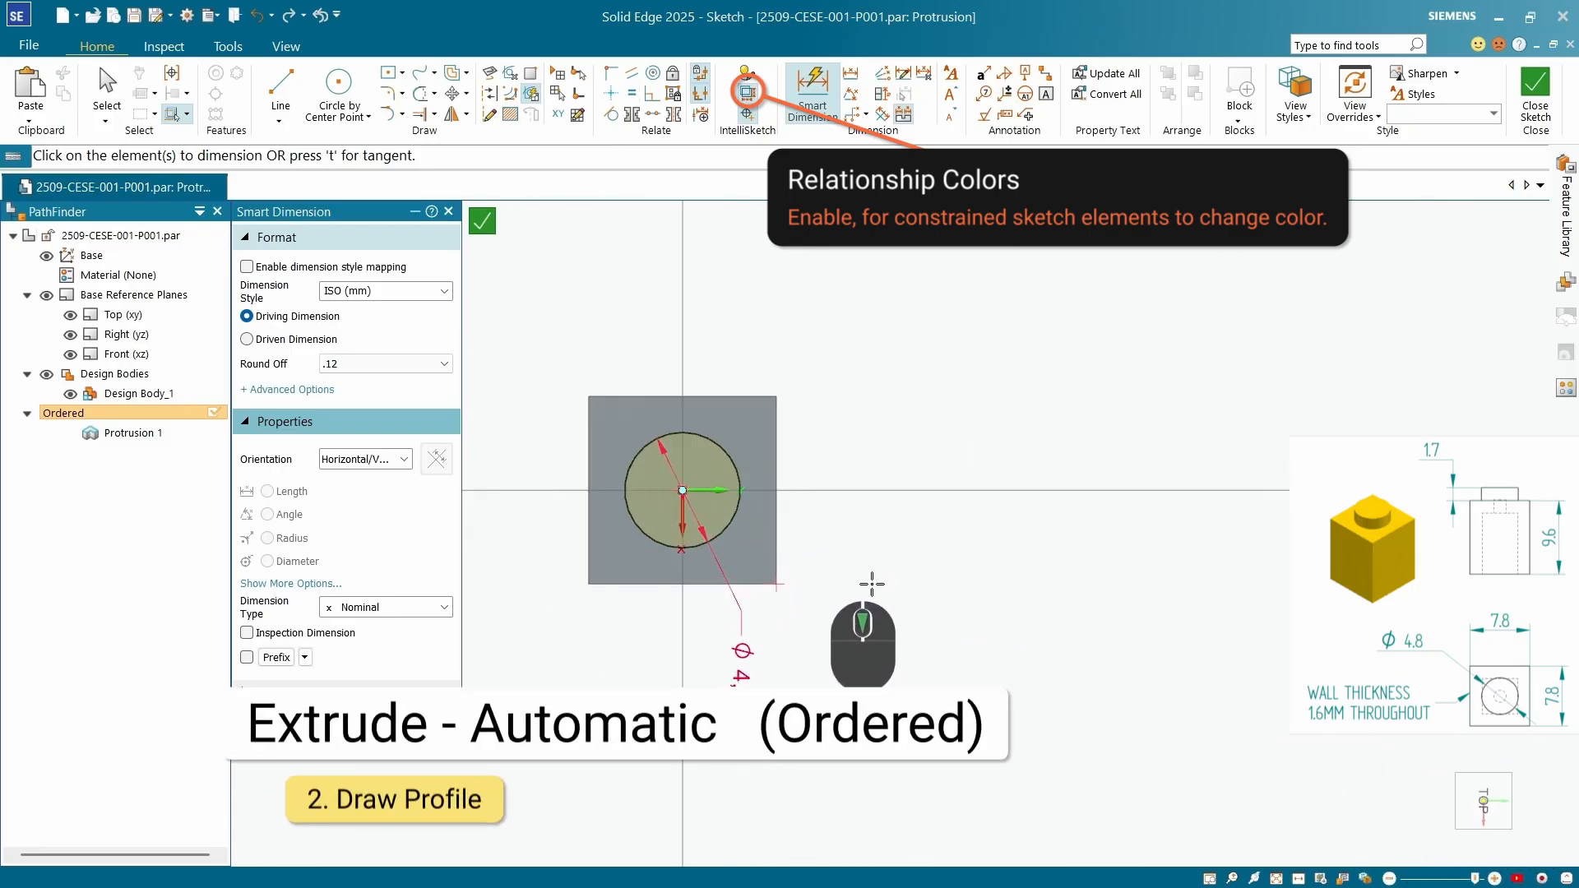
pyautogui.scroll(2, 970, 594)
pyautogui.scroll(-6, 794, 550)
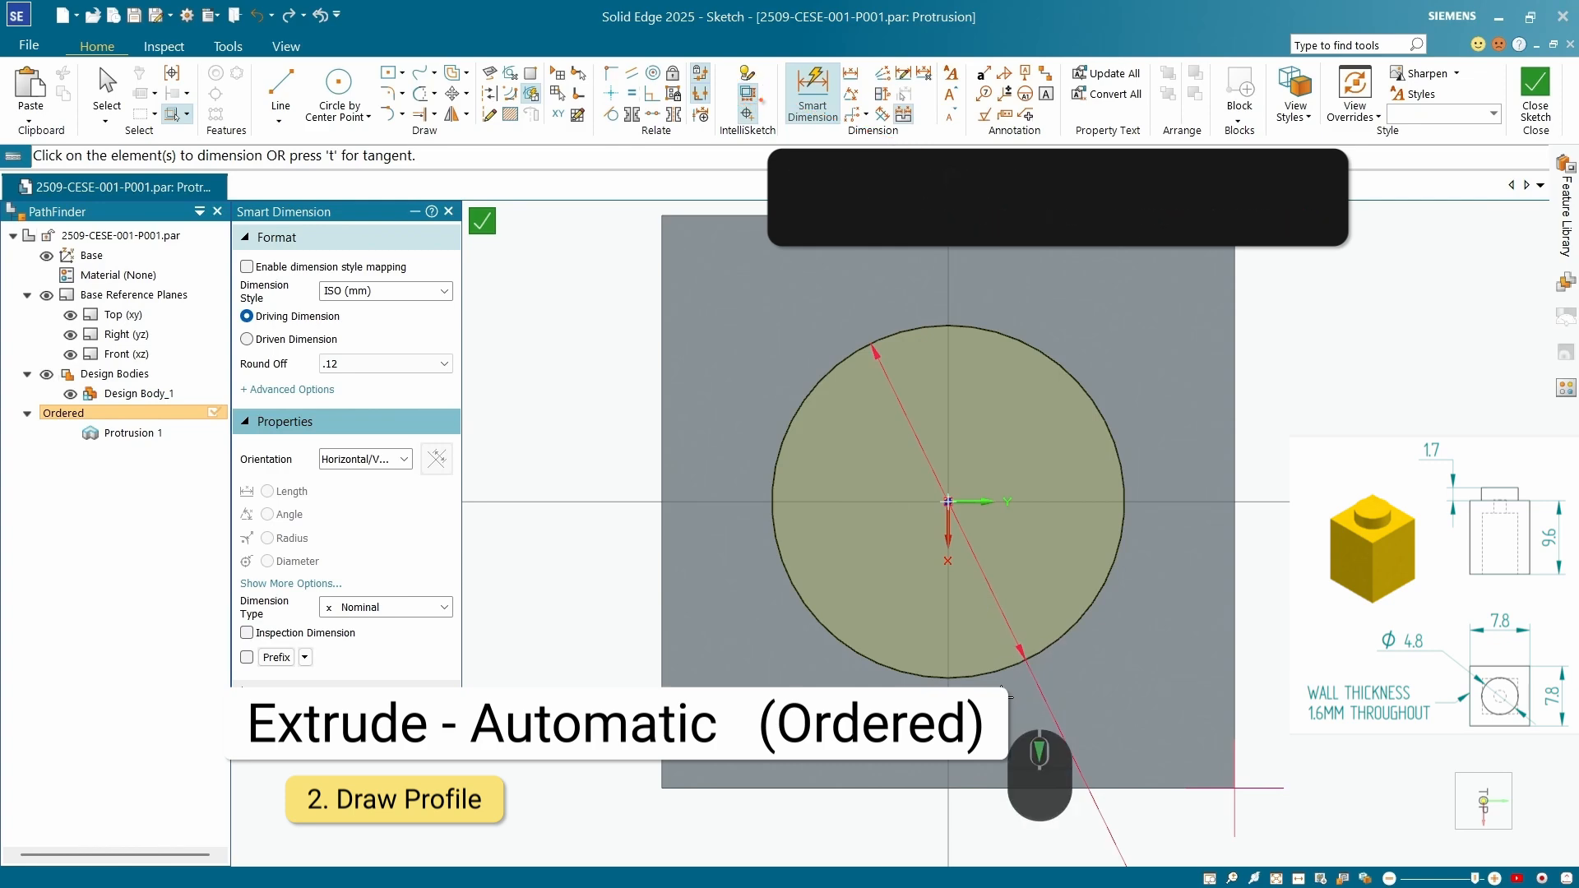
pyautogui.click(1446, 846)
pyautogui.scroll(-3, 853, 578)
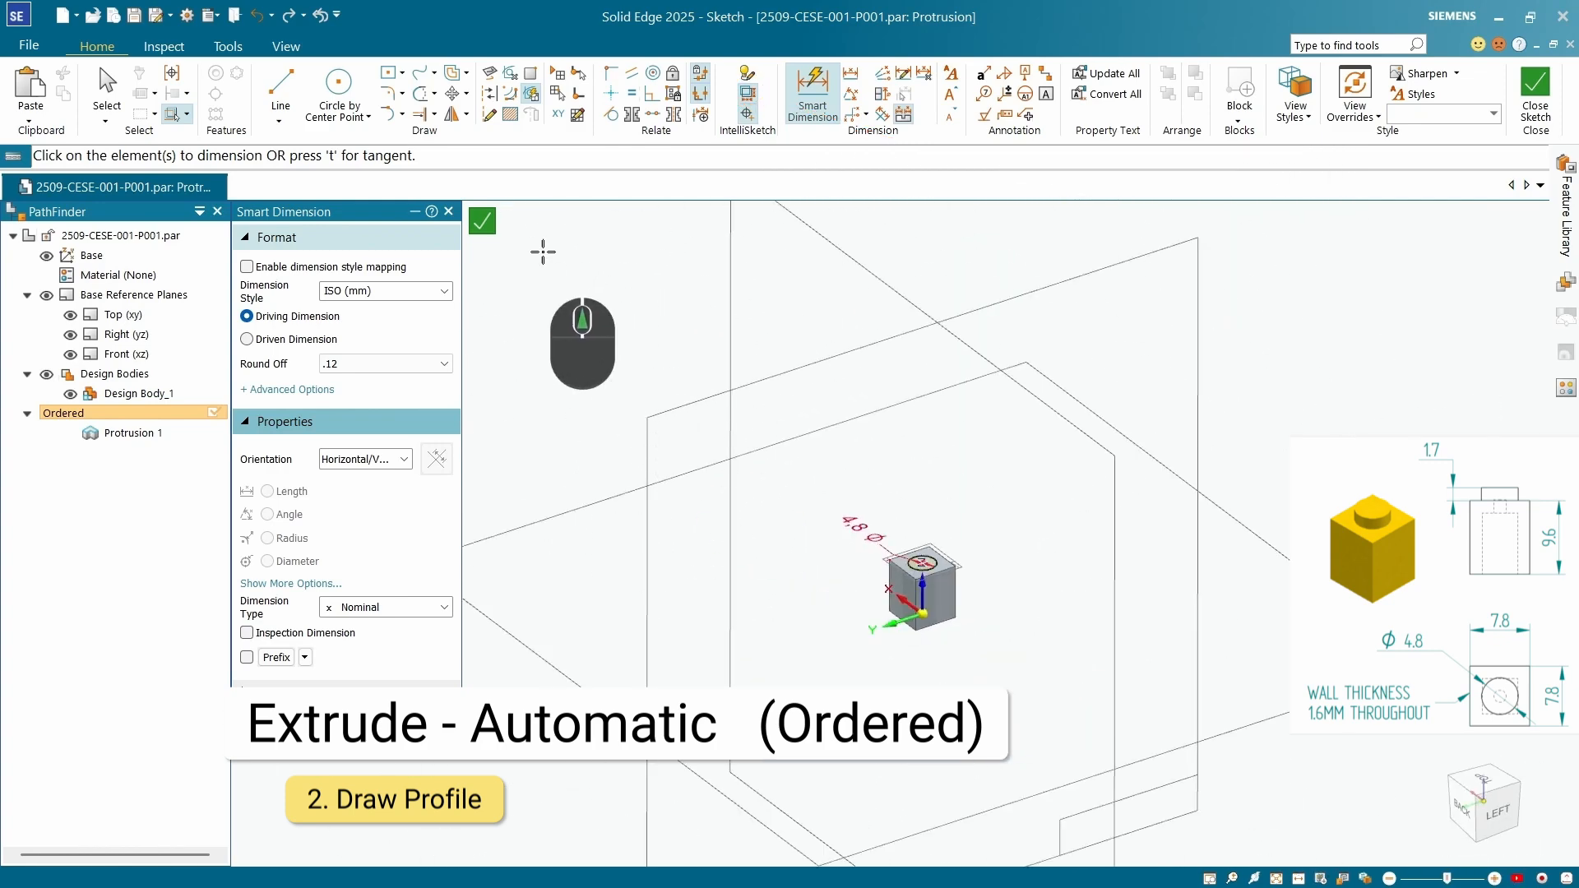
# Extrude the circle profile 1.7 mm upward from the block's top face as the stud, and save the part.
pyautogui.click(483, 222)
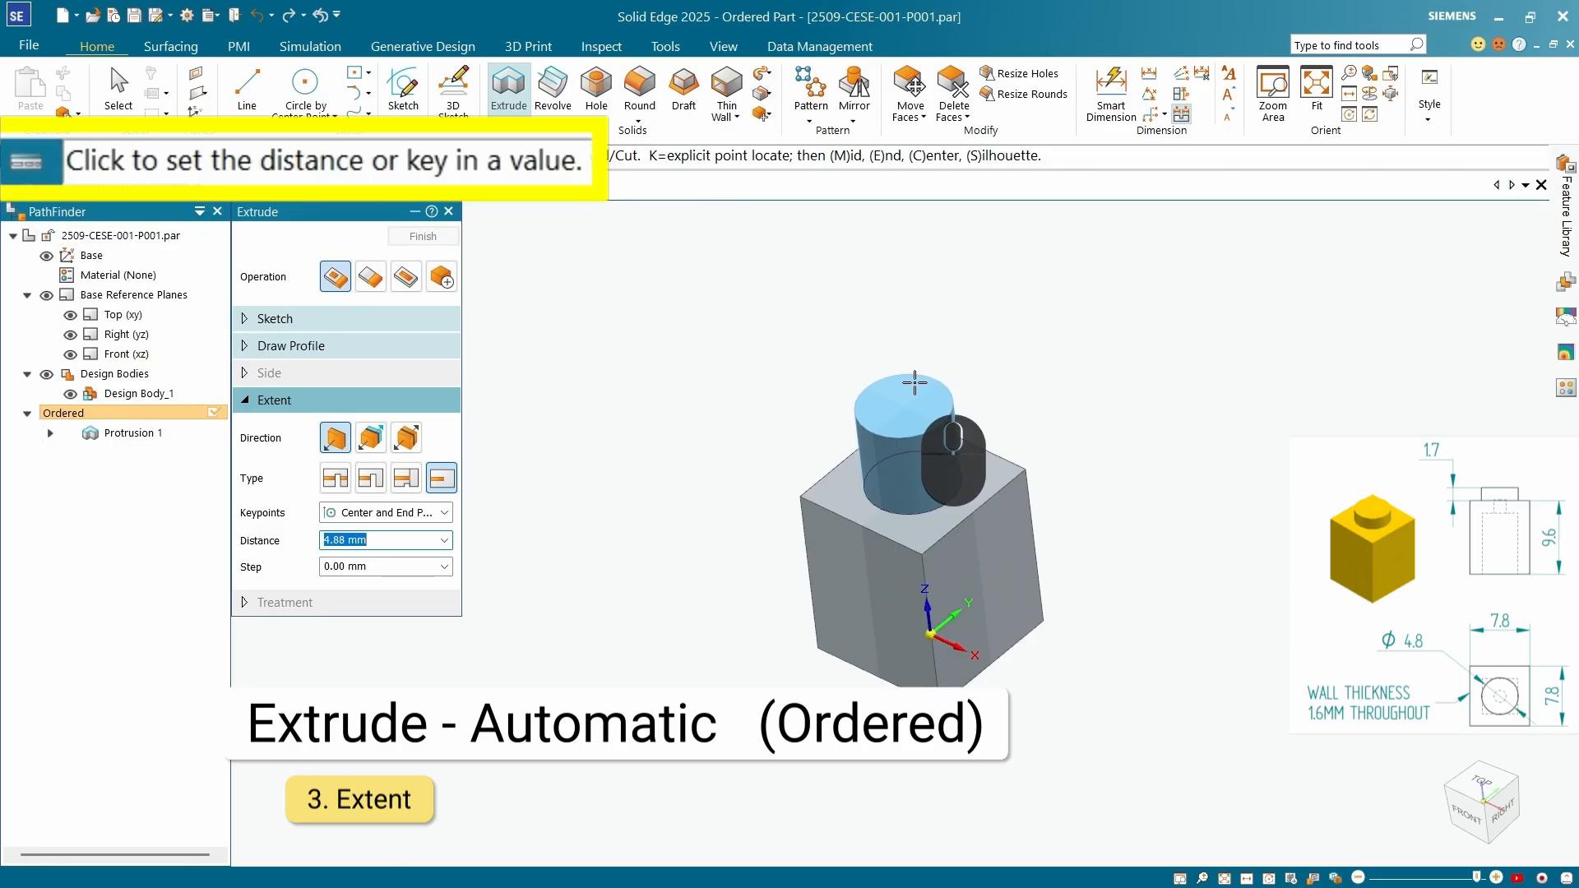
pyautogui.write('1.7')
pyautogui.press('Return')
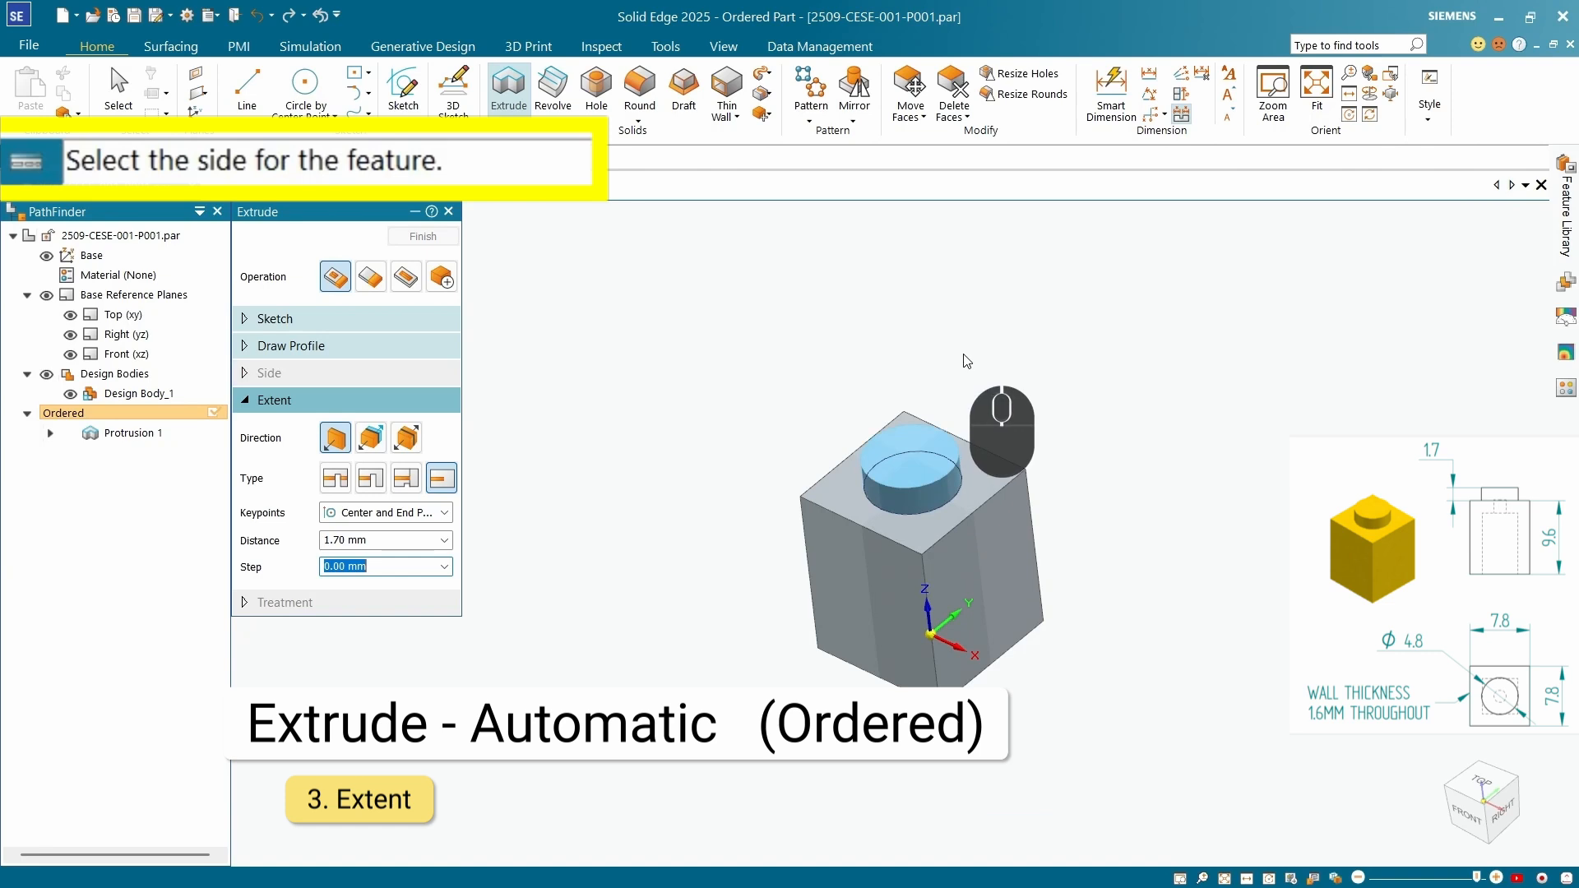
pyautogui.click(1107, 280)
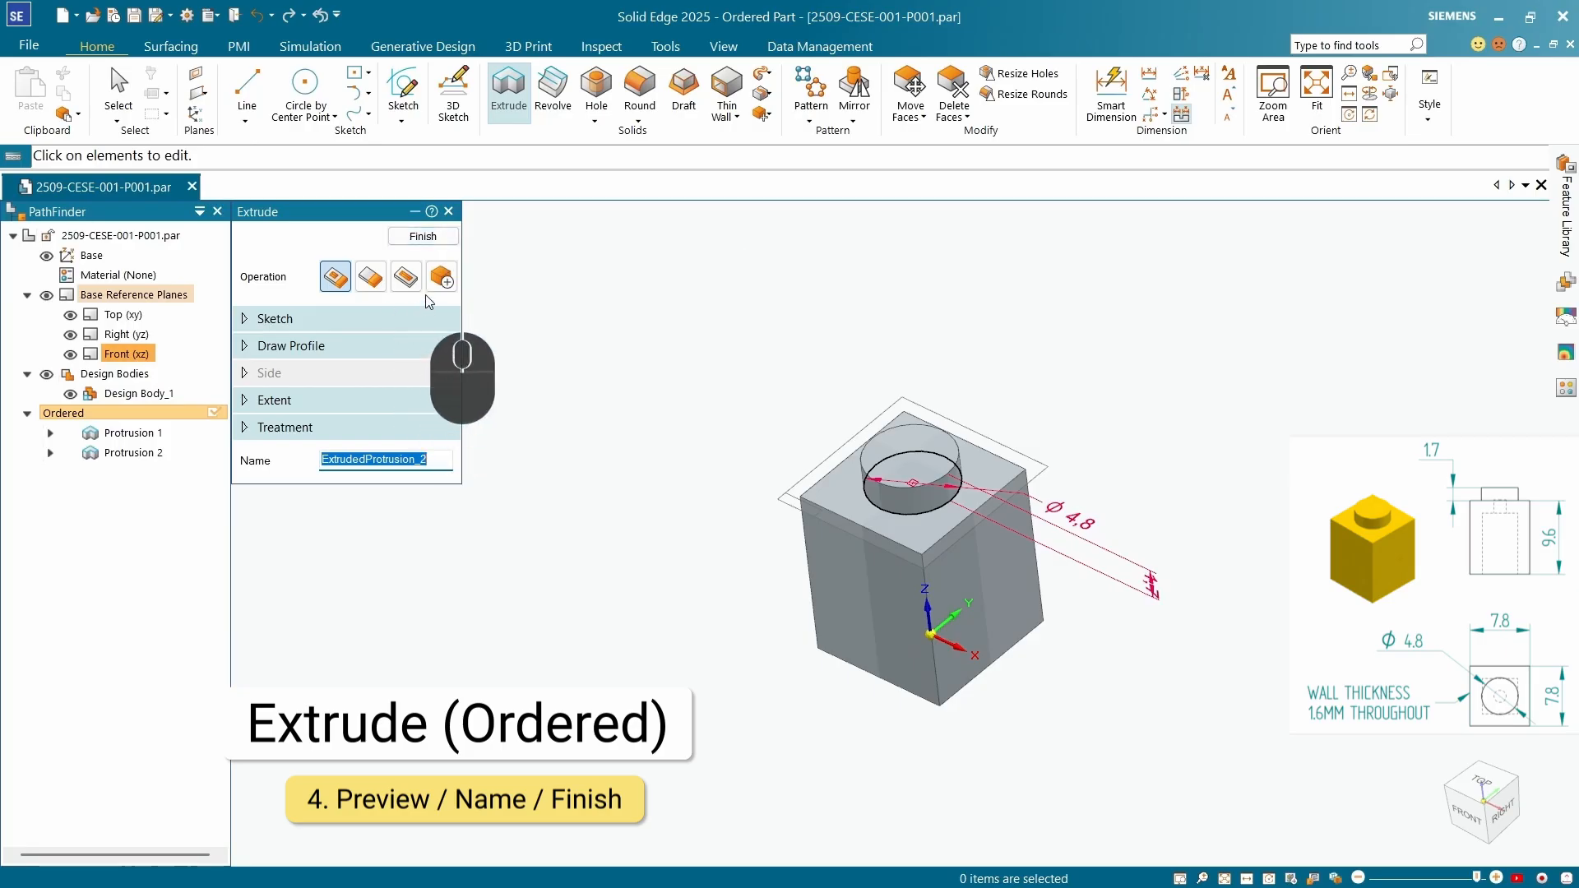
pyautogui.click(423, 236)
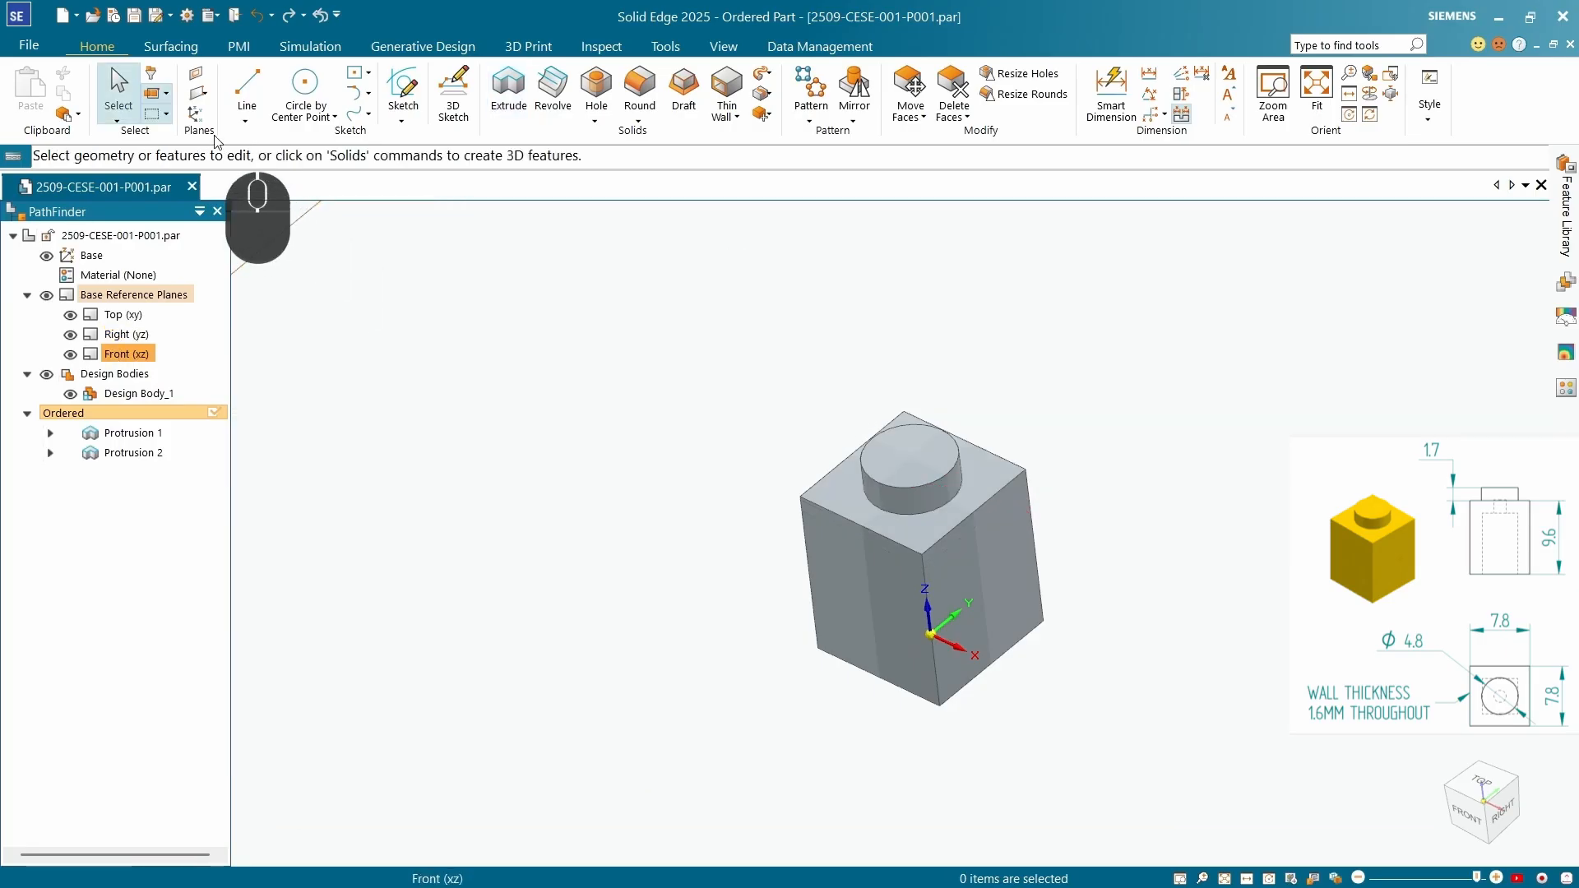
pyautogui.click(135, 15)
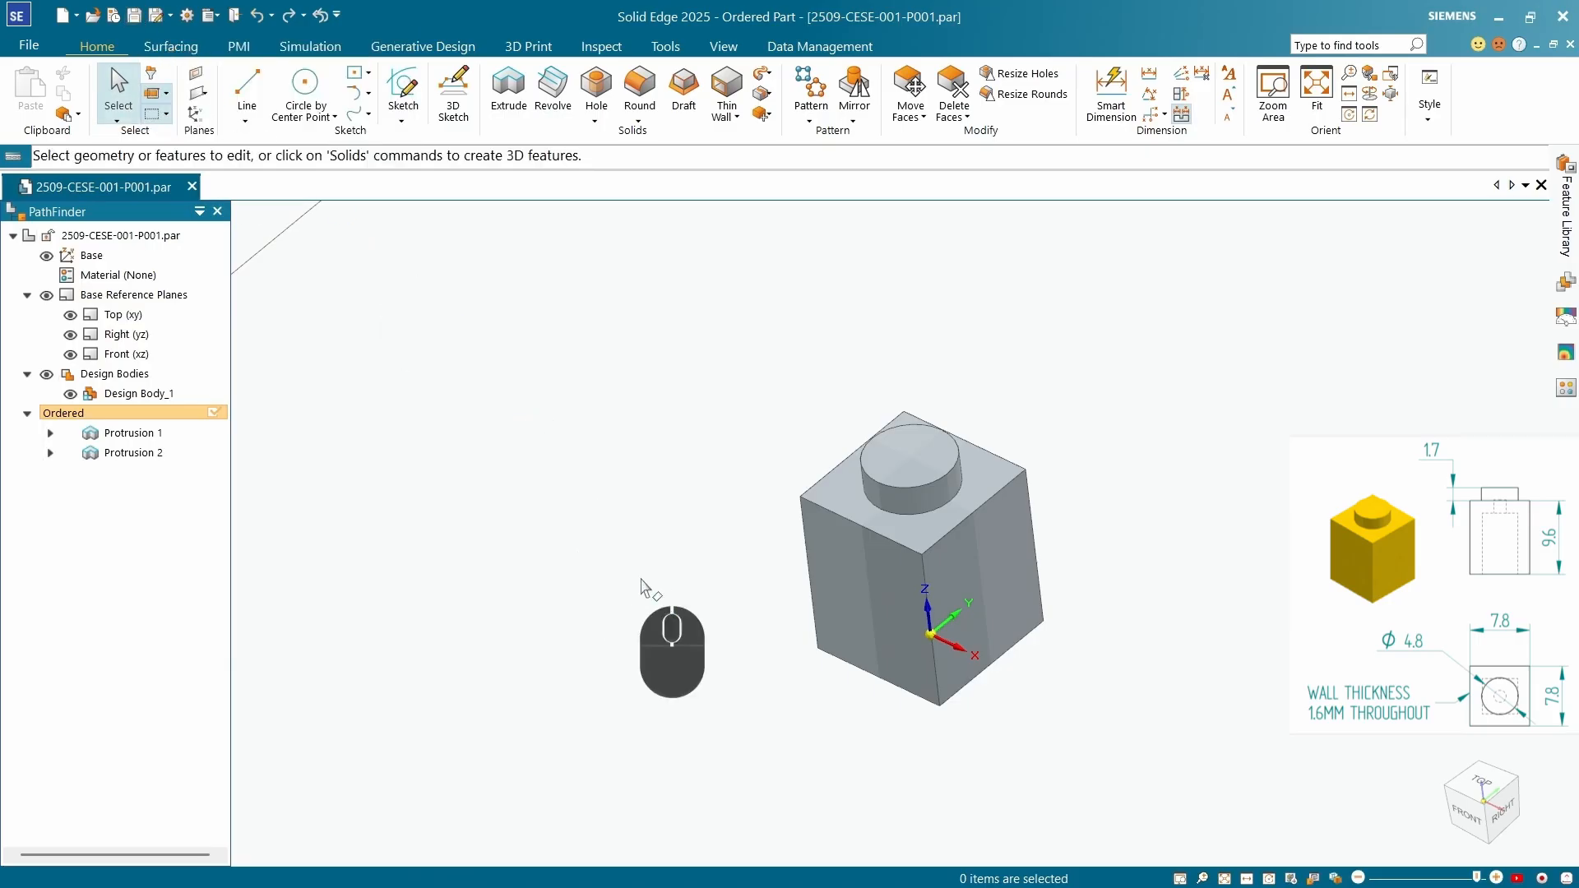
# Hide all the base reference planes so that only the block is displayed.
pyautogui.moveTo(872, 684)
pyautogui.mouseDown(button='middle')
pyautogui.moveTo(885, 484)
pyautogui.moveTo(858, 399)
pyautogui.moveTo(871, 681)
pyautogui.mouseUp(button='middle')
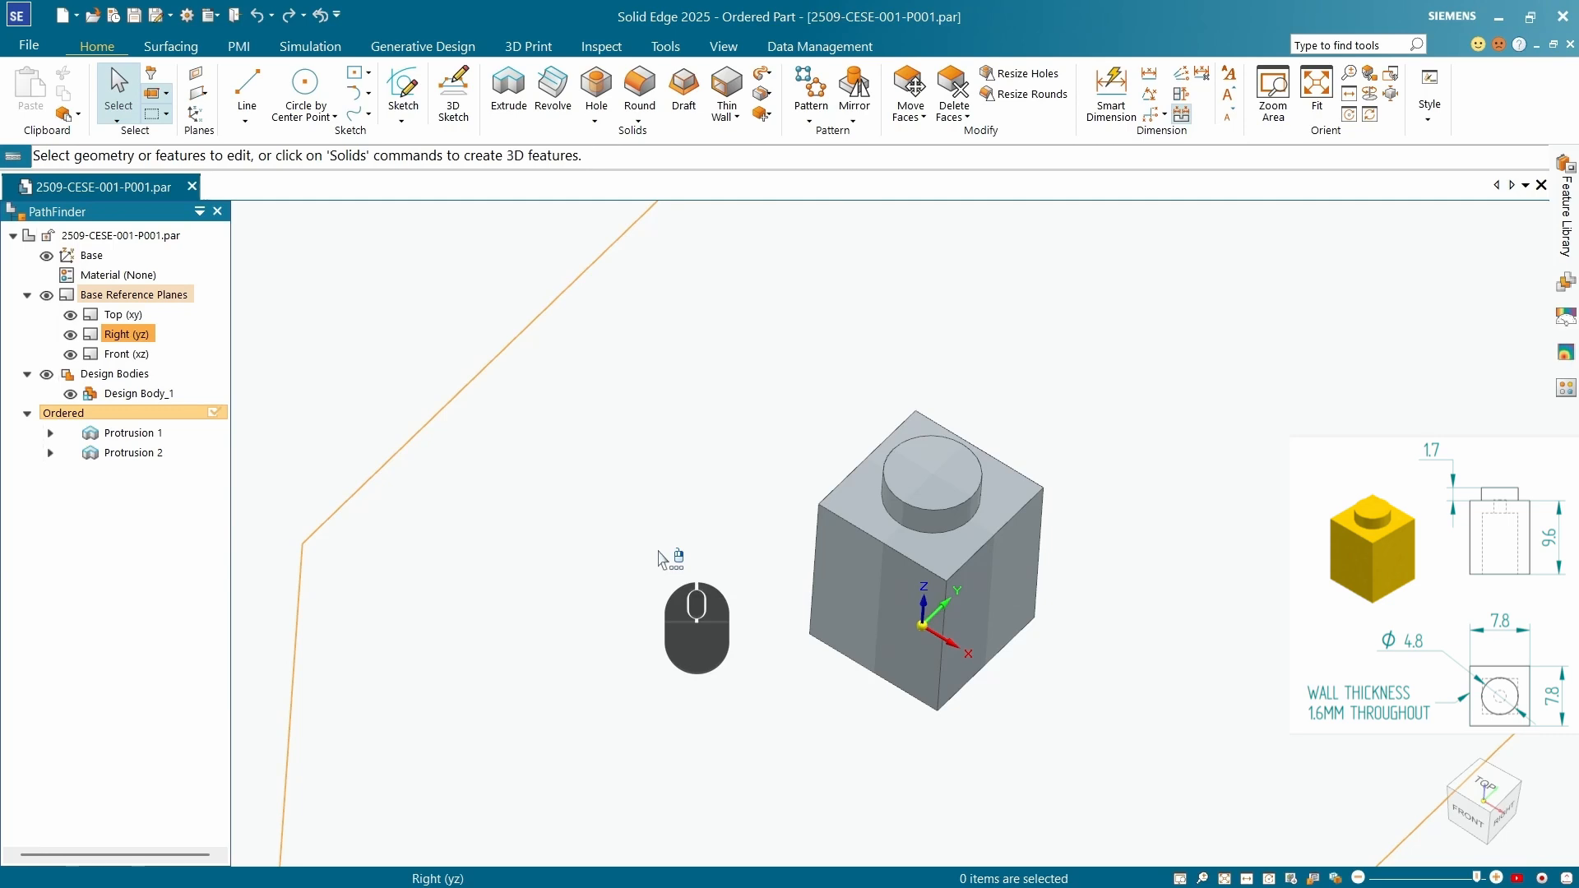
pyautogui.moveTo(843, 720); pyautogui.dragTo(769, 388, button='middle')
pyautogui.scroll(3, 765, 458)
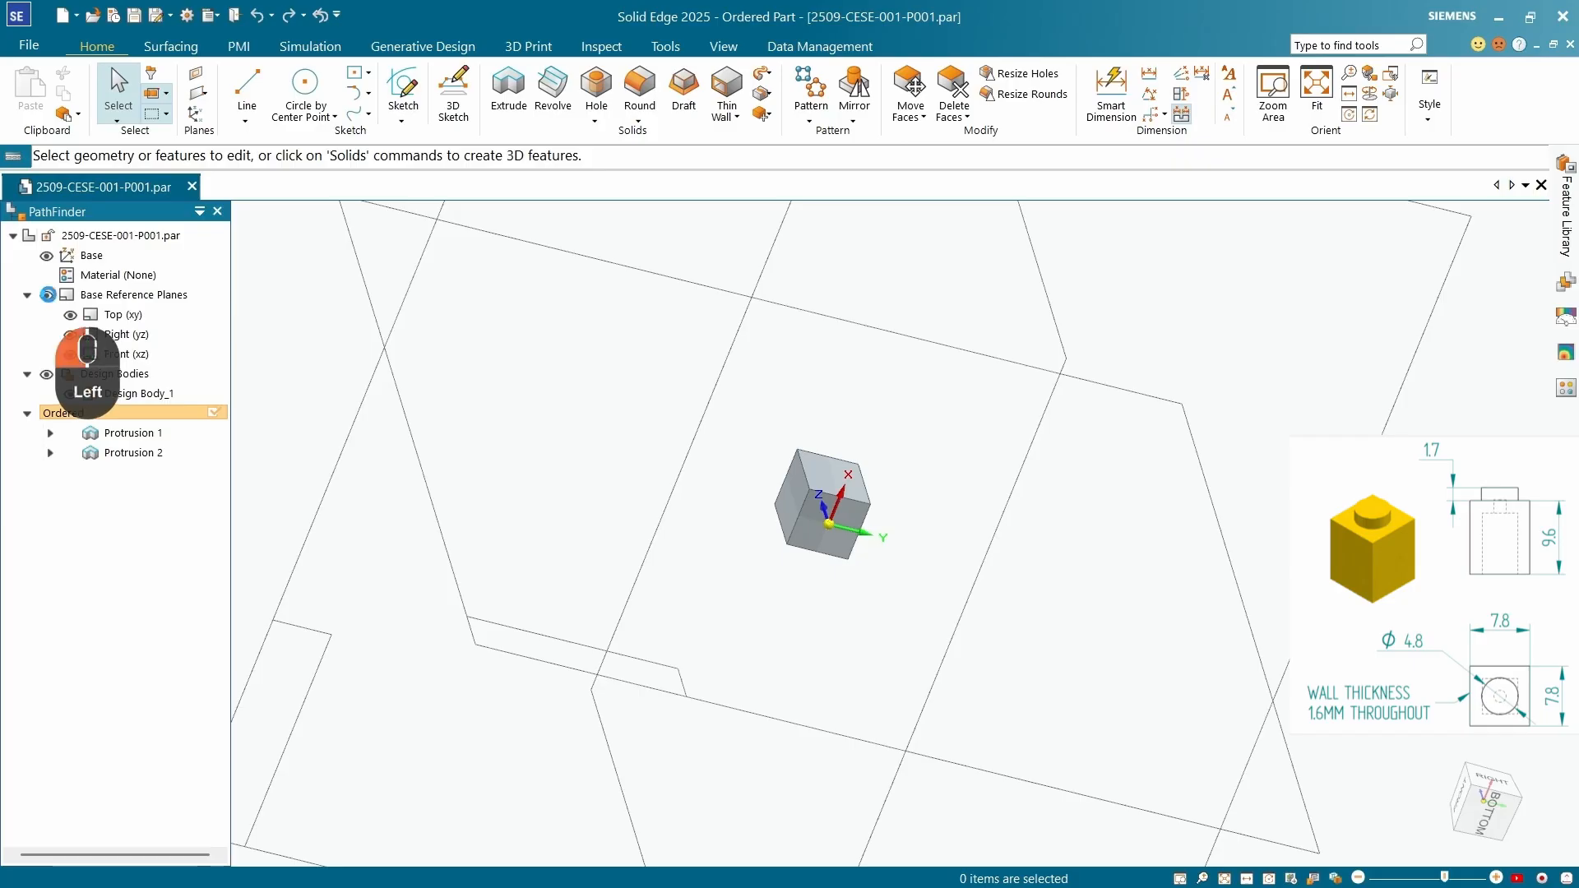
pyautogui.click(47, 295)
pyautogui.scroll(-5, 822, 559)
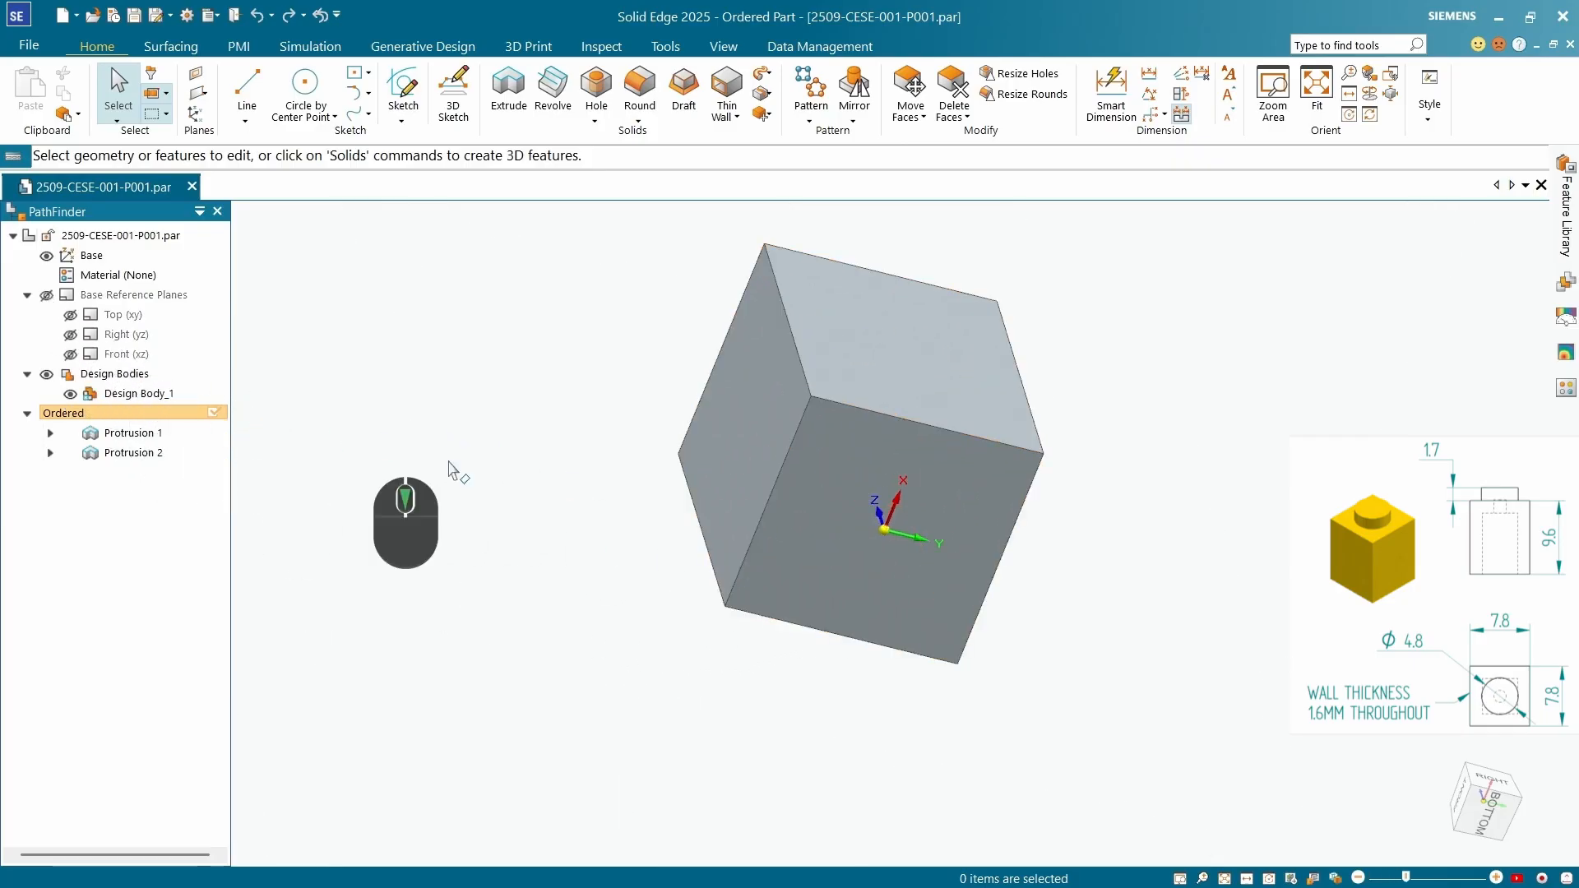
pyautogui.scroll(3, 832, 625)
pyautogui.moveTo(832, 625); pyautogui.dragTo(825, 670, button='middle')
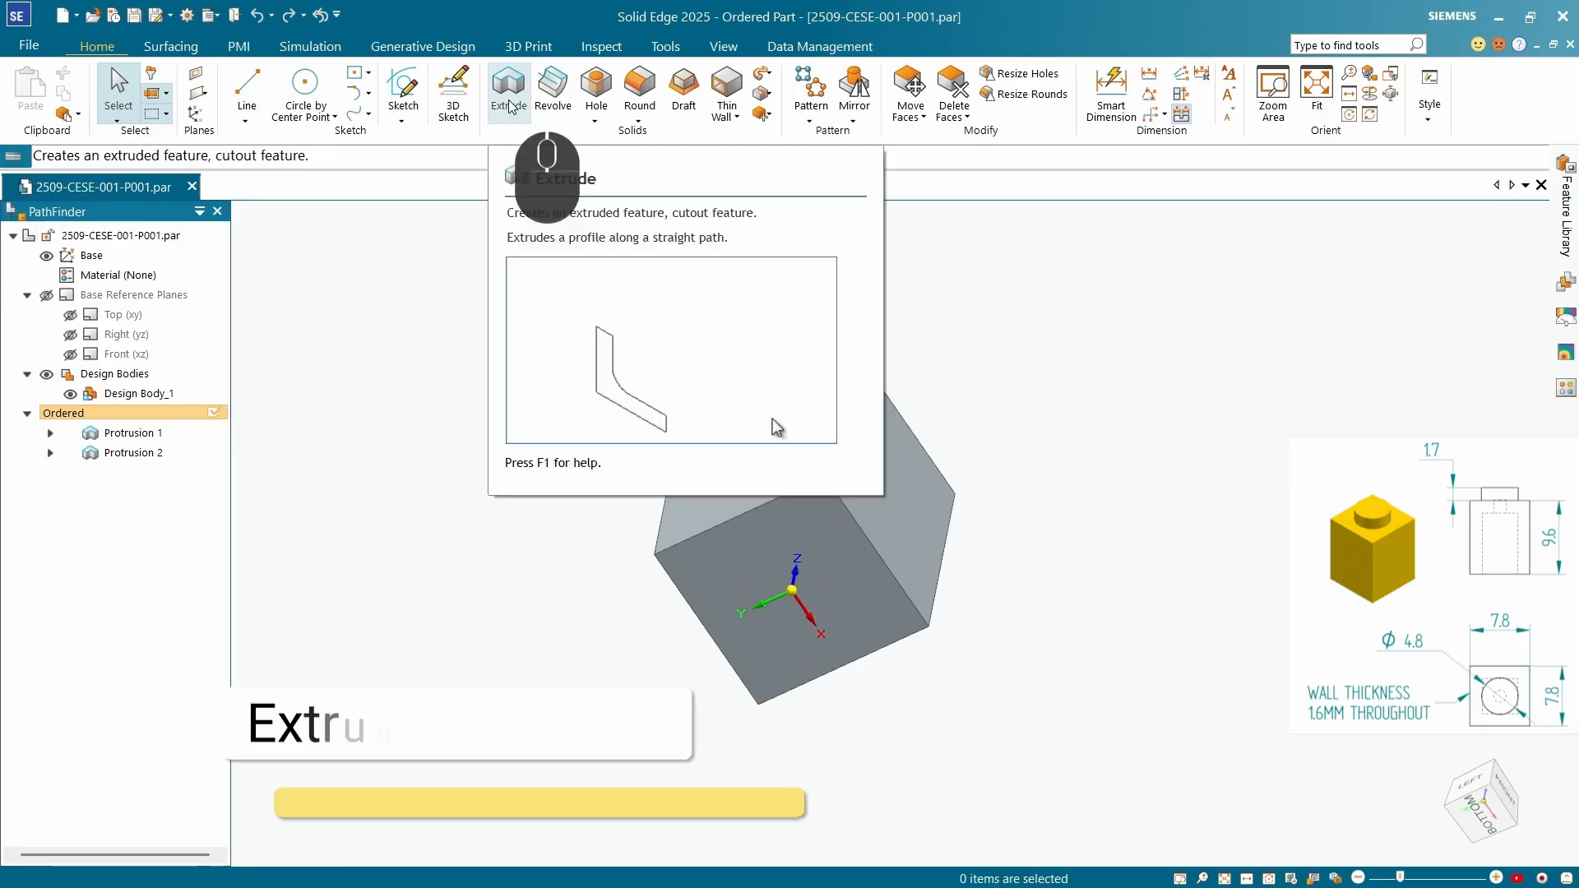
# Start an Extrude with Coincident Plane on the block's bottom face and activate Project to Sketch with the default options.
pyautogui.hotkey('ctrl', '4')
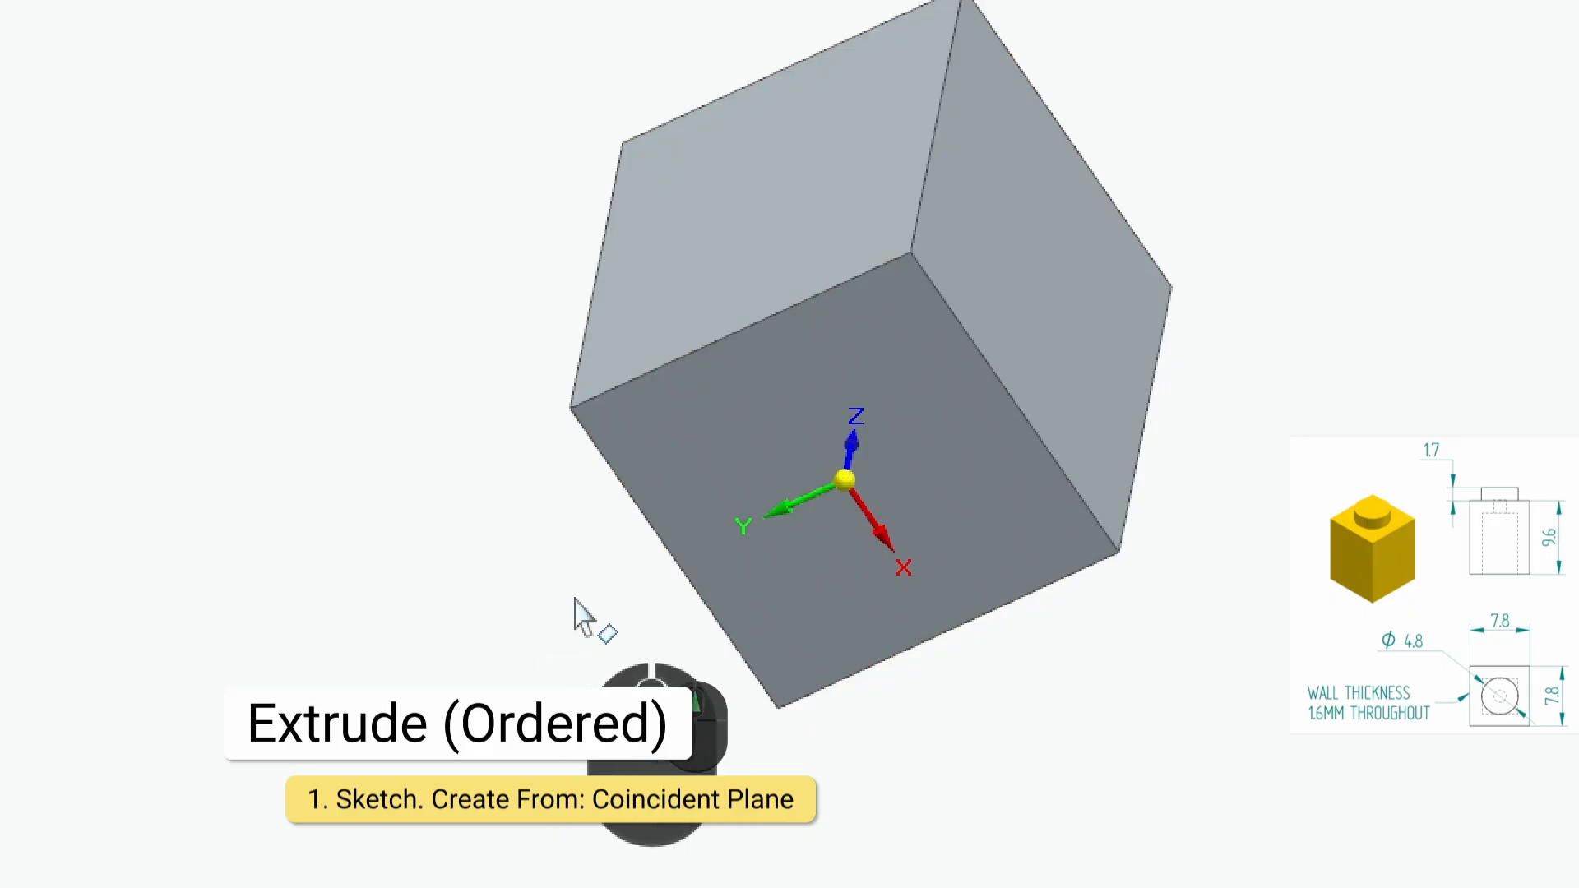
pyautogui.scroll(-5, 582, 617)
pyautogui.moveTo(697, 263); pyautogui.dragTo(651, 679, button='middle')
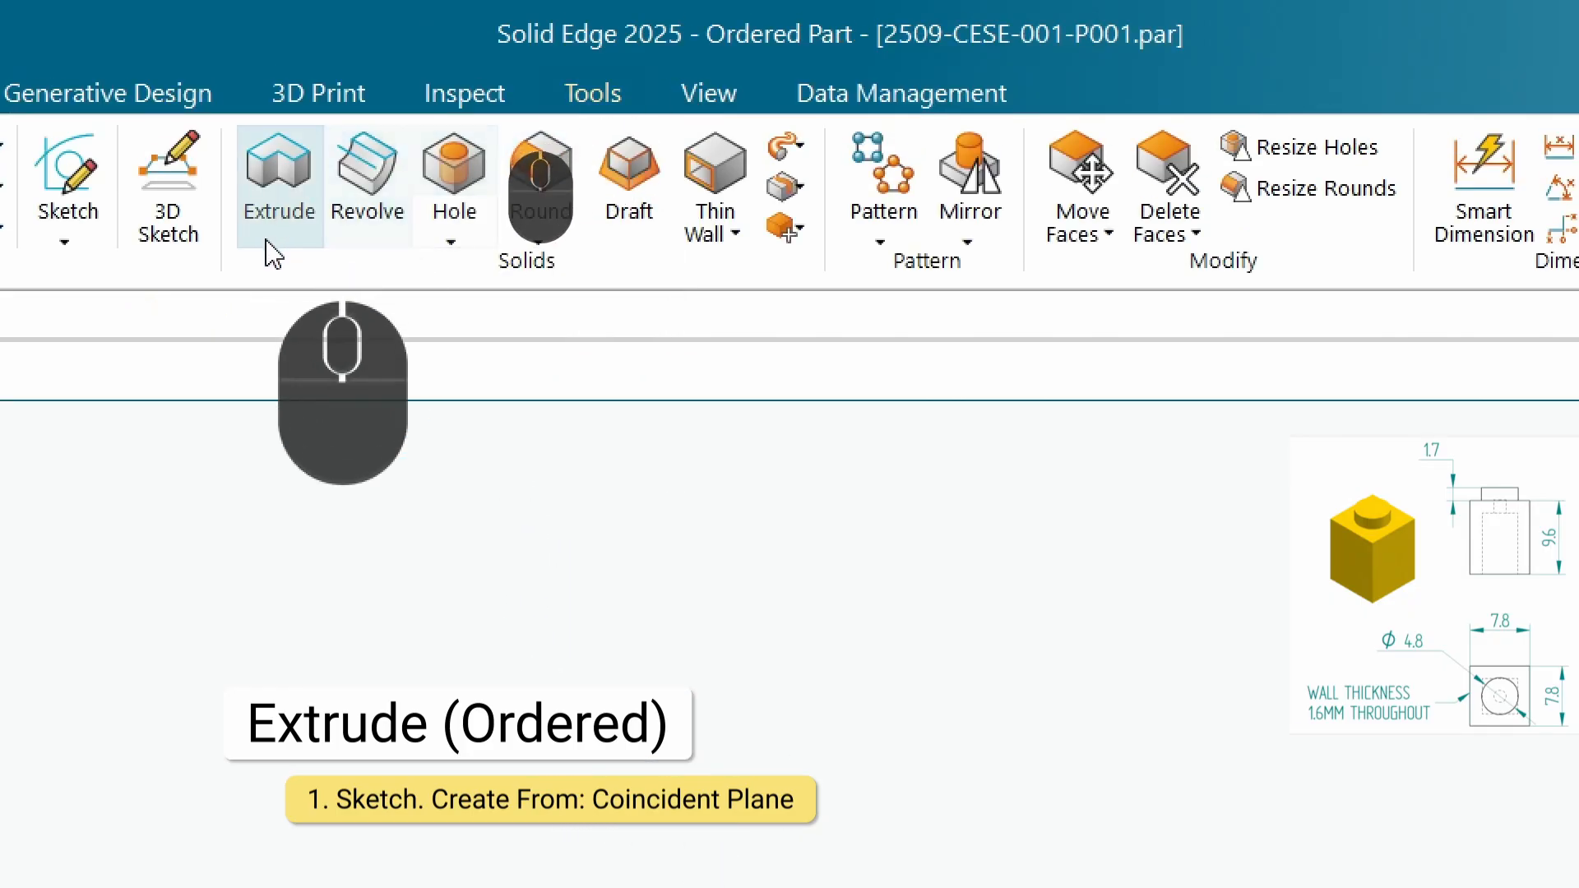
pyautogui.click(276, 173)
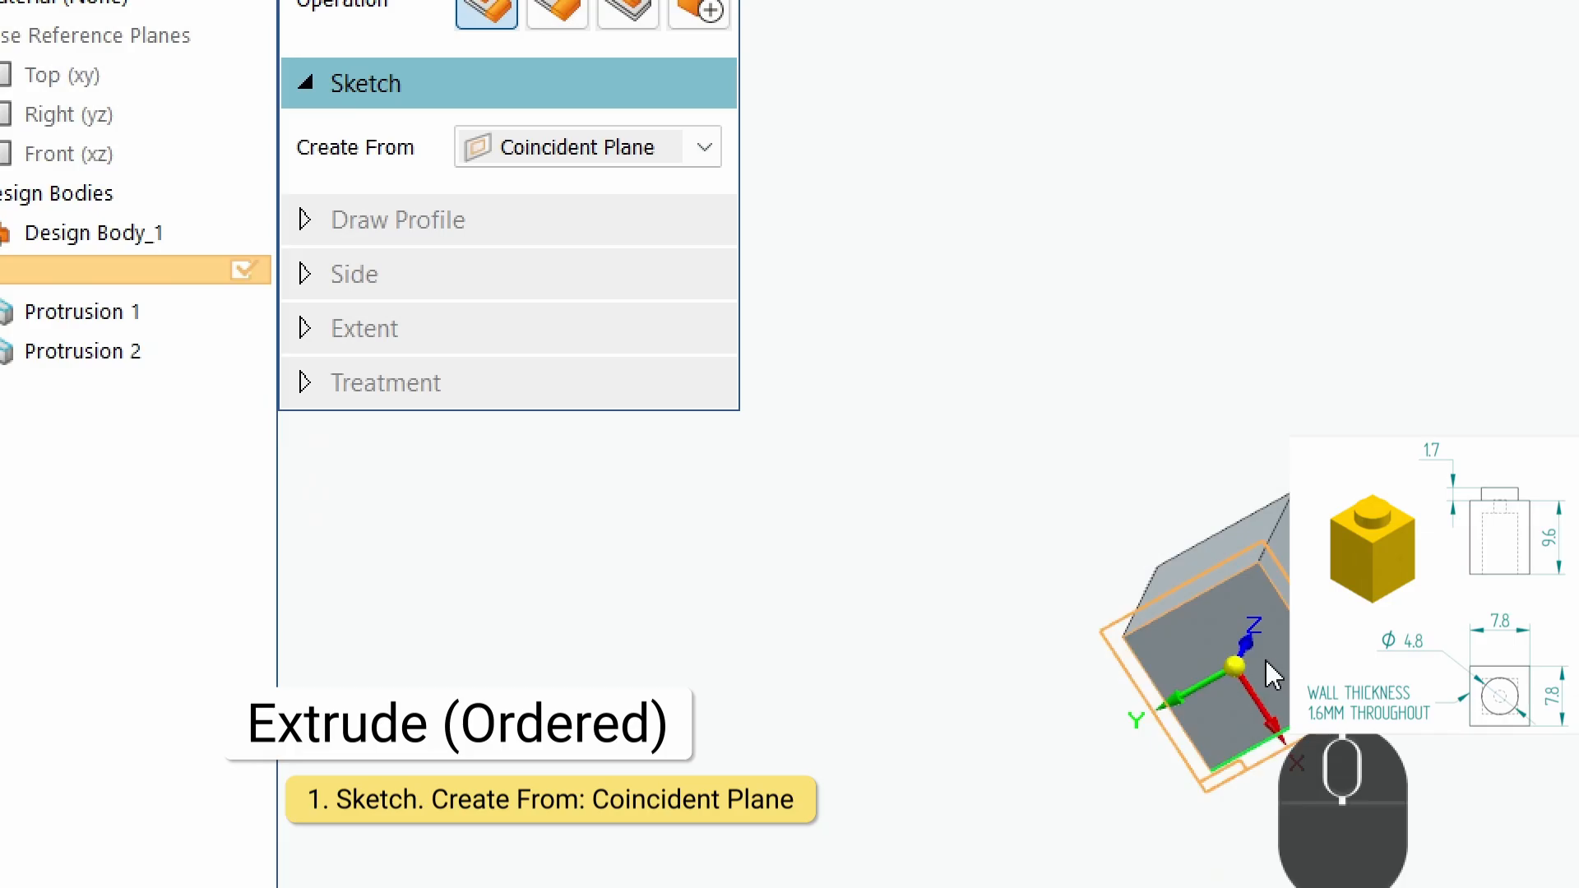
pyautogui.click(1266, 660)
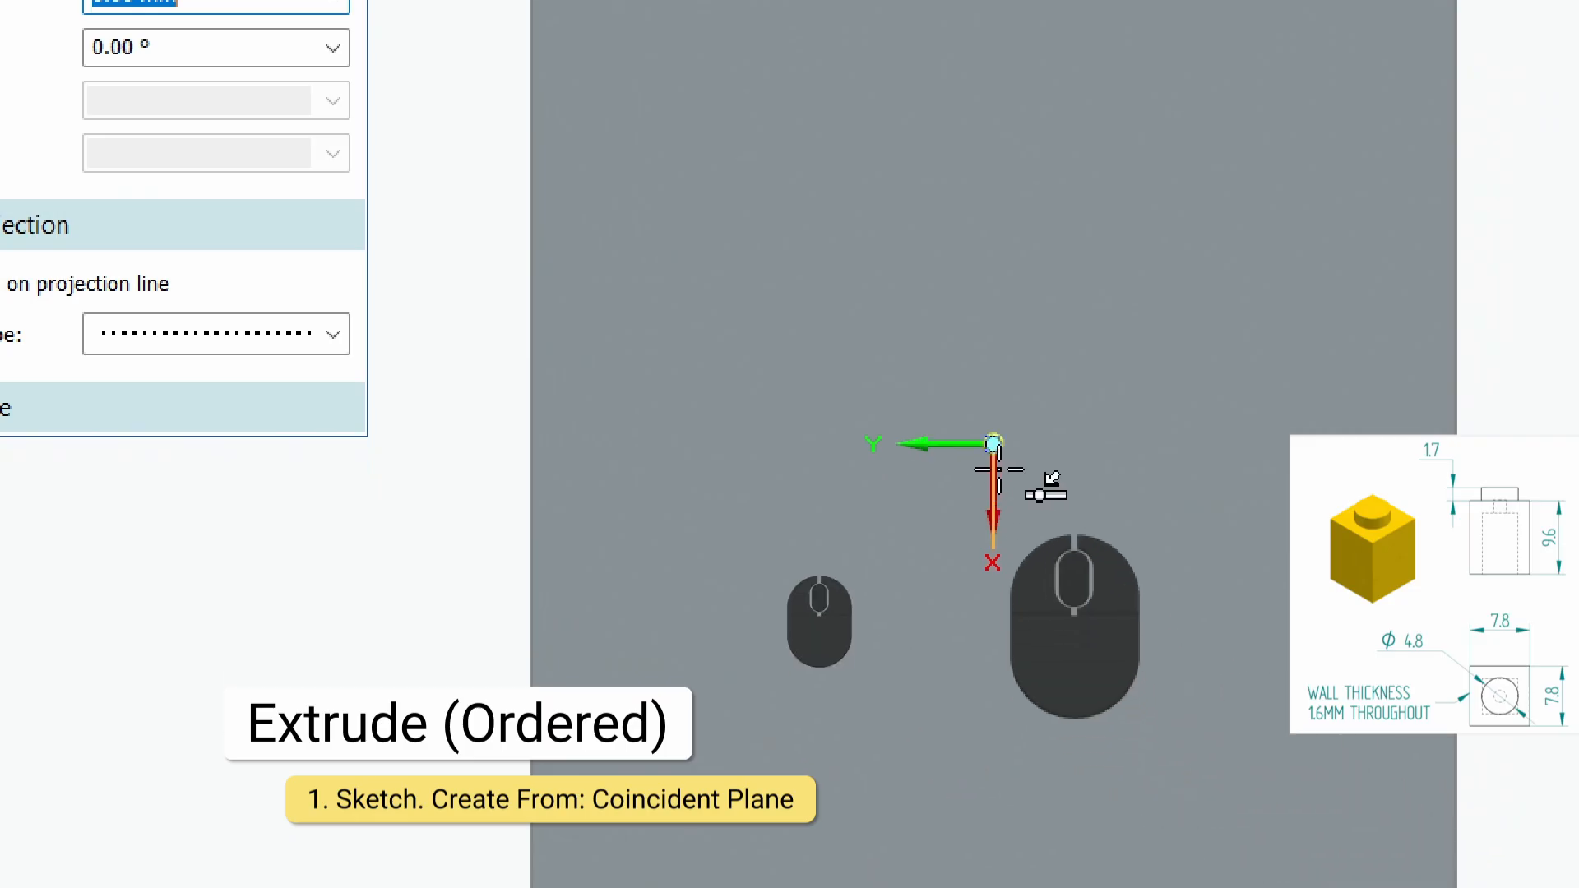
pyautogui.scroll(1, 1085, 461)
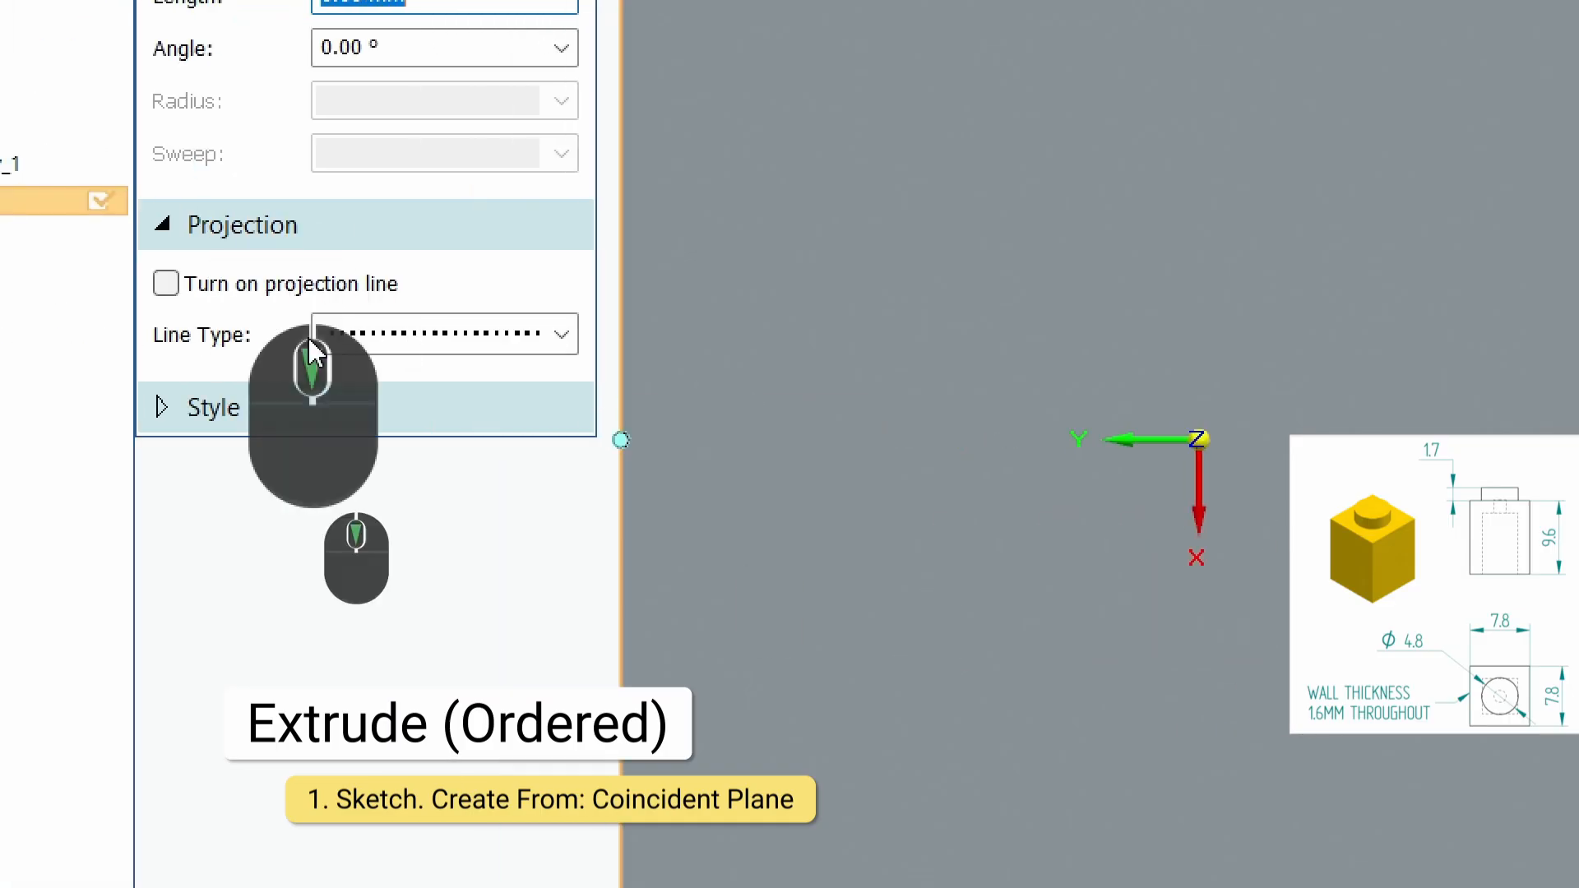
pyautogui.hotkey('ctrl', '4')
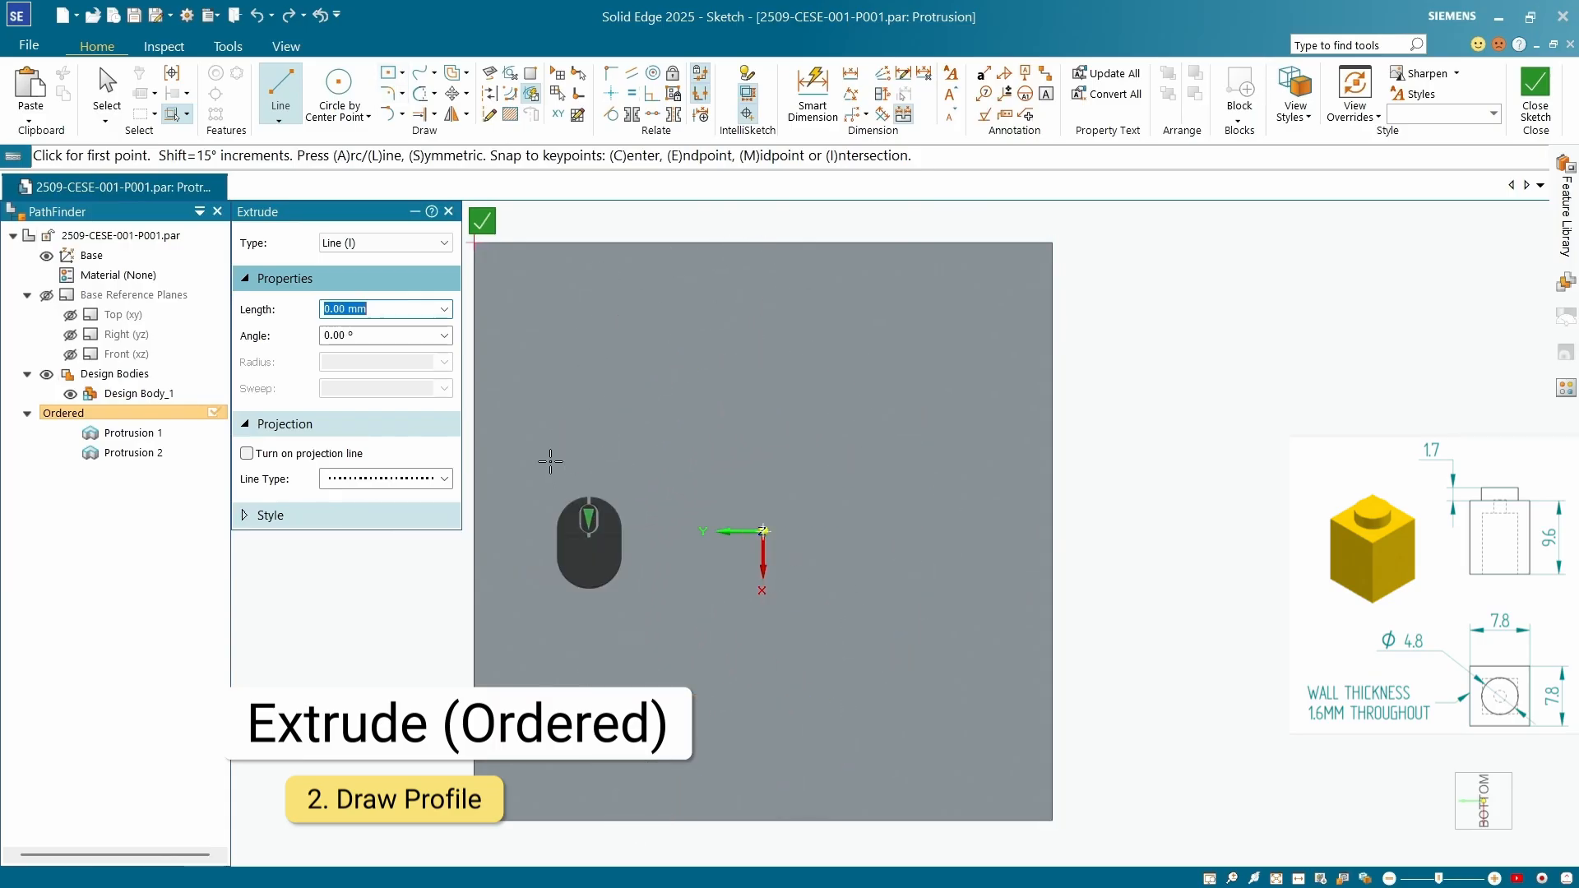
pyautogui.click(490, 74)
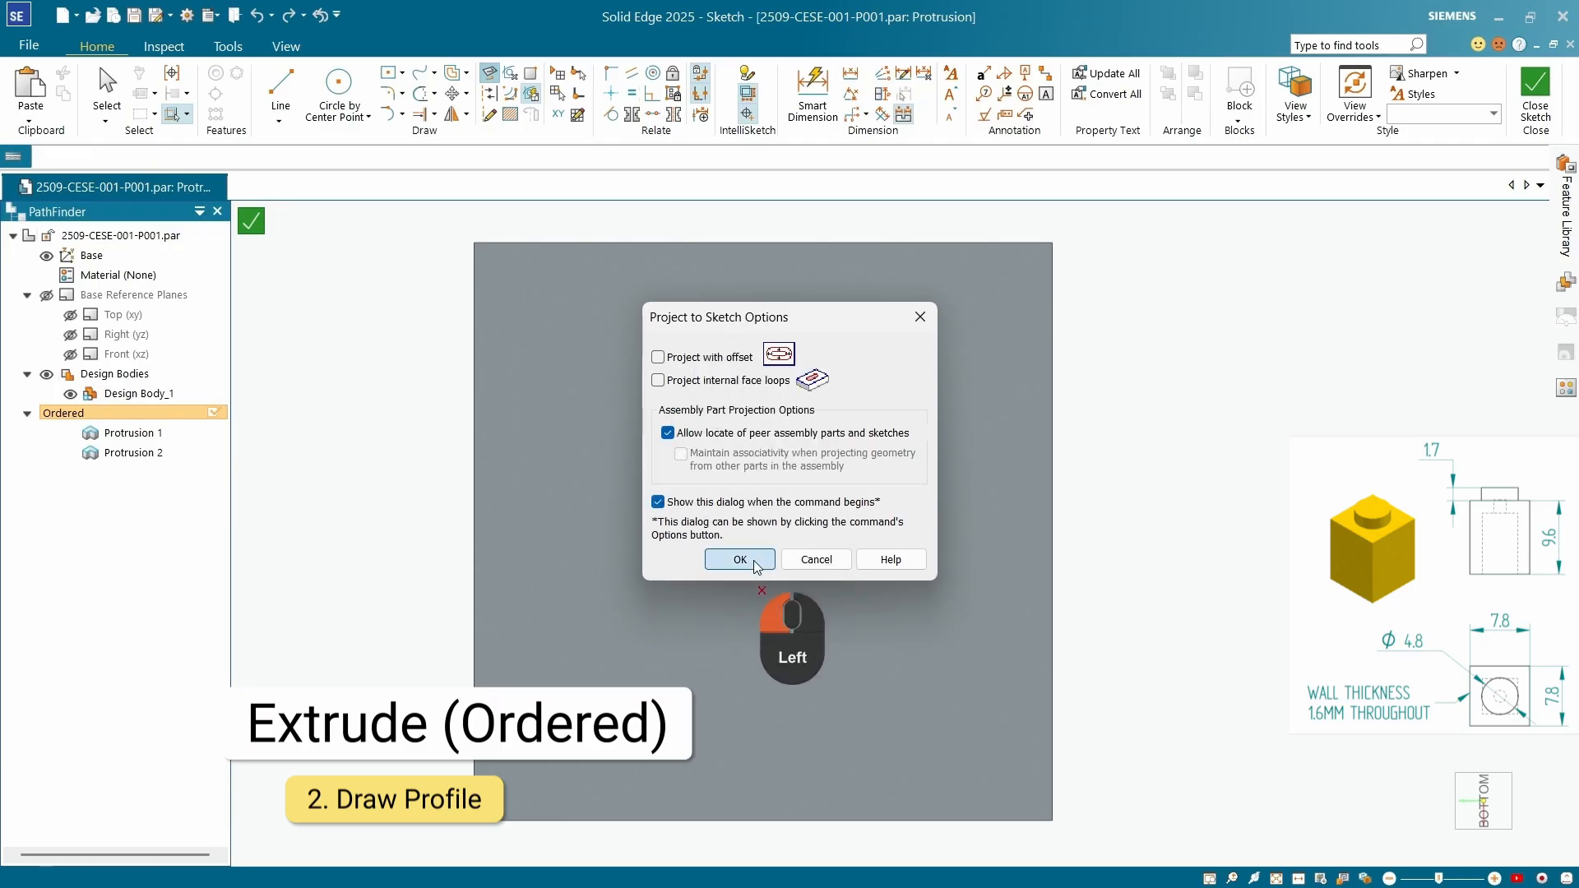
pyautogui.click(756, 566)
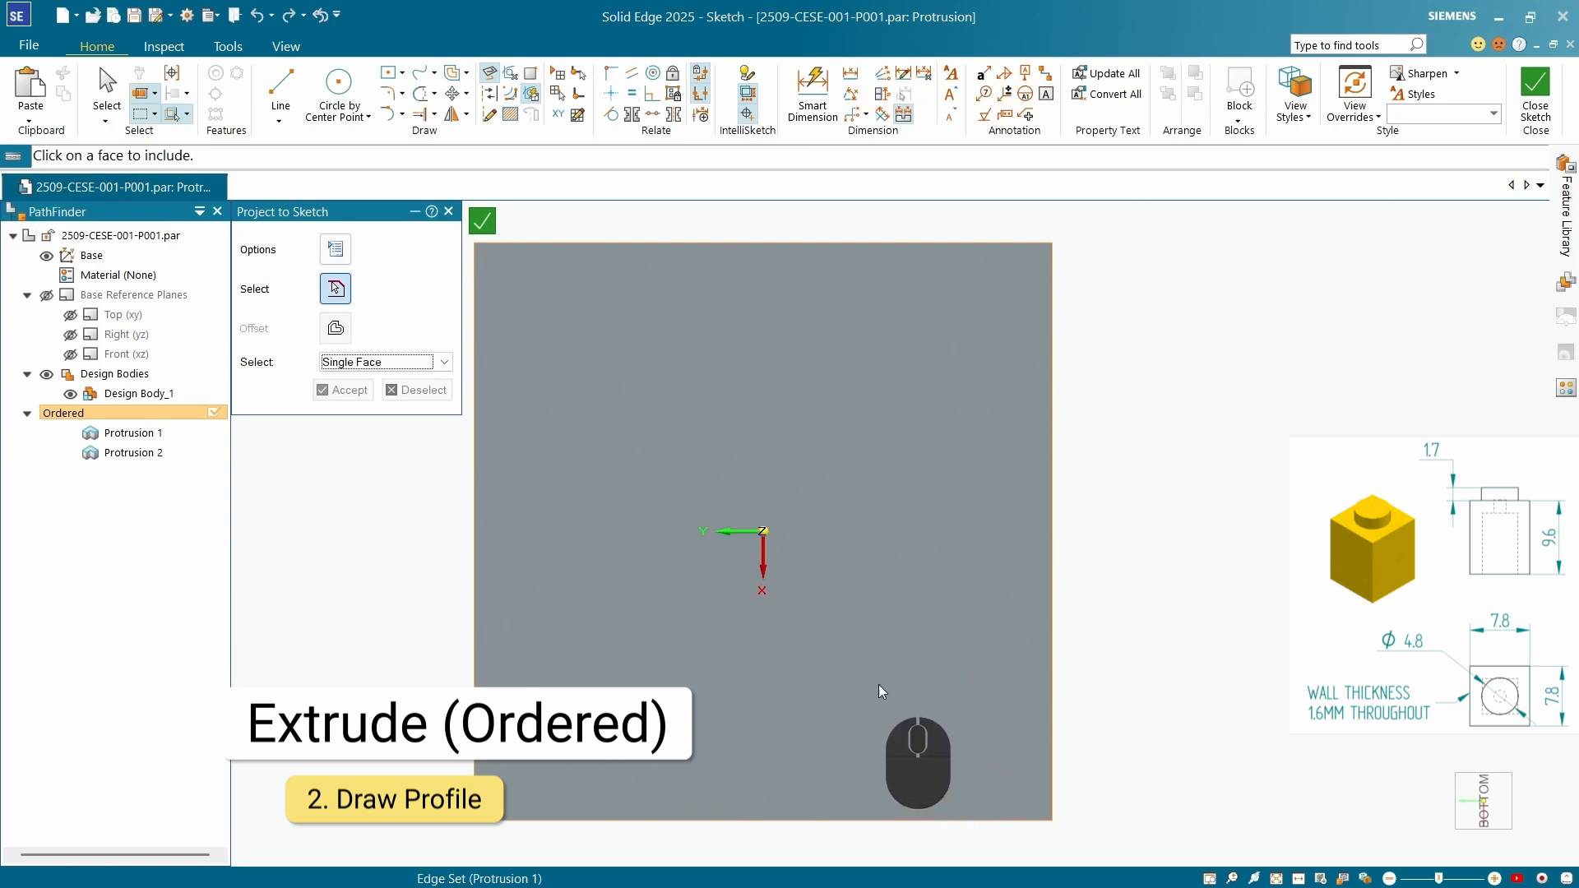
pyautogui.moveTo(879, 686); pyautogui.dragTo(877, 548, button='middle')
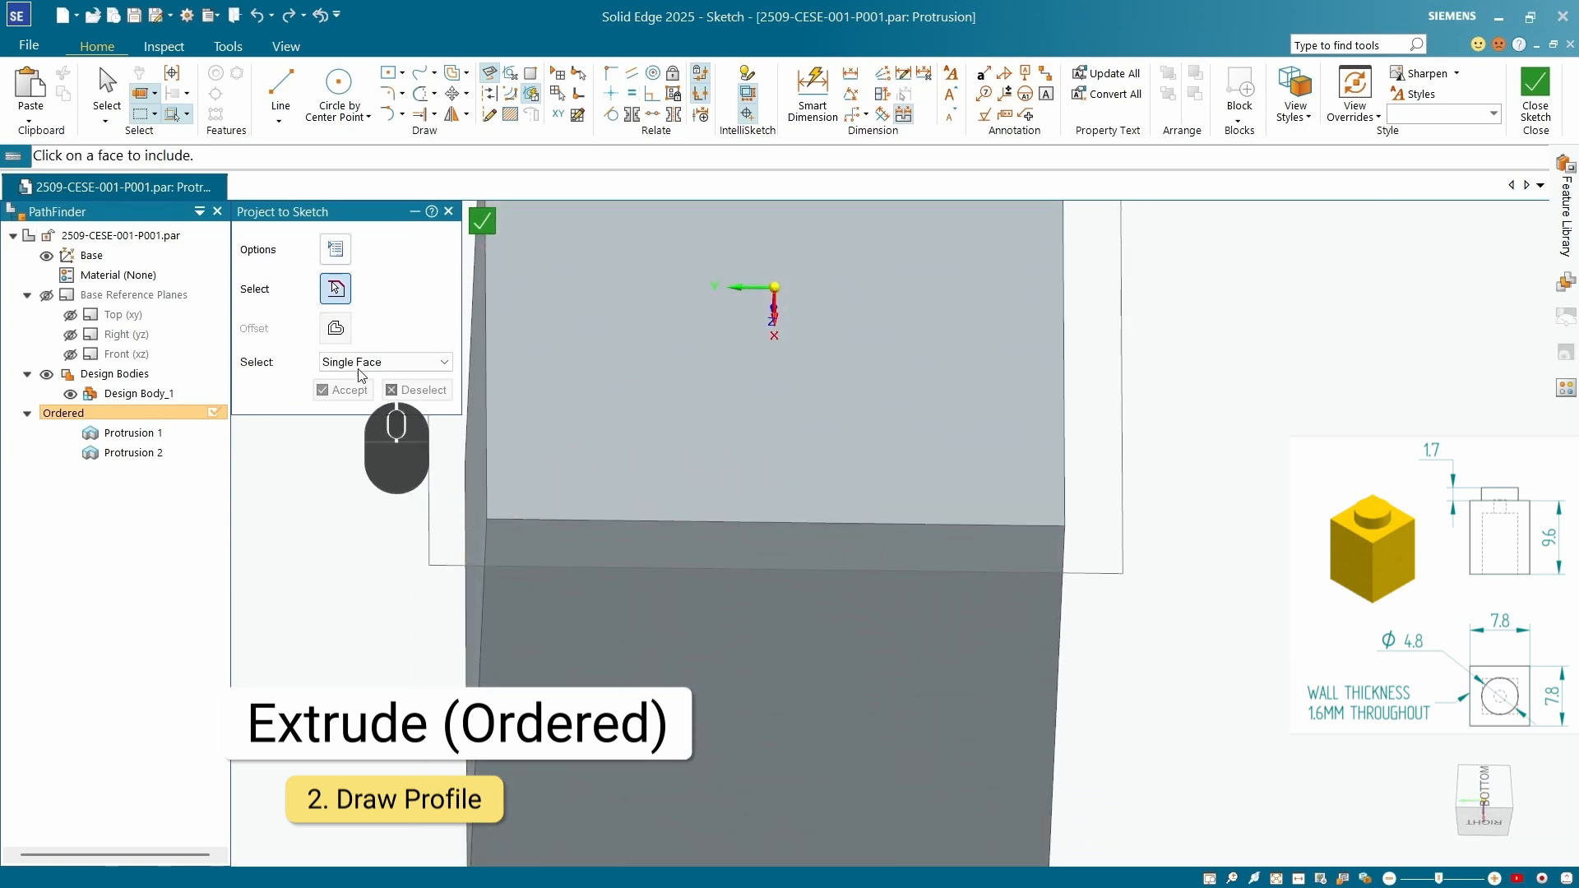
pyautogui.click(872, 403)
pyautogui.scroll(4, 1088, 500)
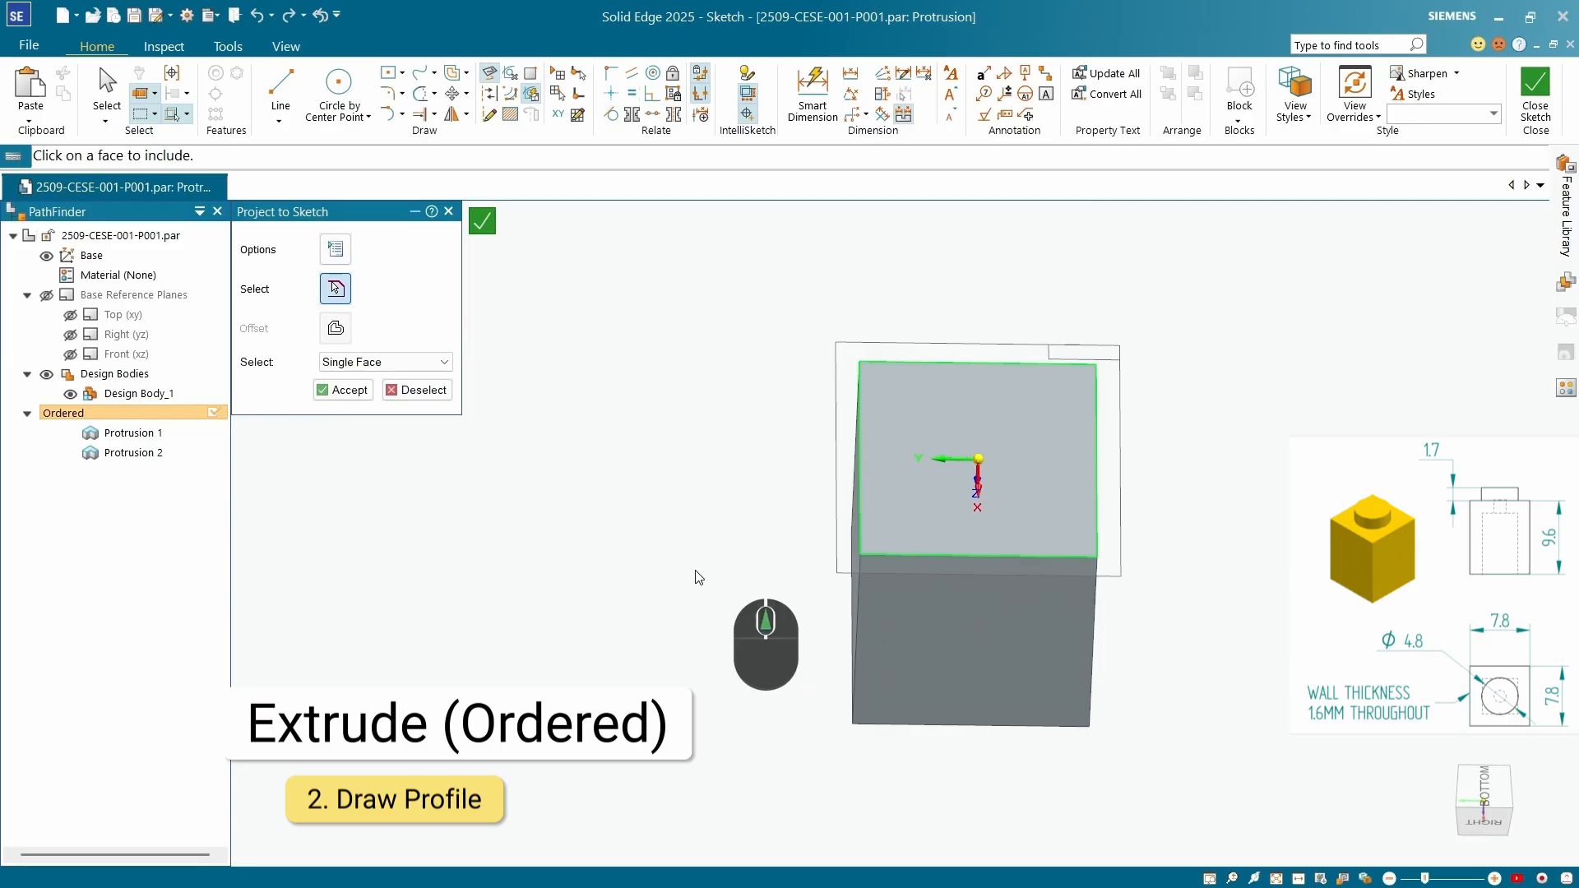
pyautogui.click(422, 390)
# Project the block's bottom face into the sketch as a single face with a 1.6 mm inward offset, and accept the profile.
pyautogui.click(335, 249)
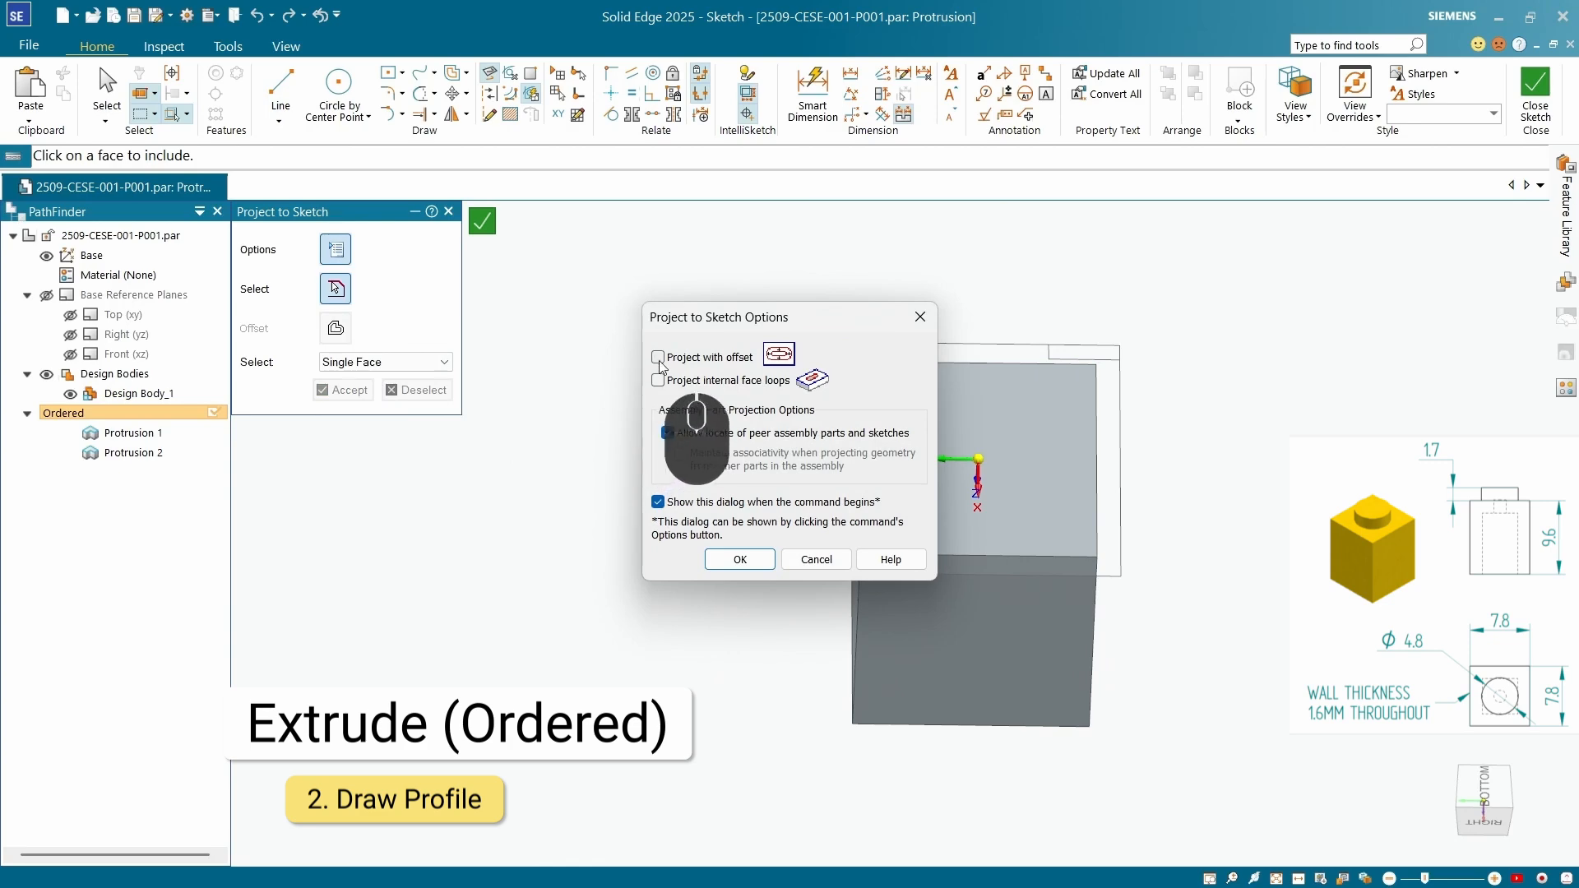
pyautogui.click(739, 559)
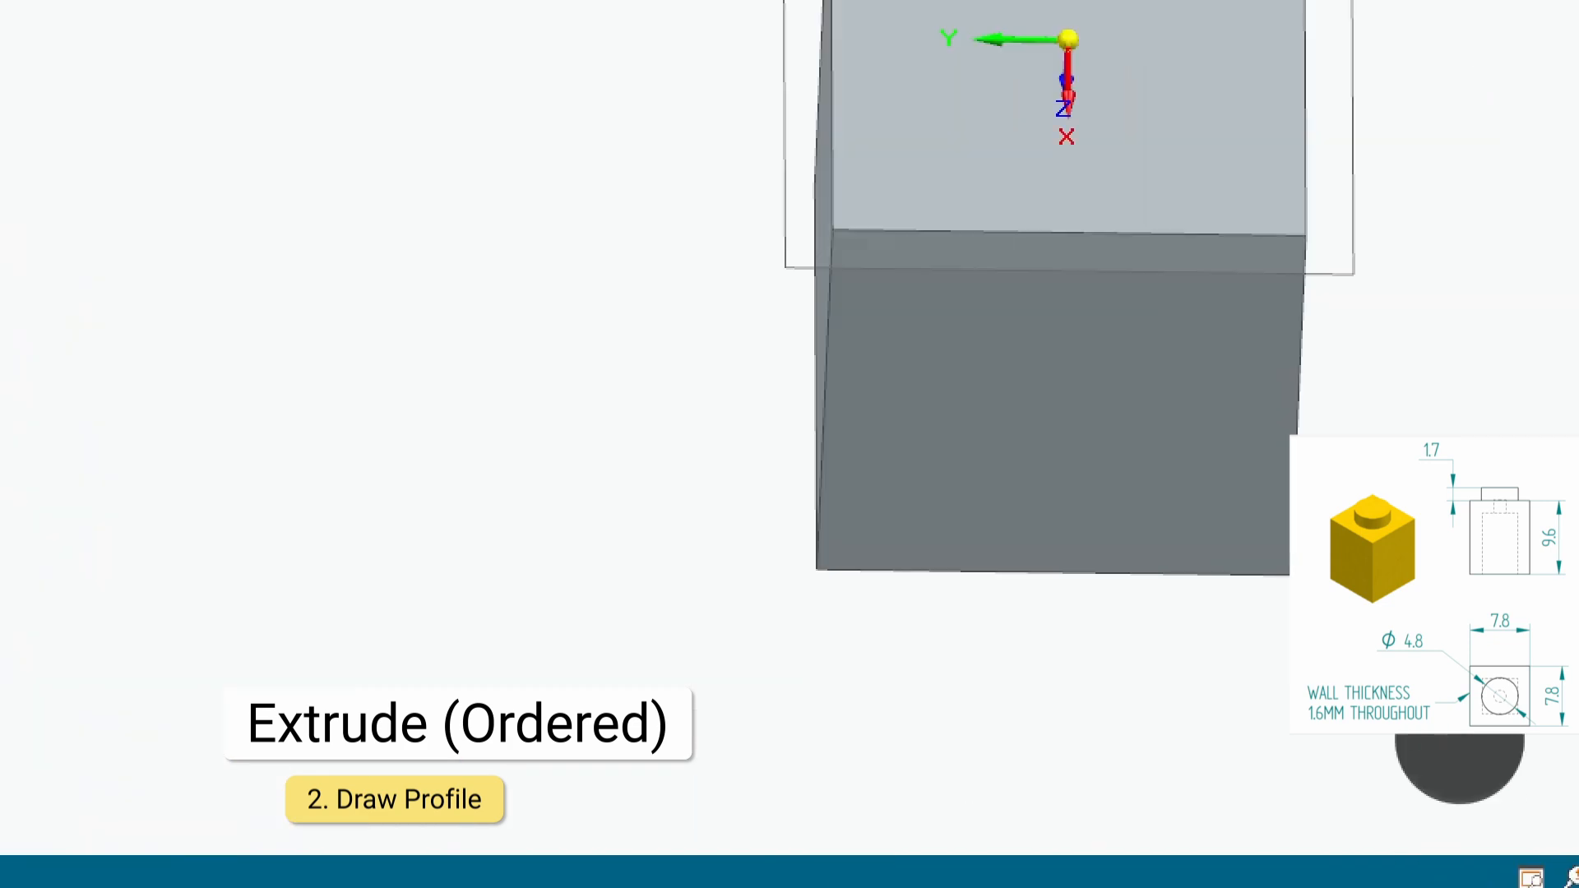
pyautogui.click(1172, 7)
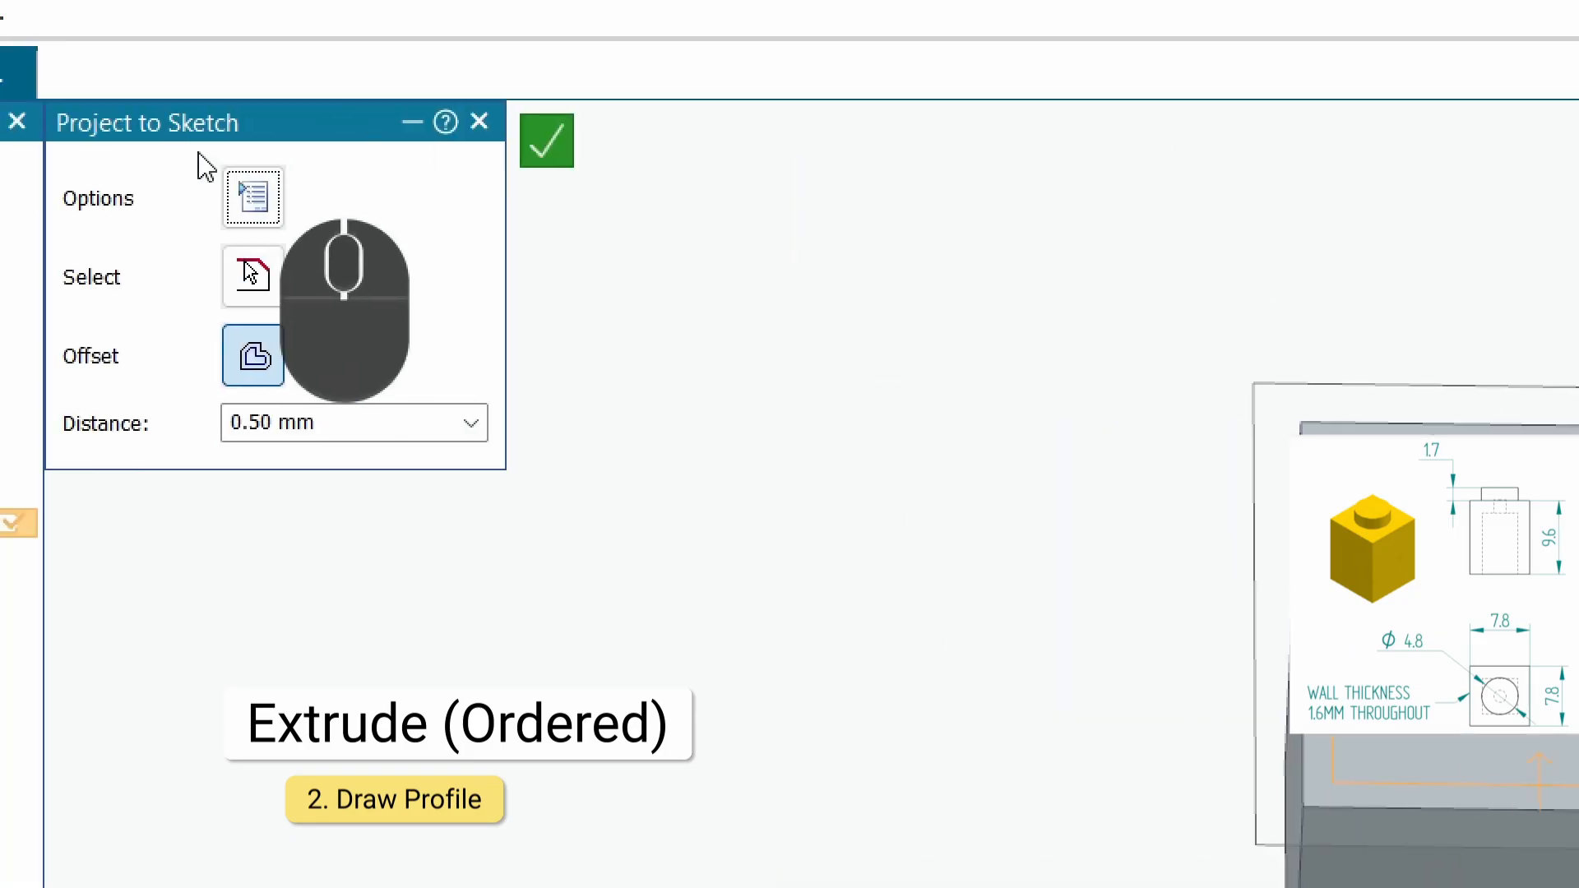
pyautogui.click(529, 423)
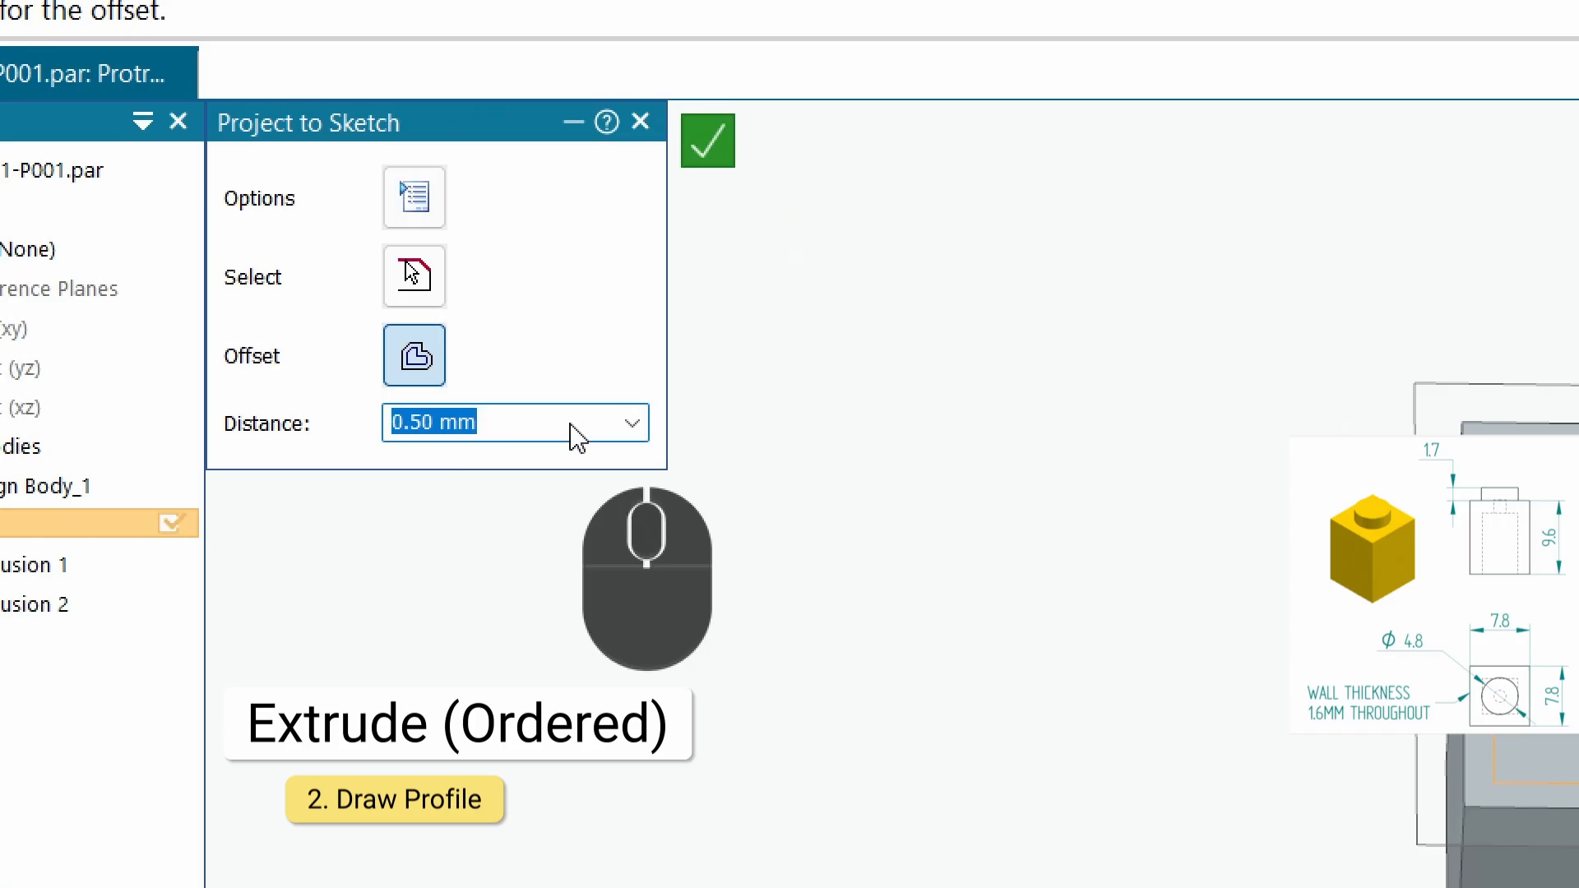
pyautogui.write('1.6')
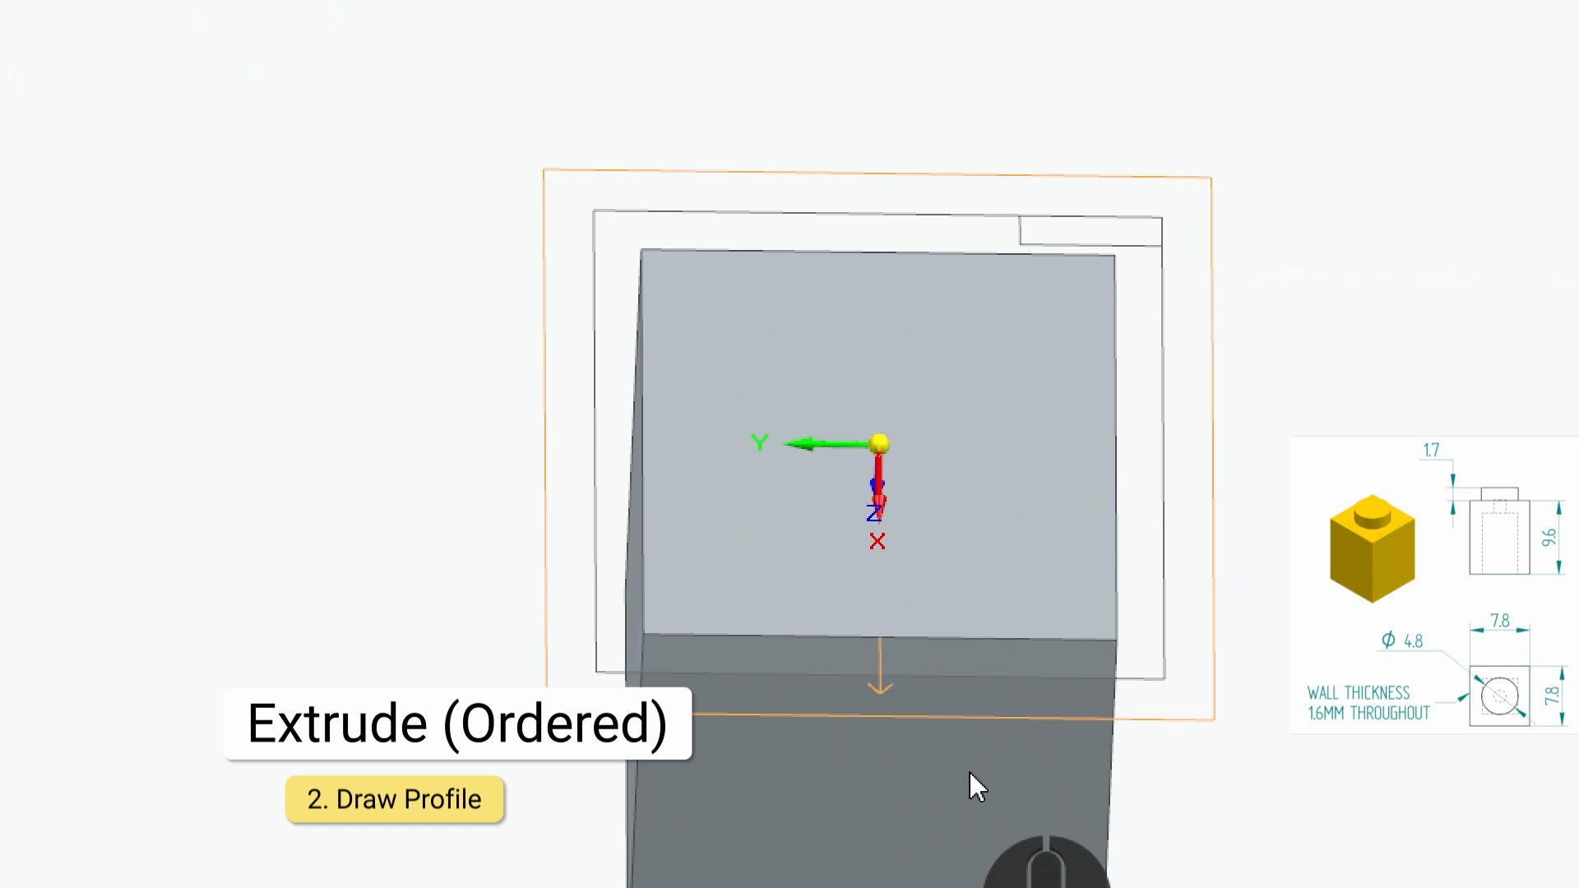
pyautogui.click(906, 413)
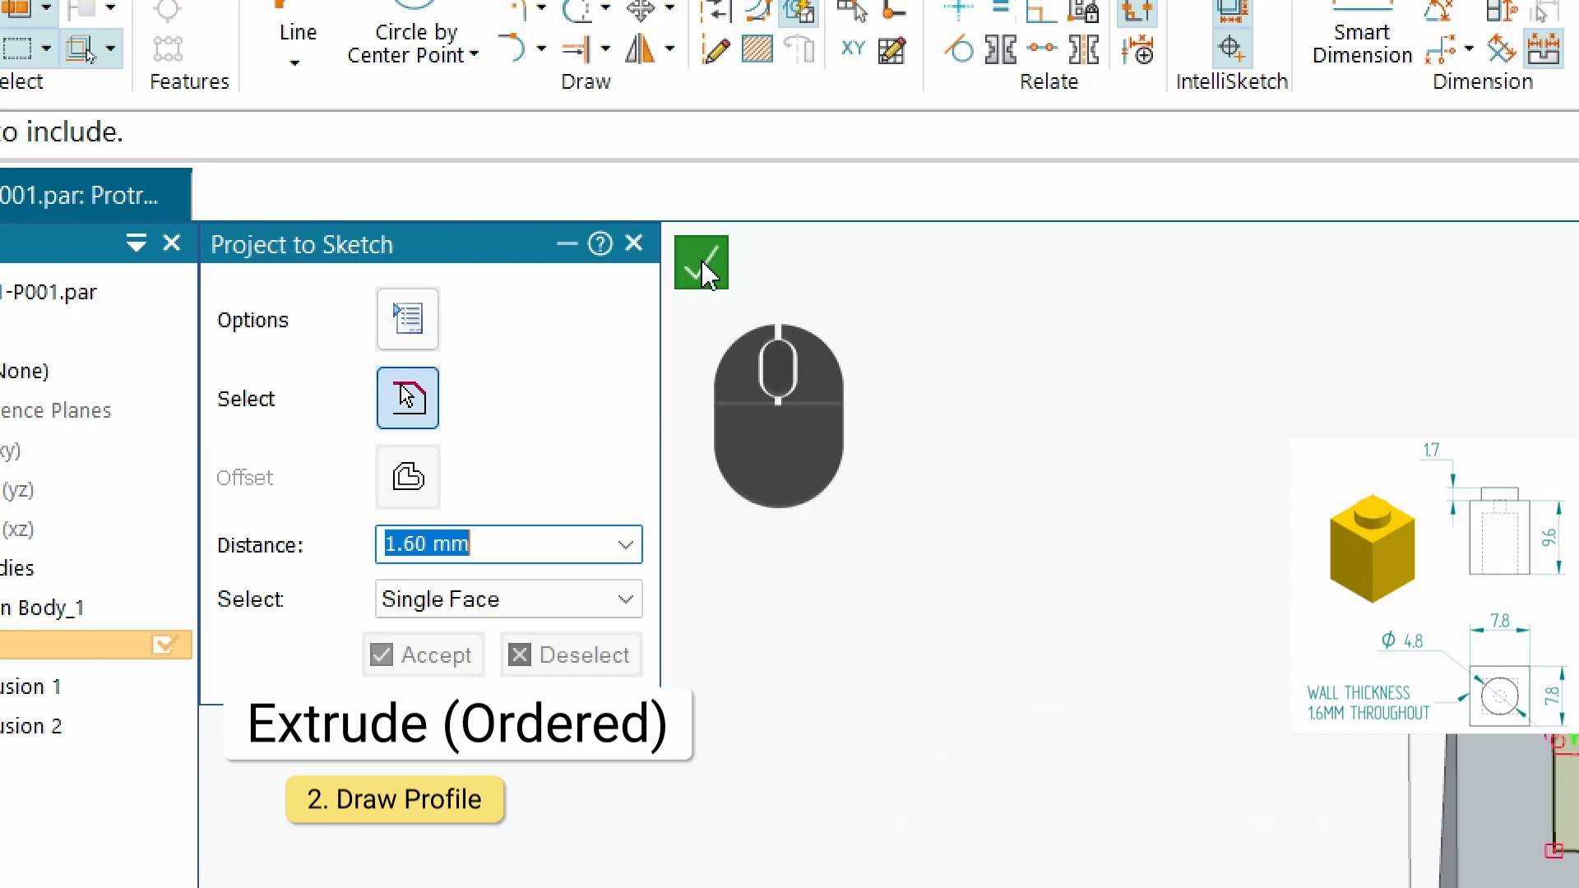
pyautogui.click(701, 264)
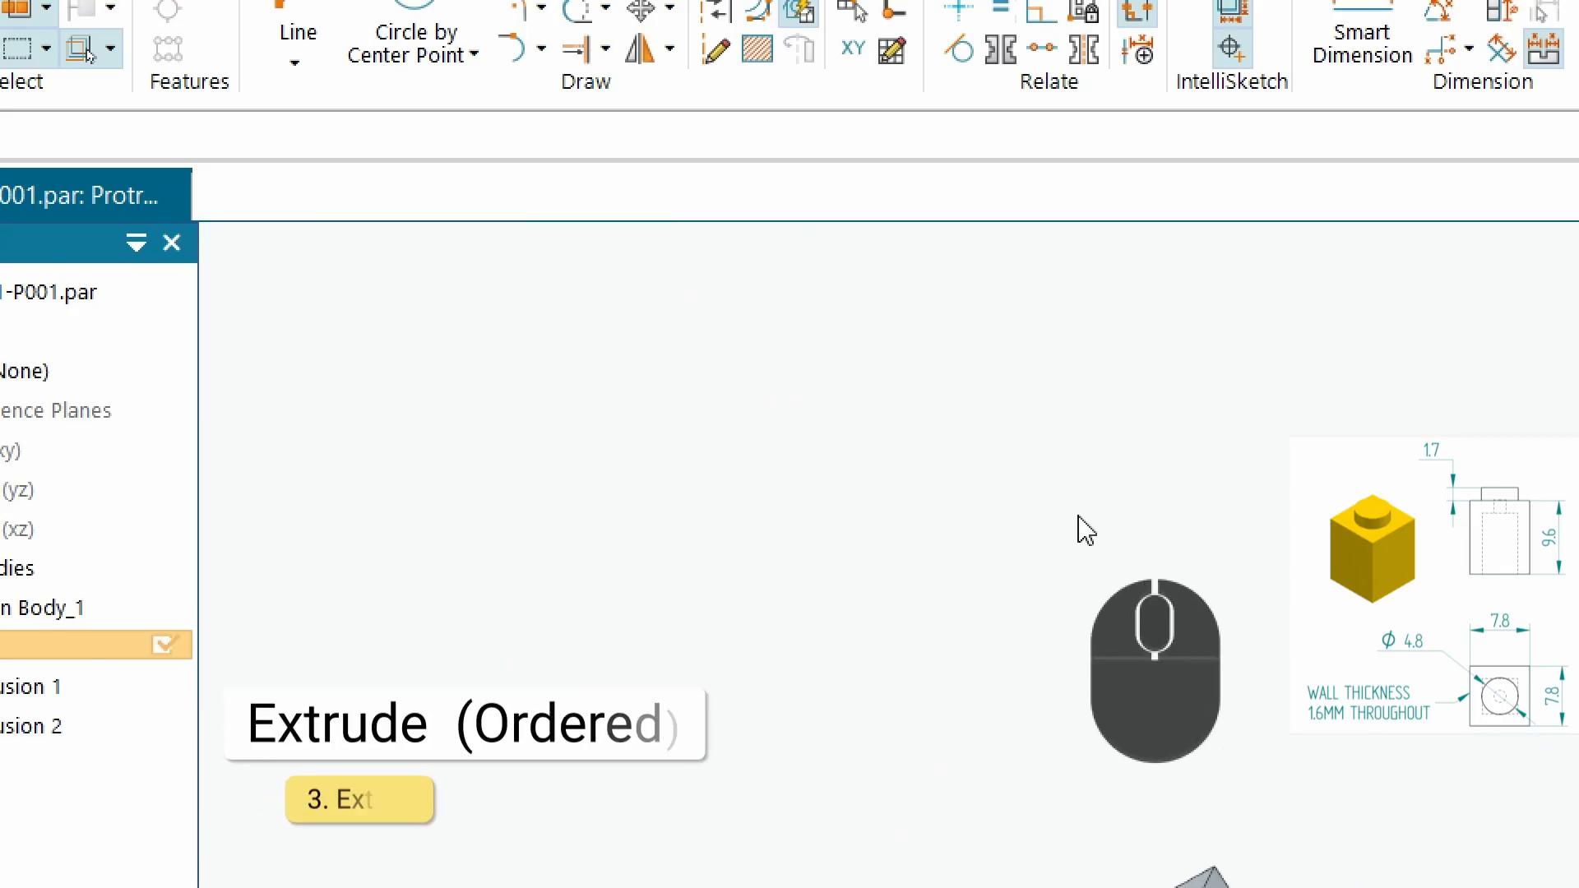
# Set the extrude extent to From/To and use the block's bottom face as the From surface.
pyautogui.scroll(-2, 1012, 394)
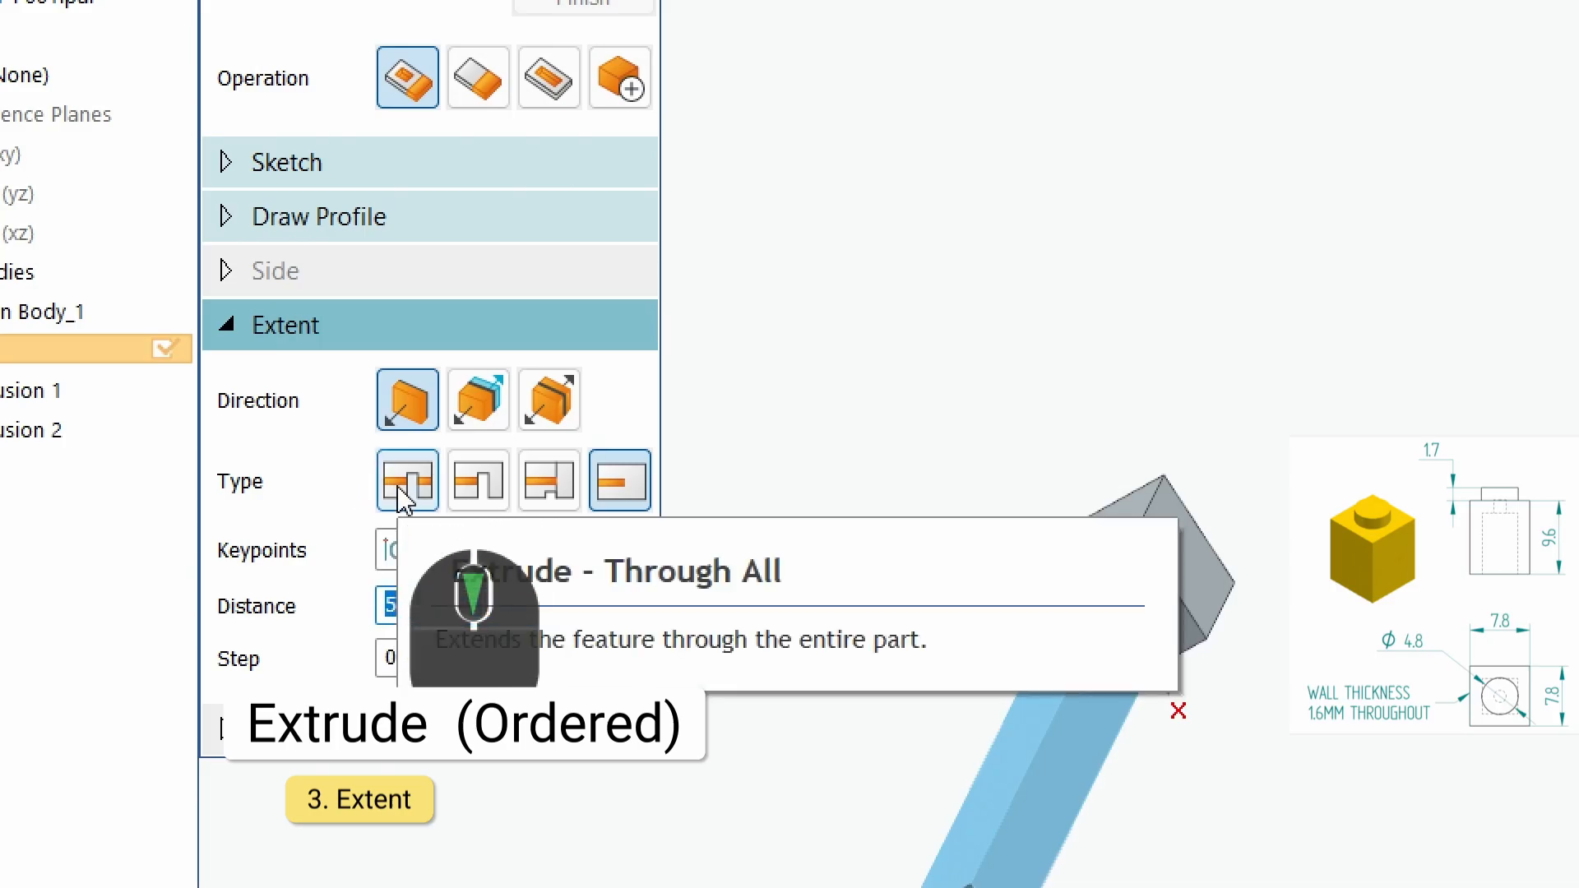
pyautogui.moveTo(1365, 469); pyautogui.dragTo(1271, 887, button='middle')
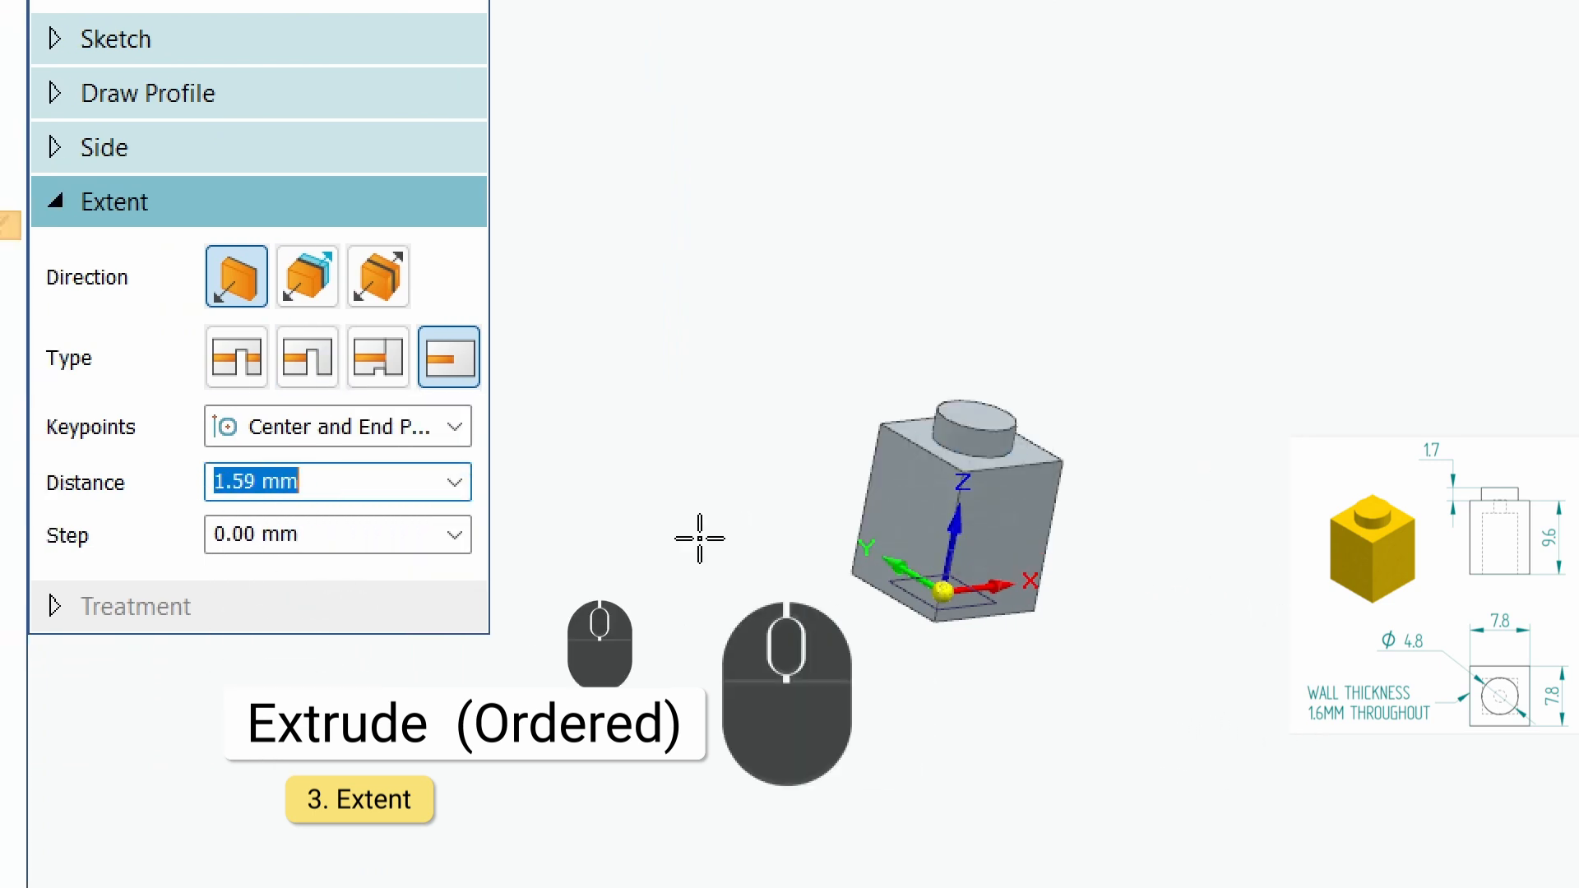
pyautogui.click(310, 360)
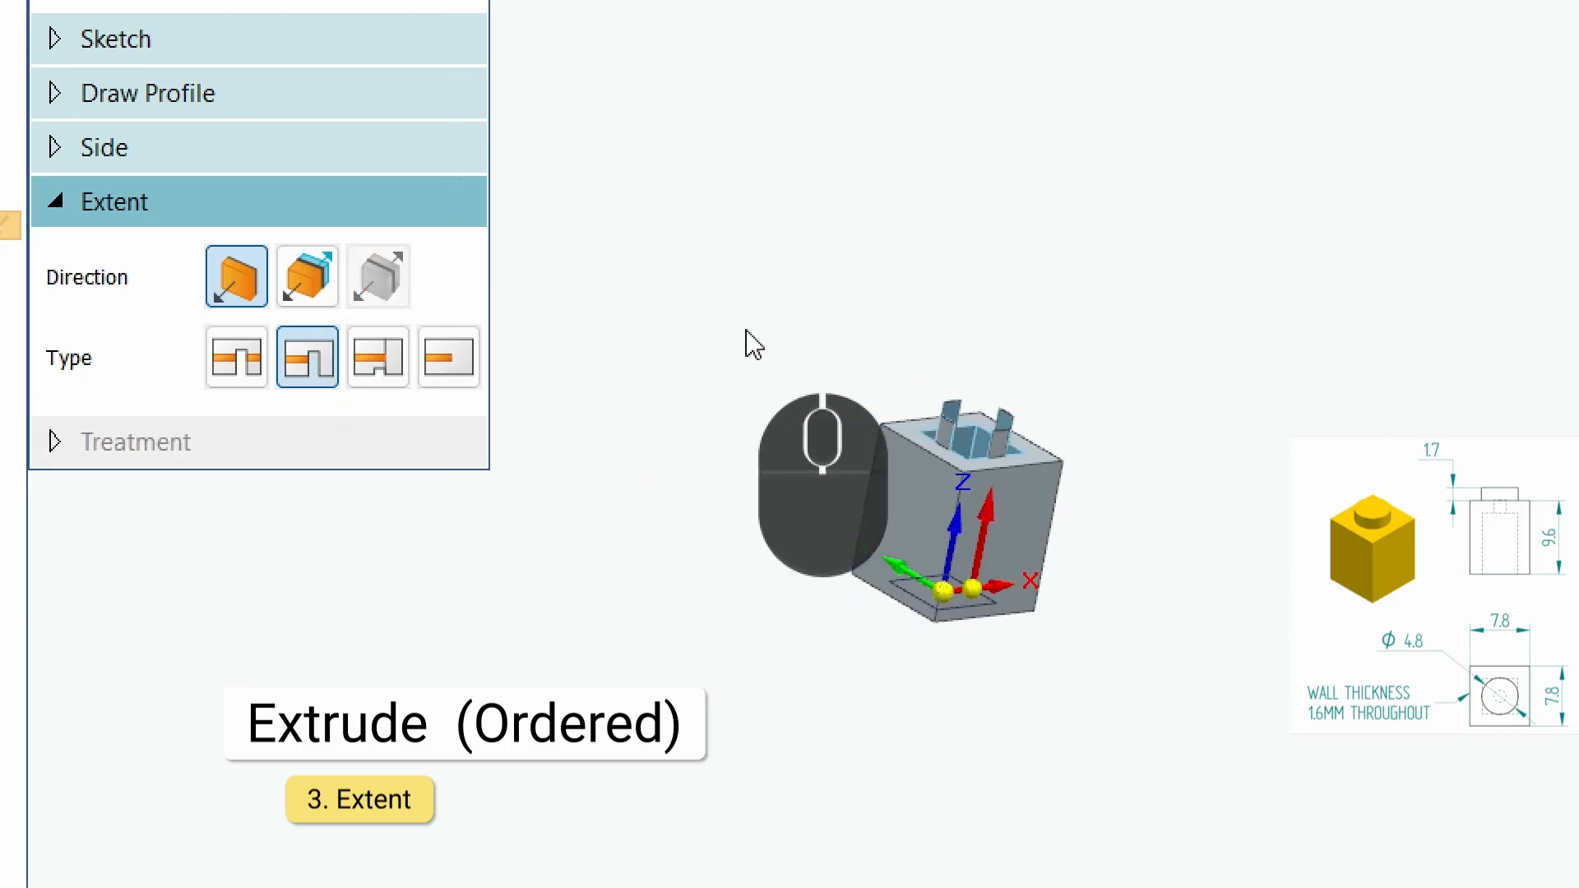
pyautogui.click(379, 366)
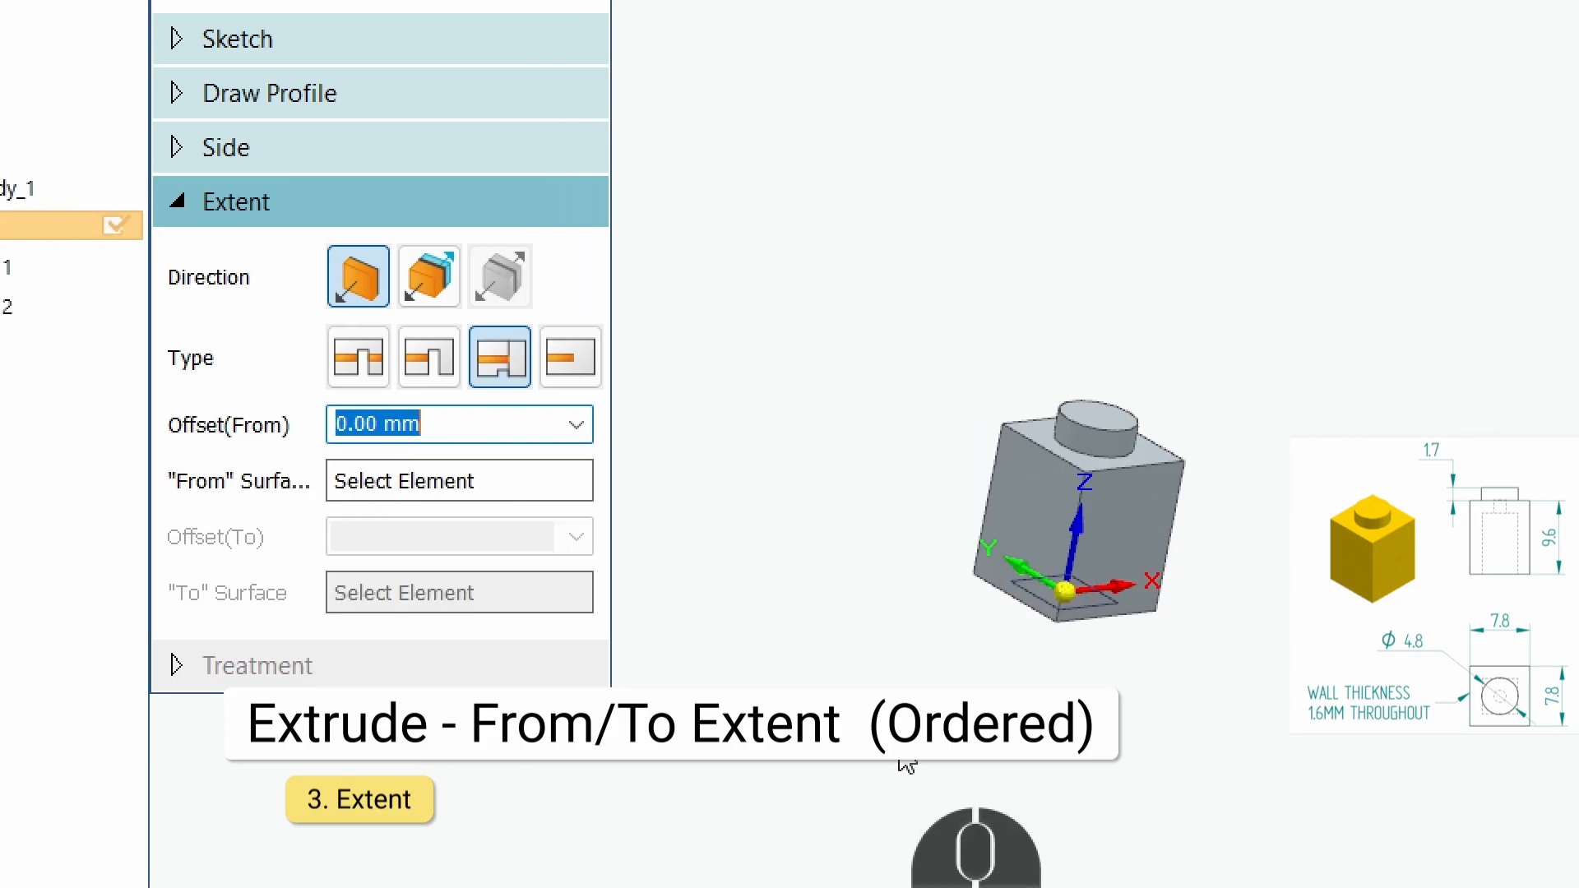
pyautogui.moveTo(1094, 691); pyautogui.dragTo(1209, 606, button='middle')
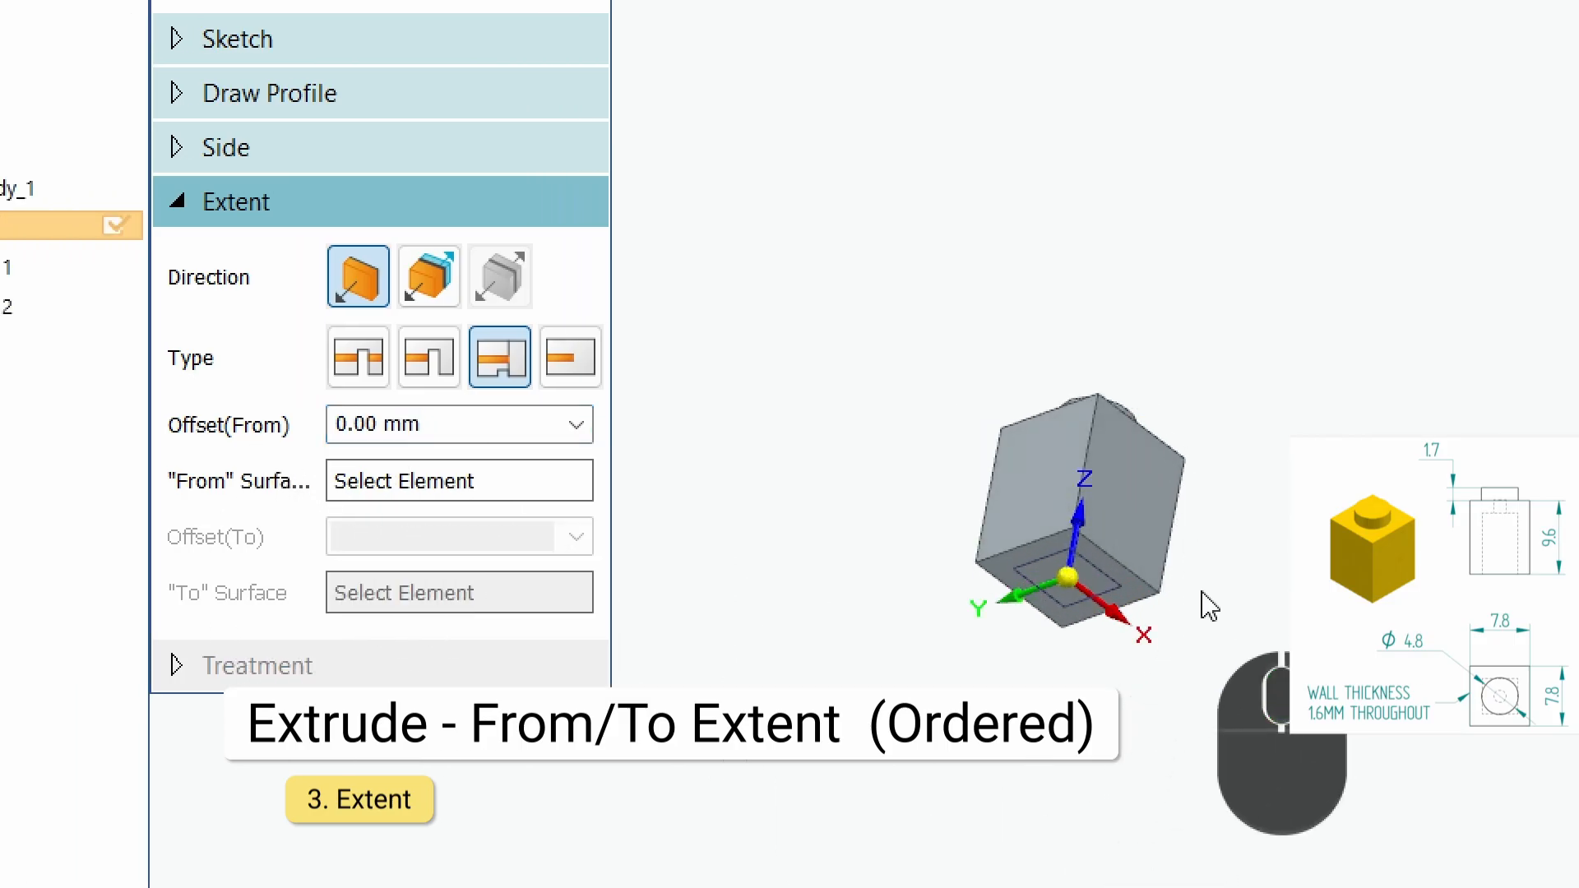
pyautogui.click(1098, 578)
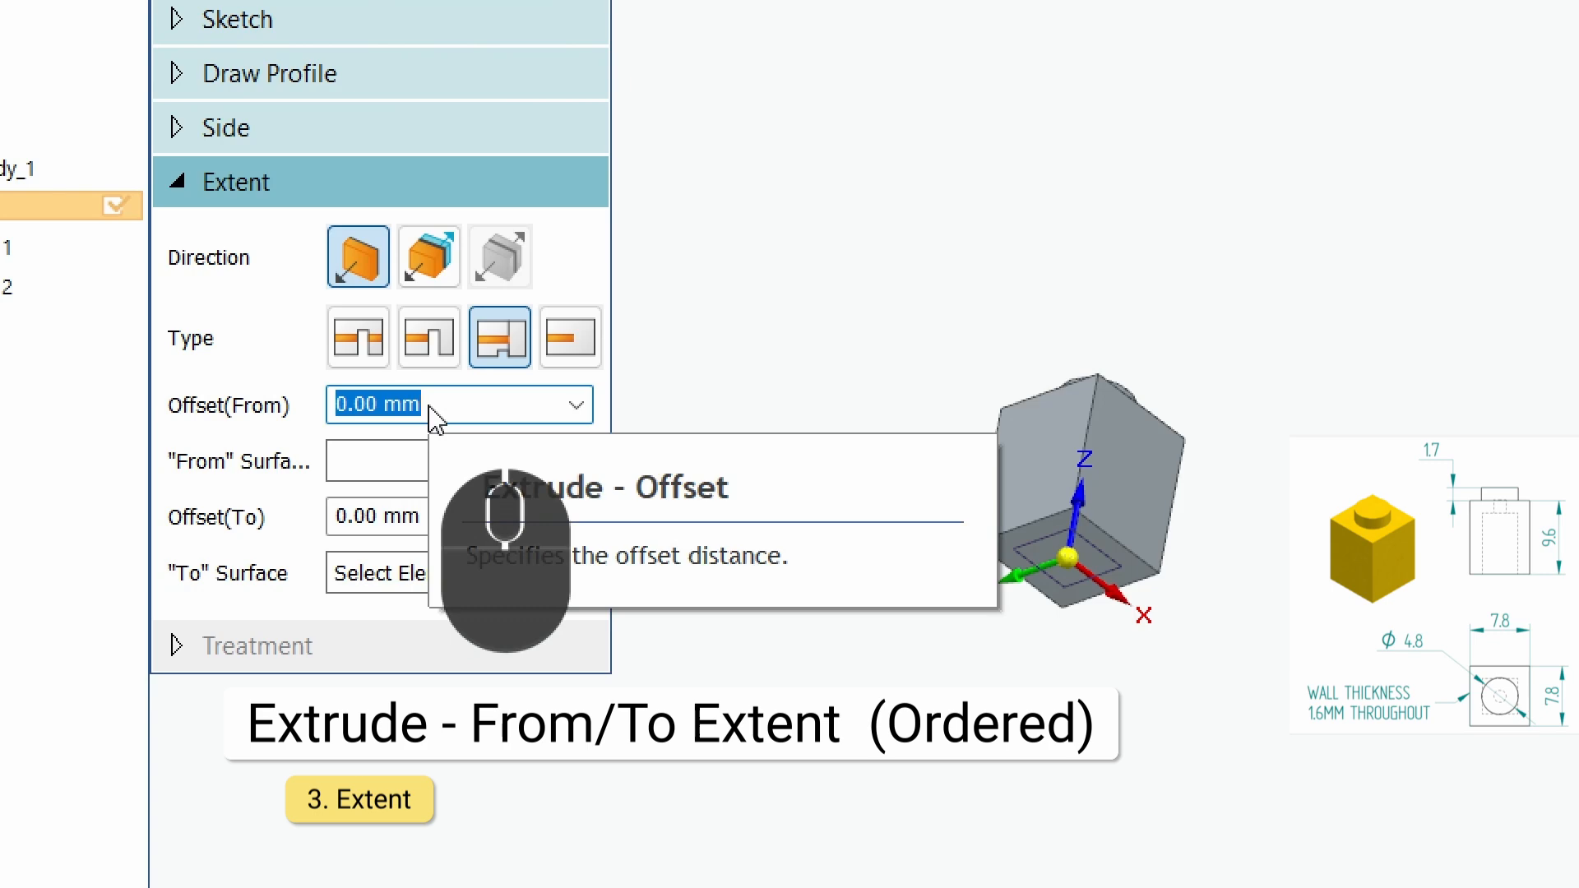
# Set the To offset to 1.6 mm and use the block's top face around the stud as the cutout's To surface.
pyautogui.hotkey('ctrl', '4')
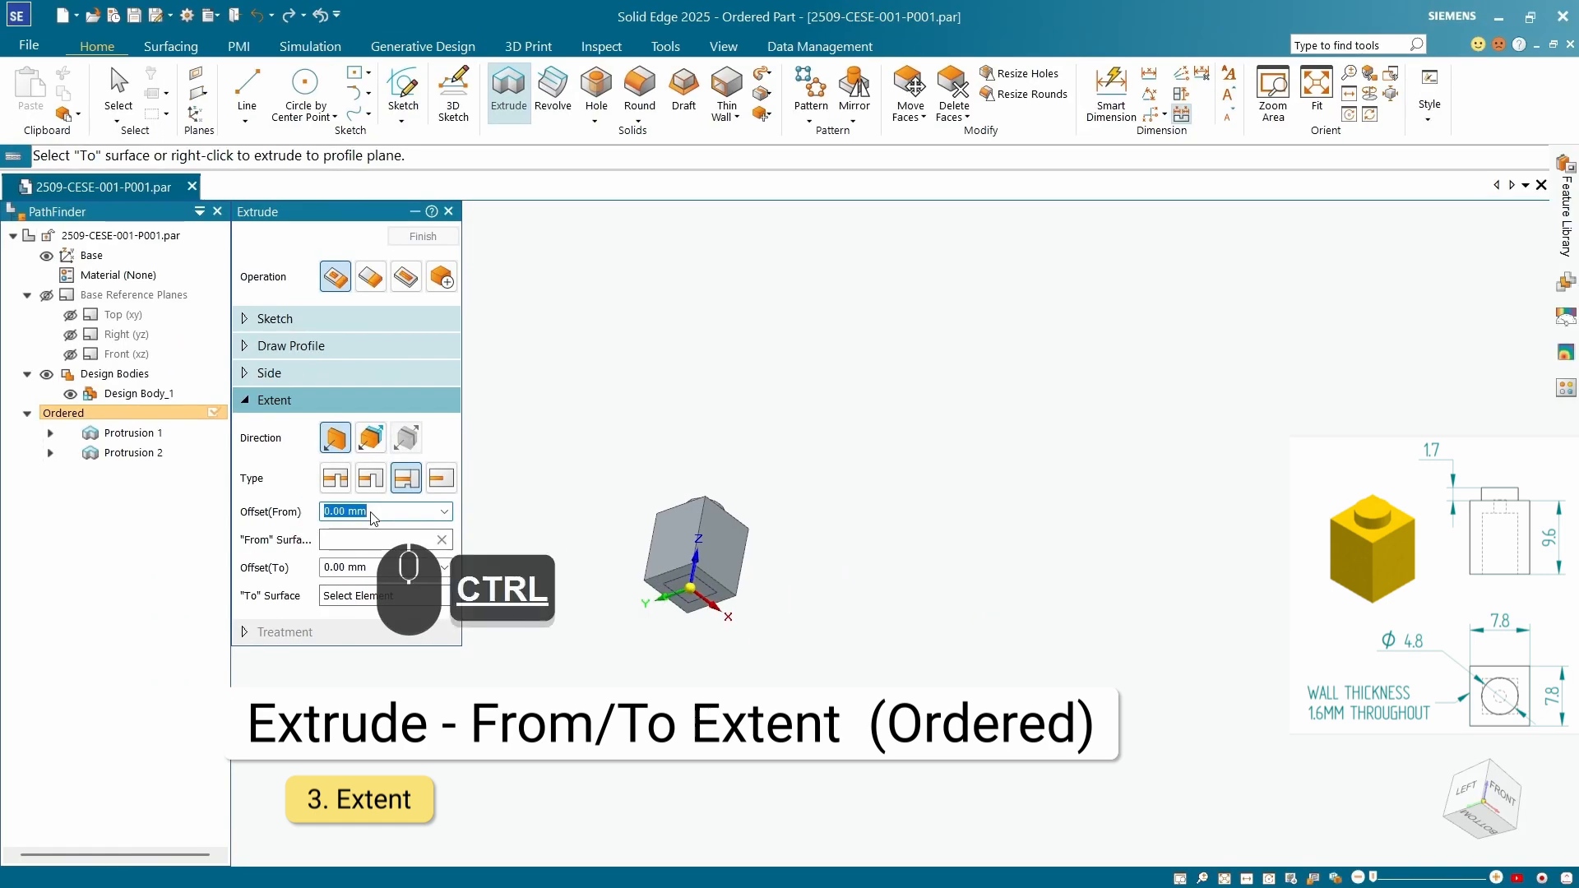
pyautogui.hotkey('ctrl', '4')
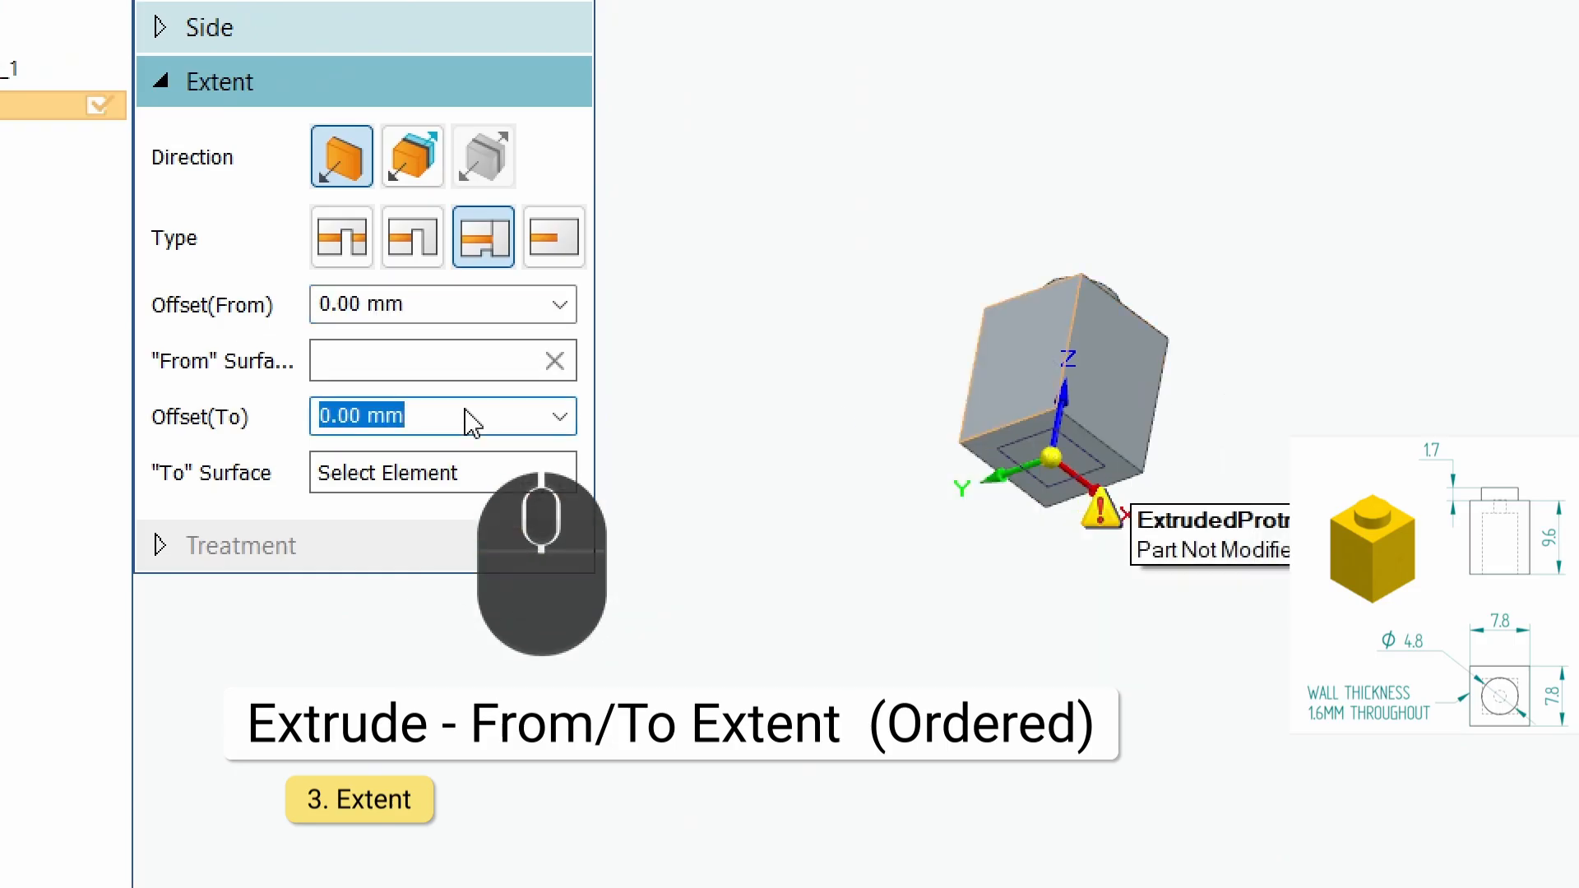
pyautogui.write('1.6')
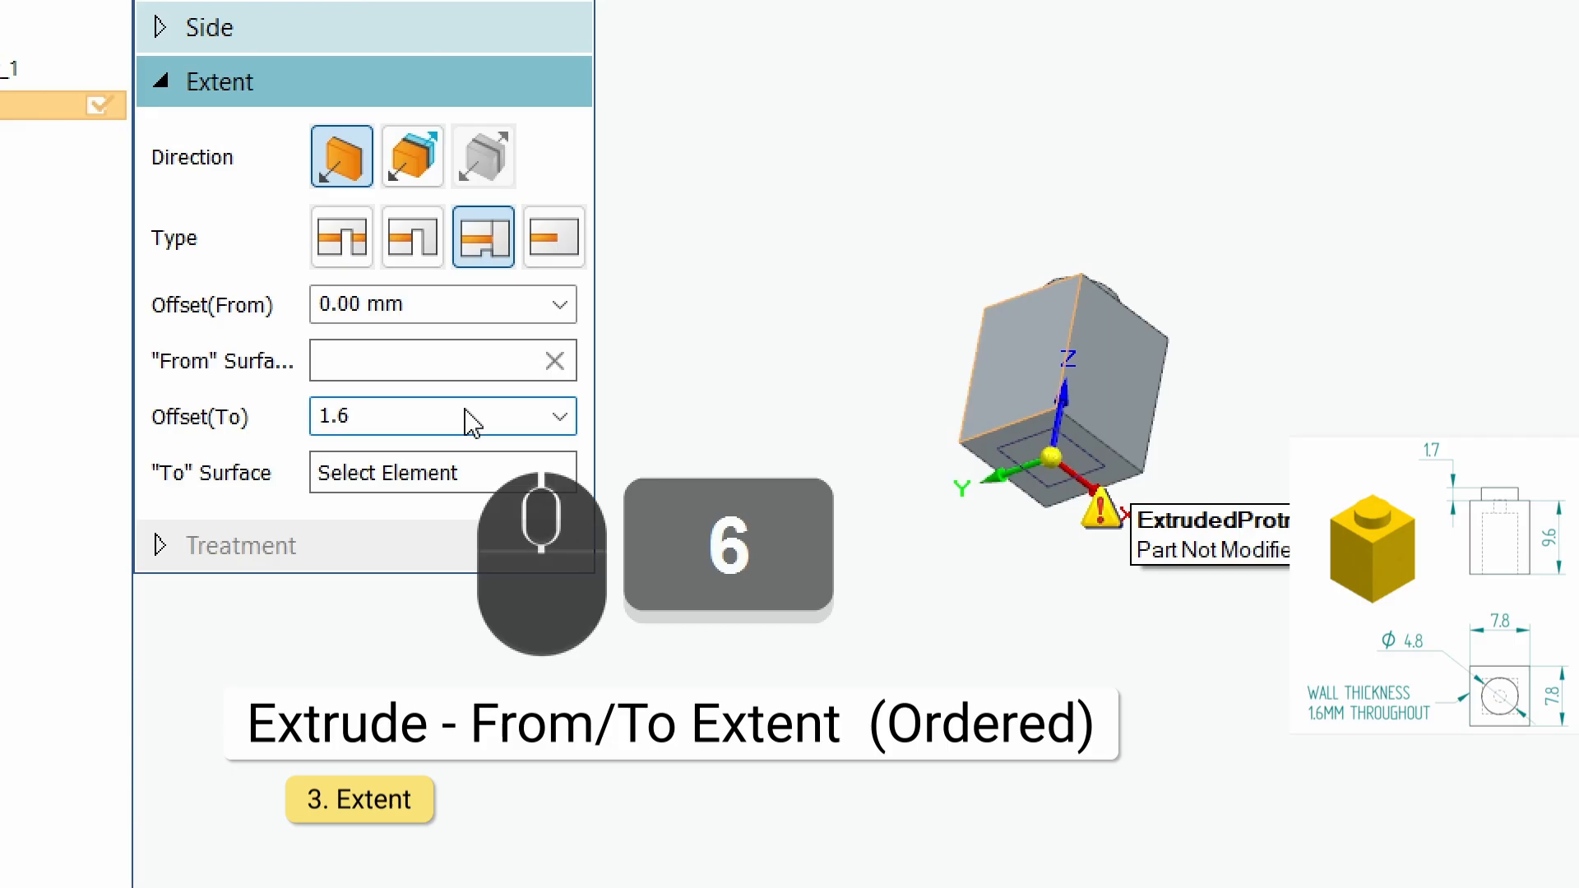
pyautogui.press('Tab')
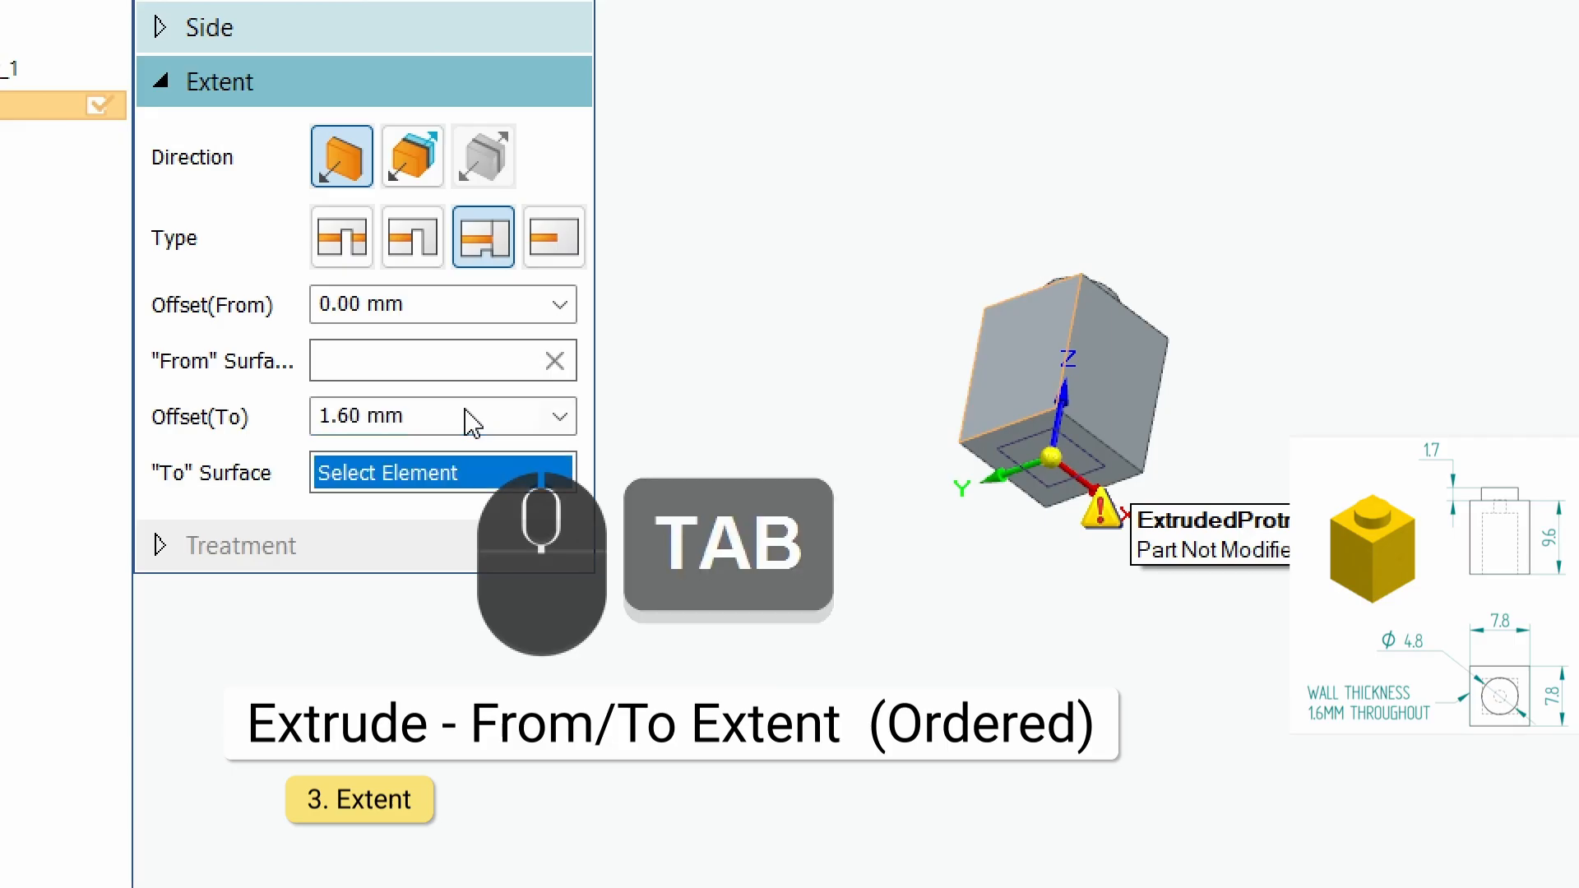
pyautogui.moveTo(790, 201); pyautogui.dragTo(873, 519, button='middle')
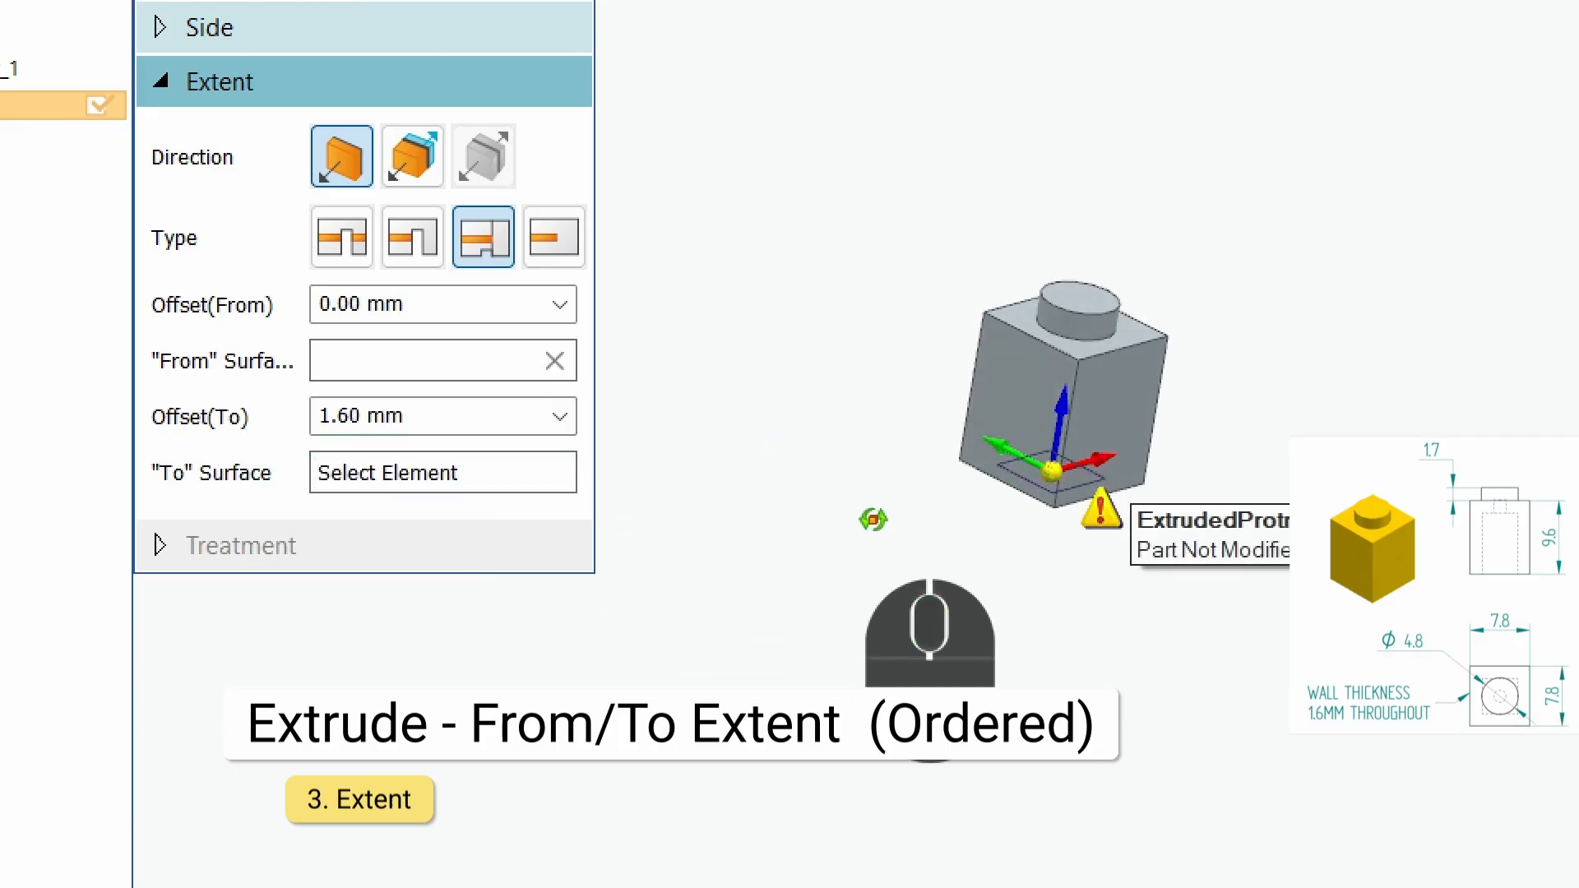
pyautogui.click(1133, 334)
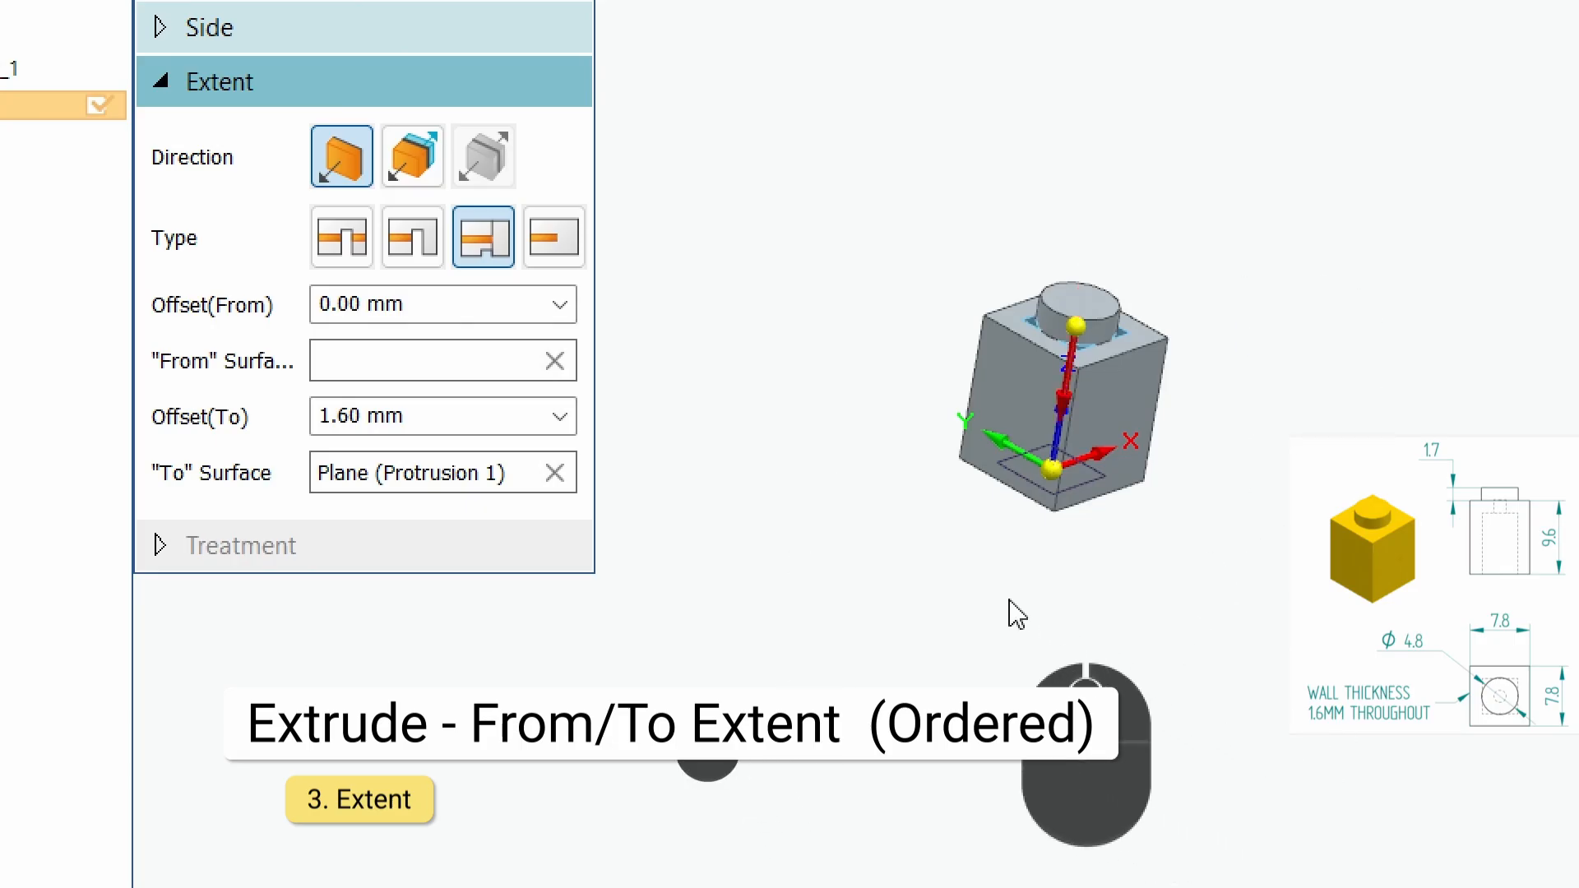
pyautogui.scroll(5, 1126, 313)
pyautogui.moveTo(1127, 324); pyautogui.dragTo(1440, 8, button='middle')
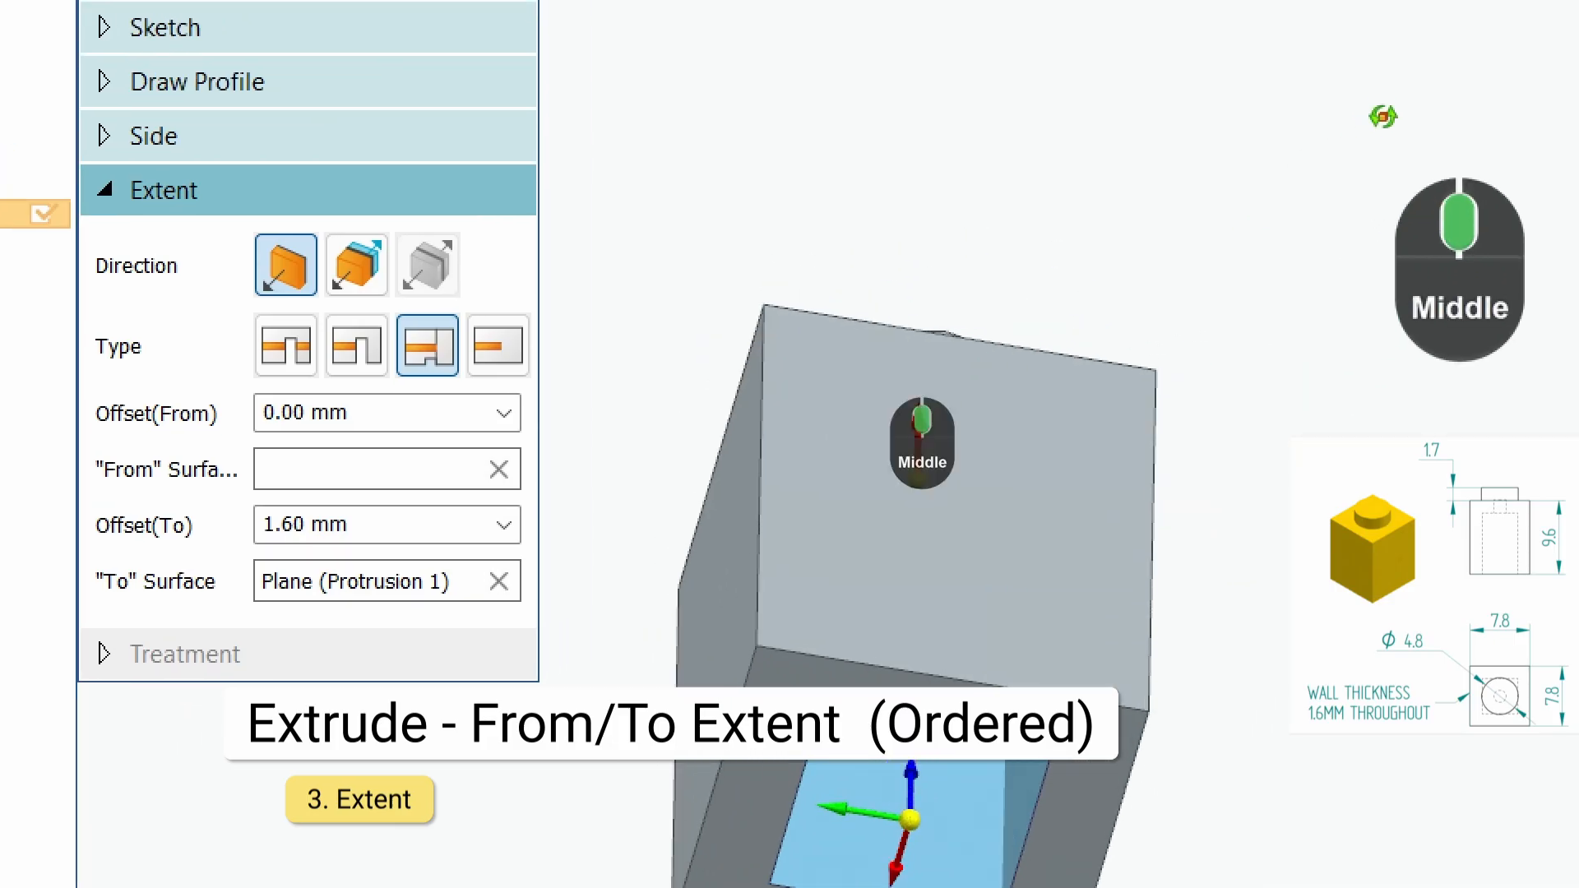
pyautogui.moveTo(1383, 116); pyautogui.dragTo(1119, 495, button='middle')
pyautogui.scroll(5, 1077, 287)
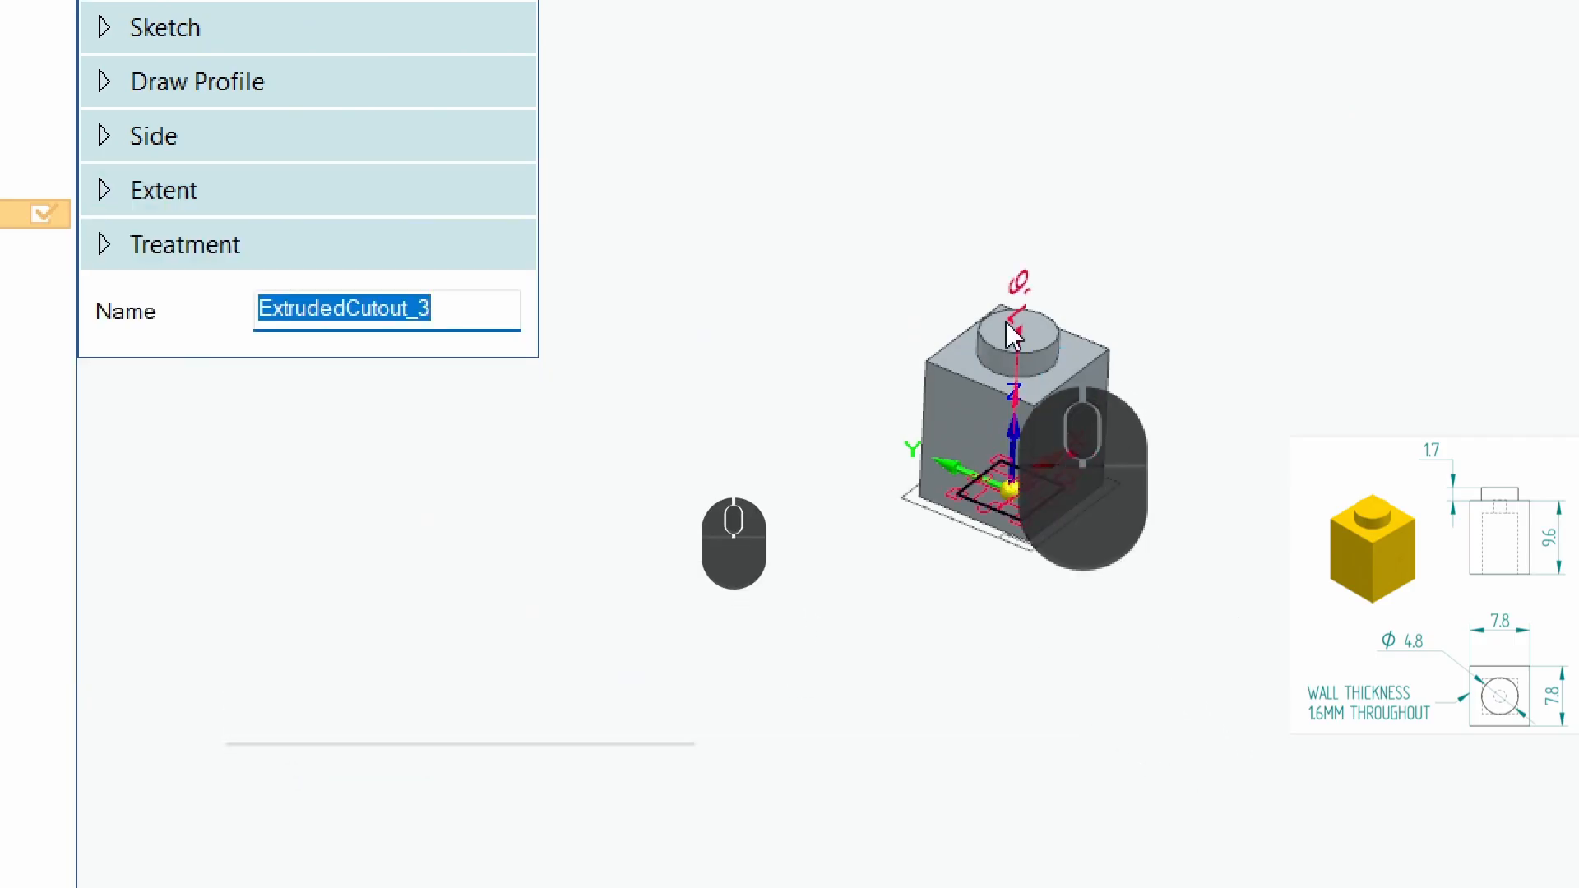
# Finish the extruded cutout that hollows the block's underside and exit the Extrude command.
pyautogui.scroll(5, 1058, 473)
pyautogui.scroll(2, 1059, 473)
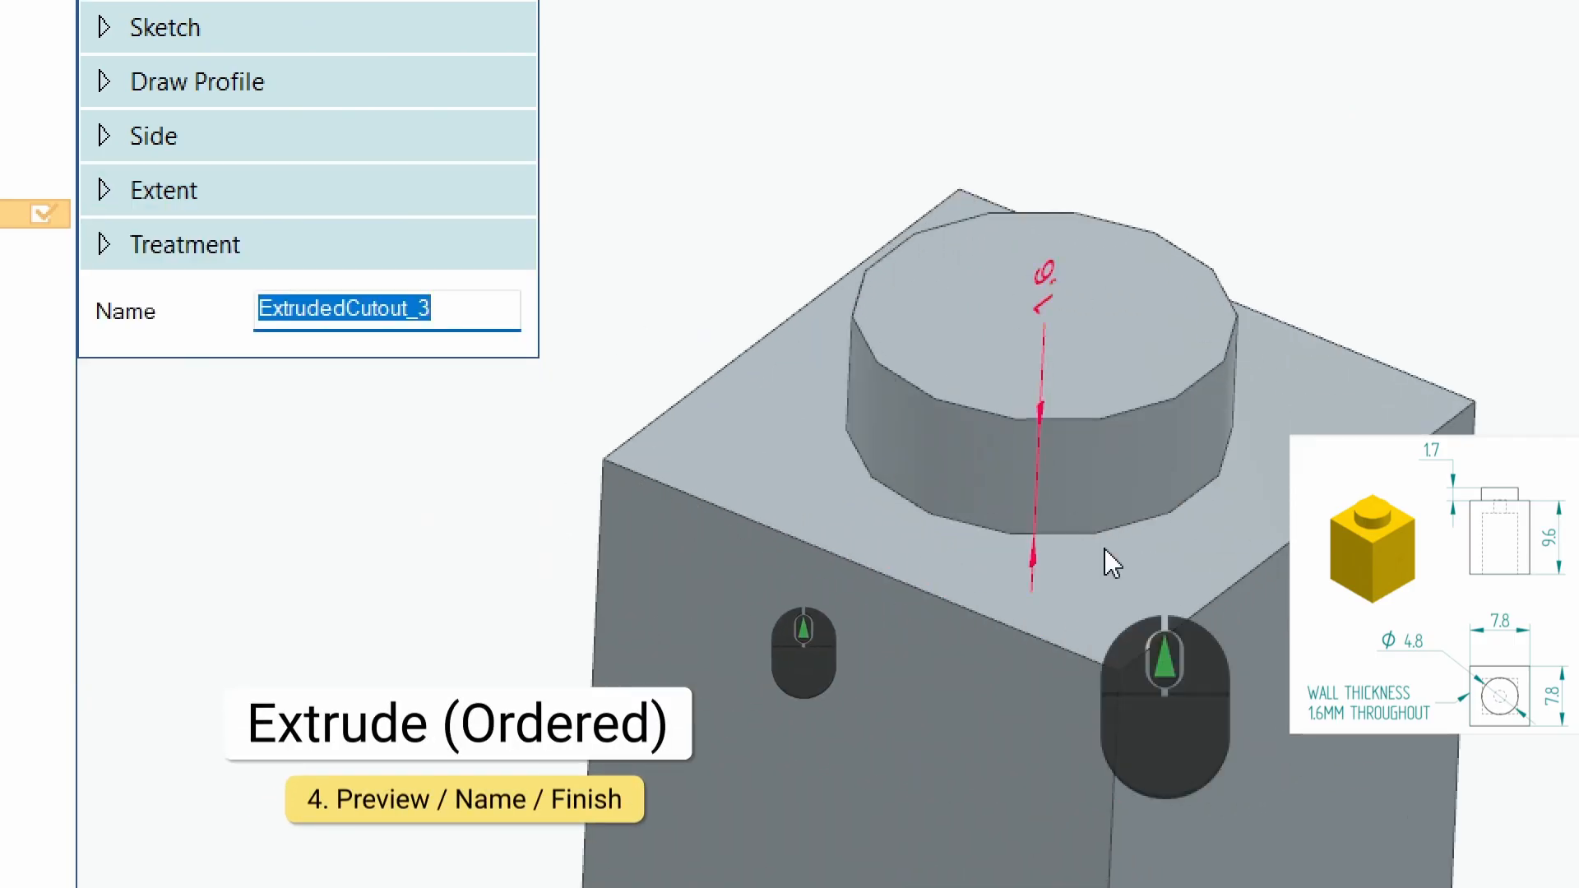
pyautogui.scroll(-2, 730, 483)
pyautogui.scroll(-4, 991, 529)
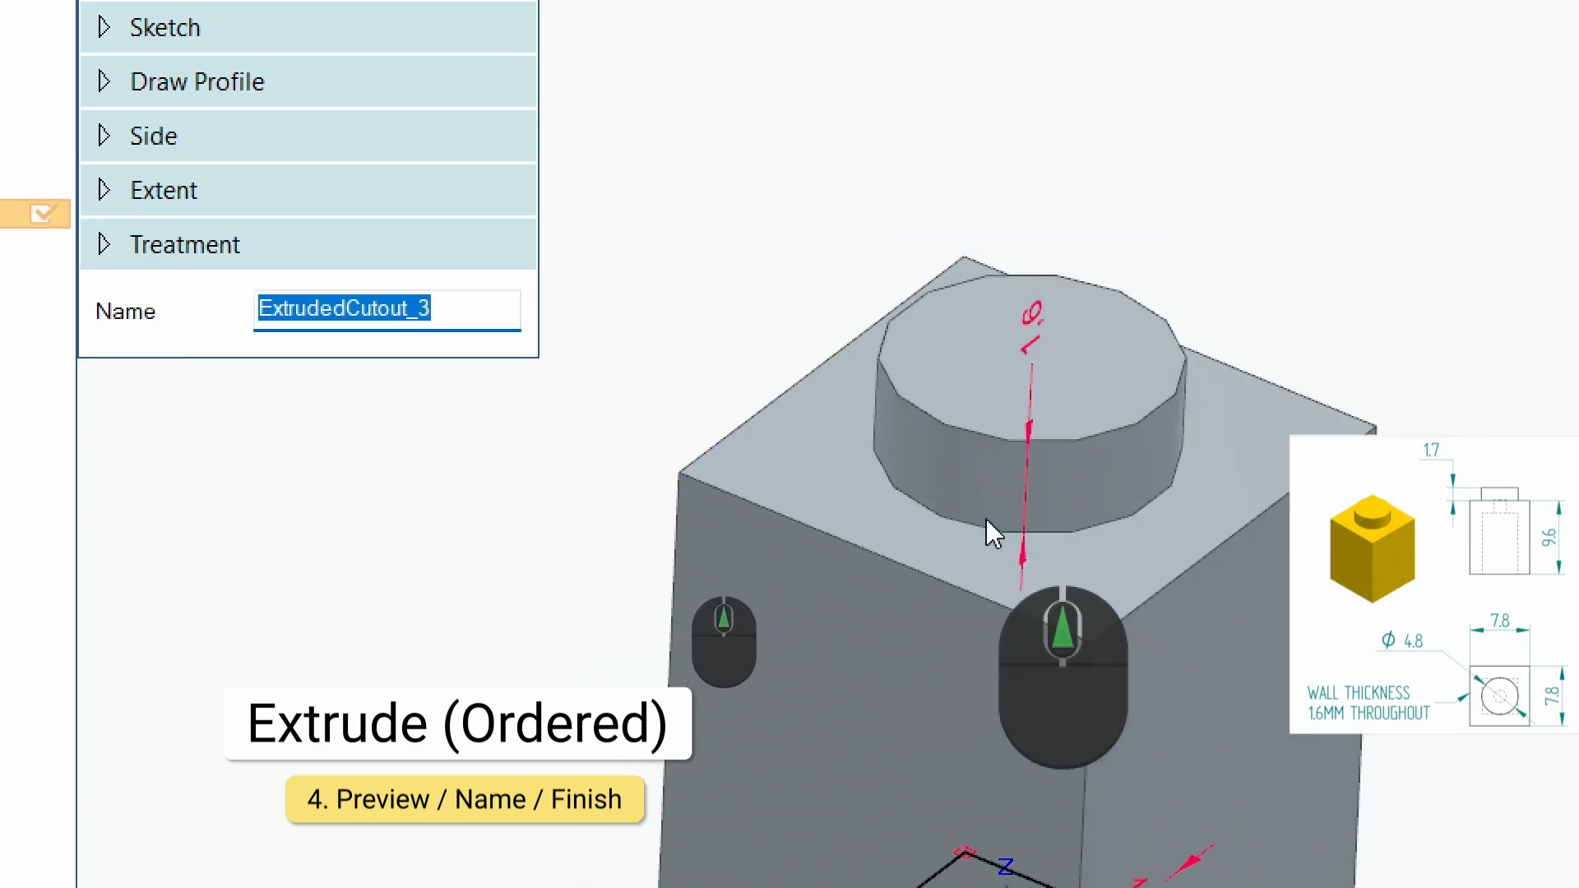
pyautogui.moveTo(971, 681); pyautogui.dragTo(1026, 572, button='middle')
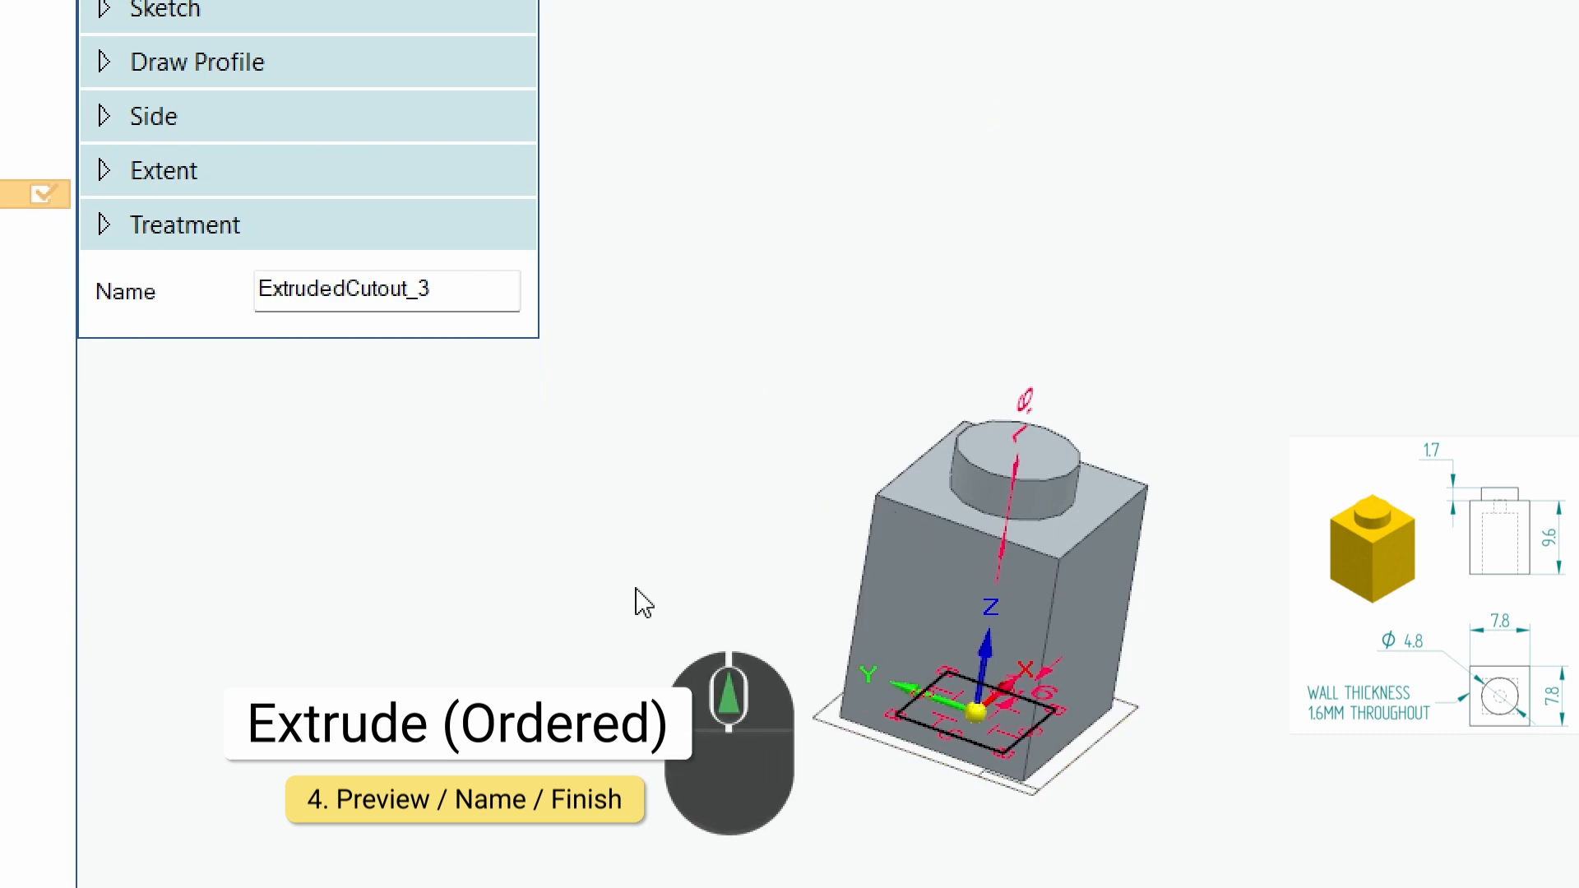
pyautogui.scroll(3, 636, 589)
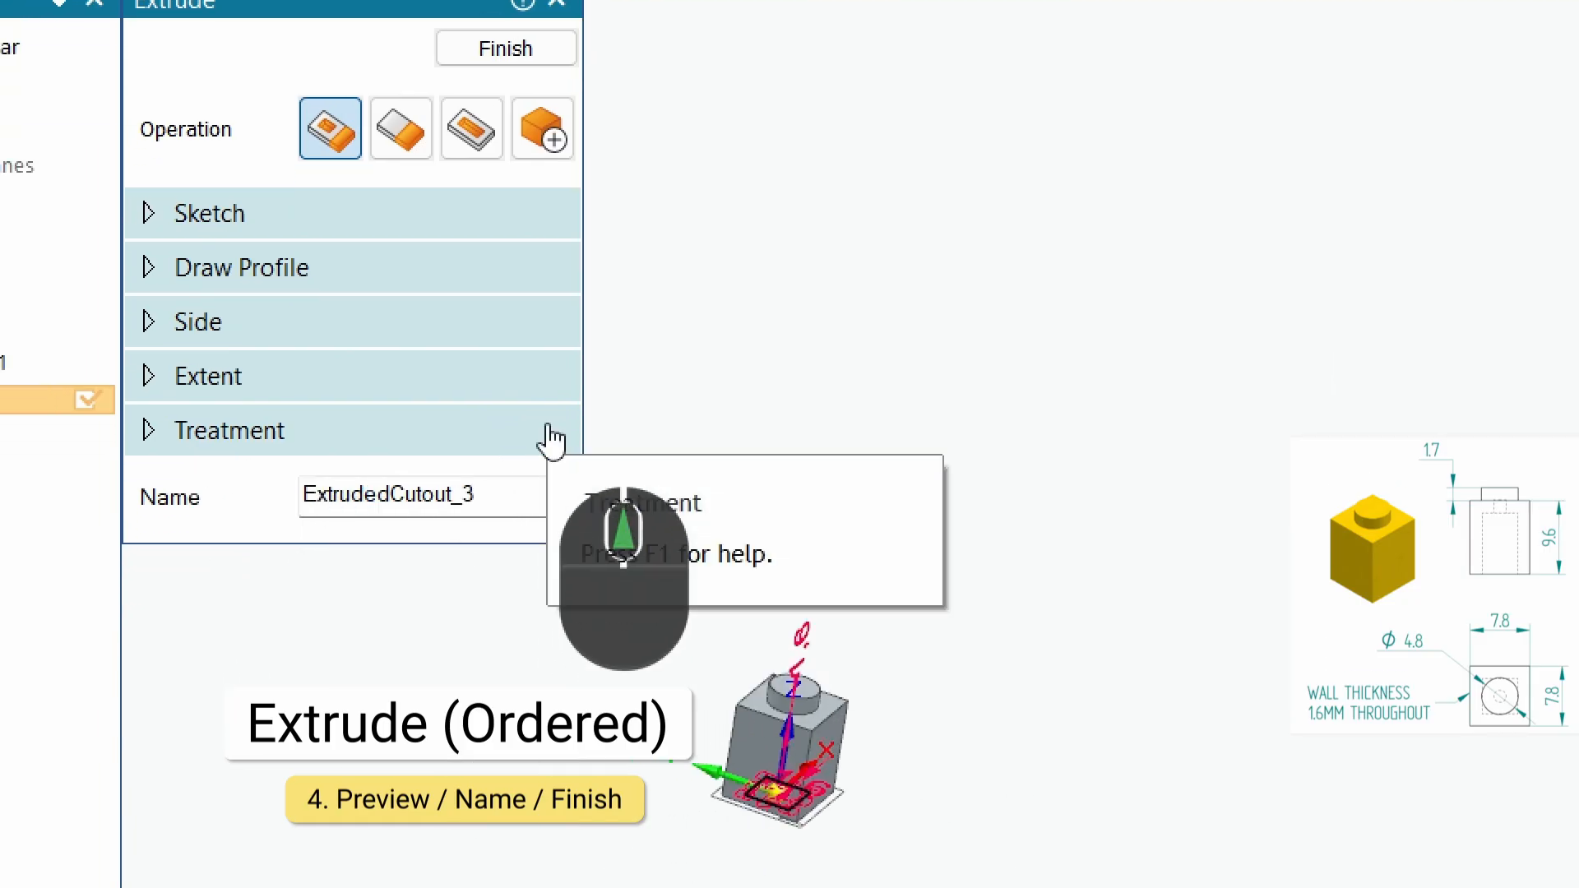
pyautogui.click(511, 46)
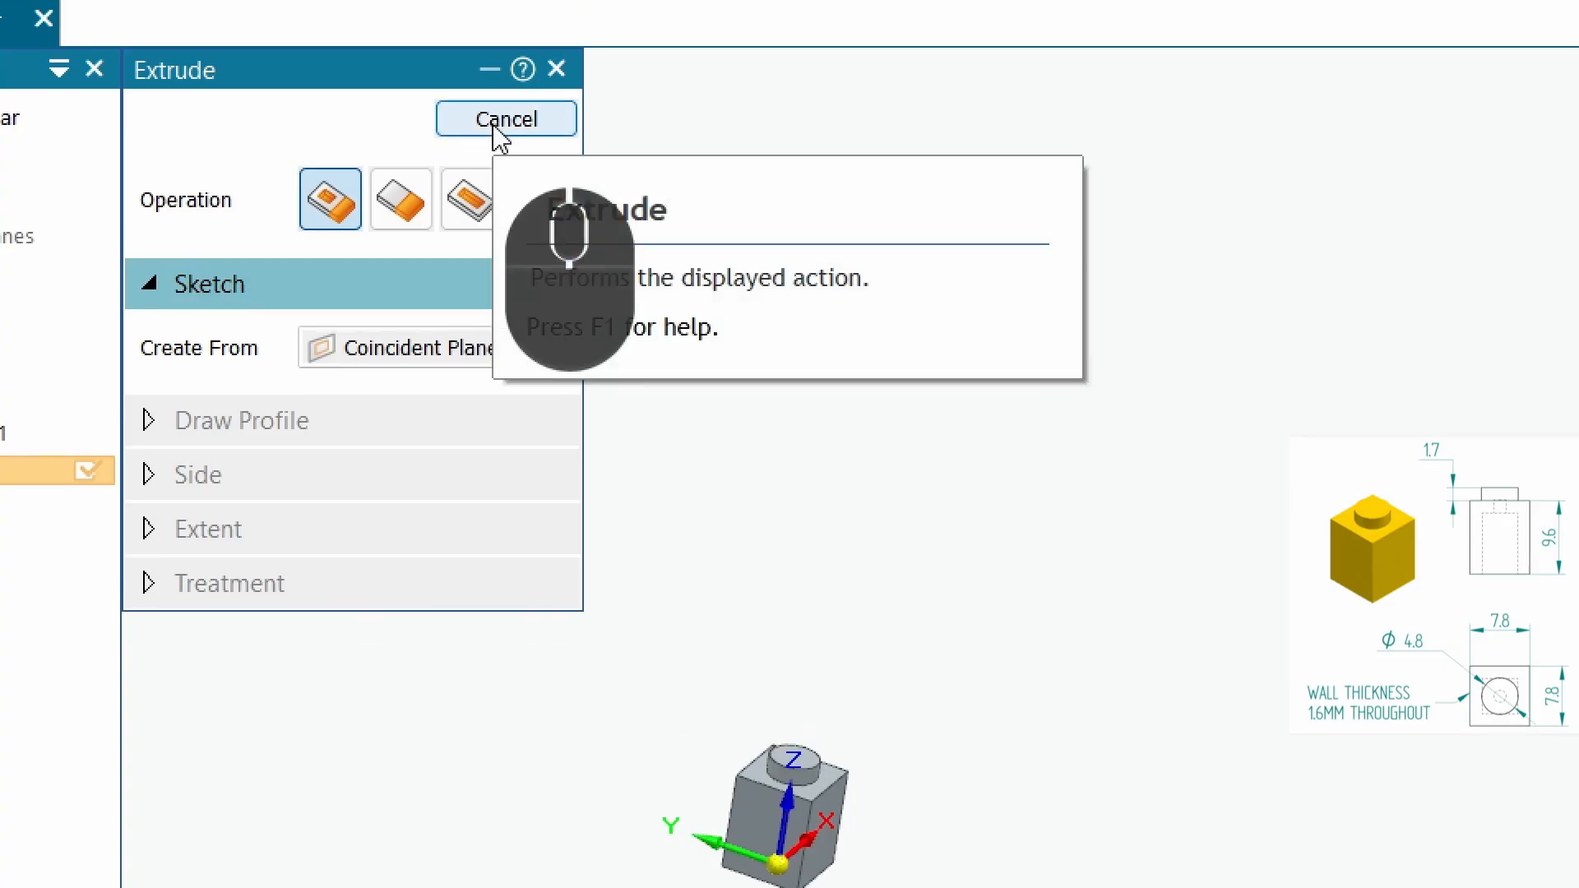
pyautogui.click(500, 143)
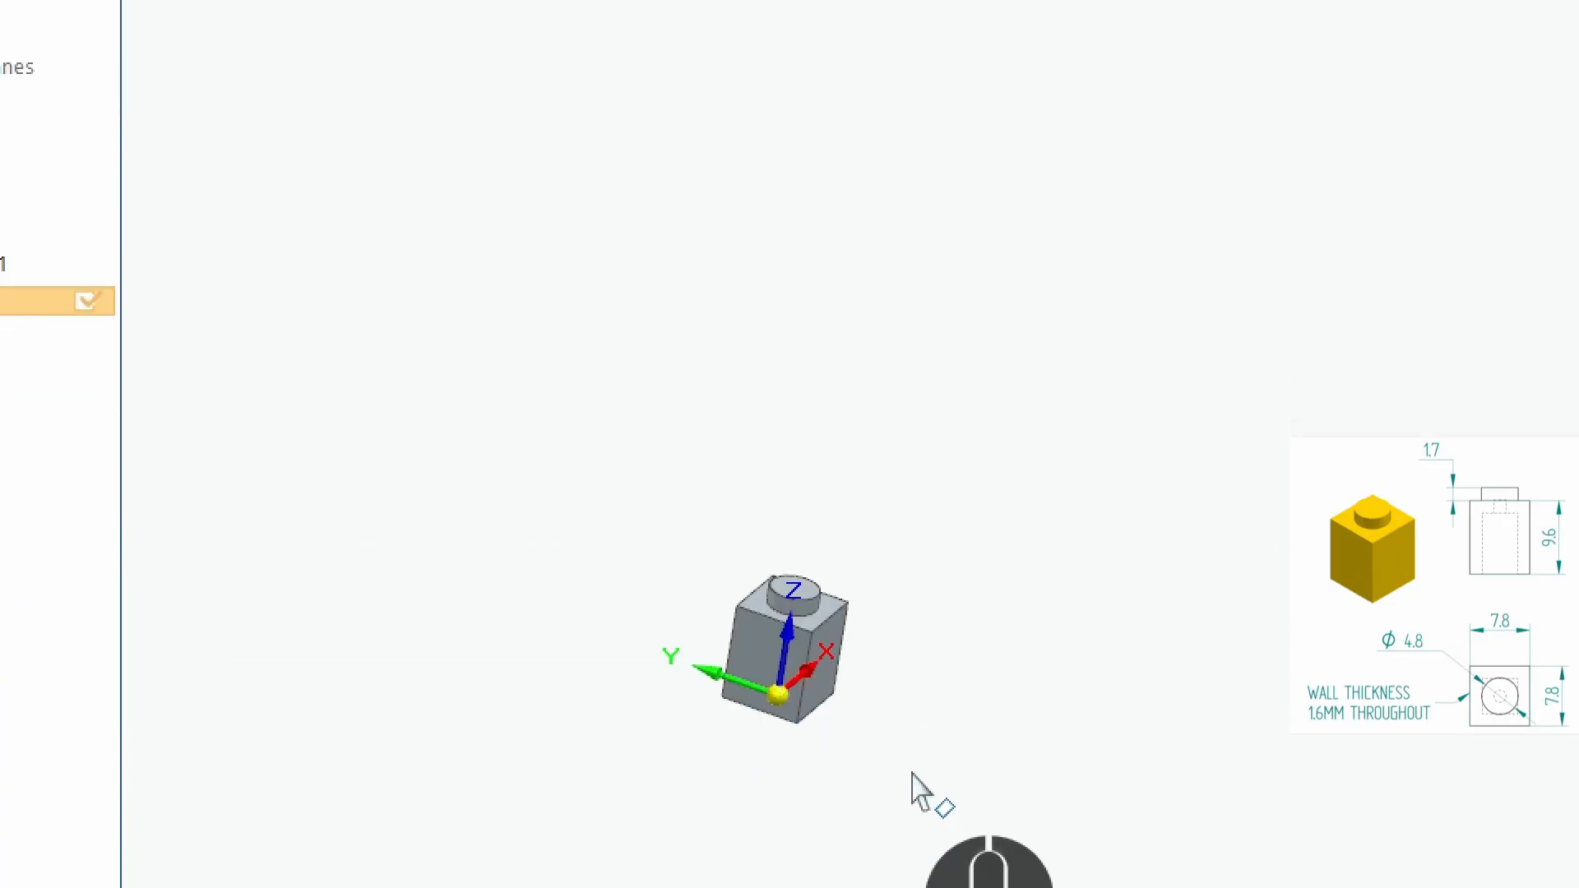
# Measure the normal distance from the cutout's inner end face to the centre of the stud's base circle.
pyautogui.scroll(-6, 793, 625)
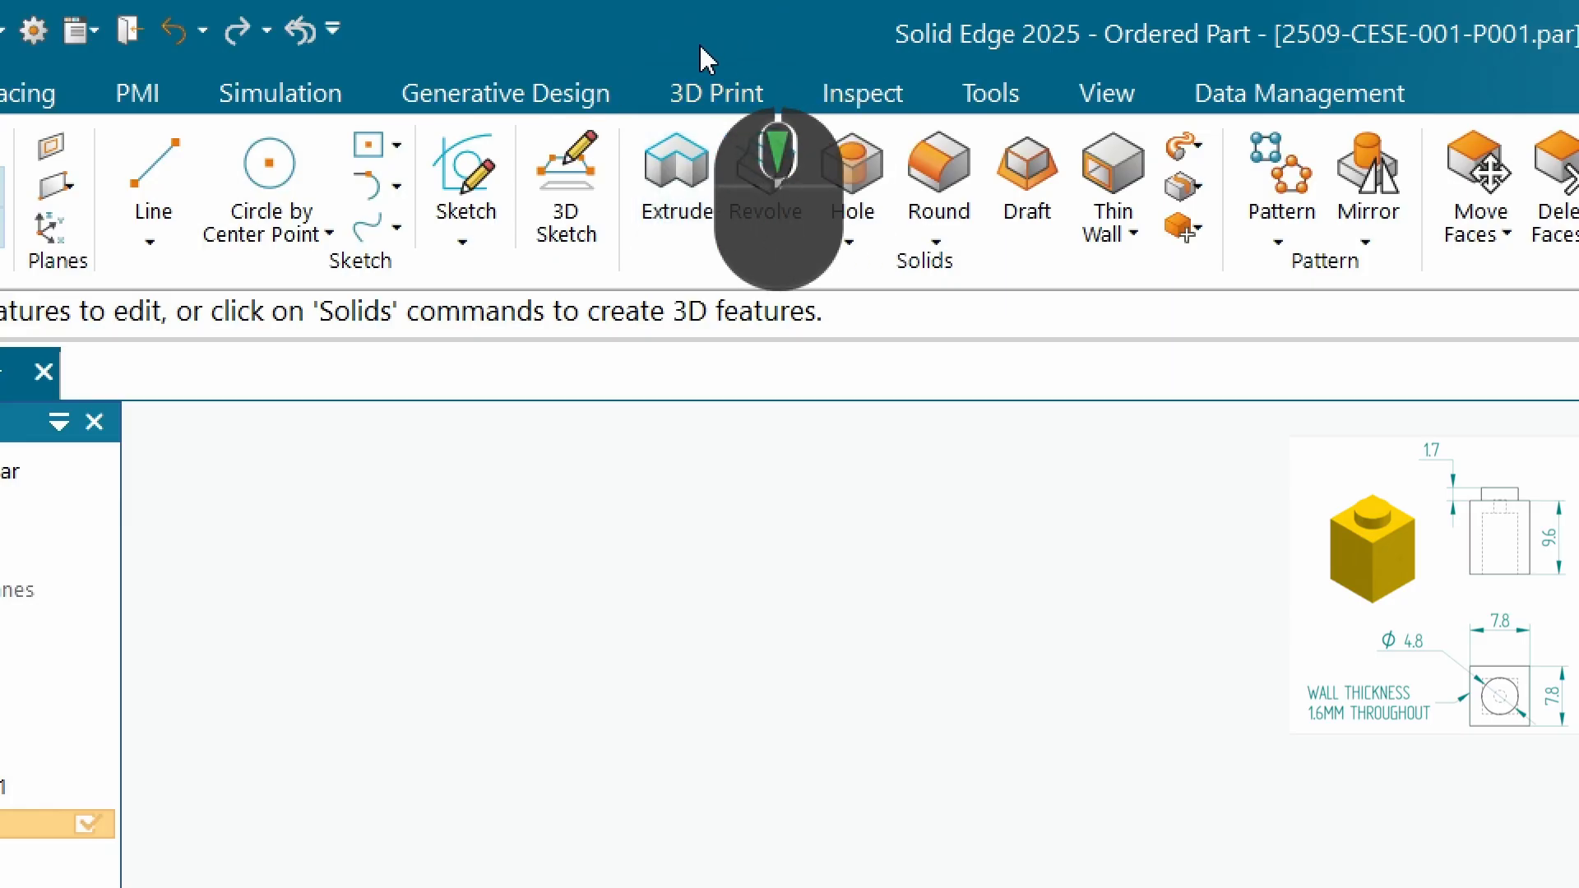
pyautogui.click(862, 94)
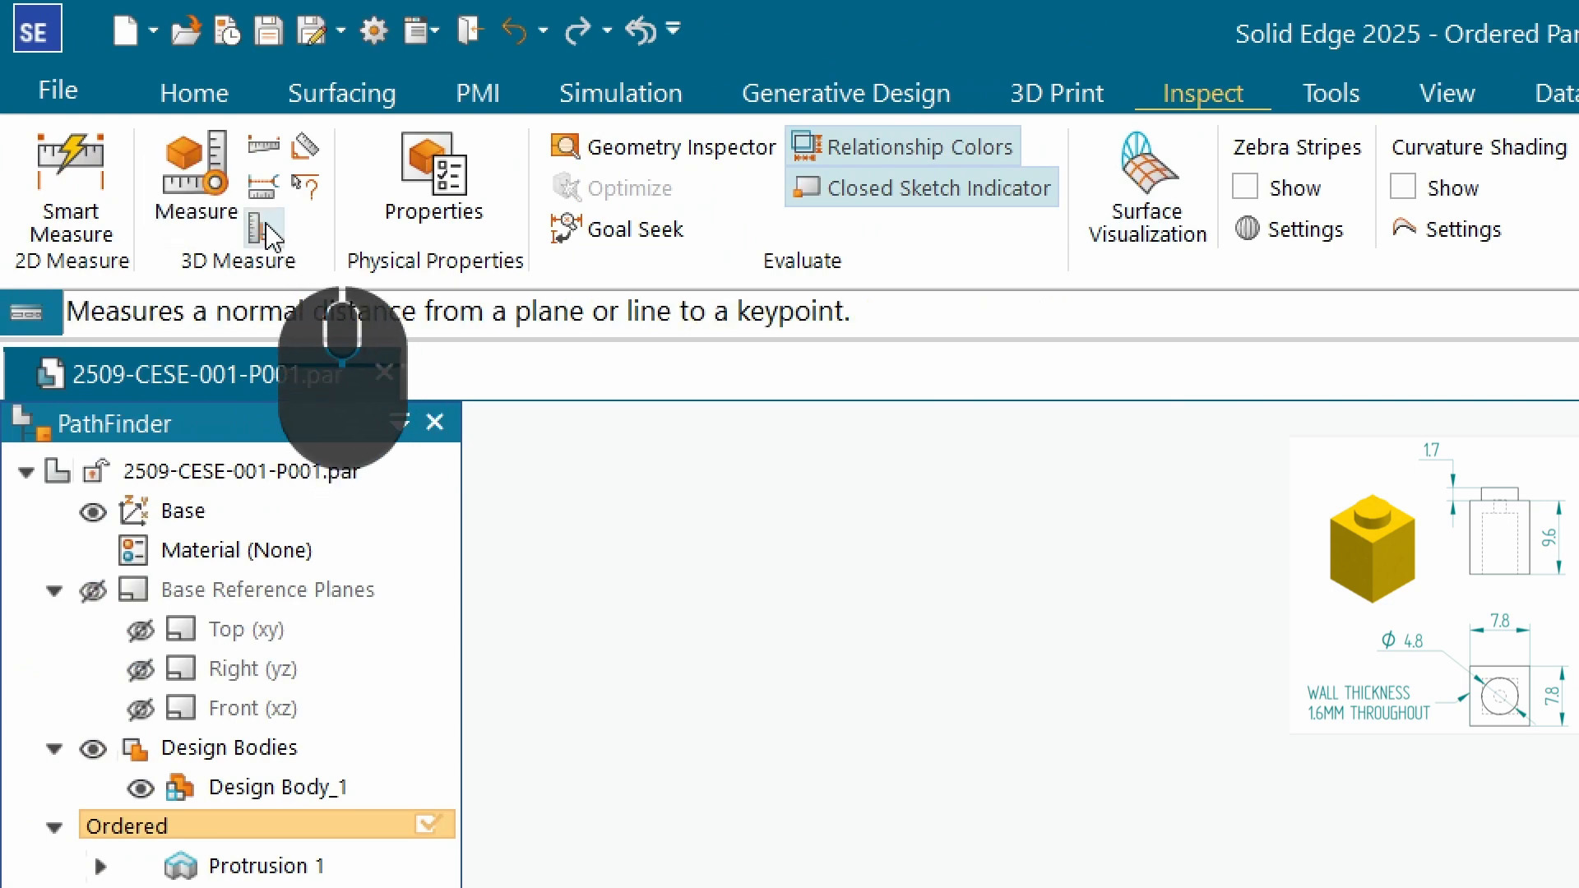
pyautogui.click(265, 231)
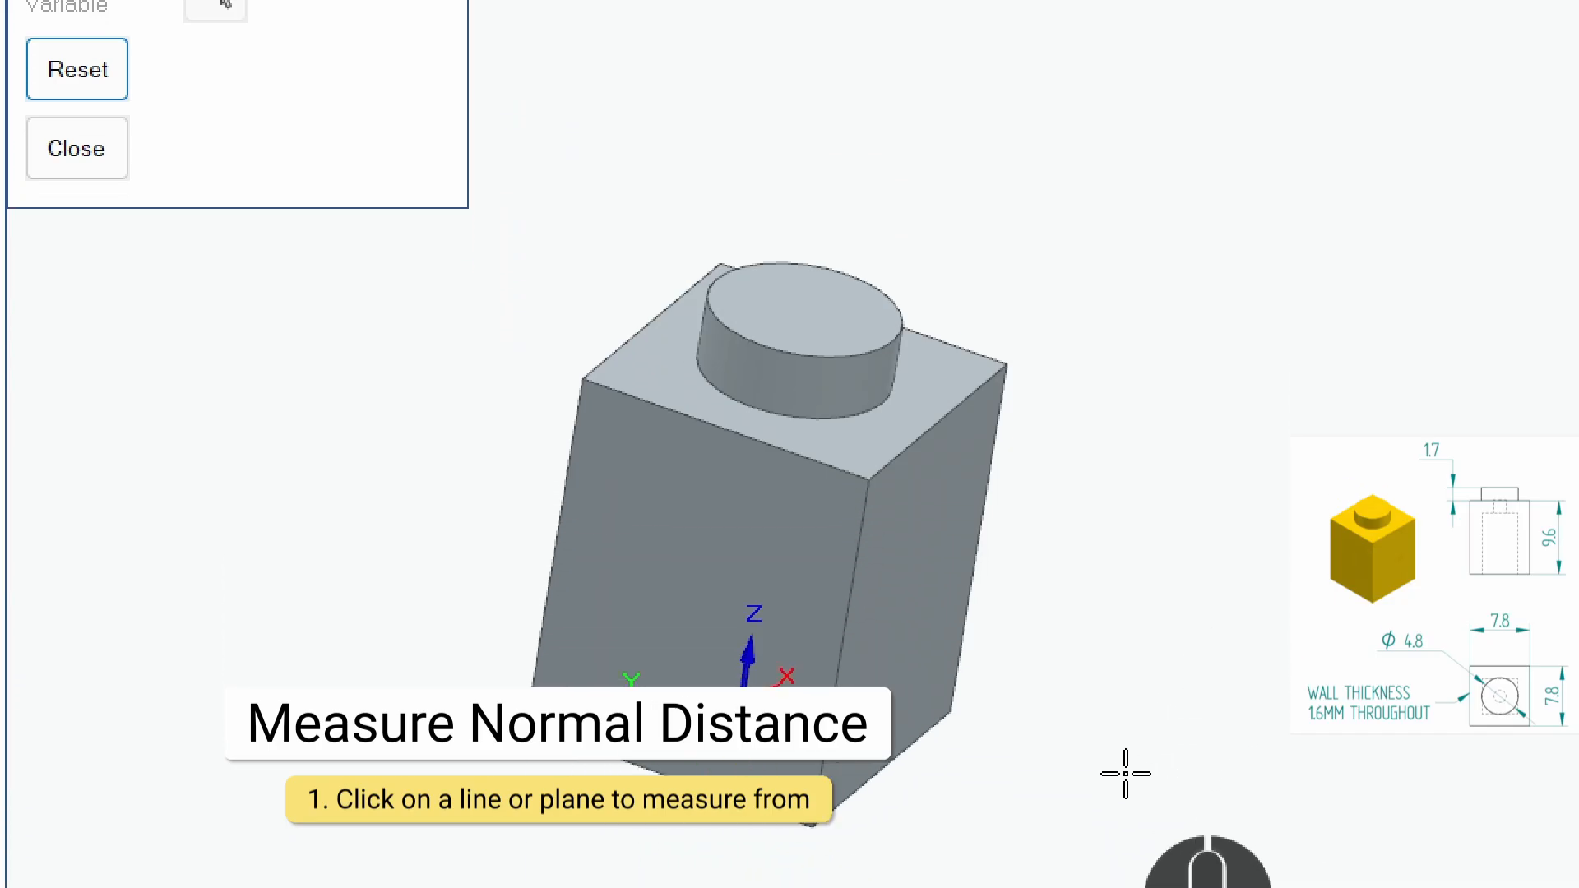
pyautogui.moveTo(927, 718); pyautogui.dragTo(973, 200, button='middle')
pyautogui.click(817, 511)
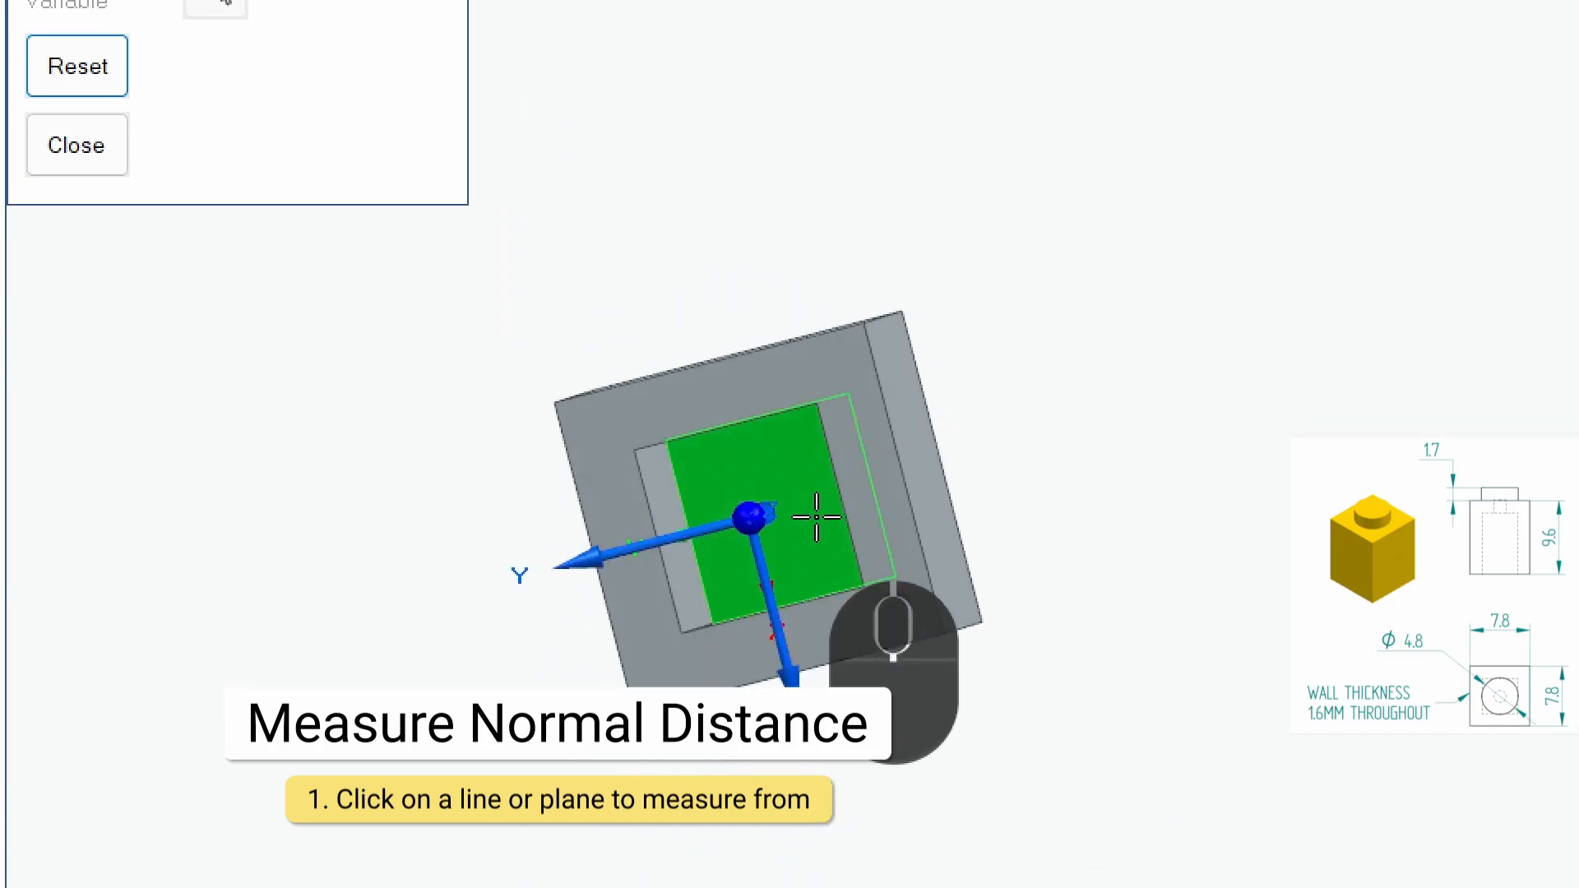
pyautogui.moveTo(811, 352); pyautogui.dragTo(795, 686, button='middle')
pyautogui.moveTo(995, 322); pyautogui.dragTo(1174, 324, button='middle')
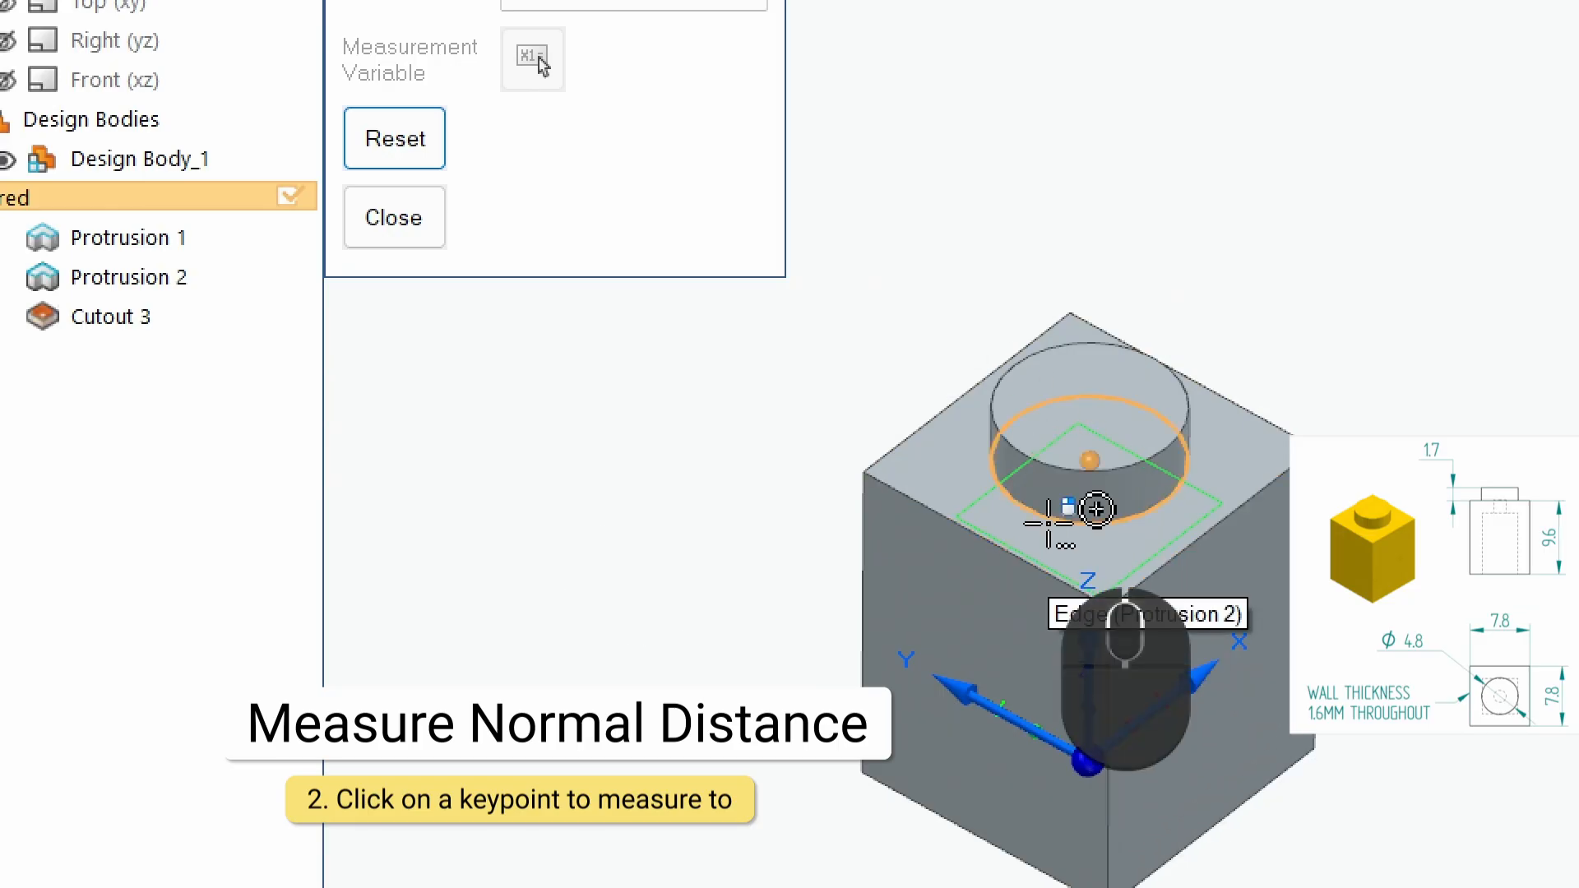
pyautogui.click(1051, 526)
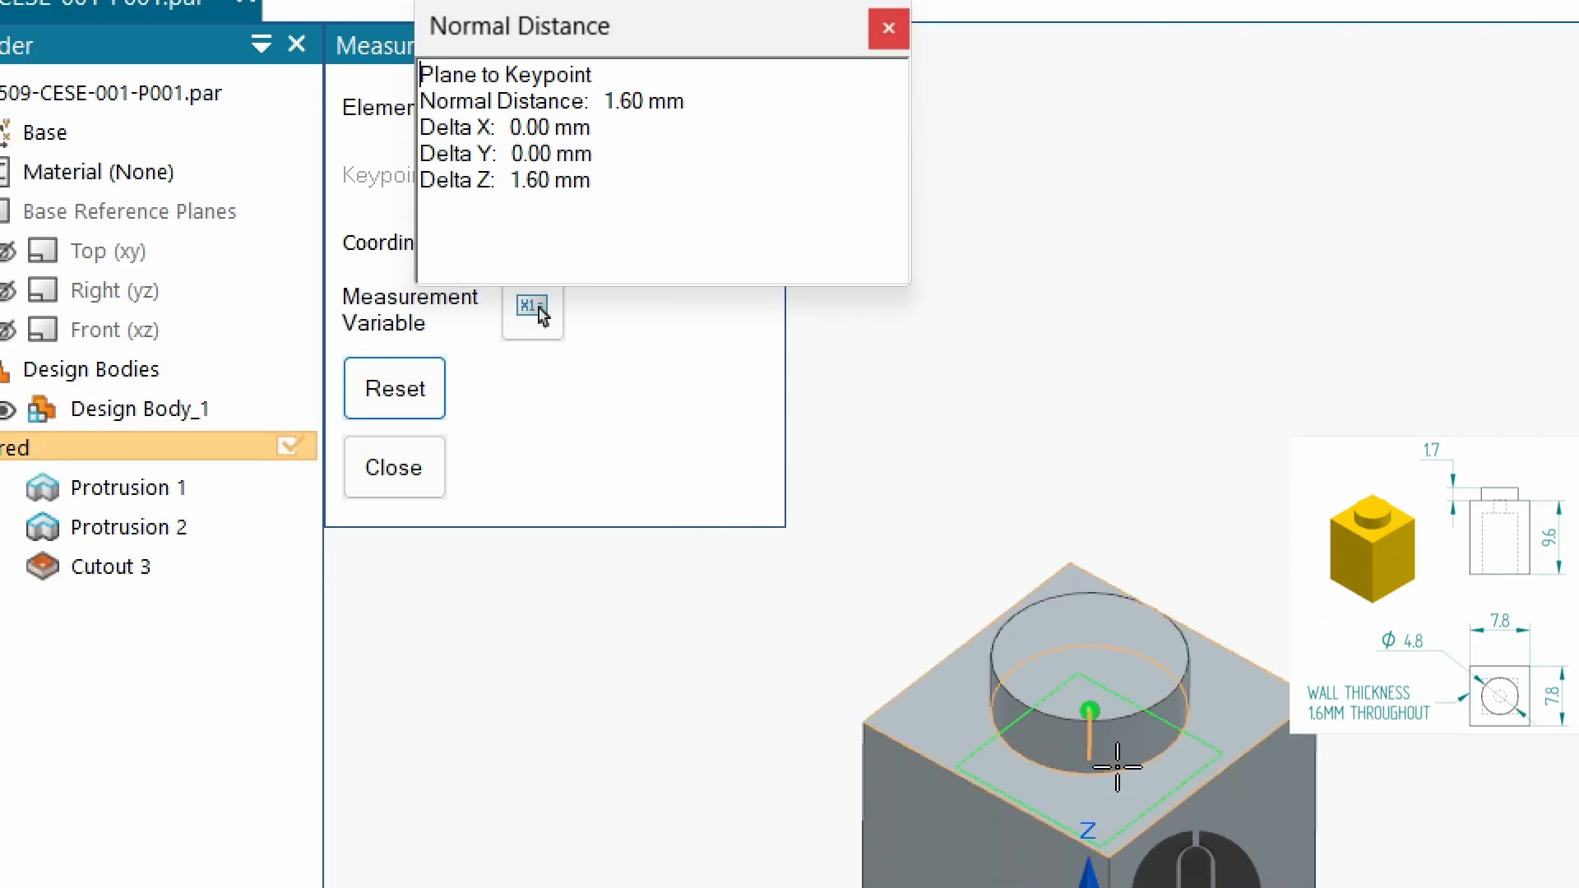
# Check the measured wall distance in the Left view of the block and close the Normal Distance measurement.
pyautogui.moveTo(1060, 769); pyautogui.dragTo(1073, 665, button='middle')
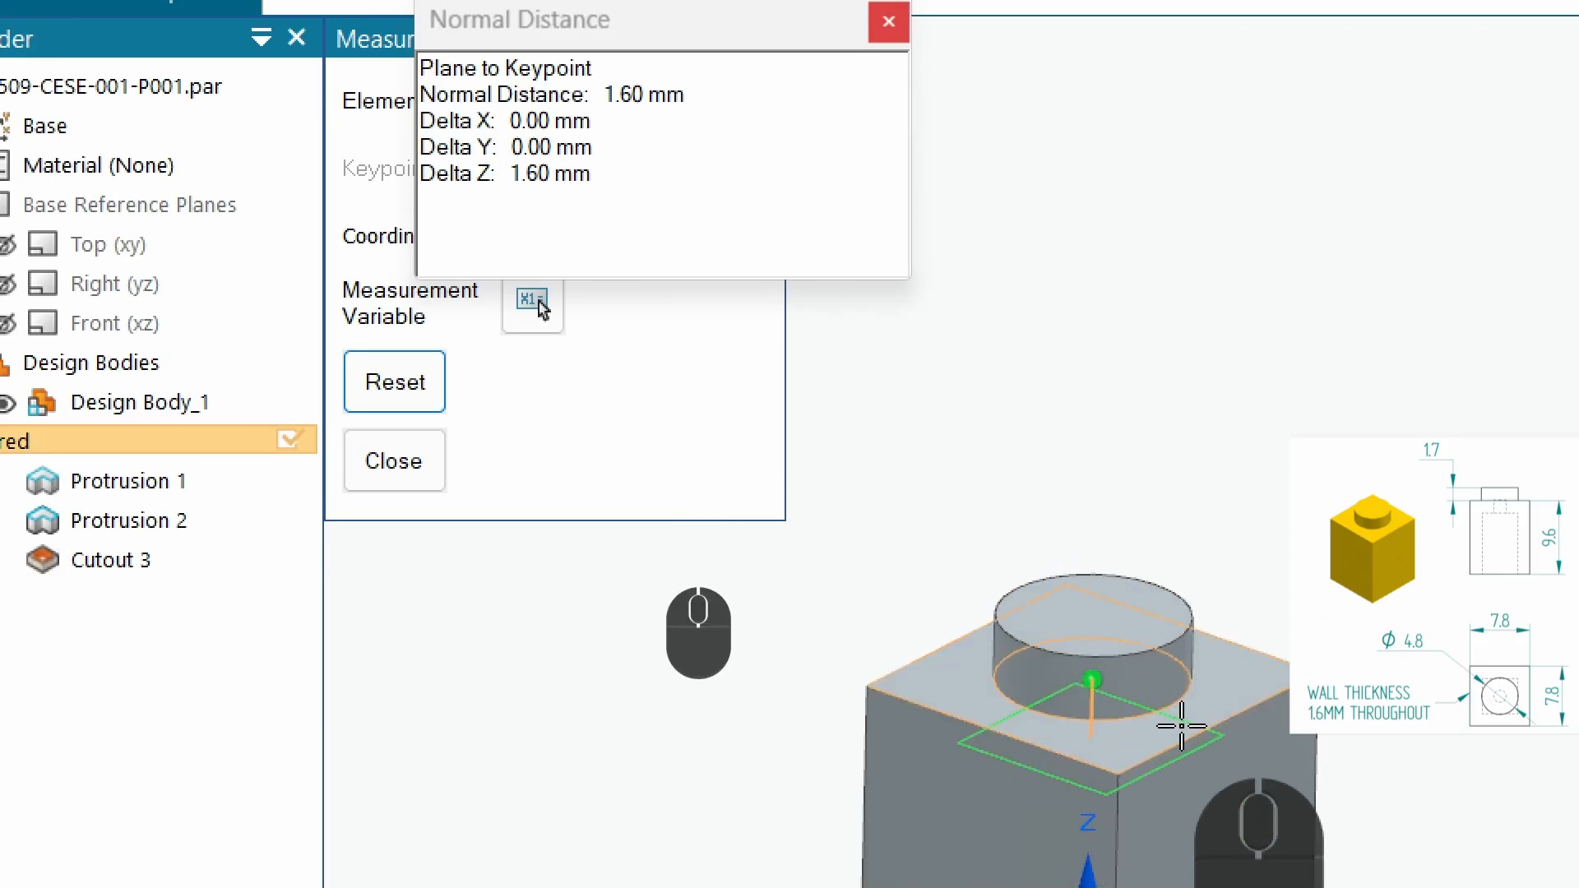
pyautogui.scroll(1, 748, 810)
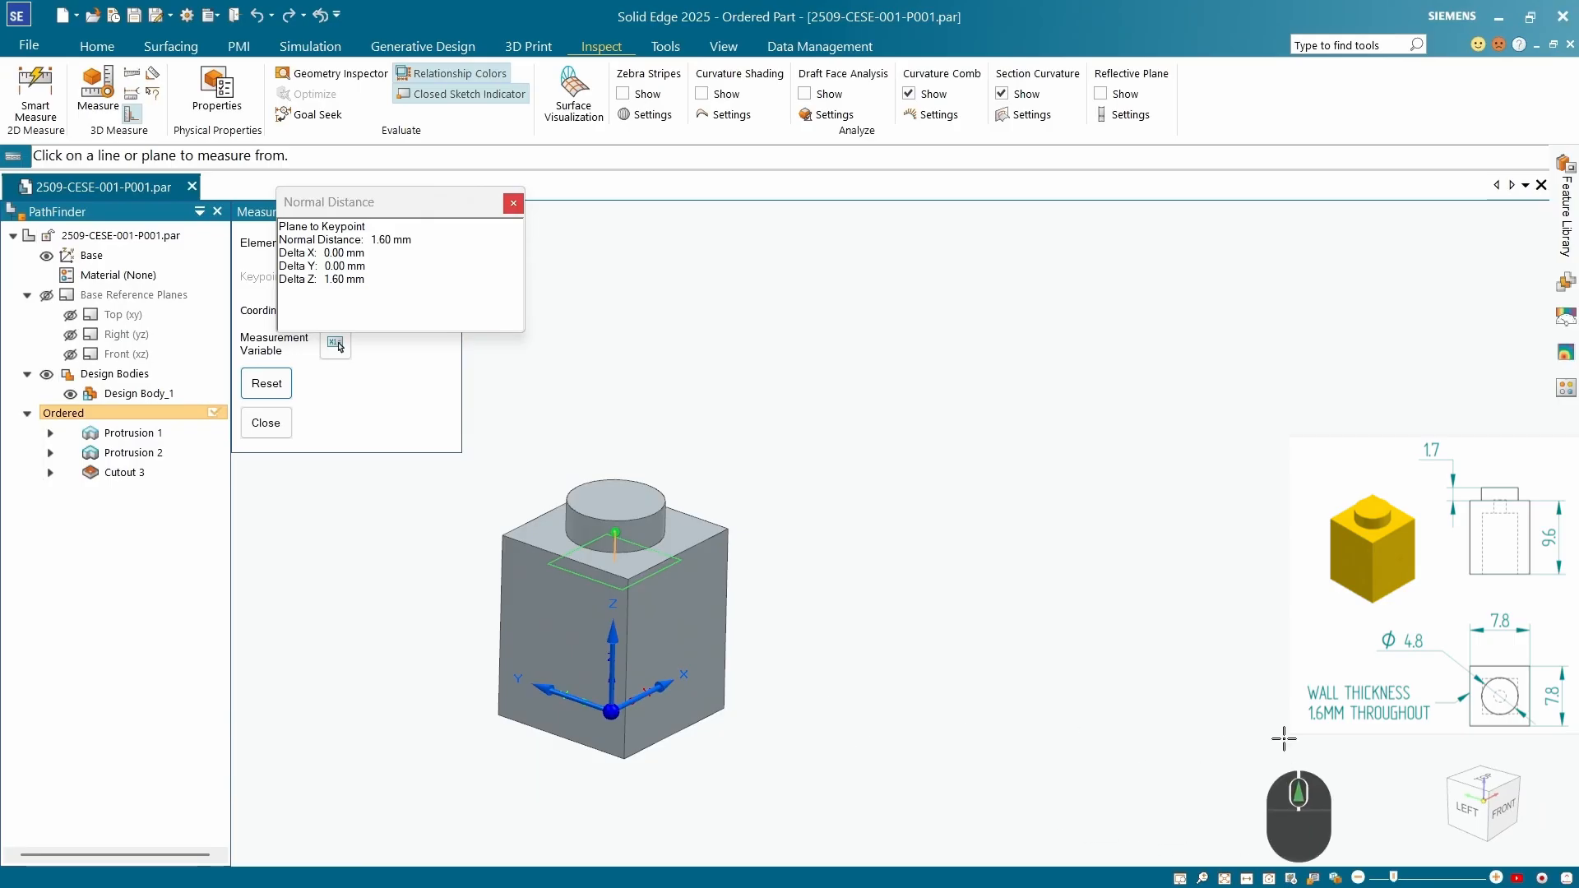
pyautogui.click(1455, 798)
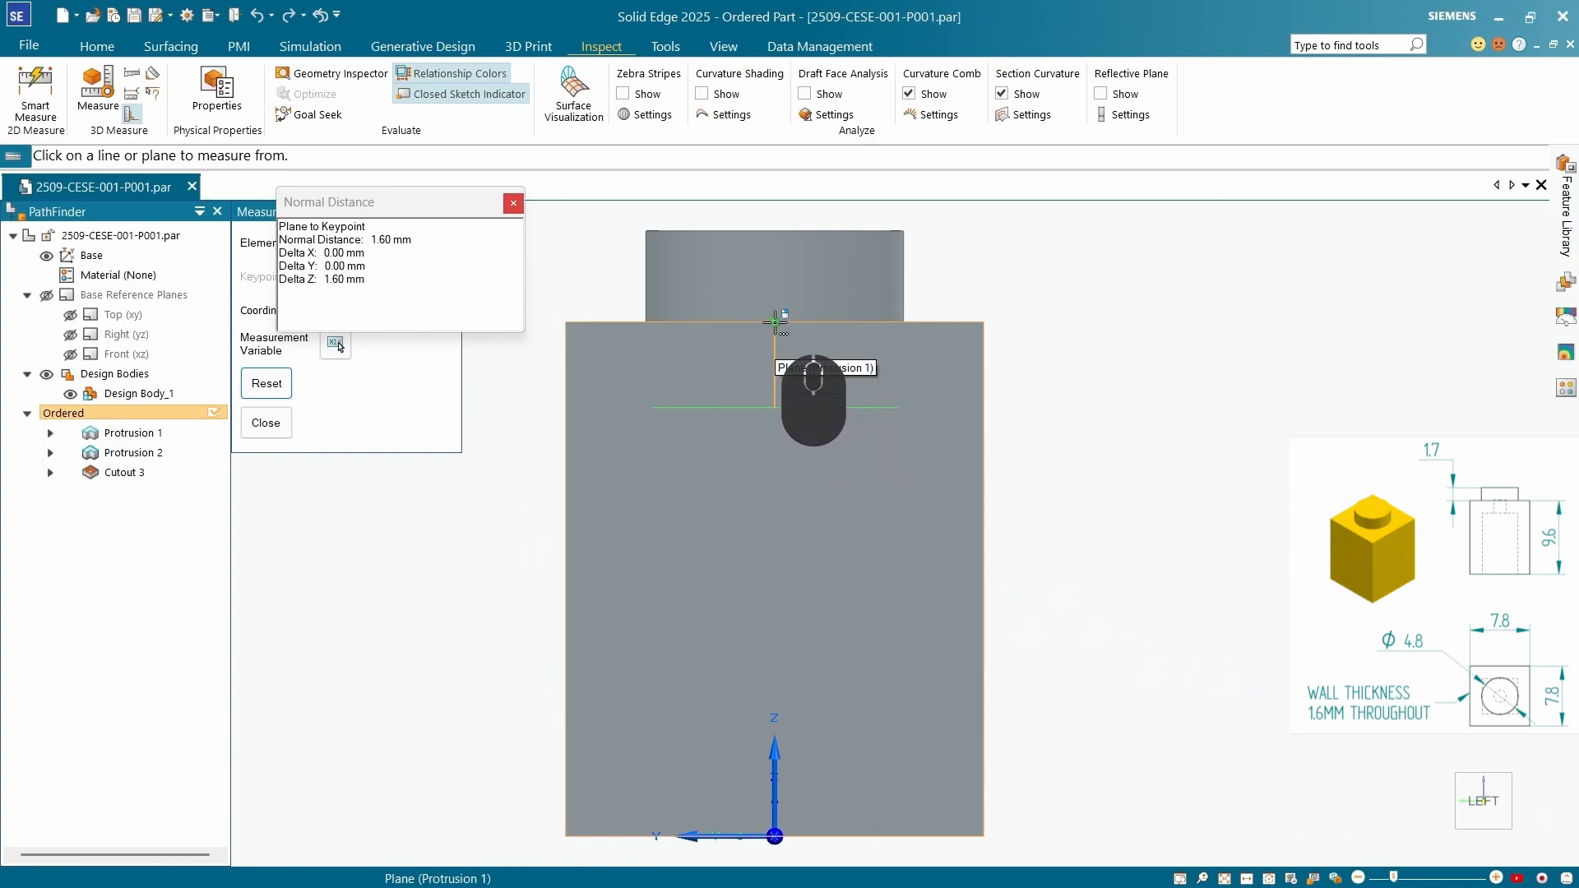
pyautogui.moveTo(836, 298); pyautogui.dragTo(793, 366, button='middle')
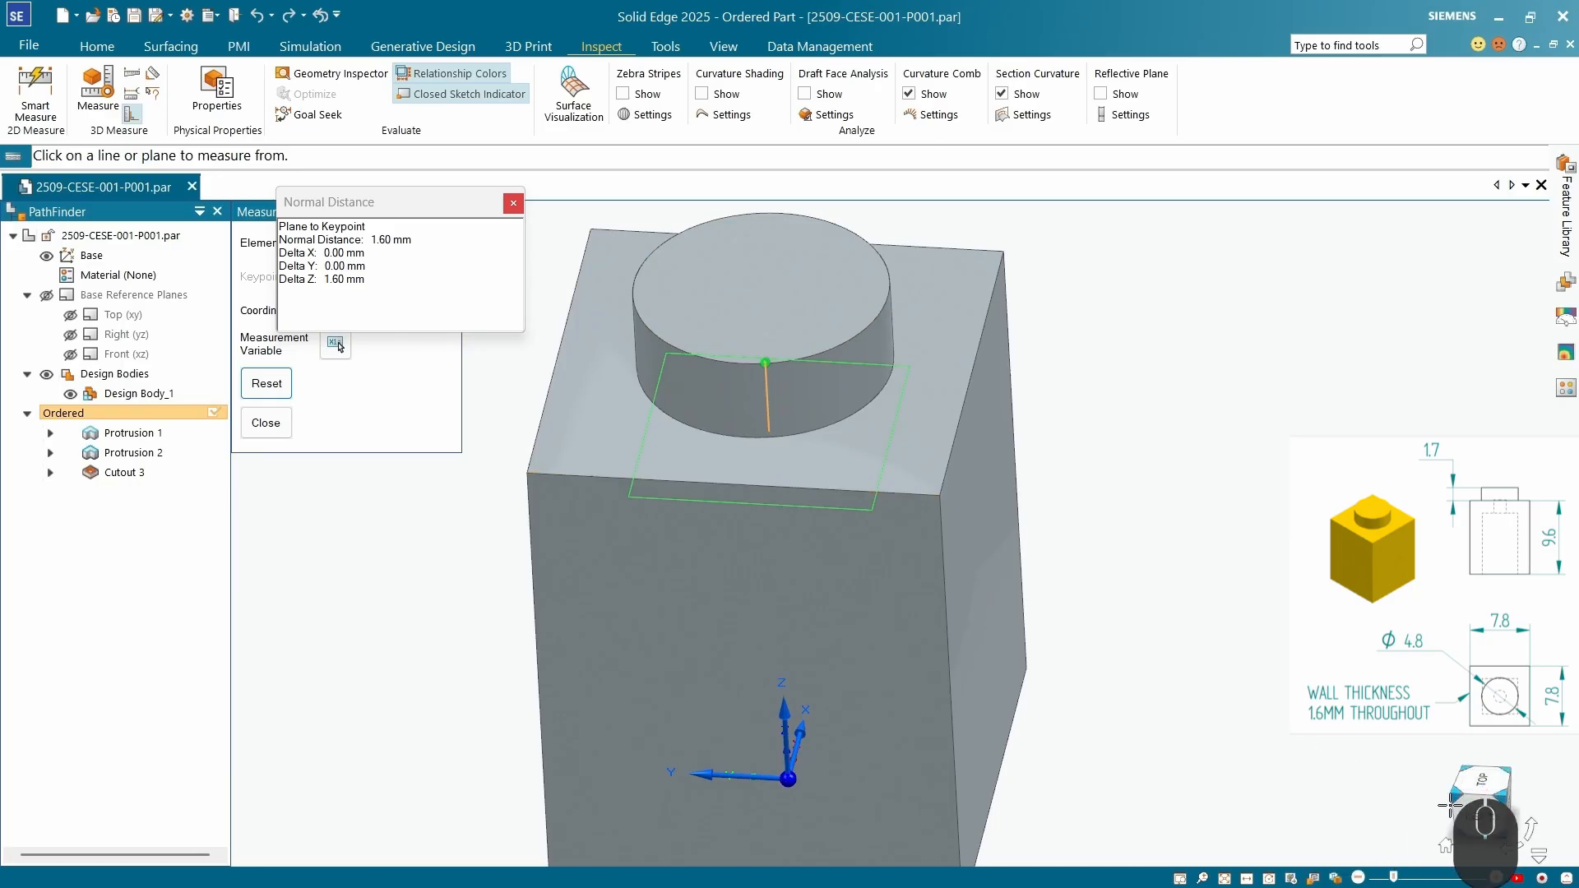
pyautogui.click(1475, 816)
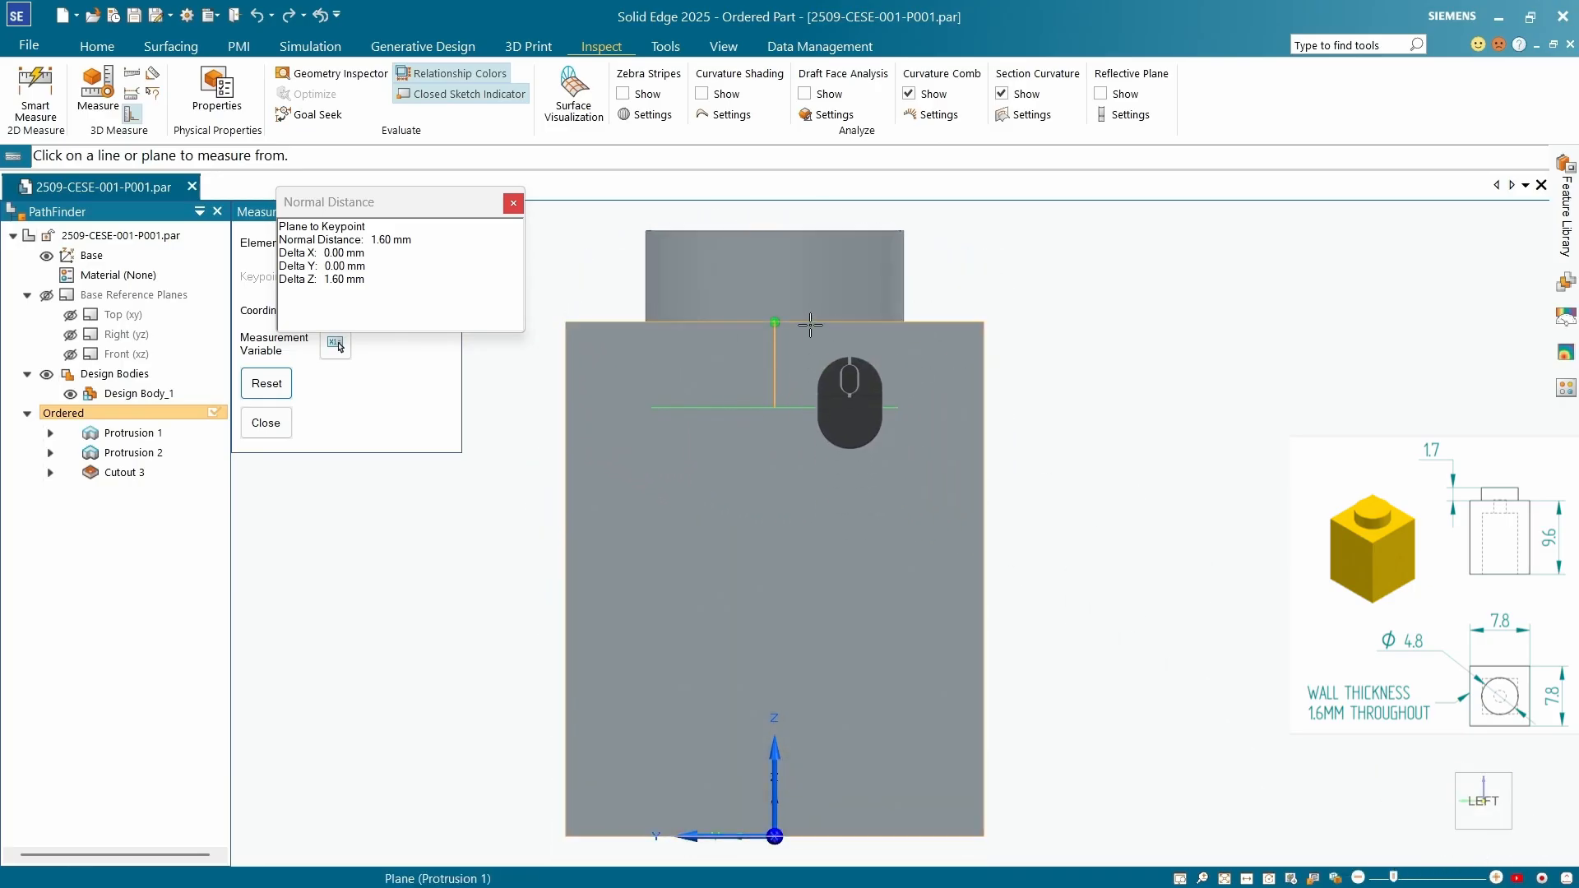
pyautogui.click(512, 205)
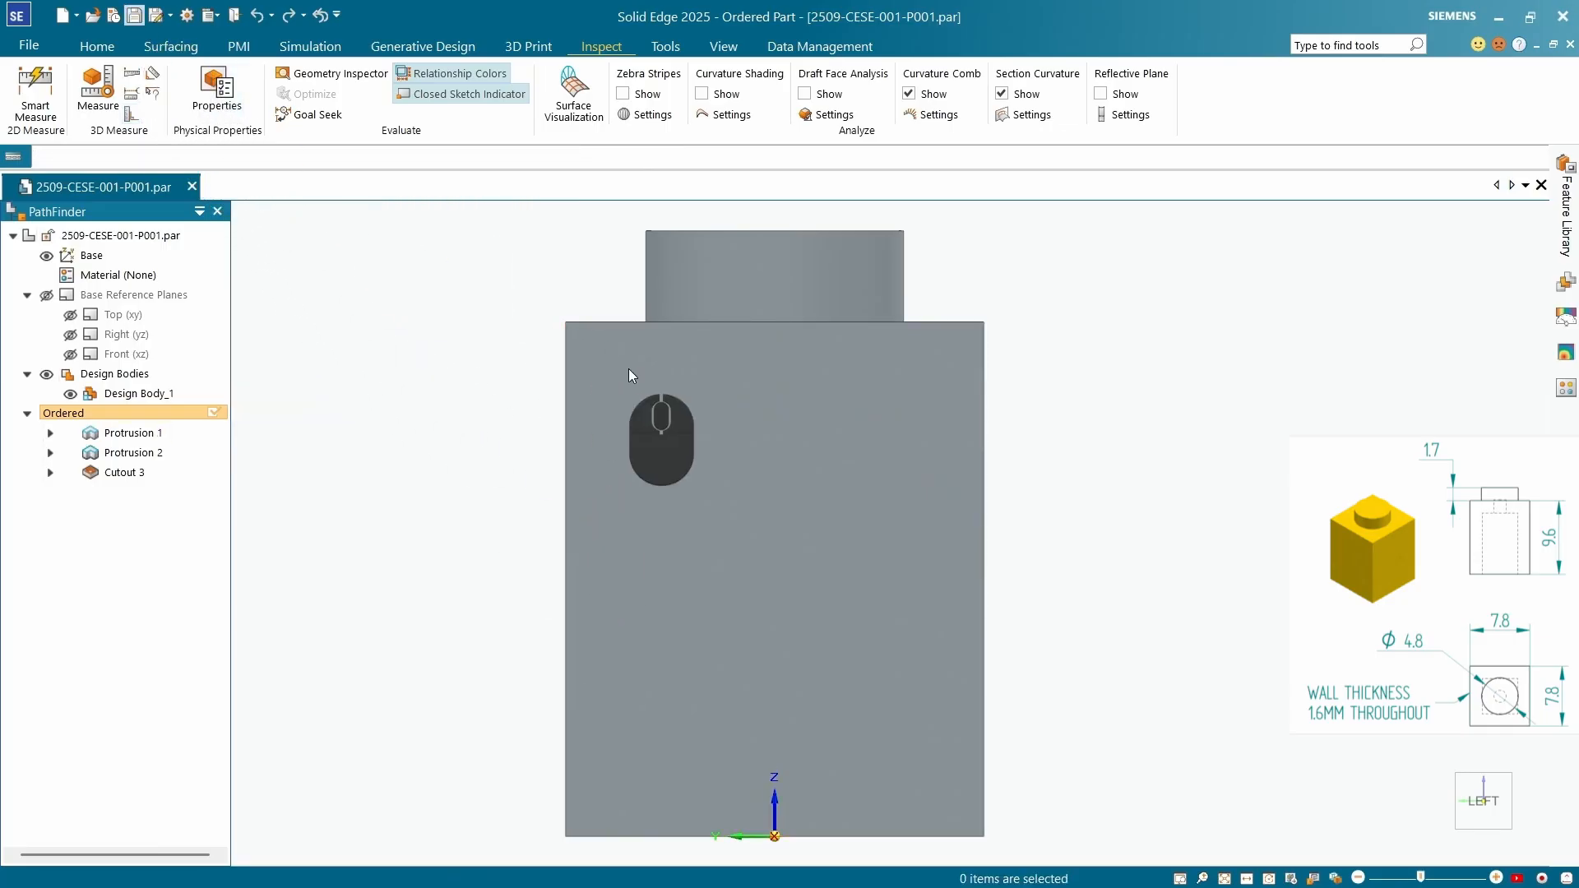
# Start an Extrude with Coincident Plane on the inner end face of the underside cutout.
pyautogui.moveTo(666, 557); pyautogui.dragTo(724, 502, button='middle')
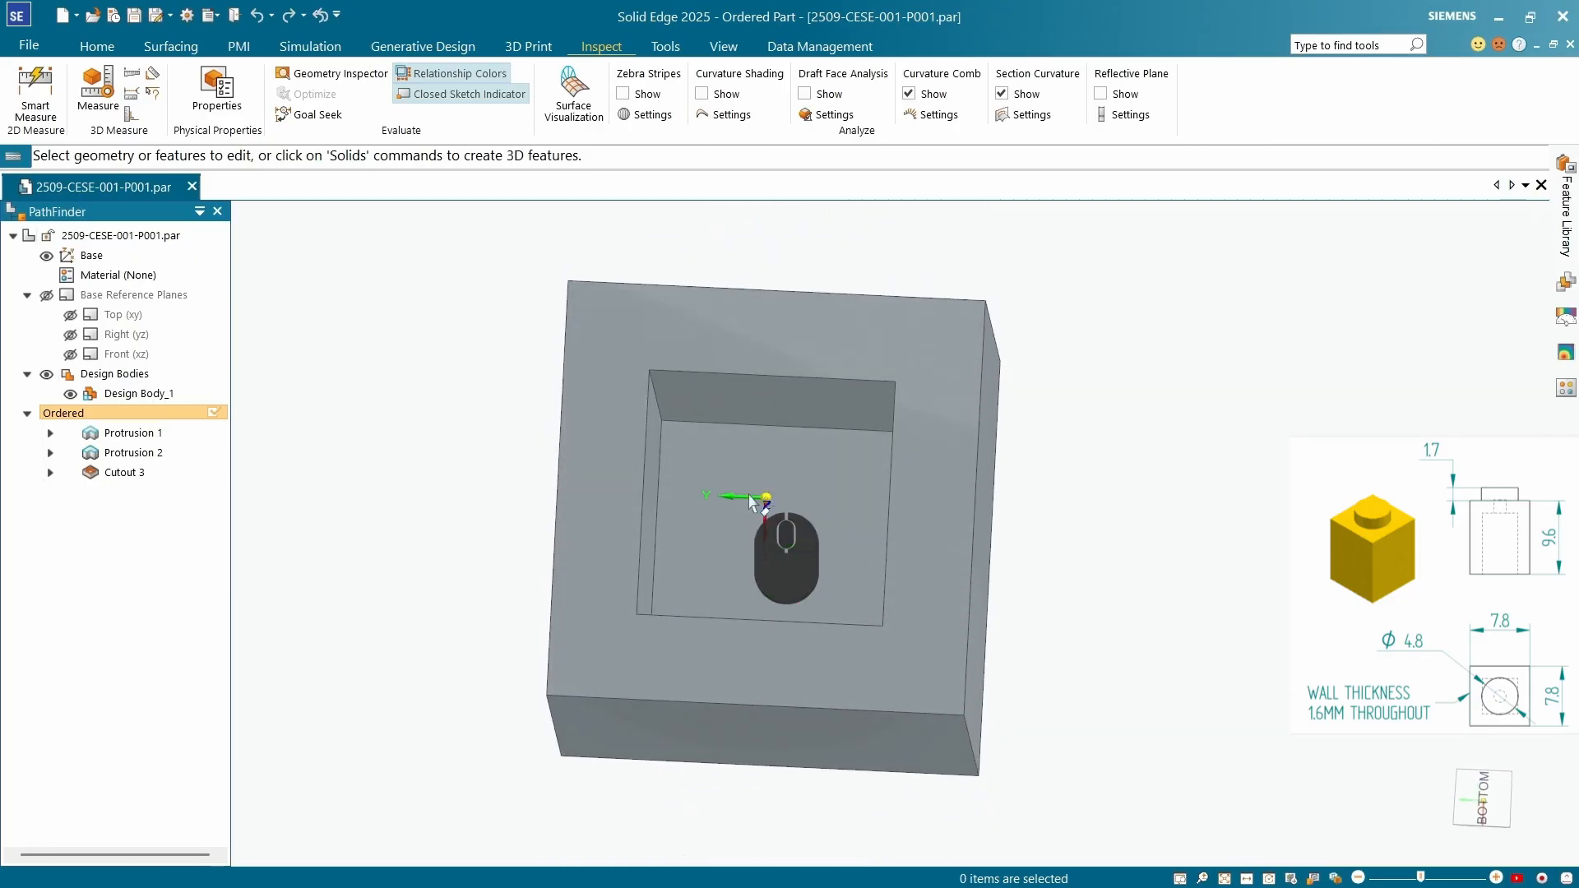
pyautogui.moveTo(880, 530); pyautogui.dragTo(978, 461, button='middle')
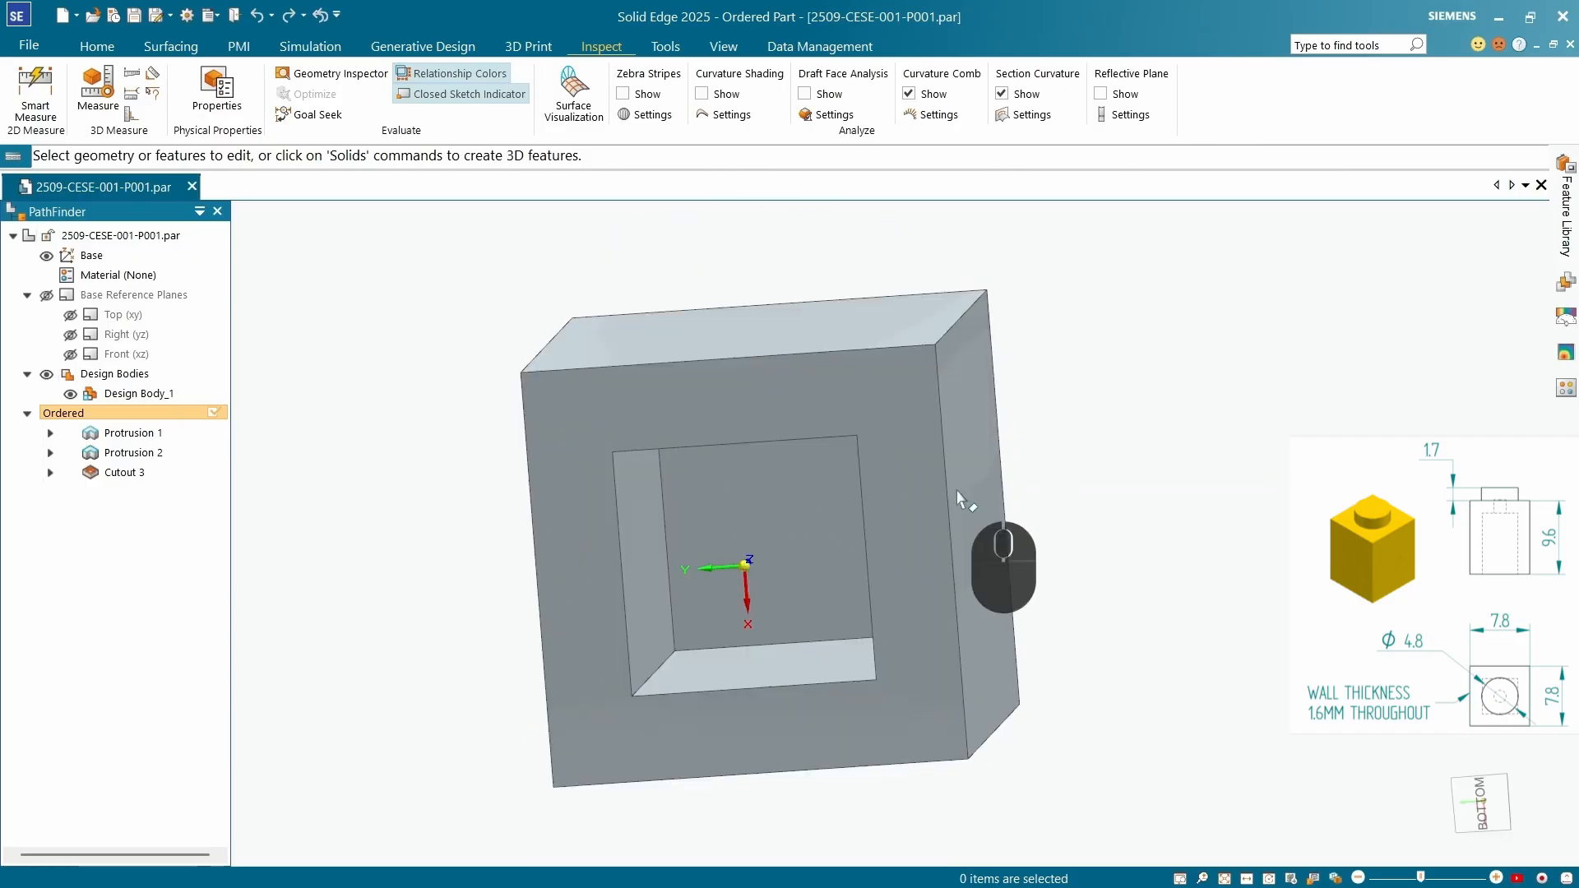
pyautogui.click(98, 48)
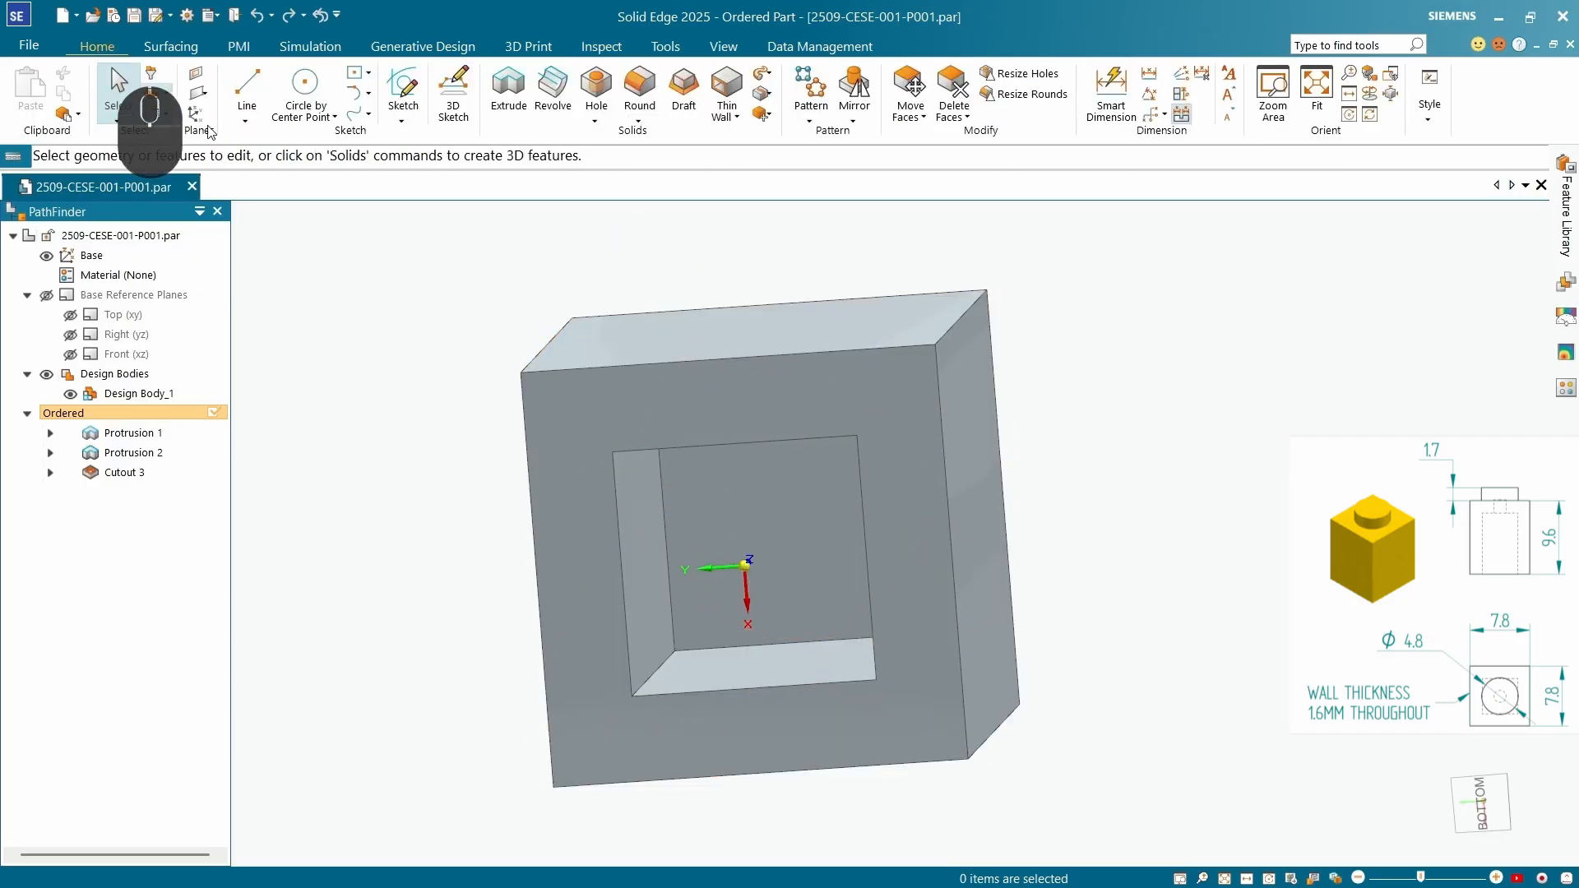
pyautogui.click(510, 82)
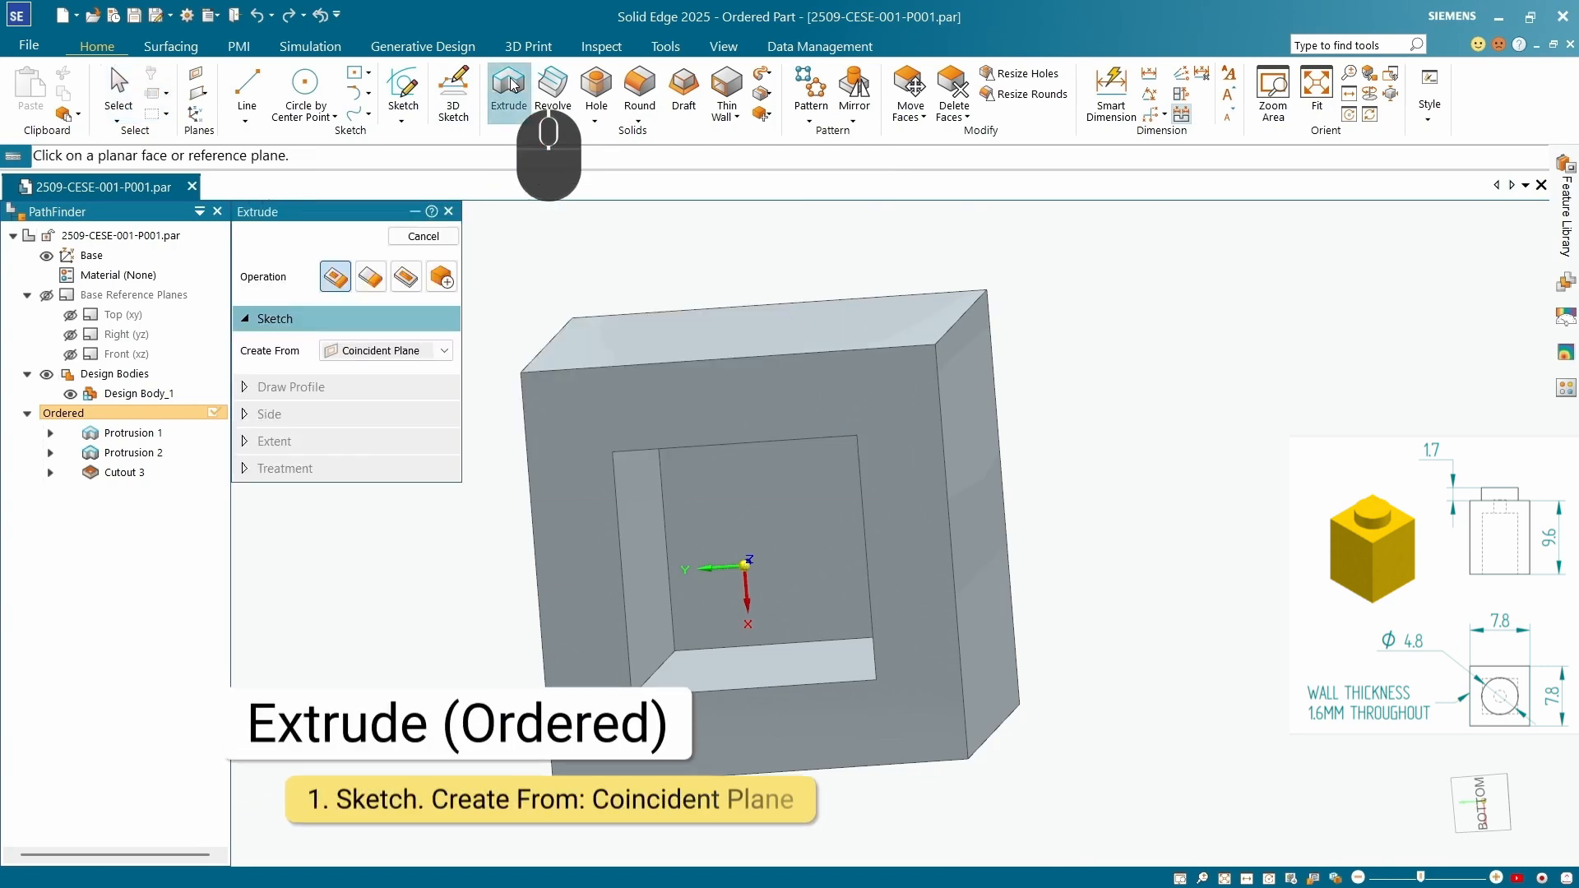
pyautogui.click(734, 478)
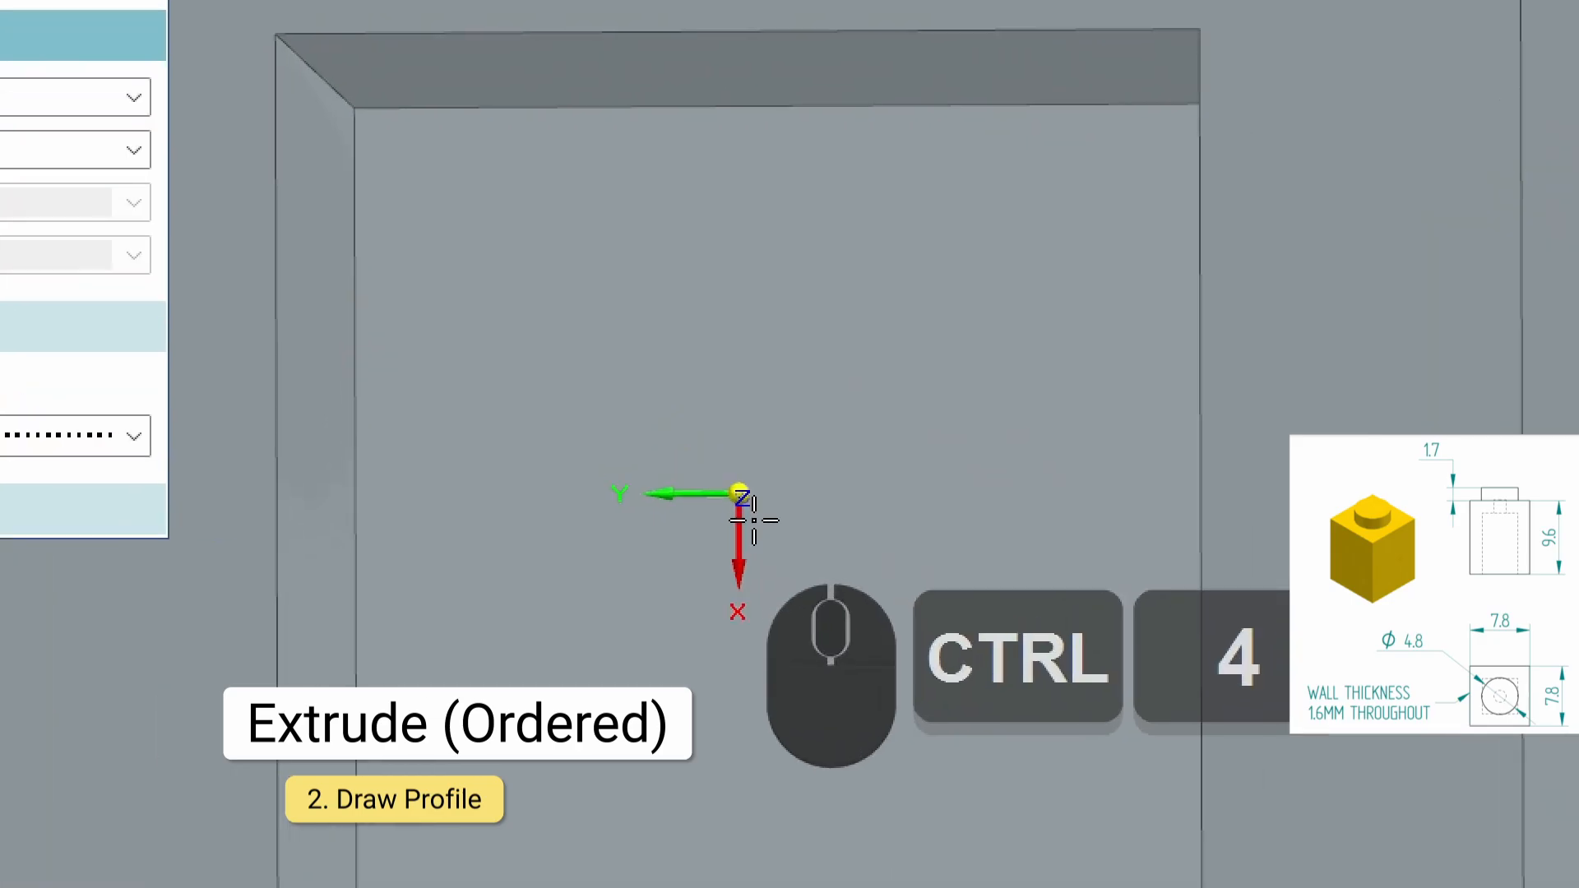
# Activate Project to Sketch without offset or internal face loops, and turn on Create as Construction.
pyautogui.click(338, 92)
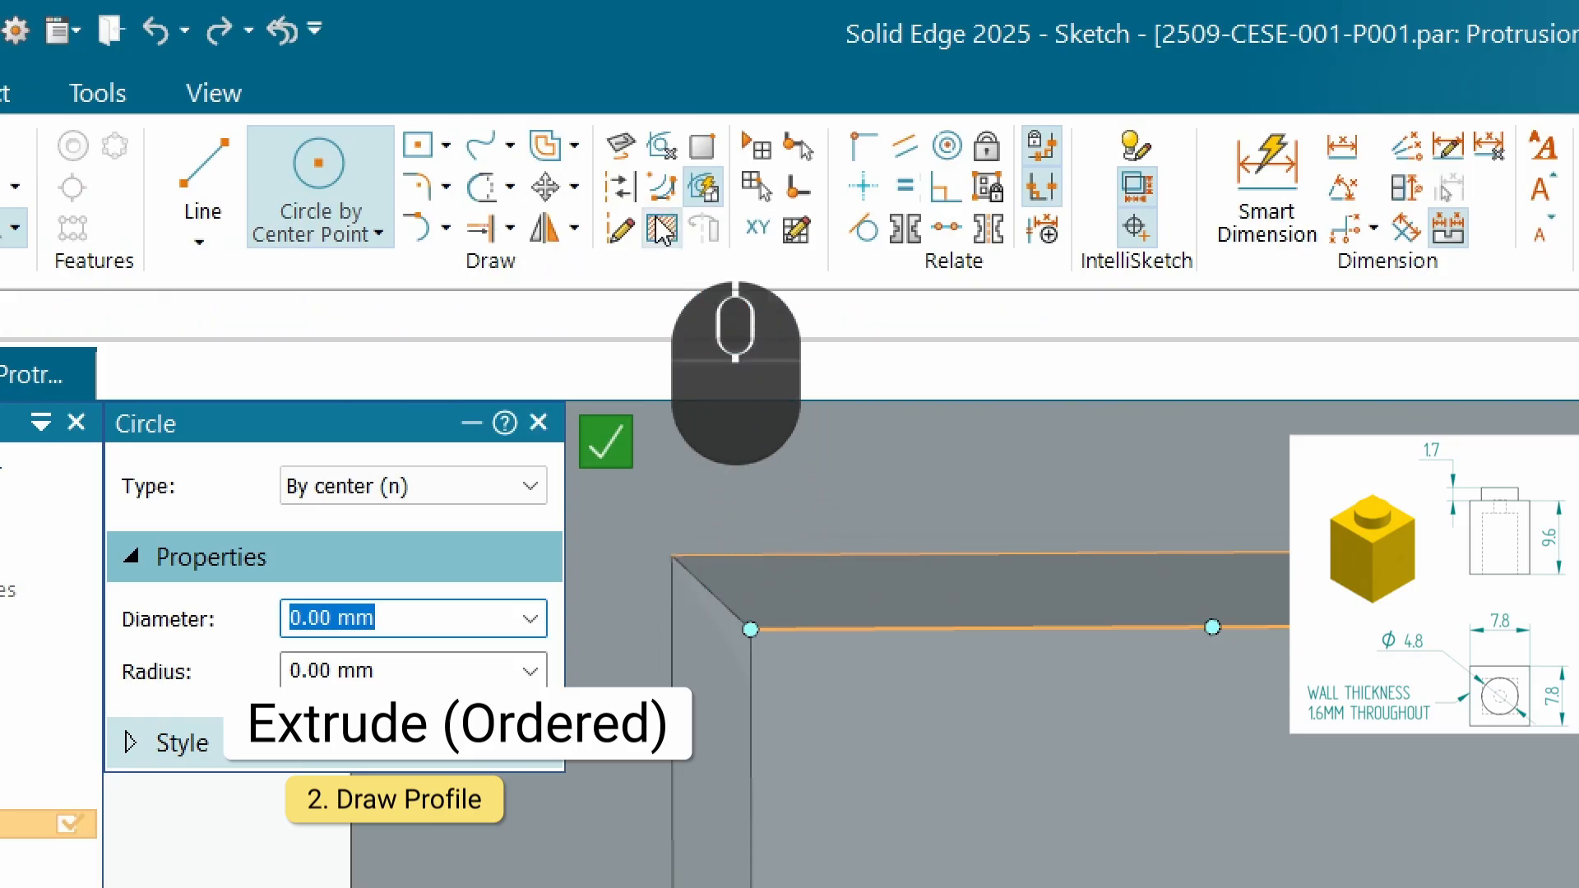
pyautogui.click(623, 148)
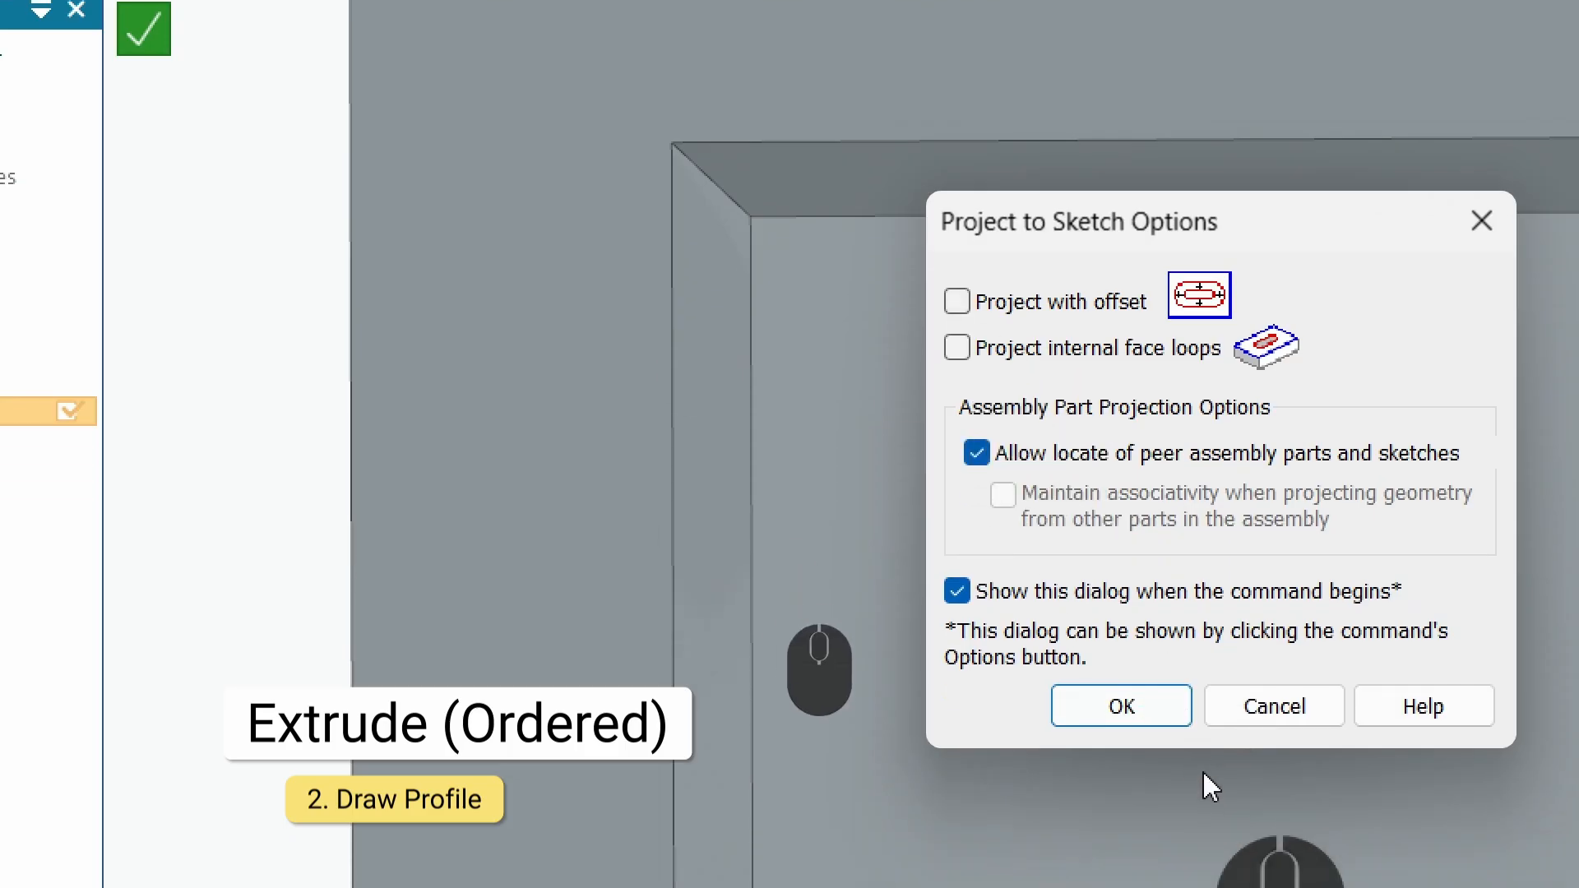
pyautogui.click(1122, 705)
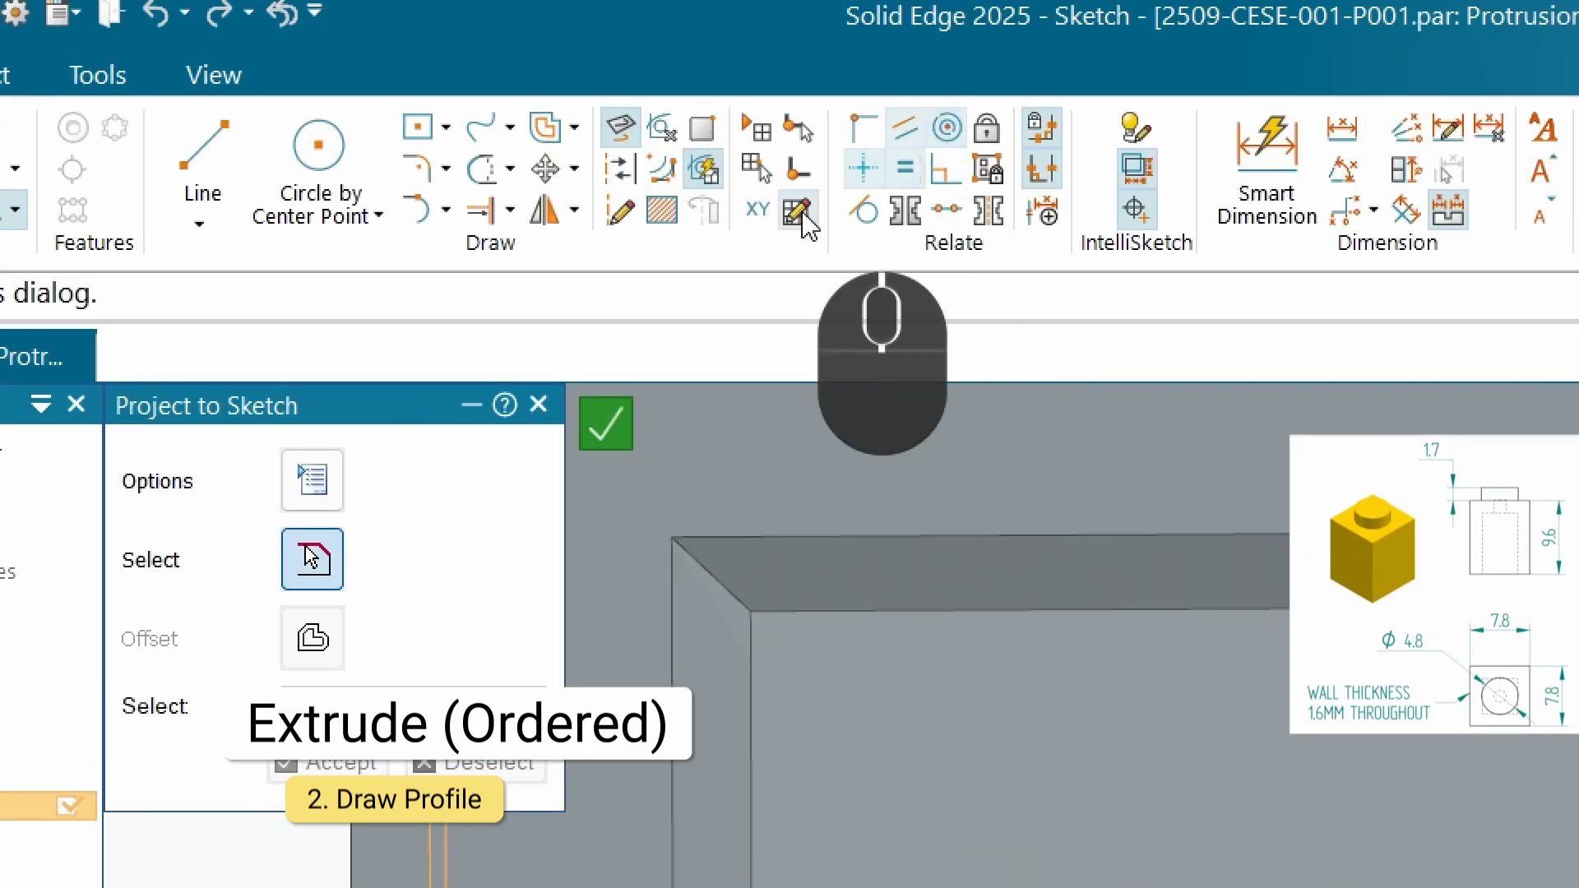
pyautogui.click(619, 216)
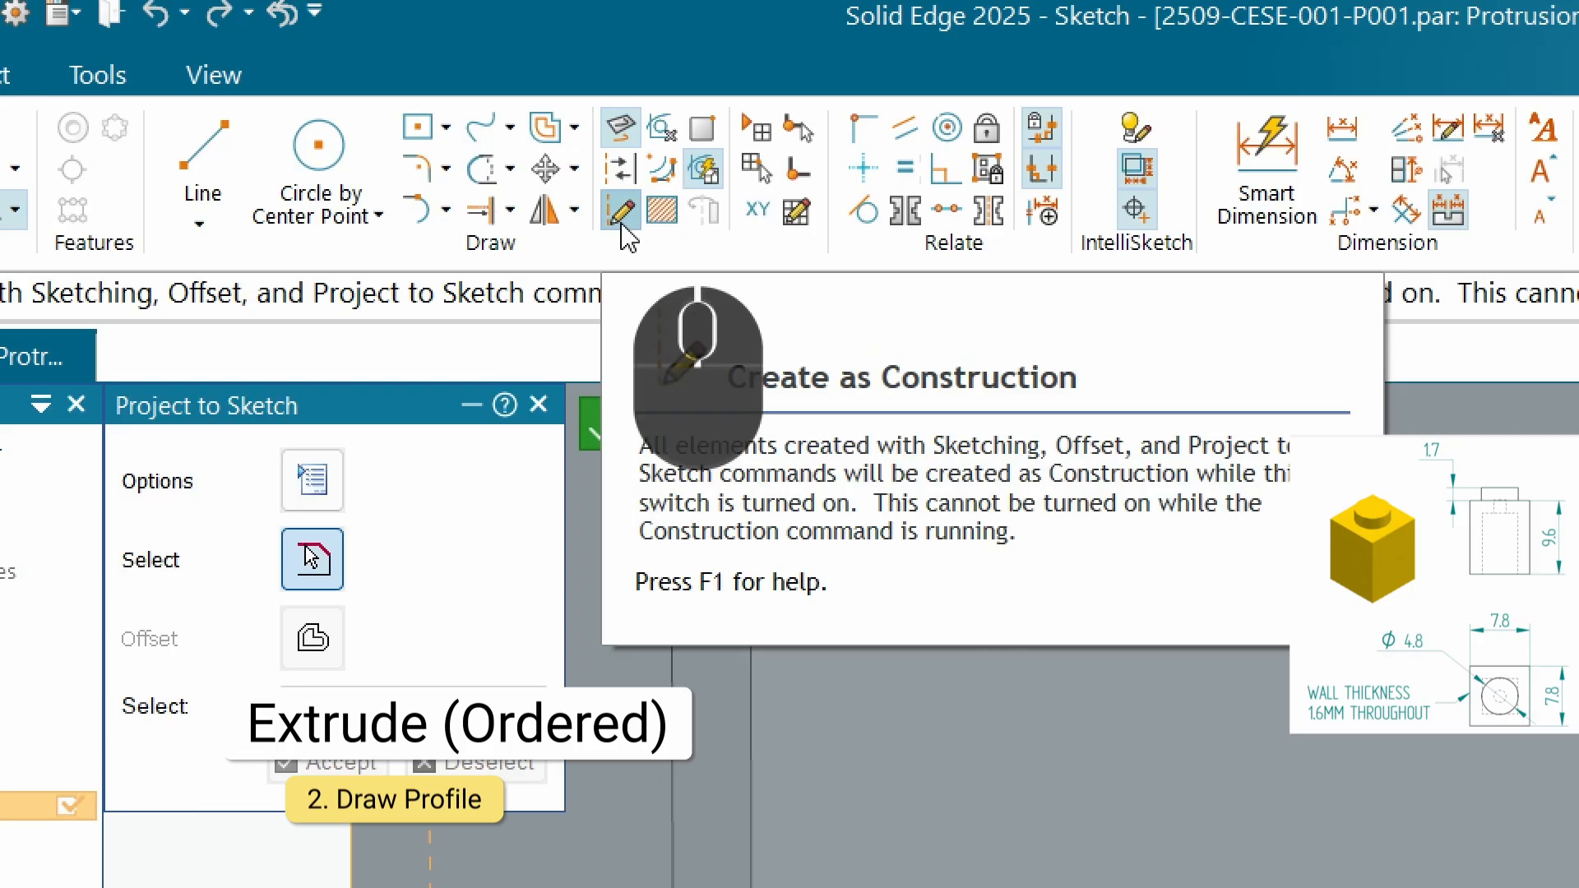
# Project the stud's circular edge into the sketch as a construction circle and accept the selection.
pyautogui.scroll(6, 945, 462)
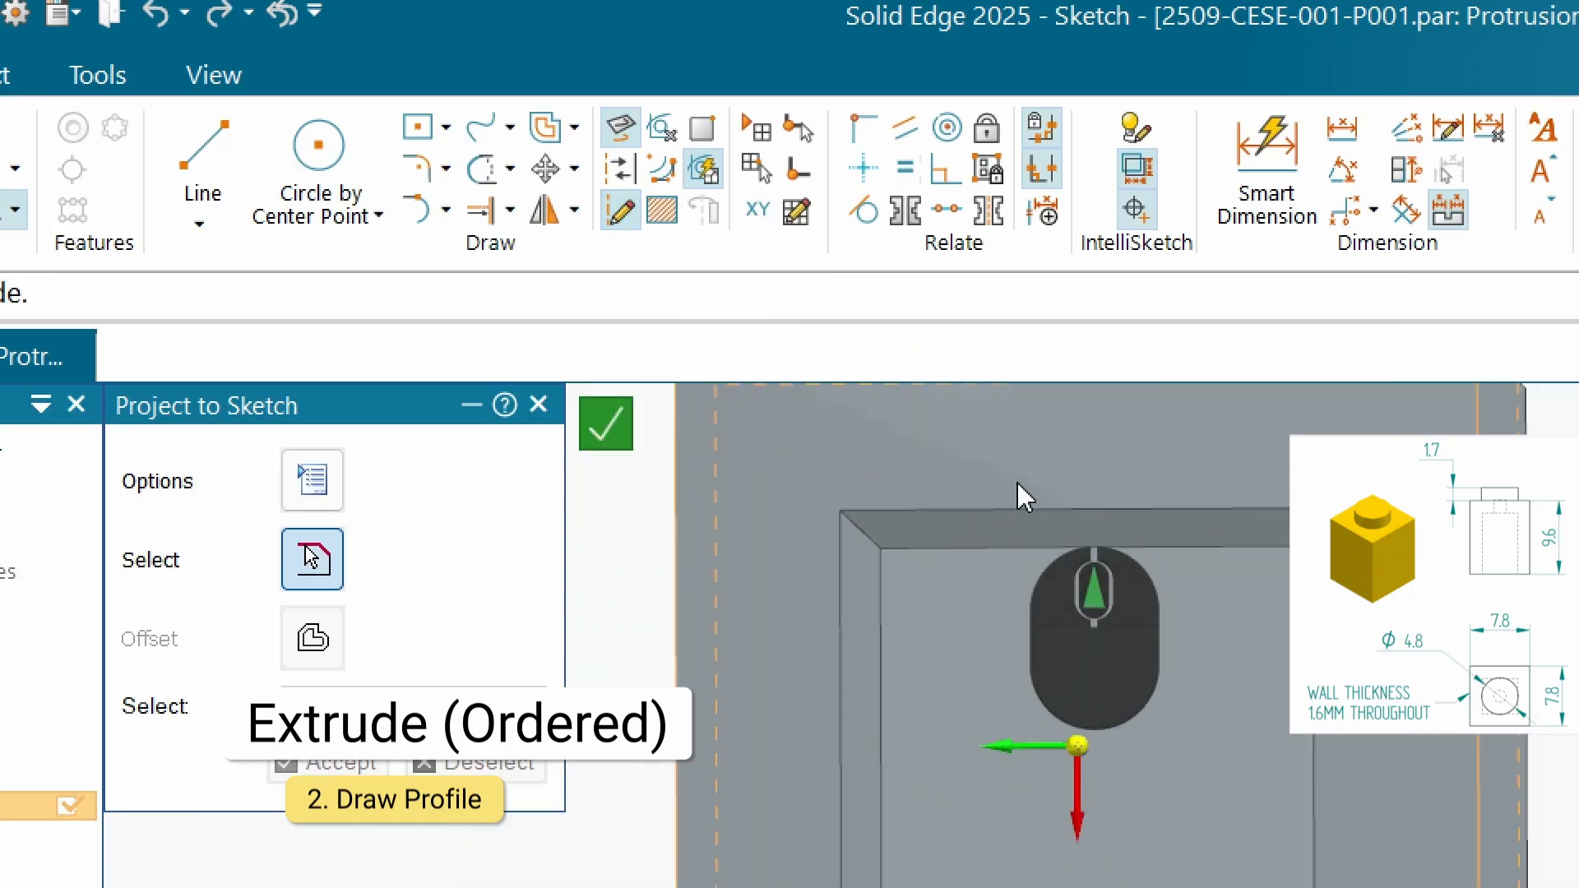
pyautogui.moveTo(1325, 412); pyautogui.dragTo(1191, 789, button='middle')
pyautogui.moveTo(1192, 387); pyautogui.dragTo(1103, 602, button='middle')
pyautogui.scroll(-5, 1201, 461)
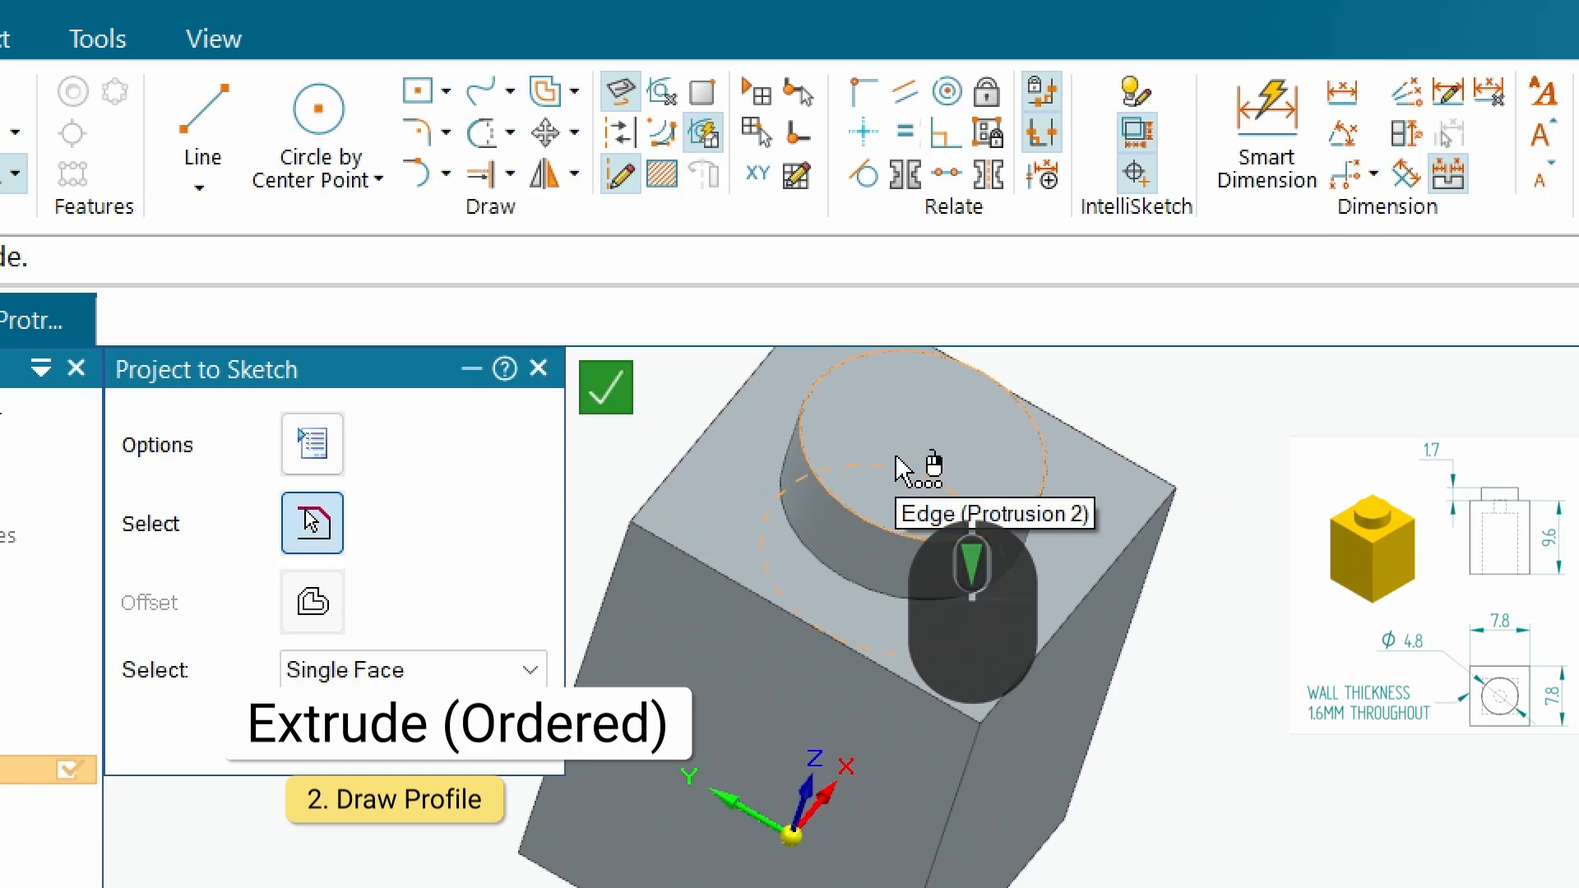
pyautogui.click(896, 458)
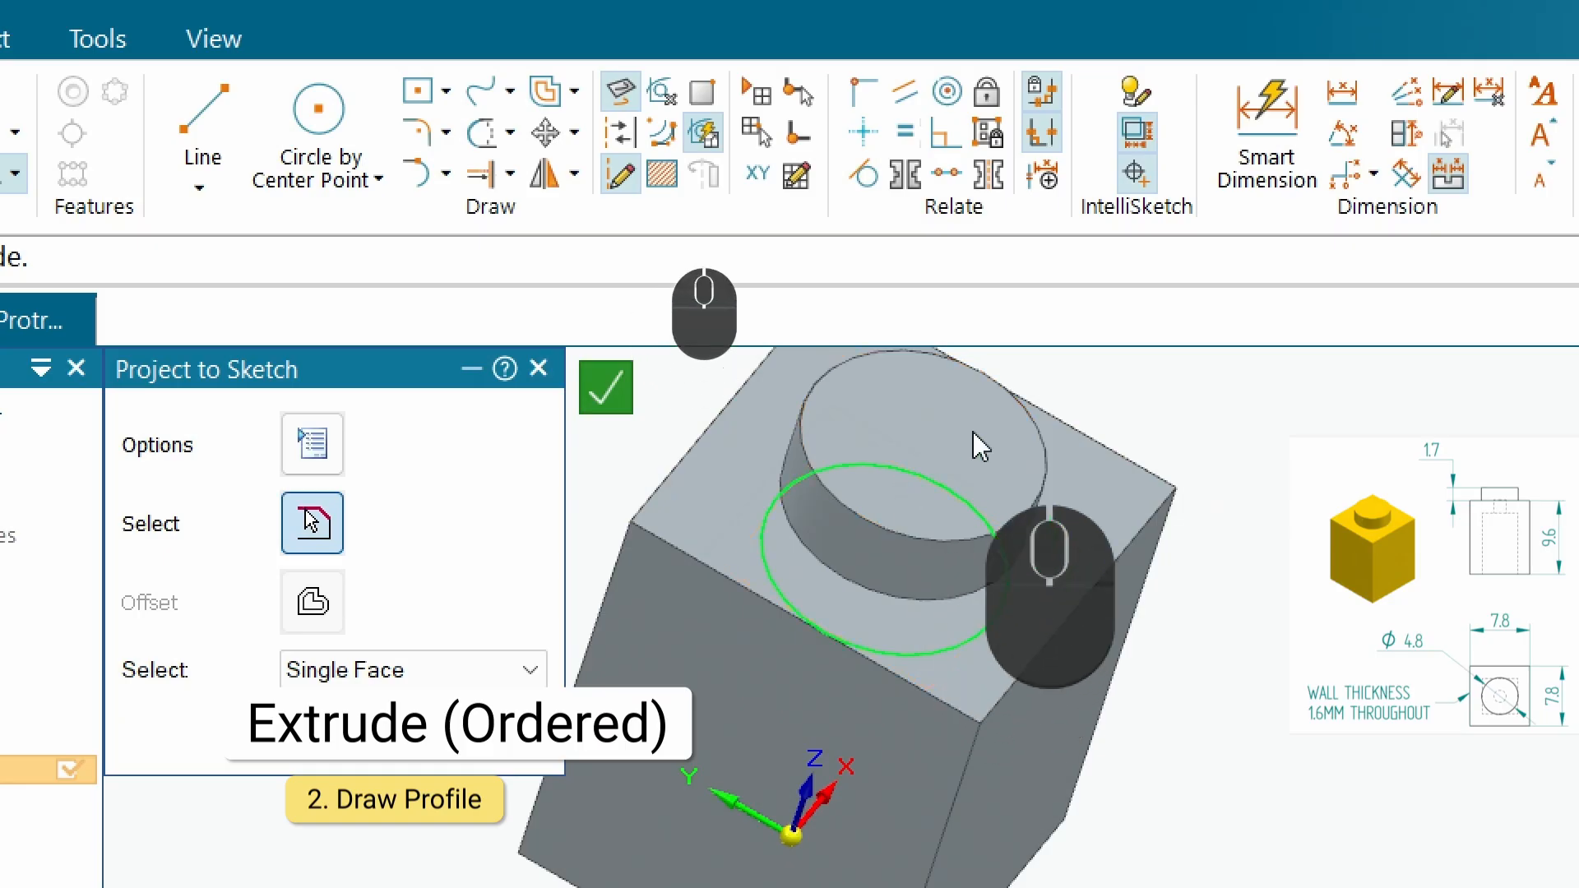
pyautogui.moveTo(810, 644); pyautogui.dragTo(968, 655, button='middle')
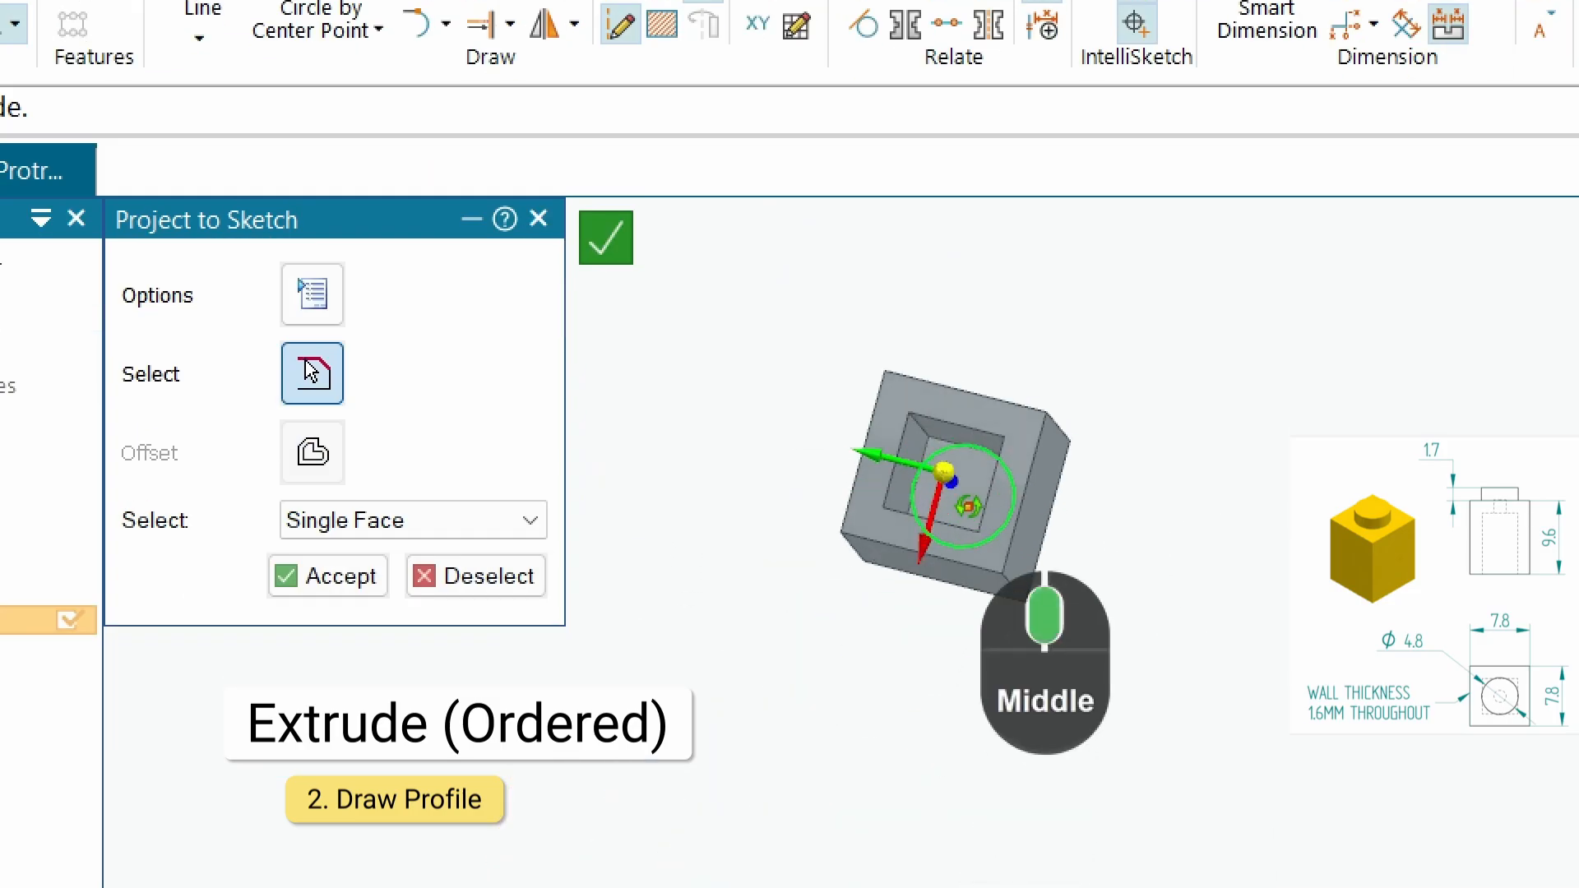
pyautogui.moveTo(969, 505); pyautogui.dragTo(952, 382, button='middle')
pyautogui.scroll(-6, 944, 494)
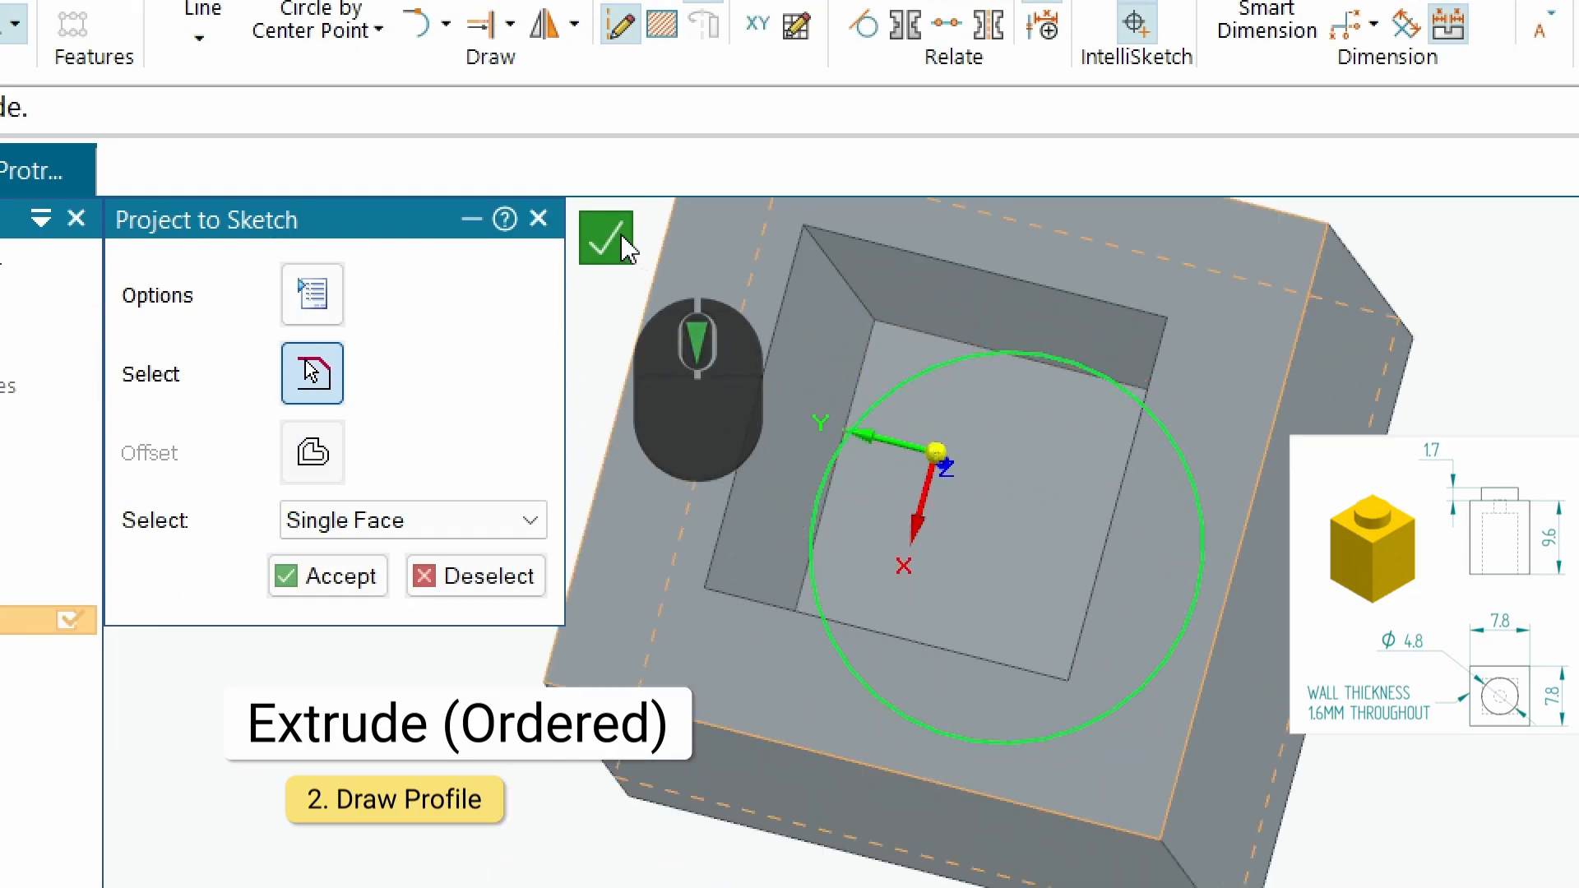
pyautogui.click(349, 579)
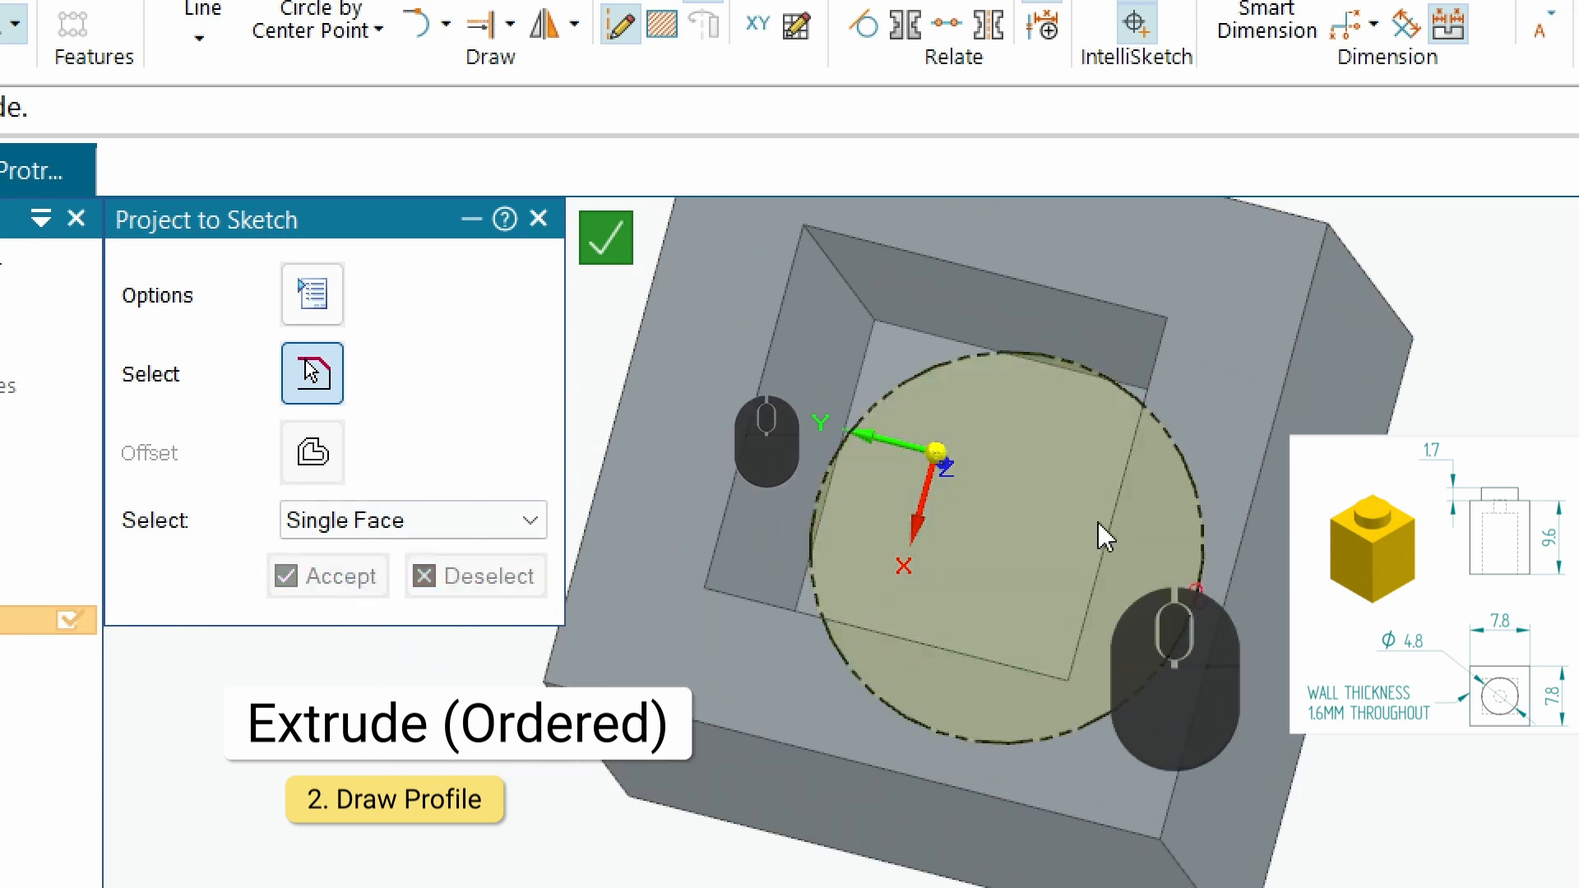
pyautogui.middleClick(952, 460)
pyautogui.moveTo(951, 460)
pyautogui.mouseDown(button='middle')
pyautogui.moveTo(1058, 535)
pyautogui.moveTo(965, 472)
pyautogui.mouseUp(button='middle')
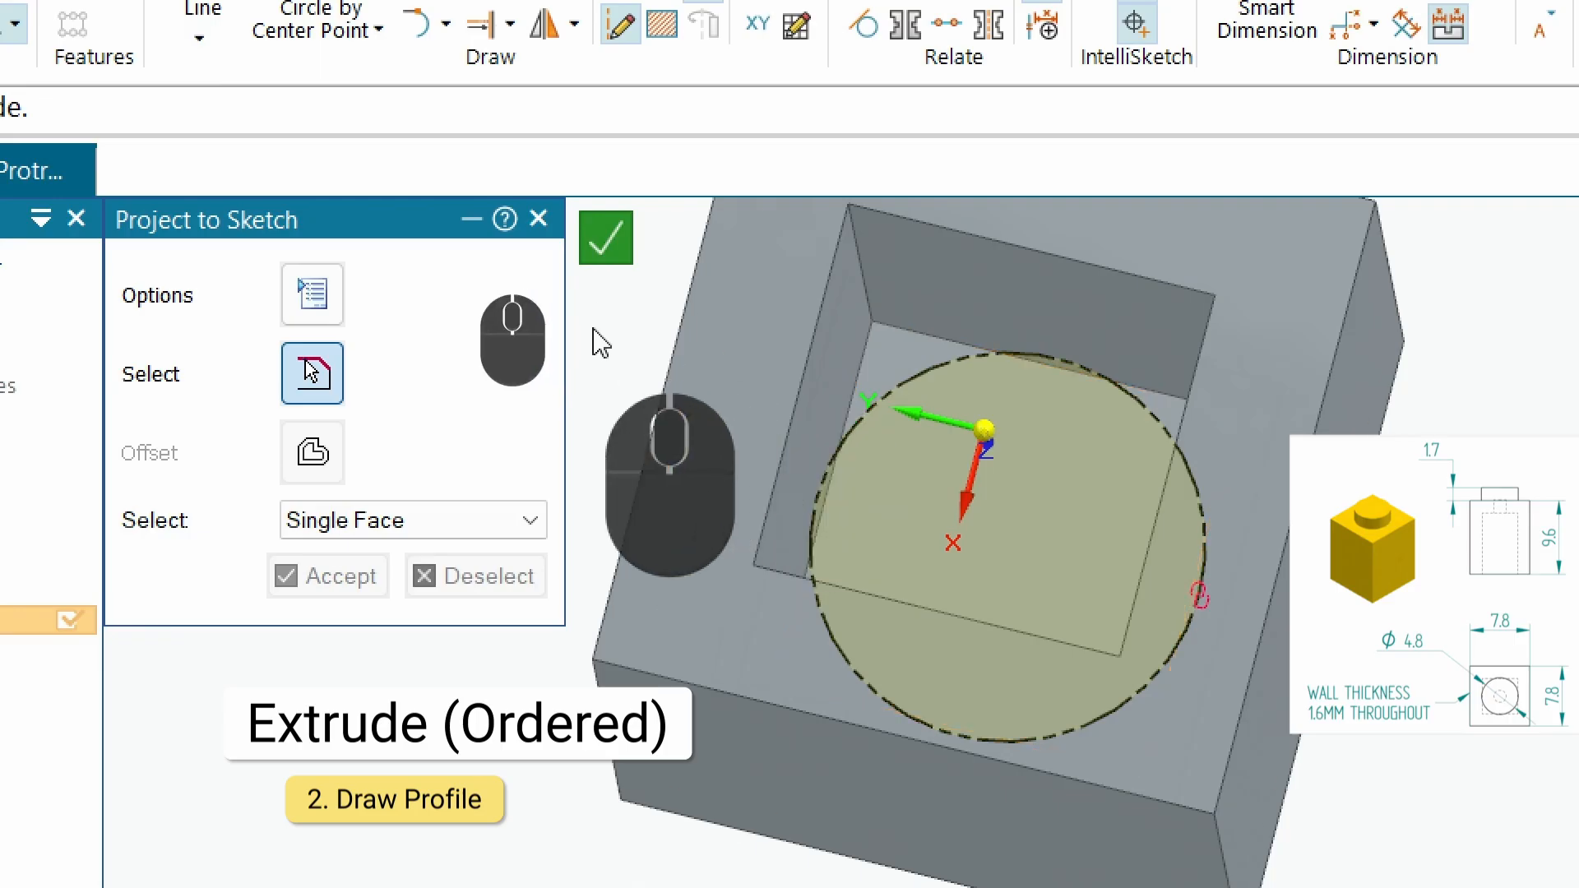
pyautogui.scroll(5, 663, 378)
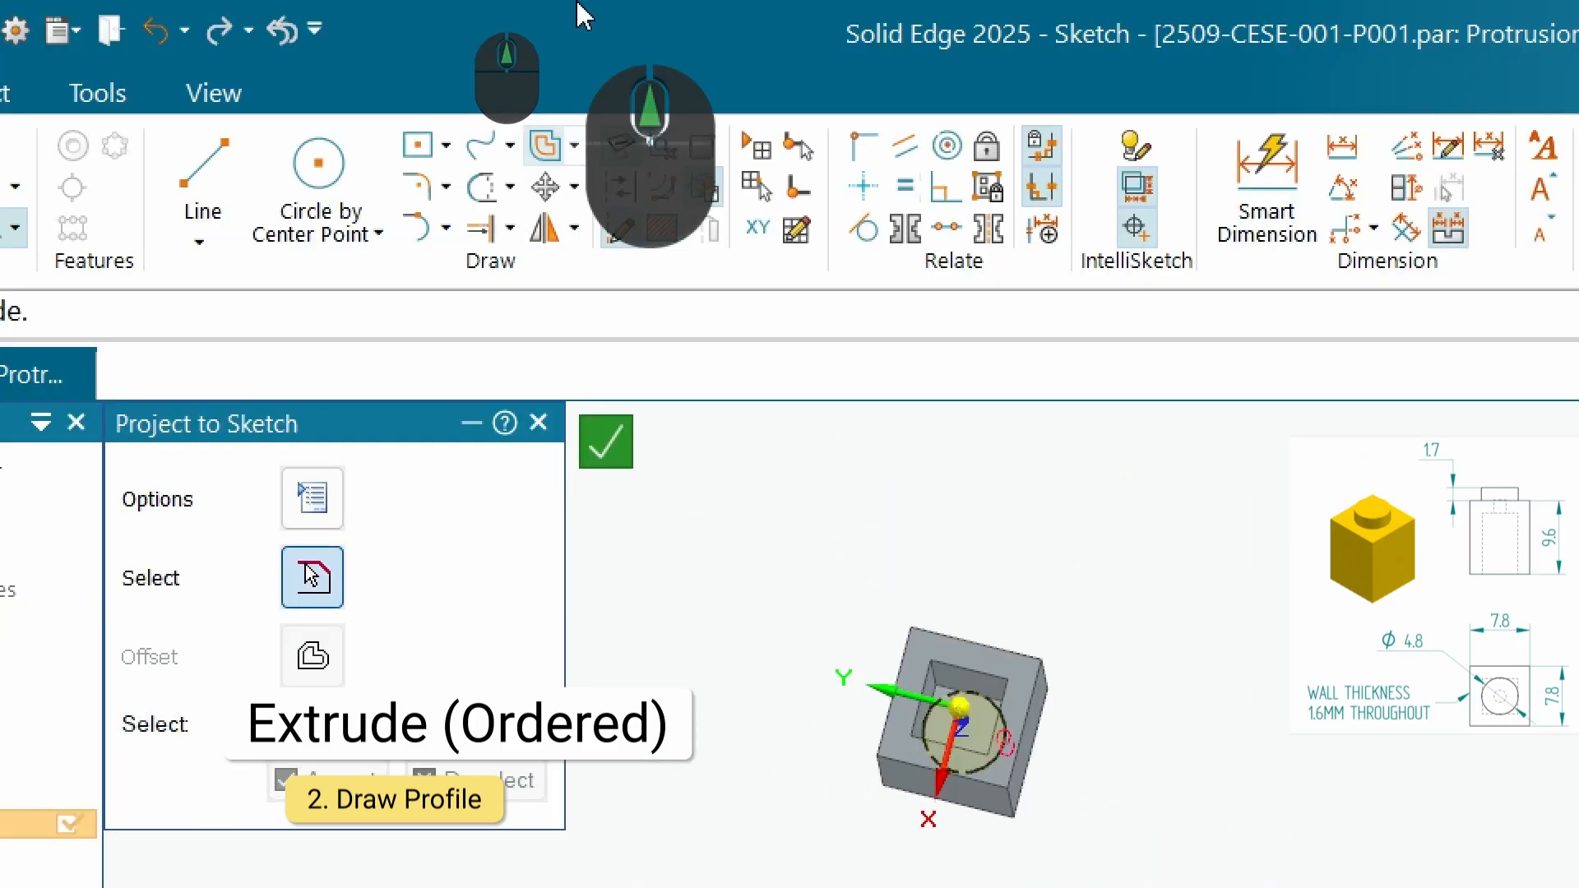
# Sketch a circle about 1.27 mm in diameter by center point inside the projected construction circle, off its center.
pyautogui.click(315, 170)
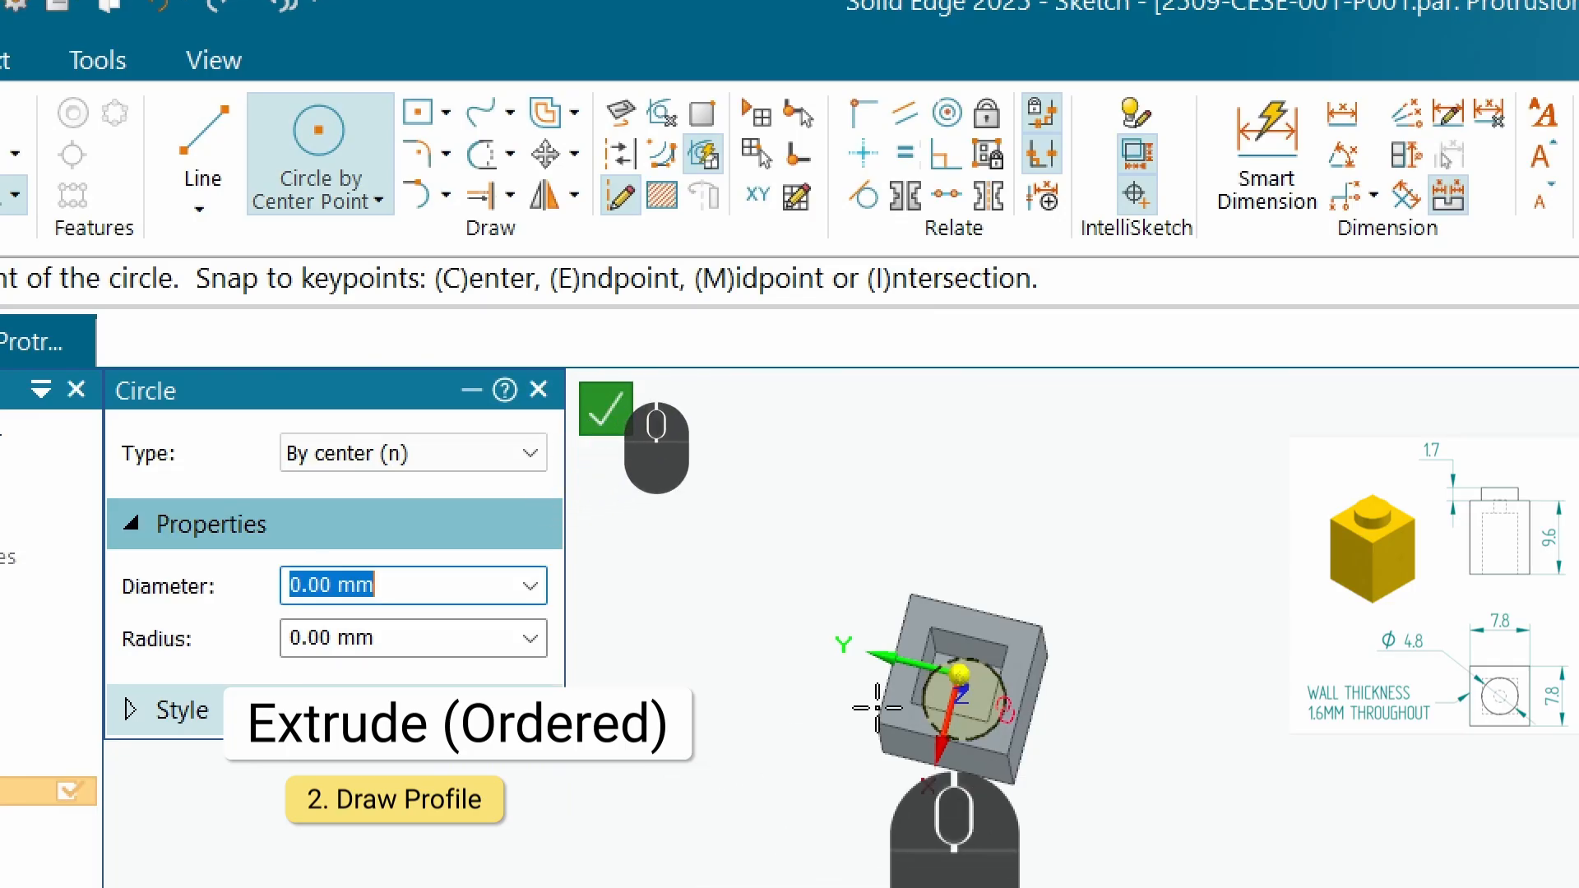
pyautogui.scroll(-5, 938, 691)
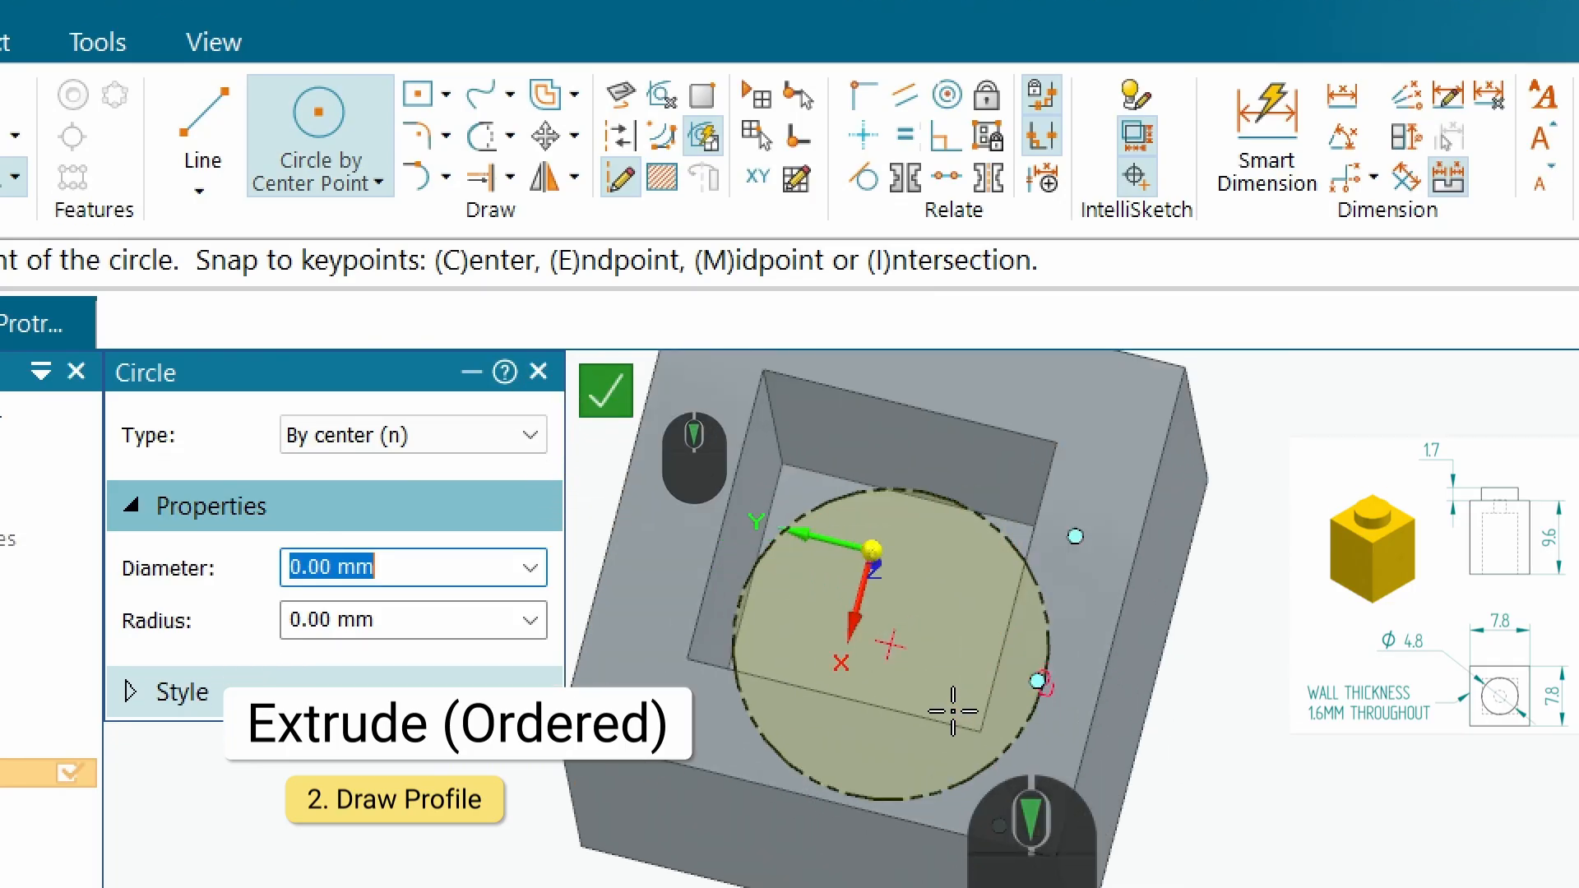
pyautogui.scroll(-3, 944, 644)
pyautogui.click(924, 565)
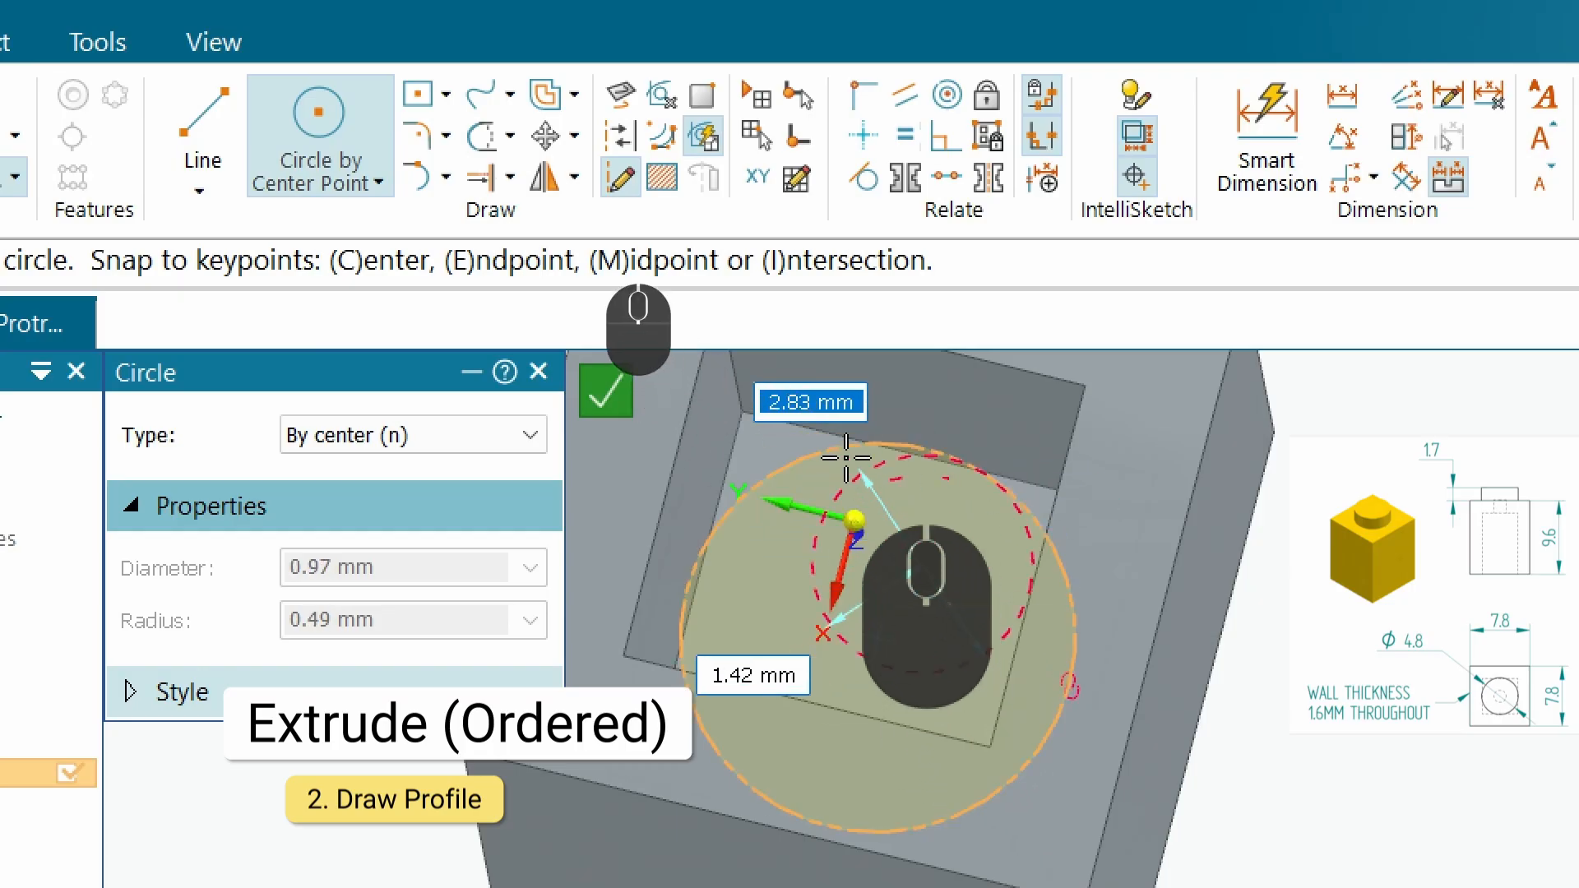
pyautogui.click(623, 183)
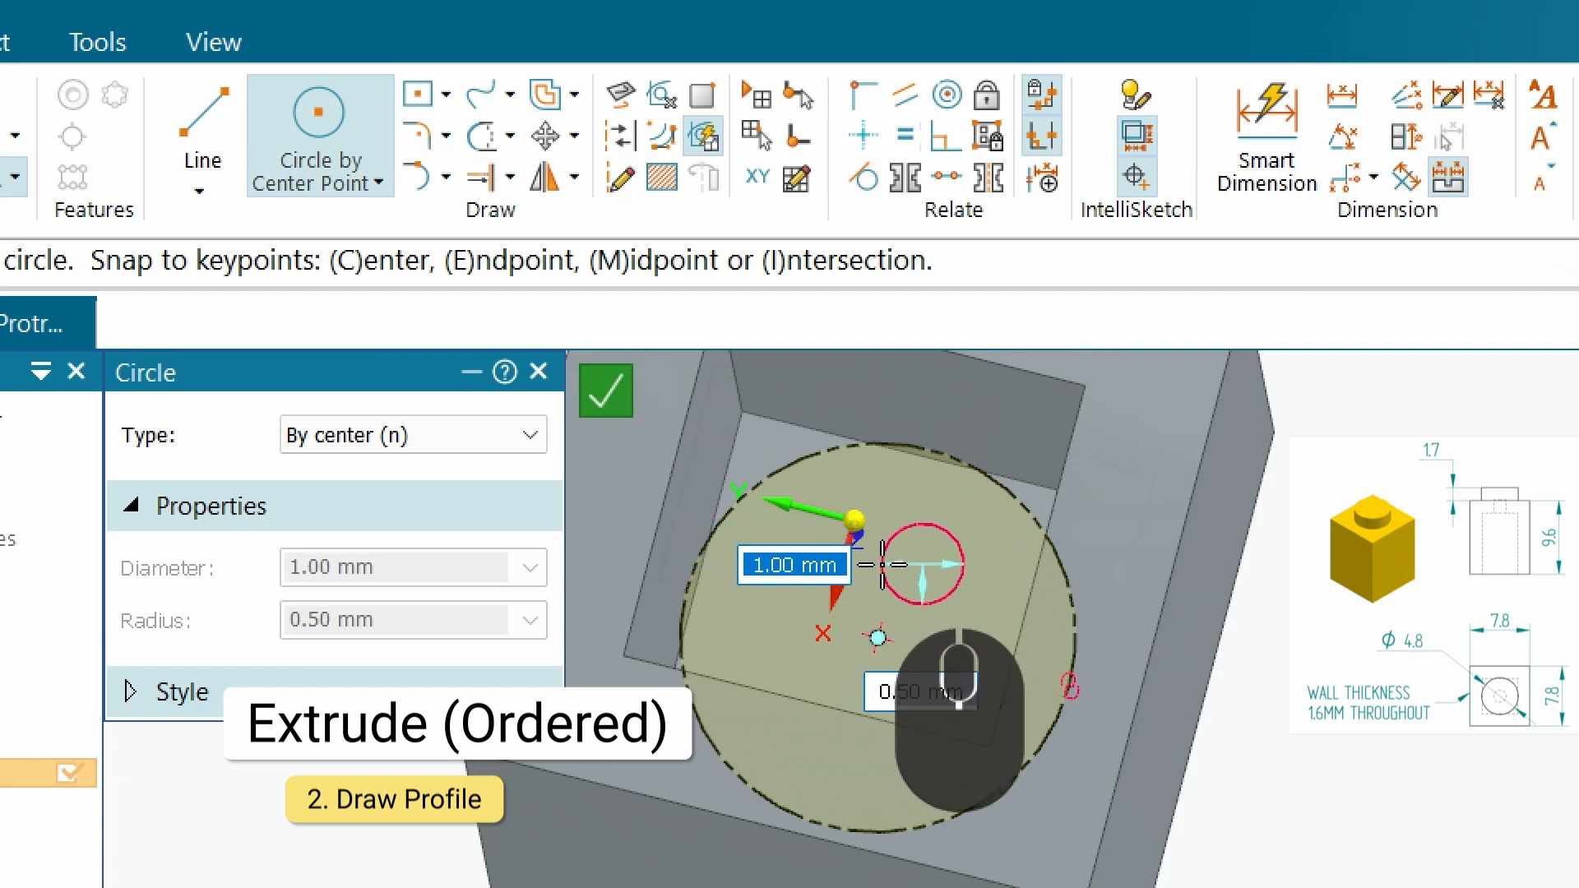
pyautogui.click(886, 602)
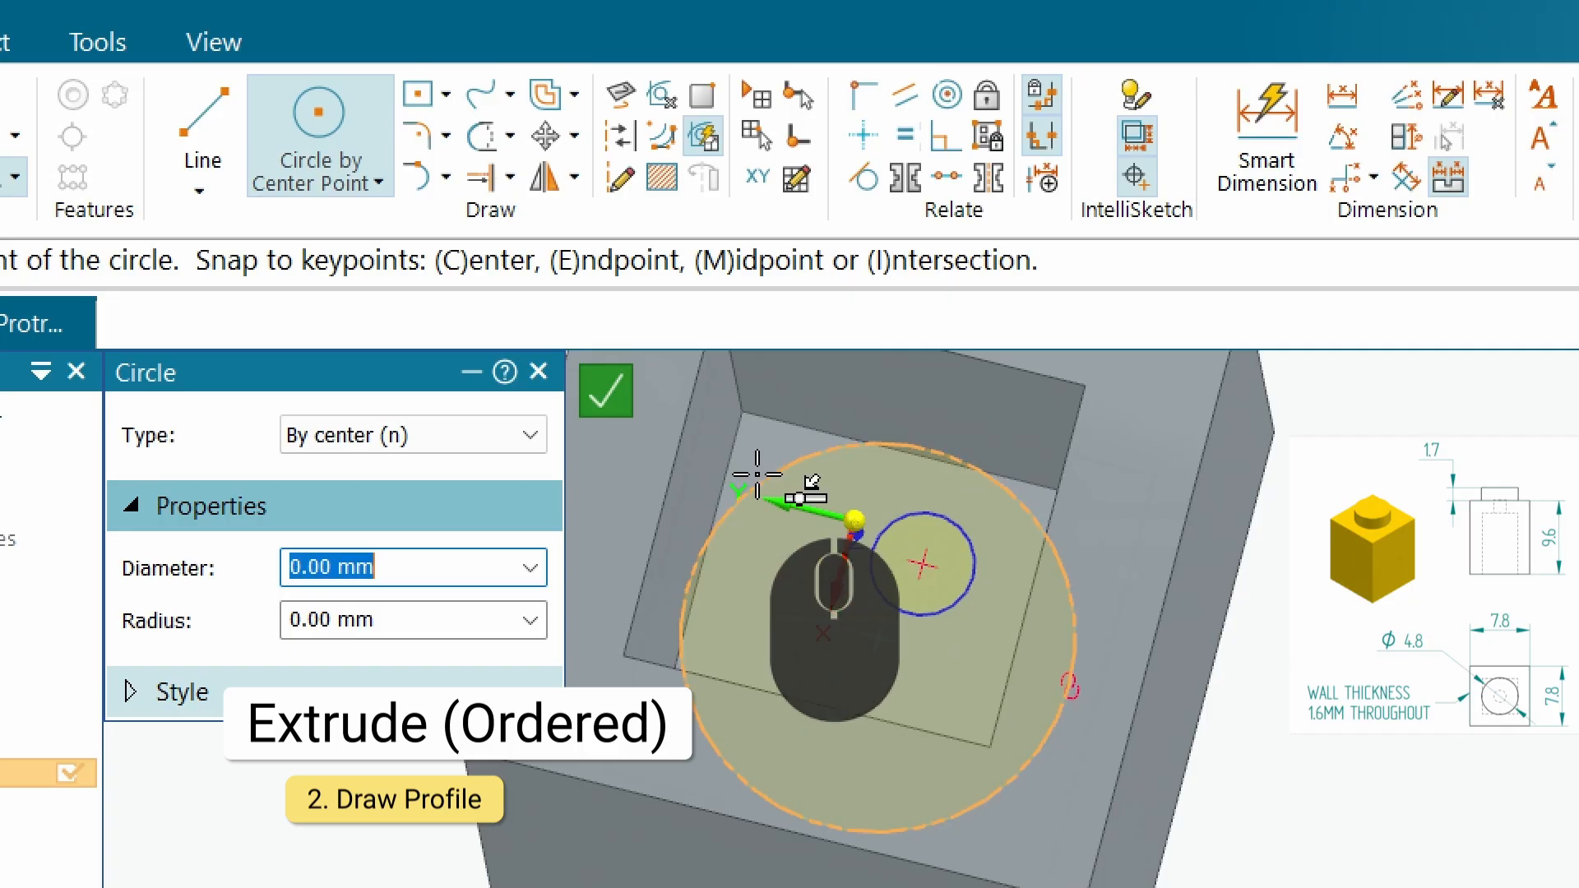
# Examine the new small circle's position relative to the stud above and the cutout on the underside.
pyautogui.scroll(-5, 941, 644)
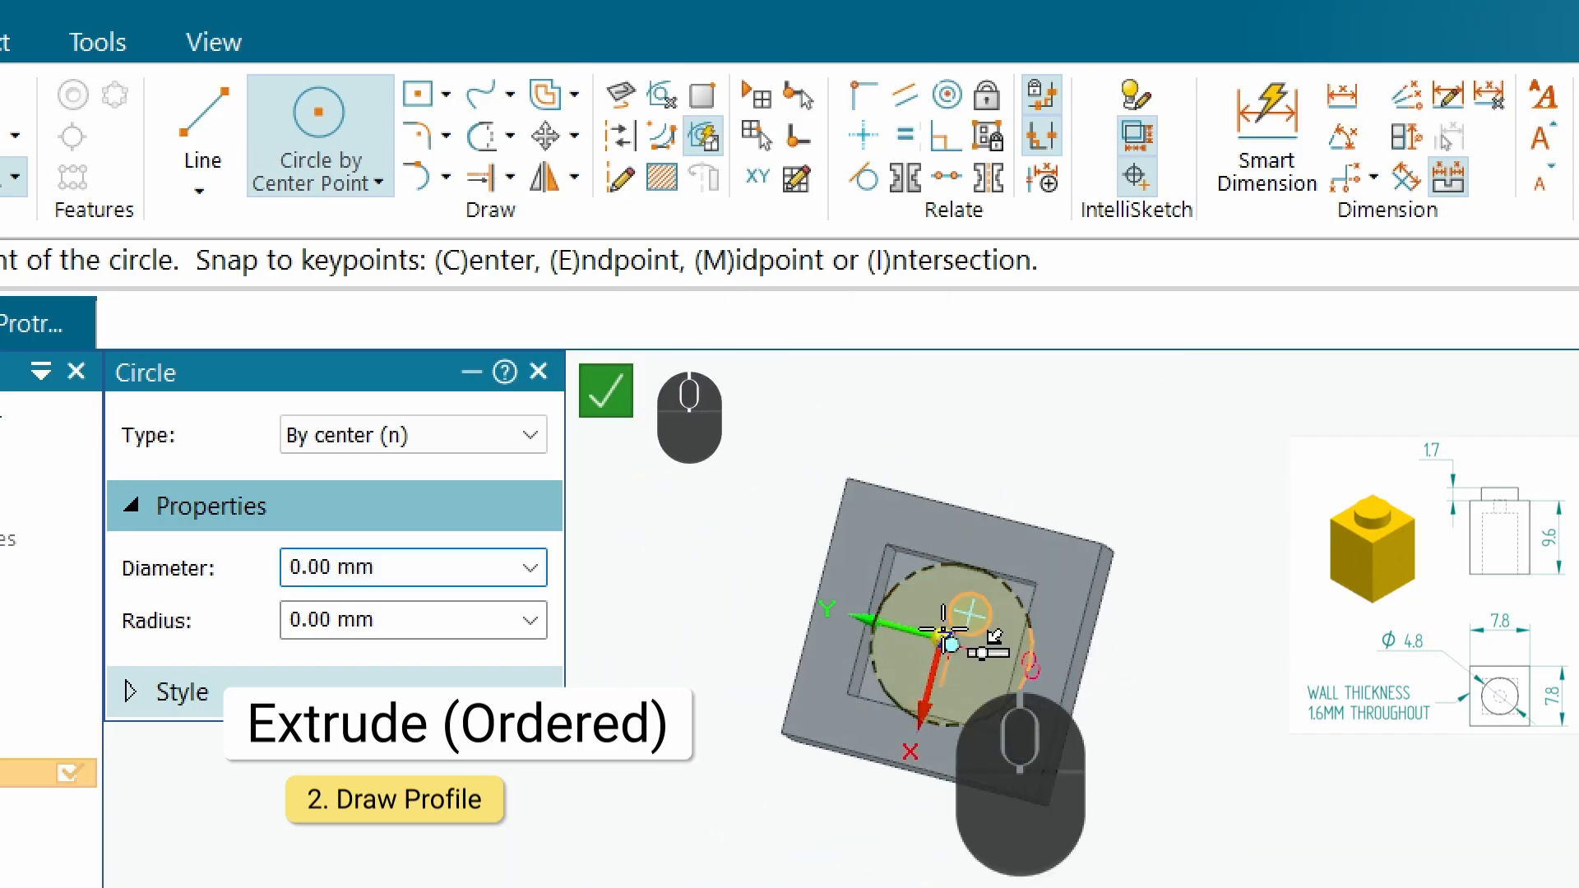
pyautogui.middleClick(944, 630)
pyautogui.scroll(-5, 943, 630)
pyautogui.moveTo(1094, 431); pyautogui.dragTo(1068, 571, button='middle')
pyautogui.scroll(5, 1068, 572)
pyautogui.moveTo(1096, 346); pyautogui.dragTo(1073, 463, button='middle')
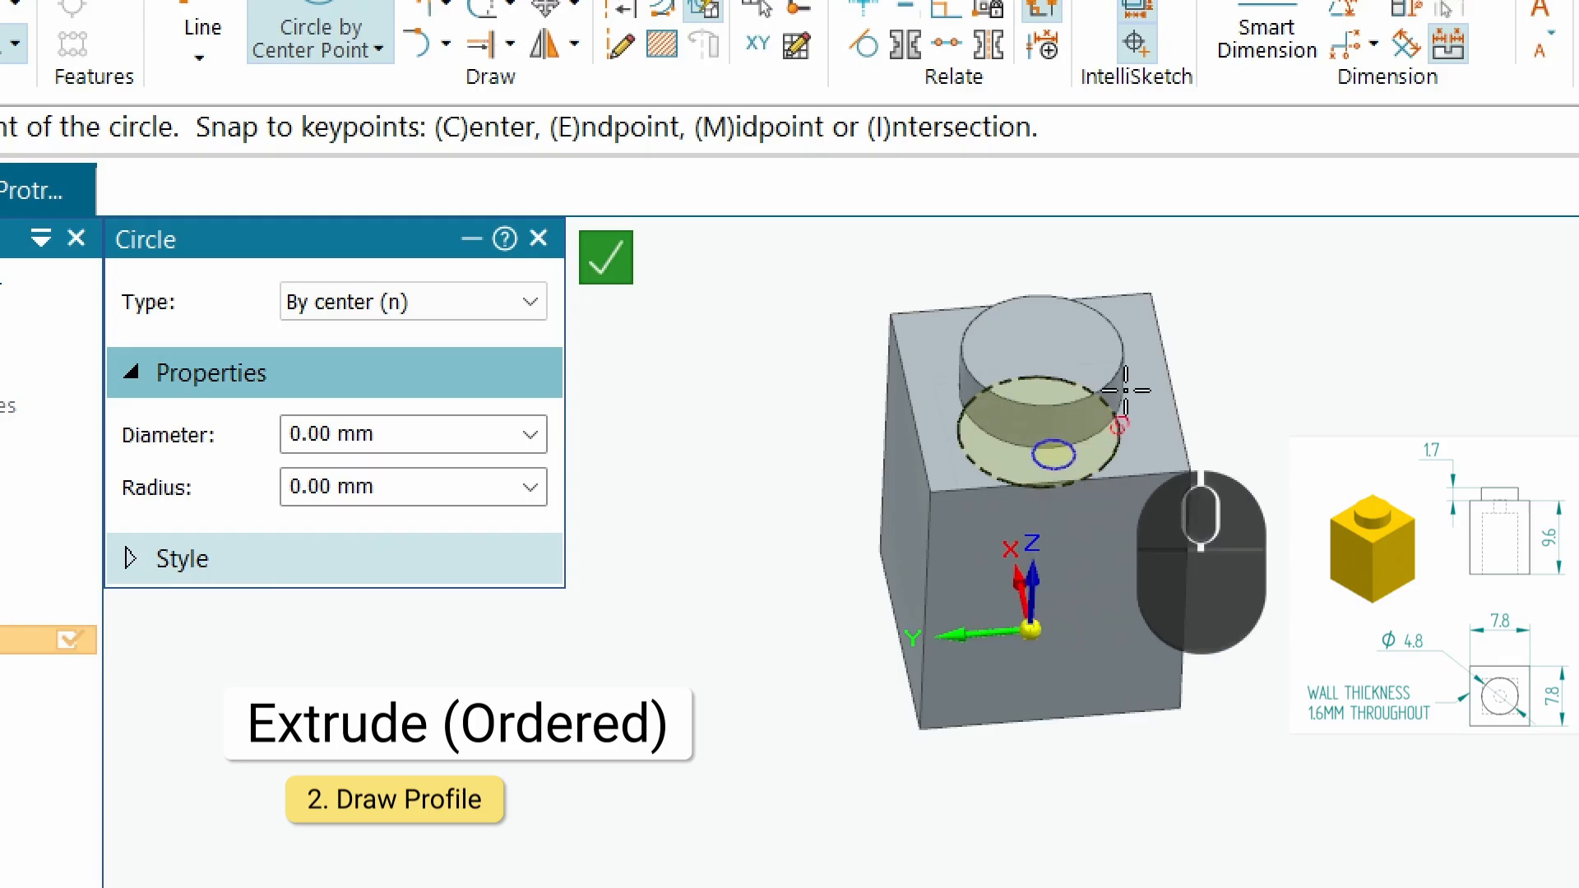
pyautogui.moveTo(1029, 568); pyautogui.dragTo(1033, 391, button='middle')
pyautogui.scroll(-4, 1080, 477)
pyautogui.scroll(-1, 1008, 469)
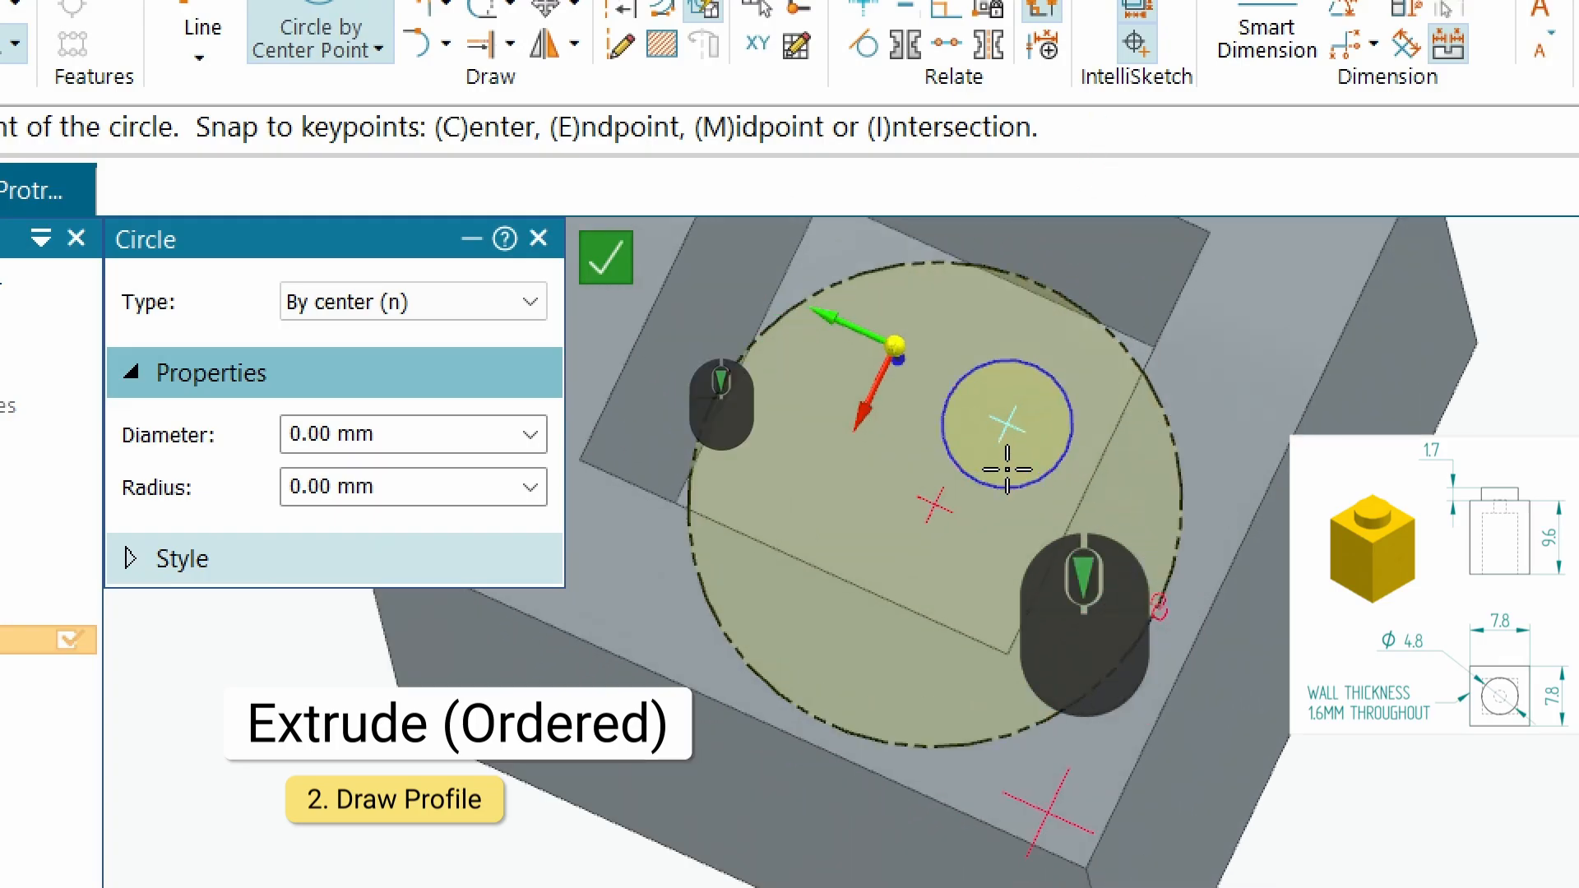
pyautogui.scroll(-3, 1007, 469)
pyautogui.scroll(3, 1004, 423)
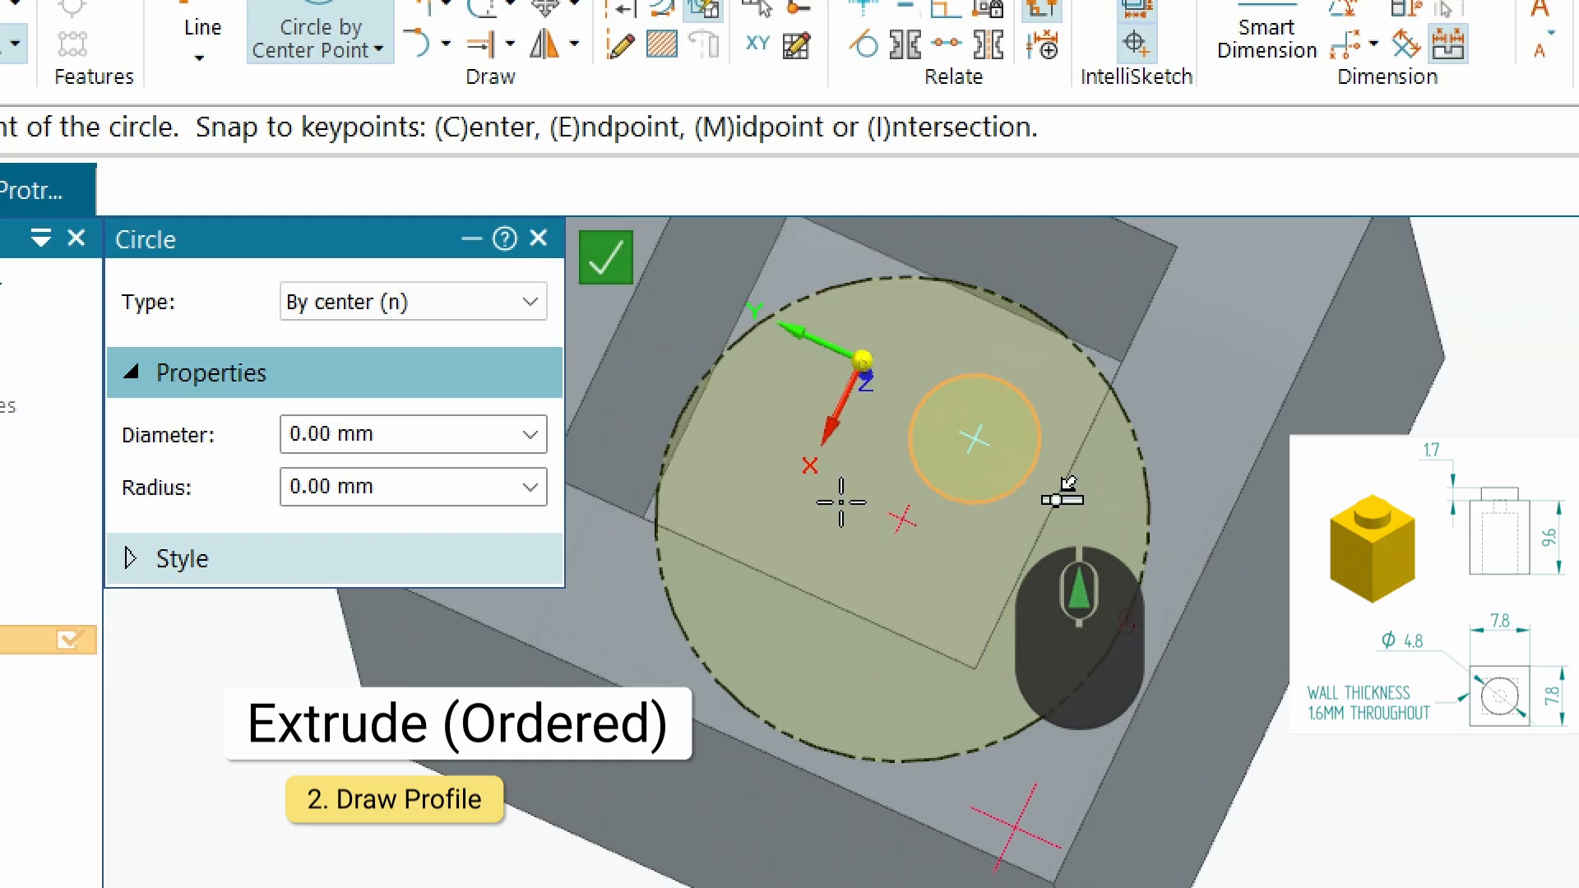
pyautogui.scroll(3, 872, 748)
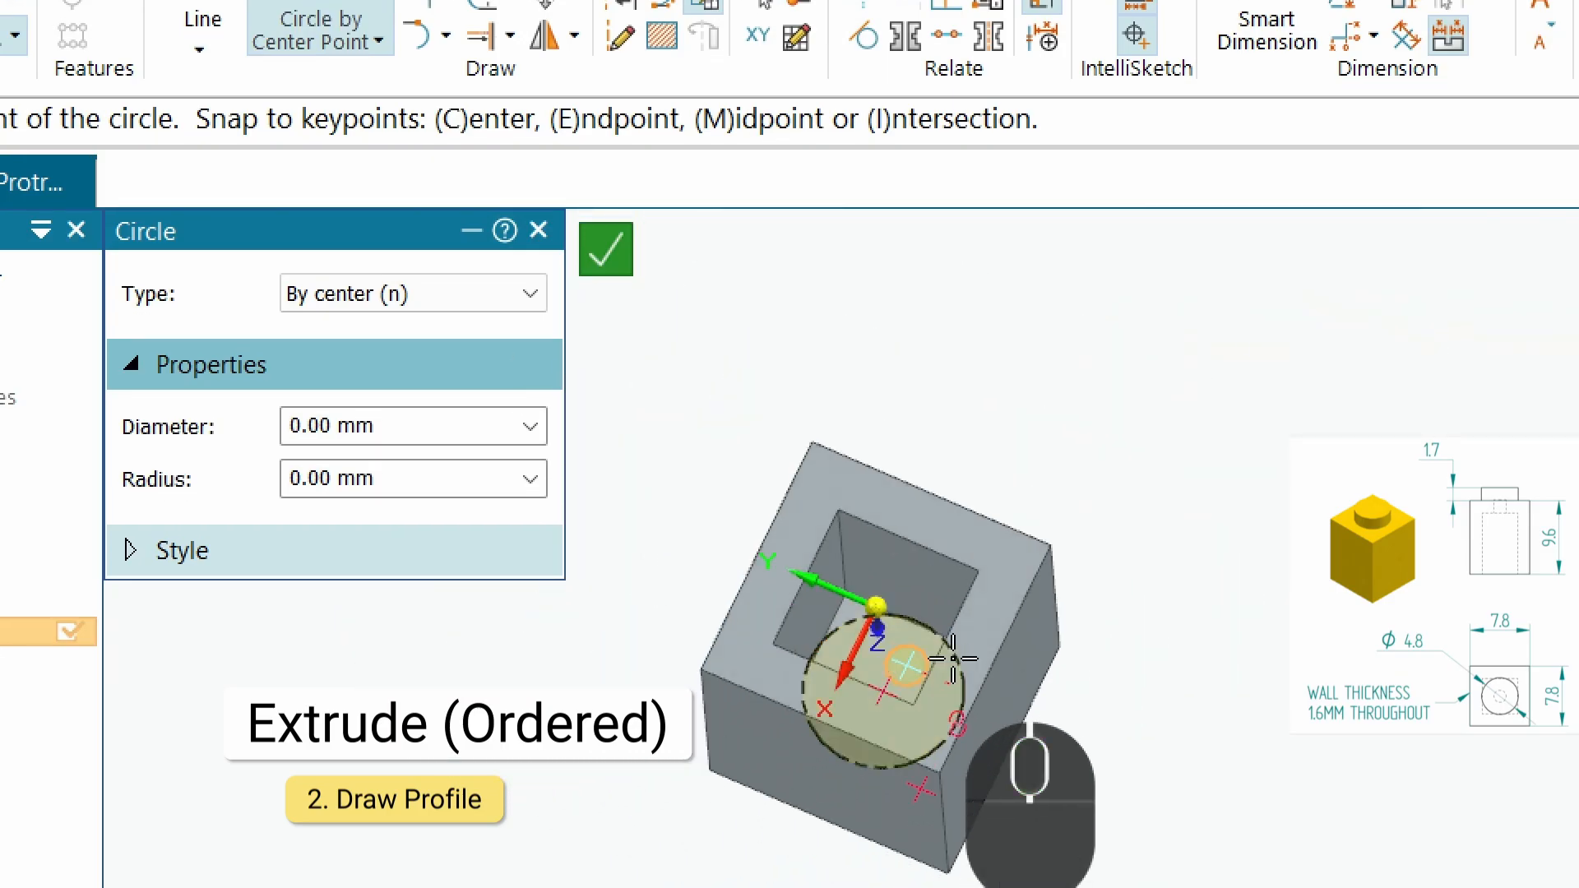
# Apply a Concentric relationship between the small circle and the projected stud circle.
pyautogui.scroll(-3, 952, 658)
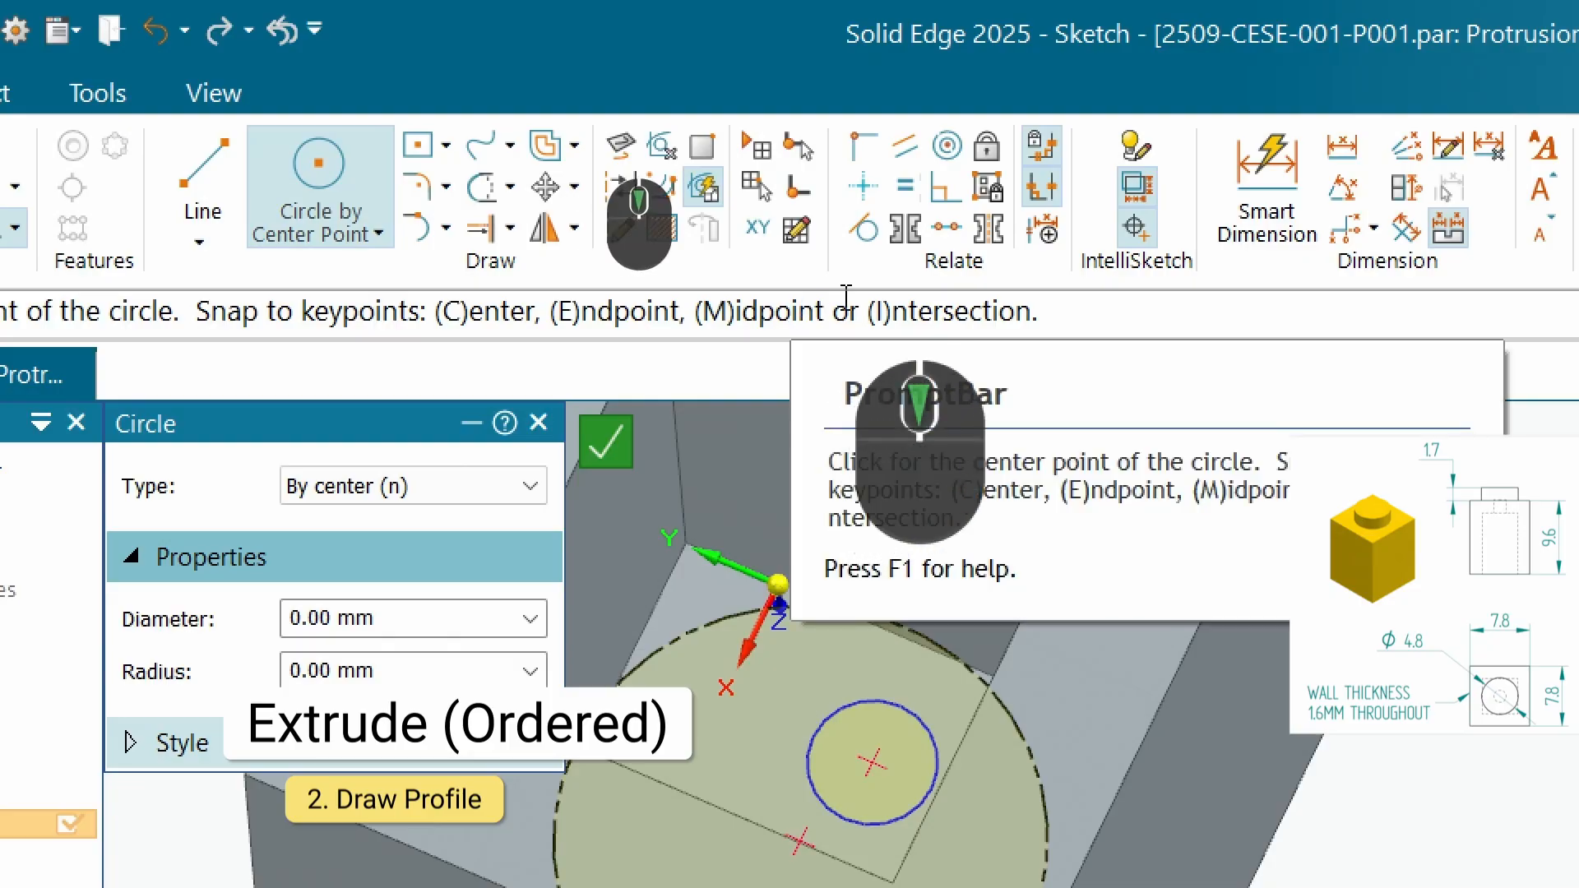
pyautogui.click(950, 150)
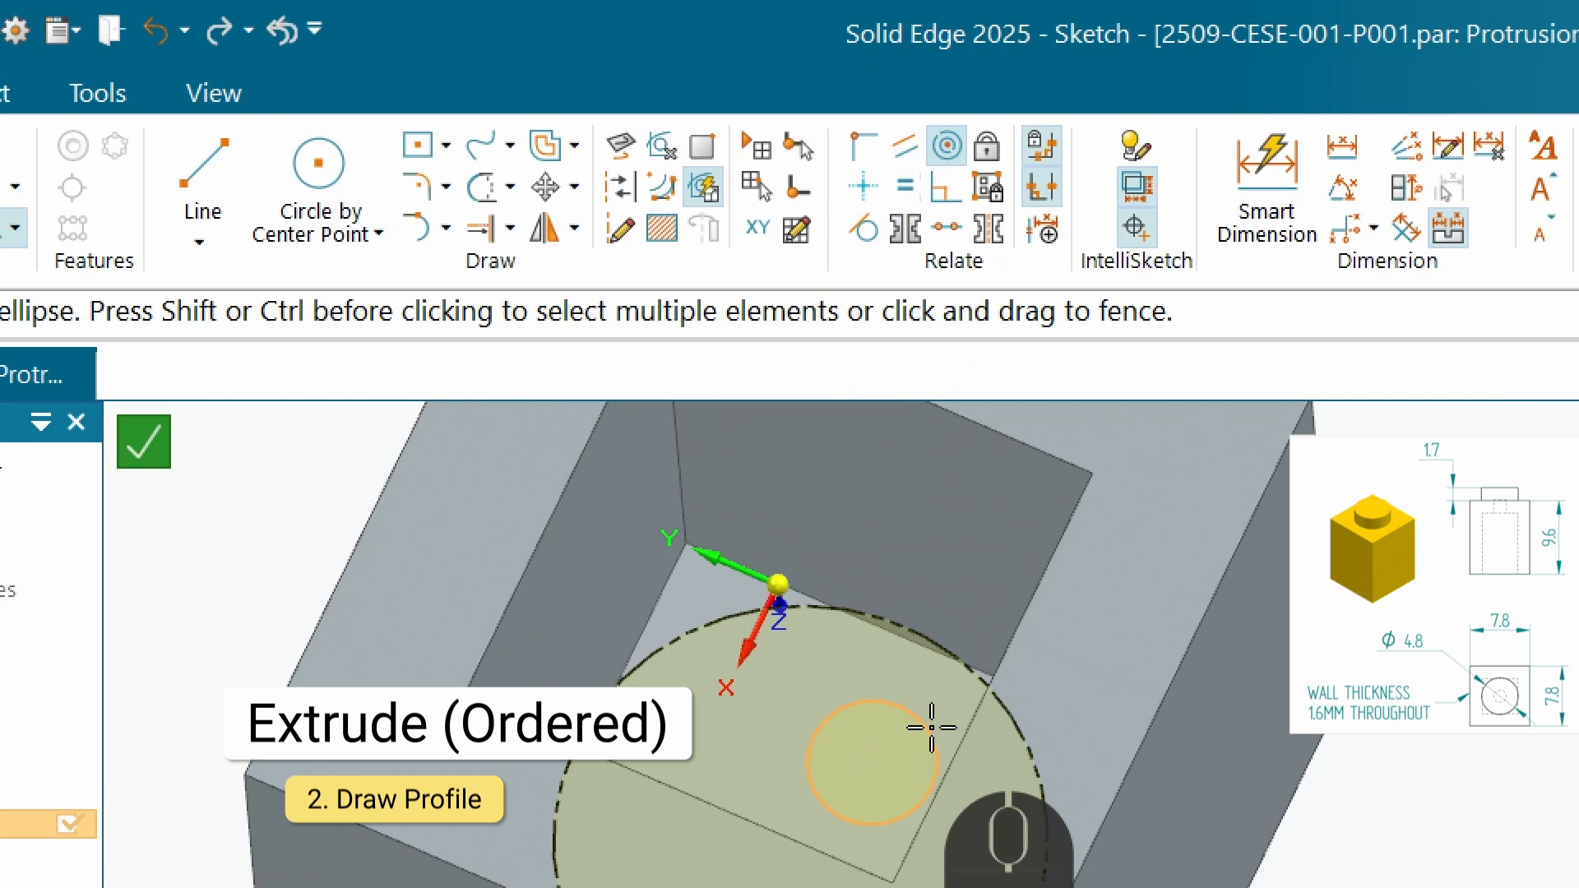
pyautogui.click(932, 727)
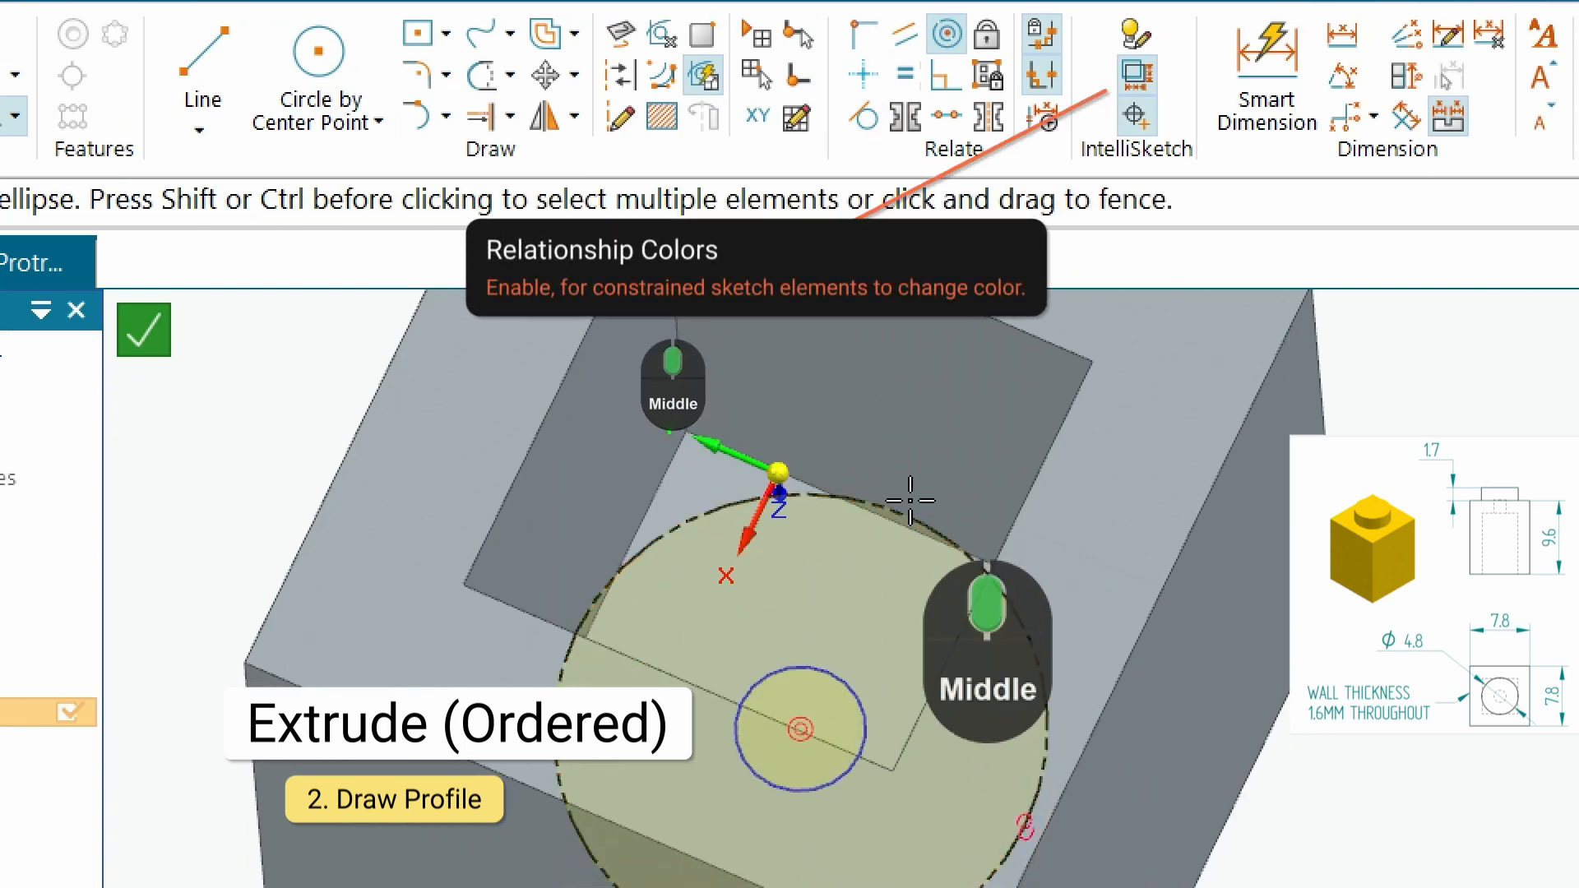
# Examine the concentric circles' relationship symbol and line colors to judge whether the small circle still needs a size constraint.
pyautogui.moveTo(906, 579)
pyautogui.mouseDown(button='middle')
pyautogui.moveTo(924, 676)
pyautogui.moveTo(922, 596)
pyautogui.mouseUp(button='middle')
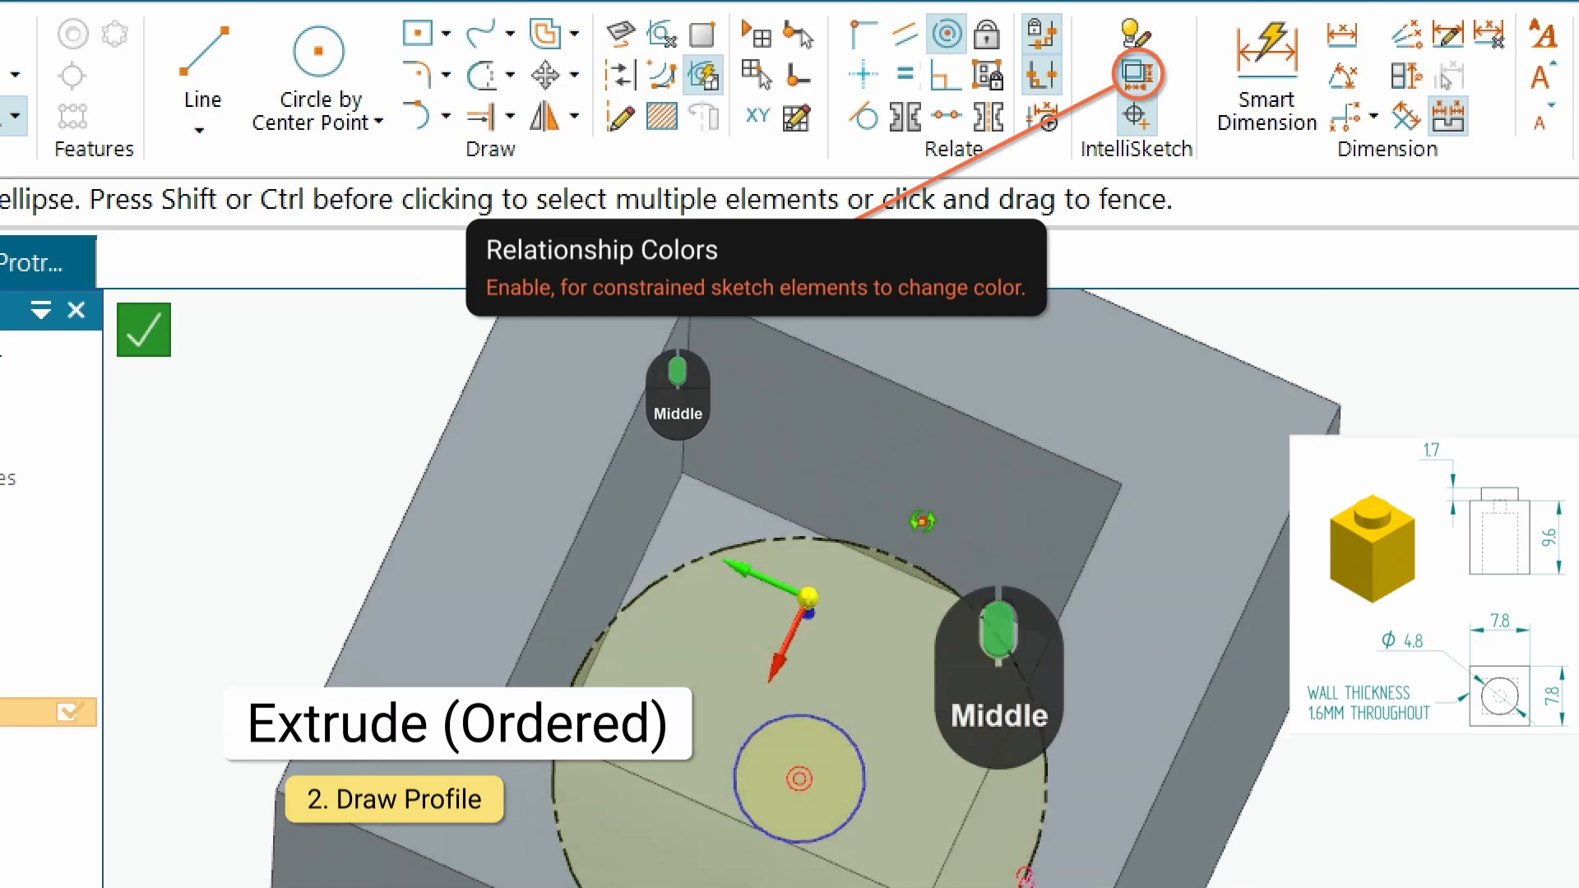
pyautogui.moveTo(922, 521); pyautogui.dragTo(776, 567, button='middle')
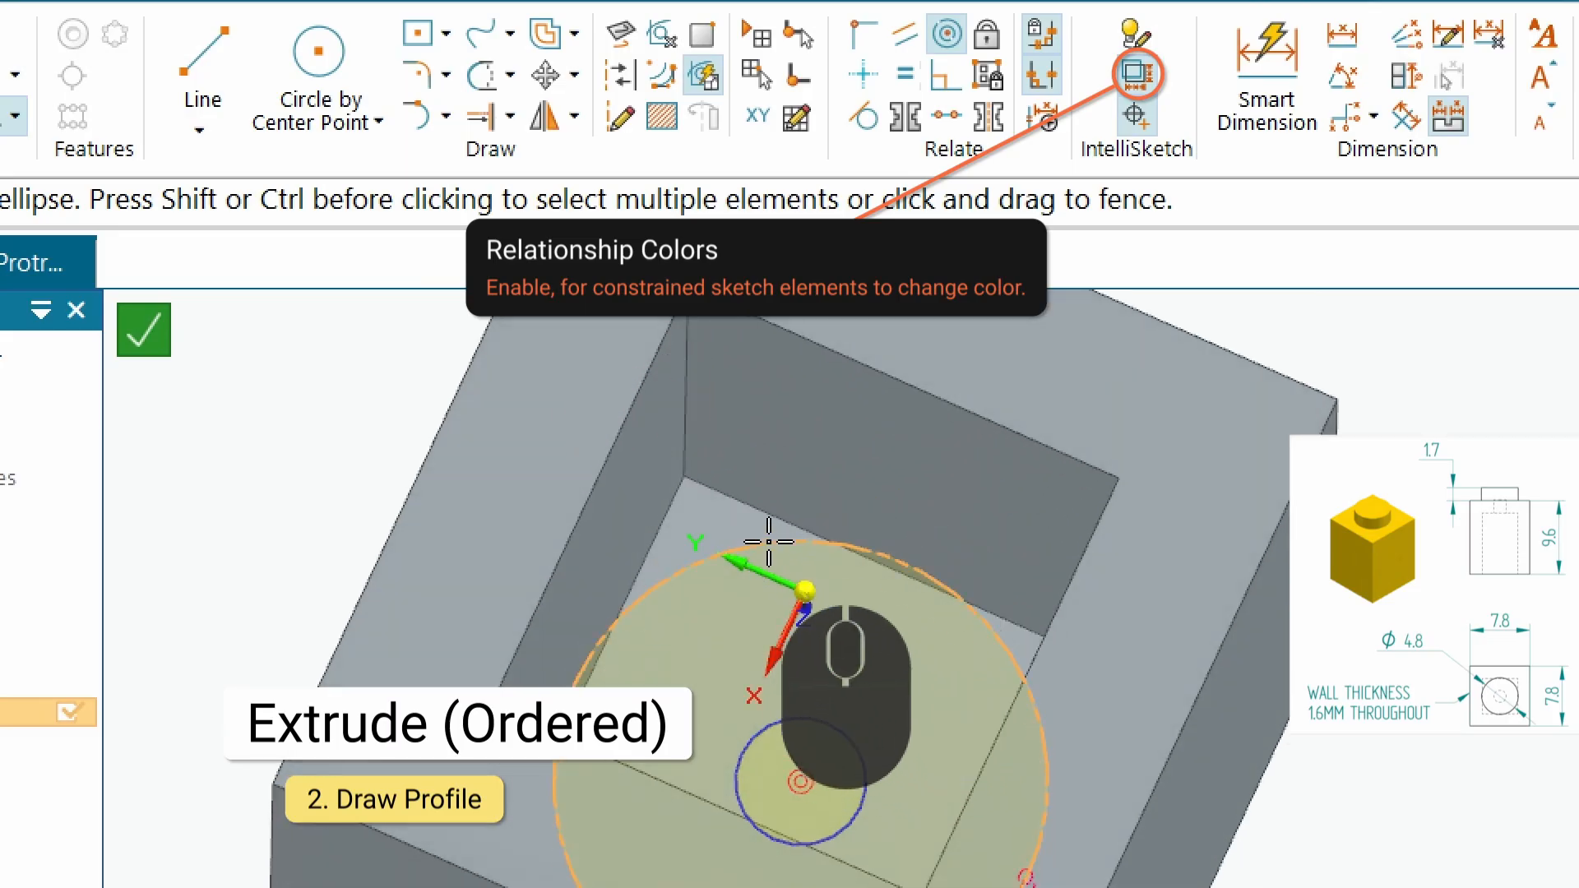
pyautogui.scroll(4, 1001, 589)
pyautogui.scroll(-5, 964, 681)
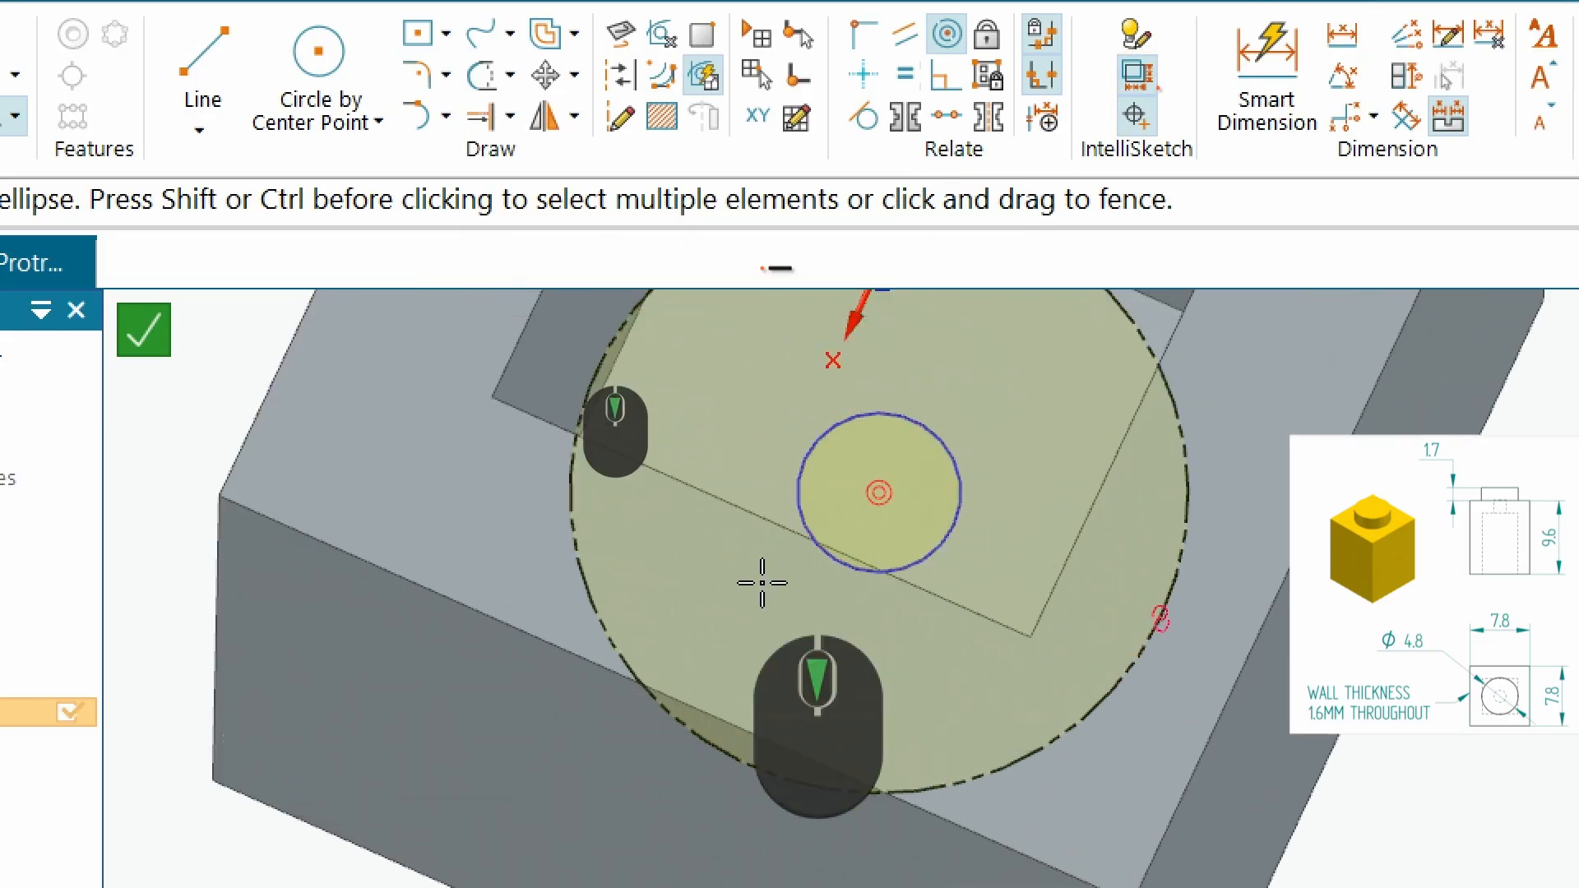
pyautogui.scroll(4, 860, 559)
pyautogui.scroll(-4, 845, 650)
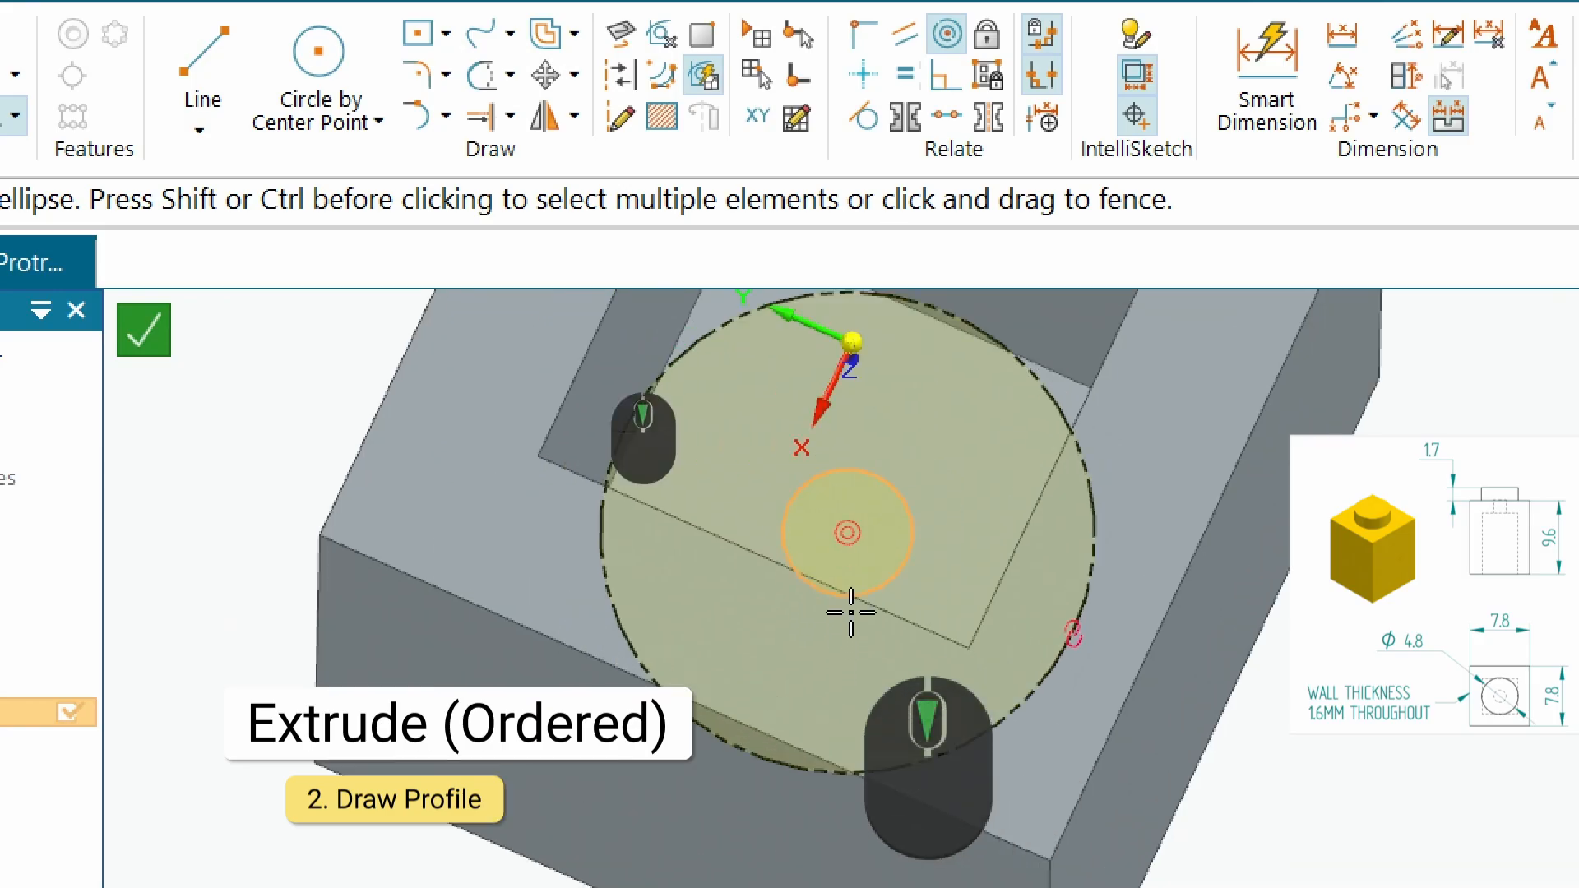
pyautogui.scroll(-2, 851, 612)
pyautogui.scroll(5, 846, 575)
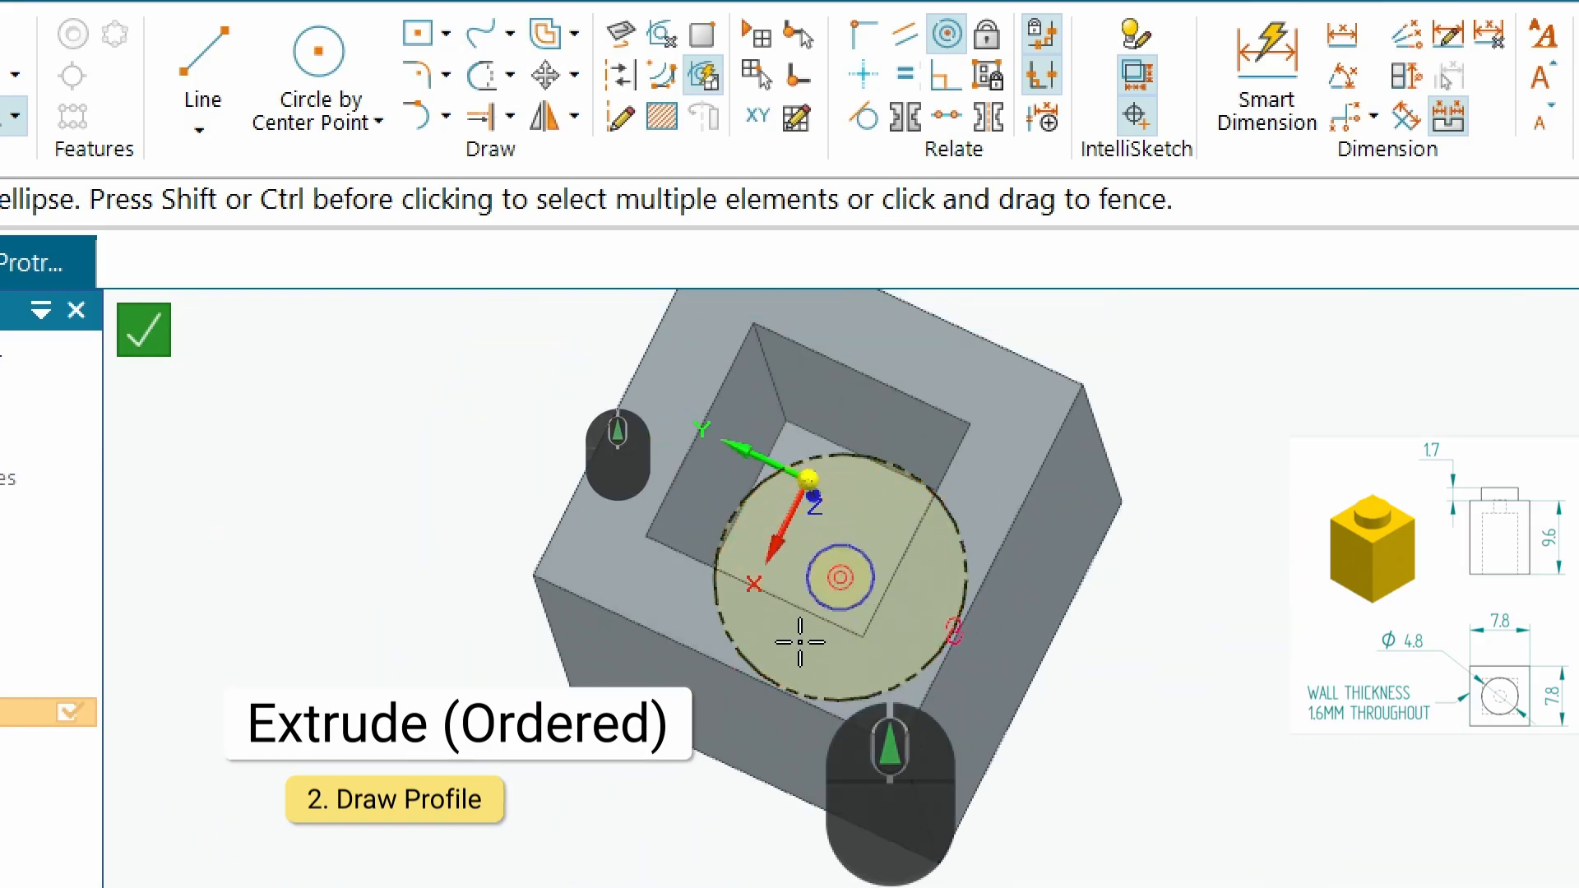
pyautogui.scroll(-1, 807, 621)
pyautogui.scroll(-2, 809, 615)
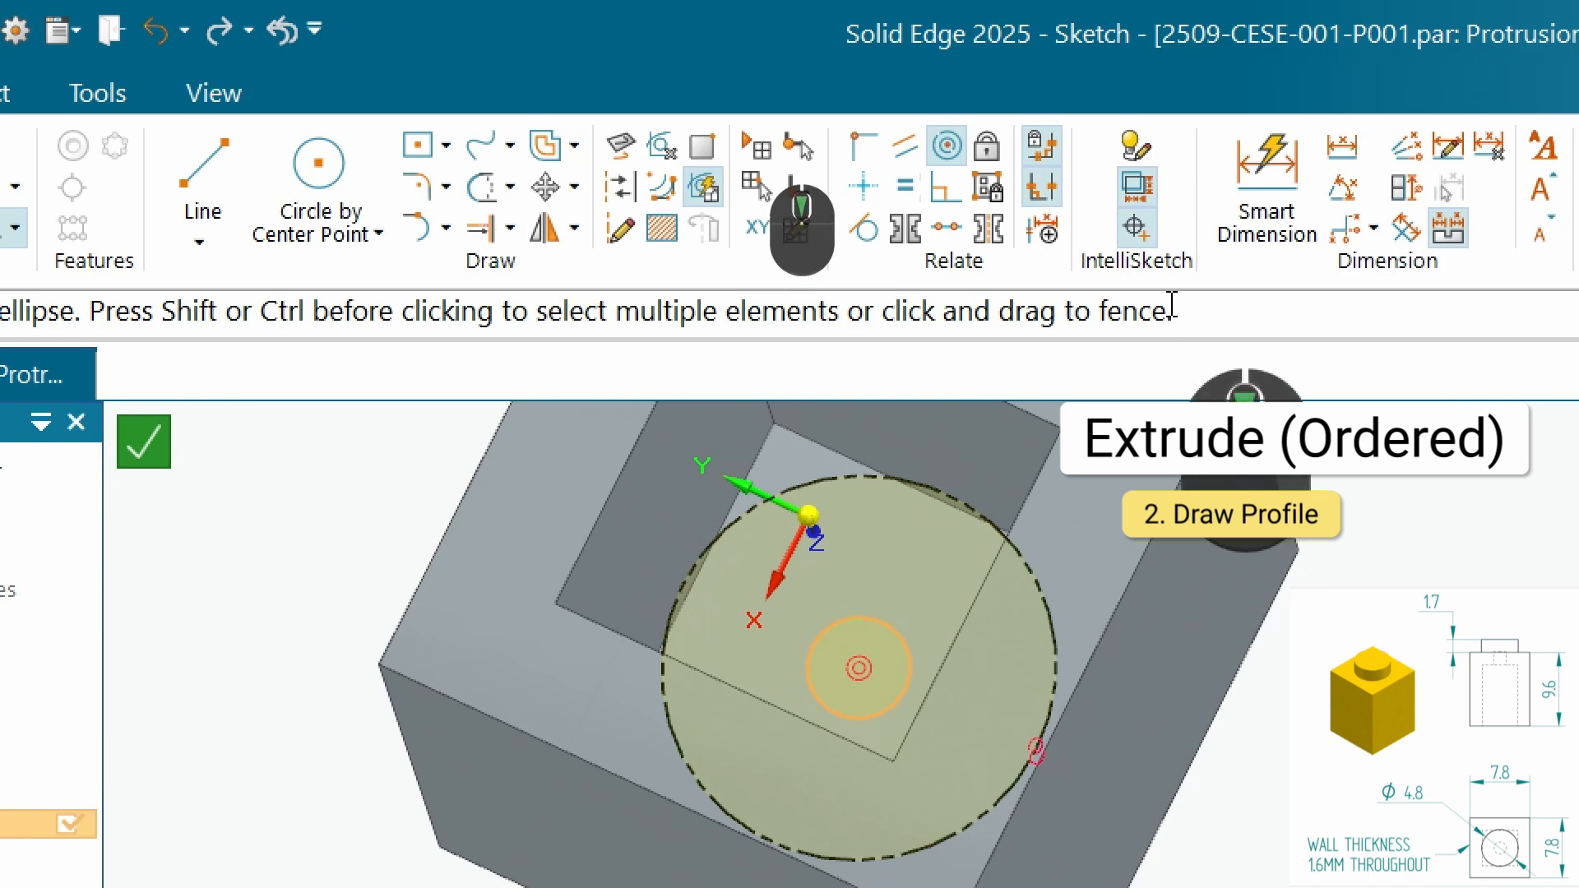
# Start Smart Dimension and reveal its additional property options, switching Tangent on and off again.
pyautogui.click(1267, 190)
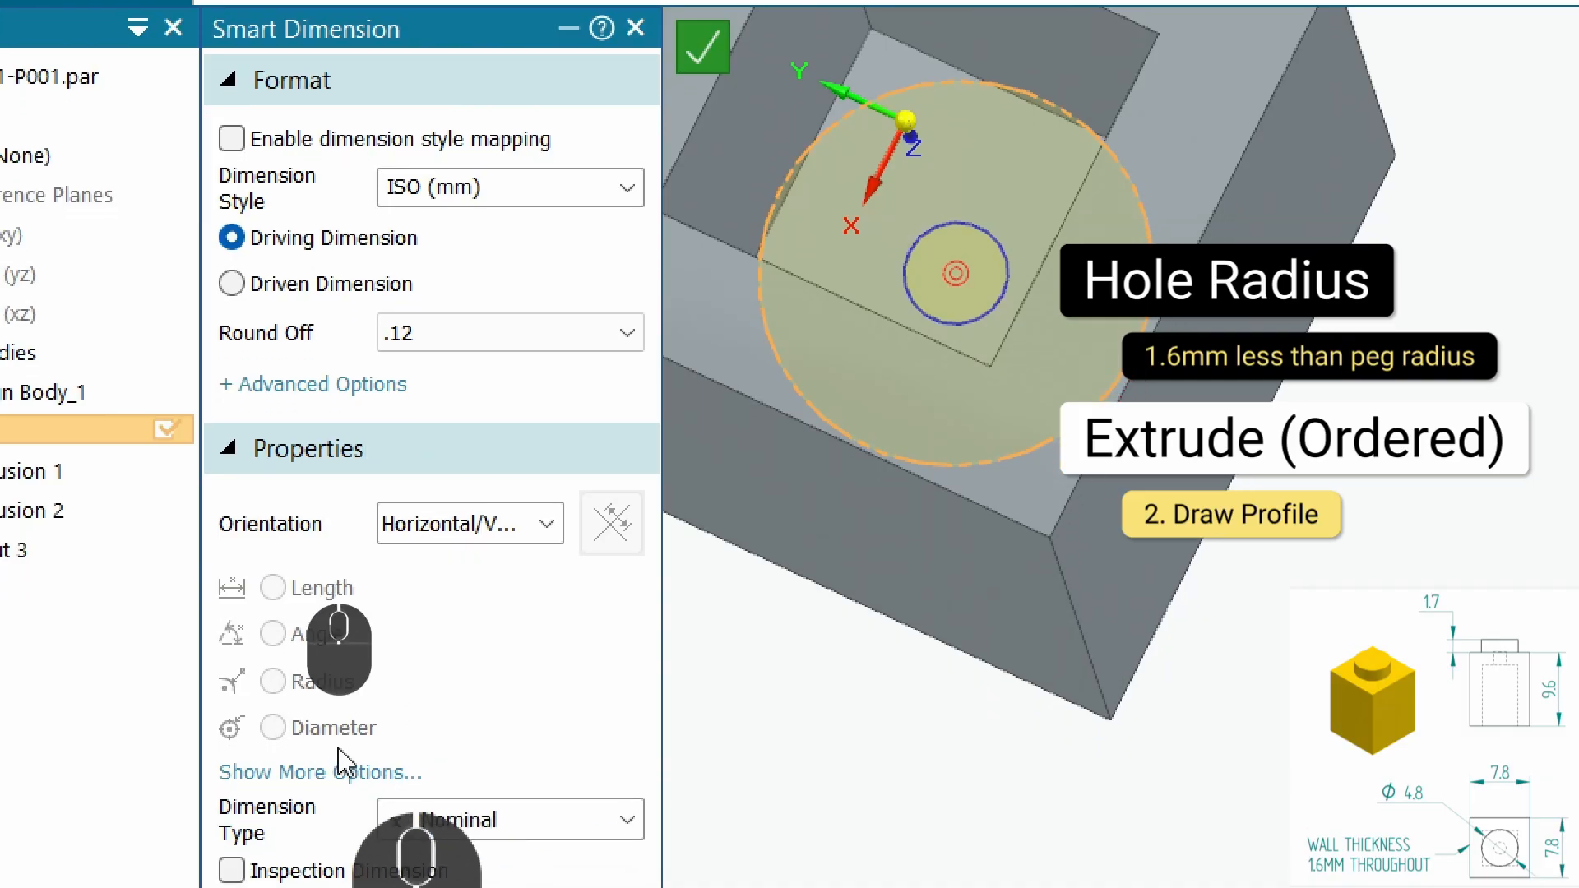
pyautogui.click(338, 753)
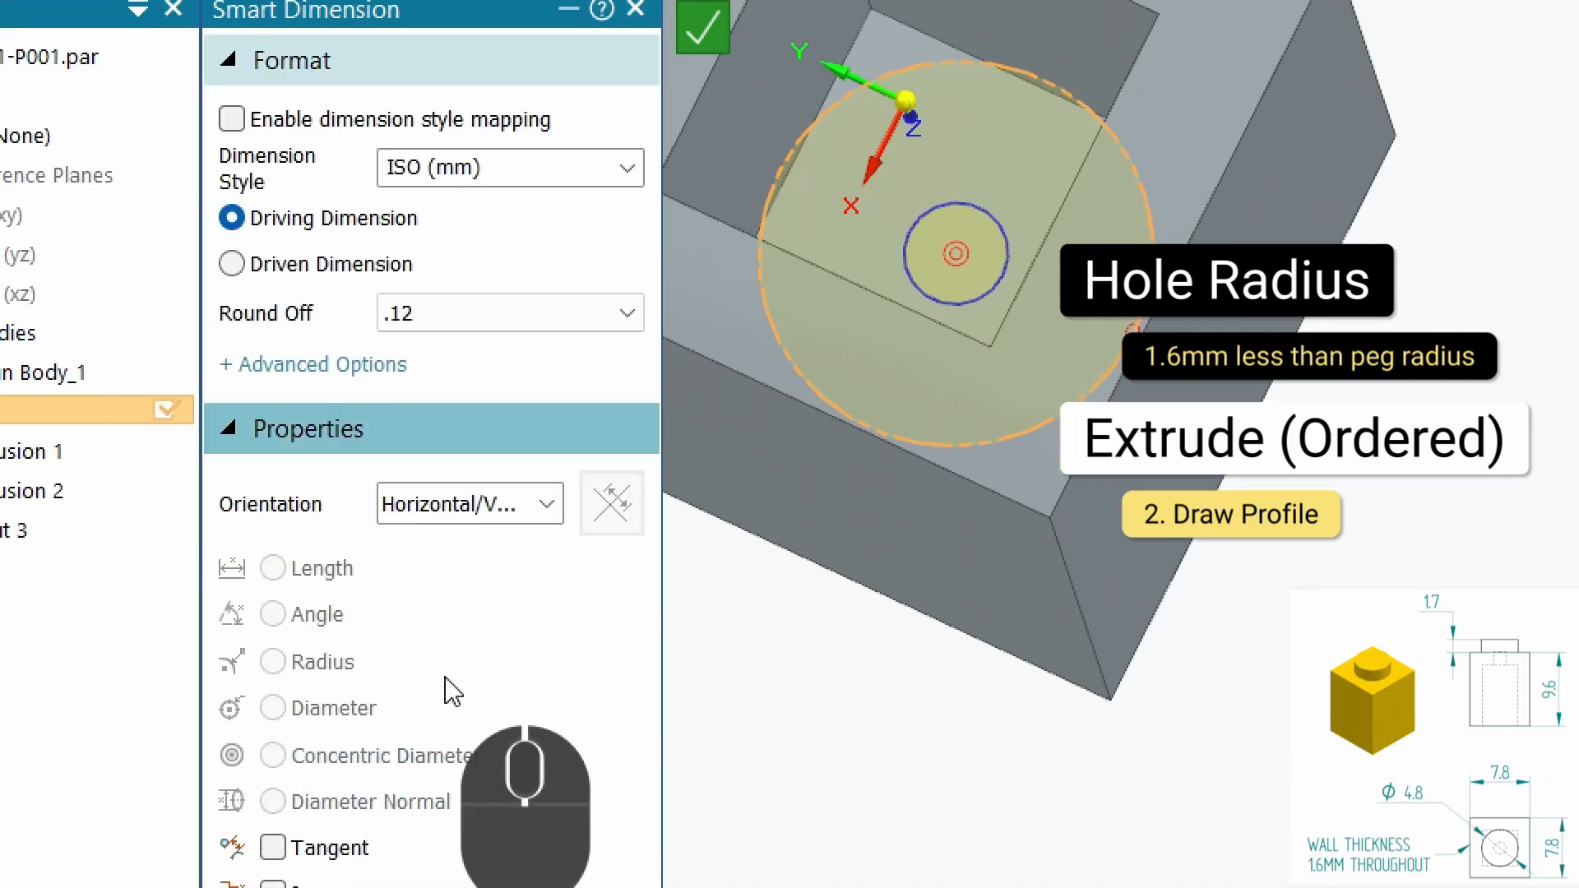
pyautogui.click(427, 783)
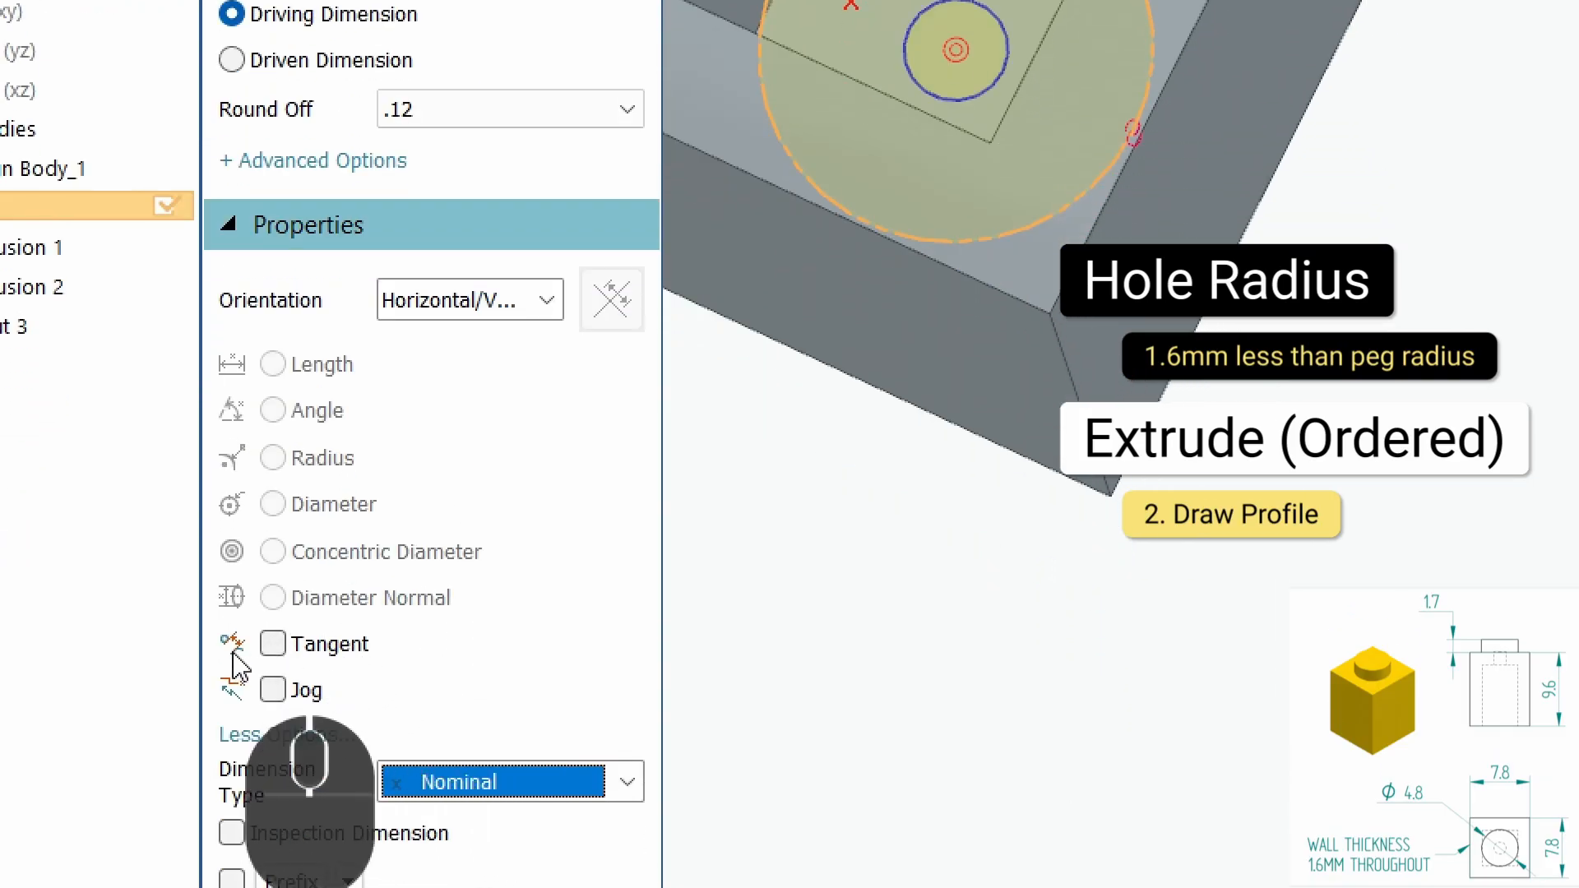
pyautogui.click(274, 644)
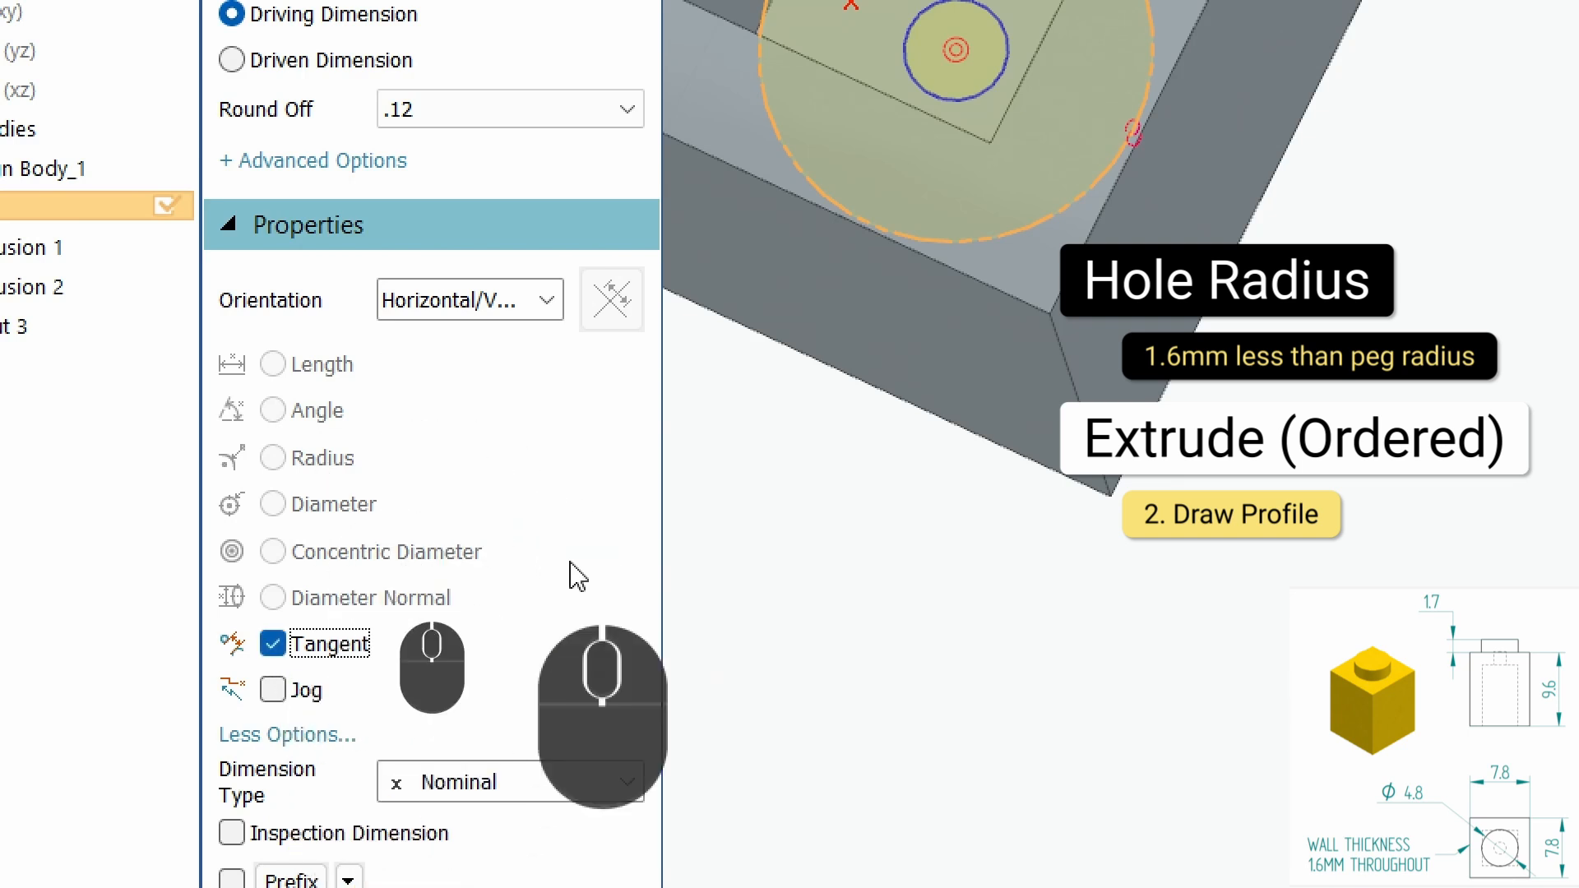
pyautogui.click(271, 650)
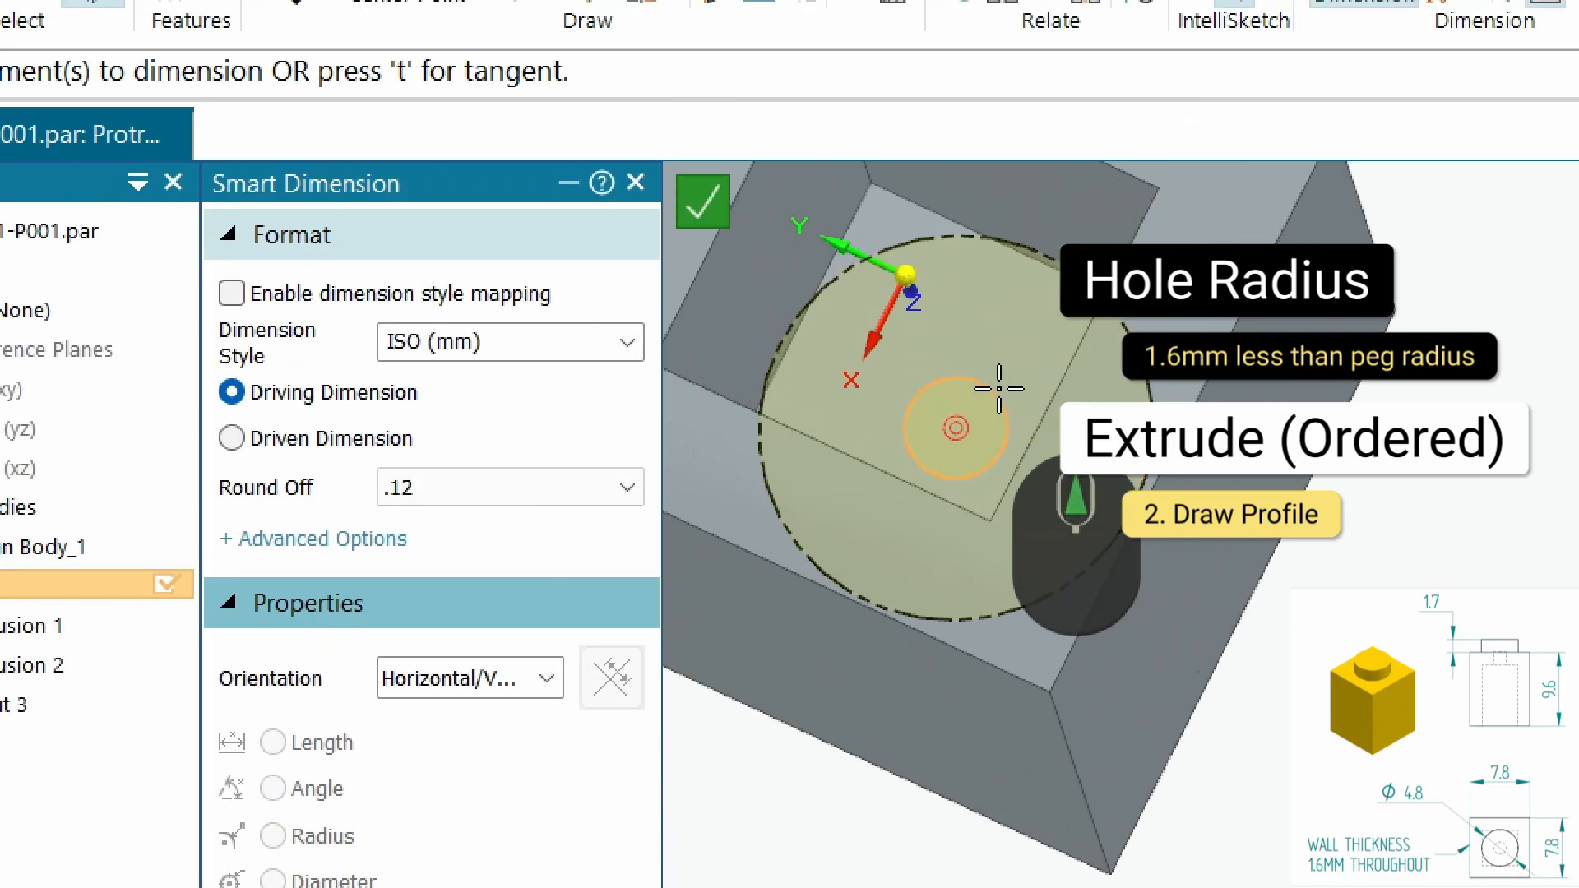
# Try to dimension the gap between the small circle and the projected stud circle without the Tangent option.
pyautogui.click(1000, 388)
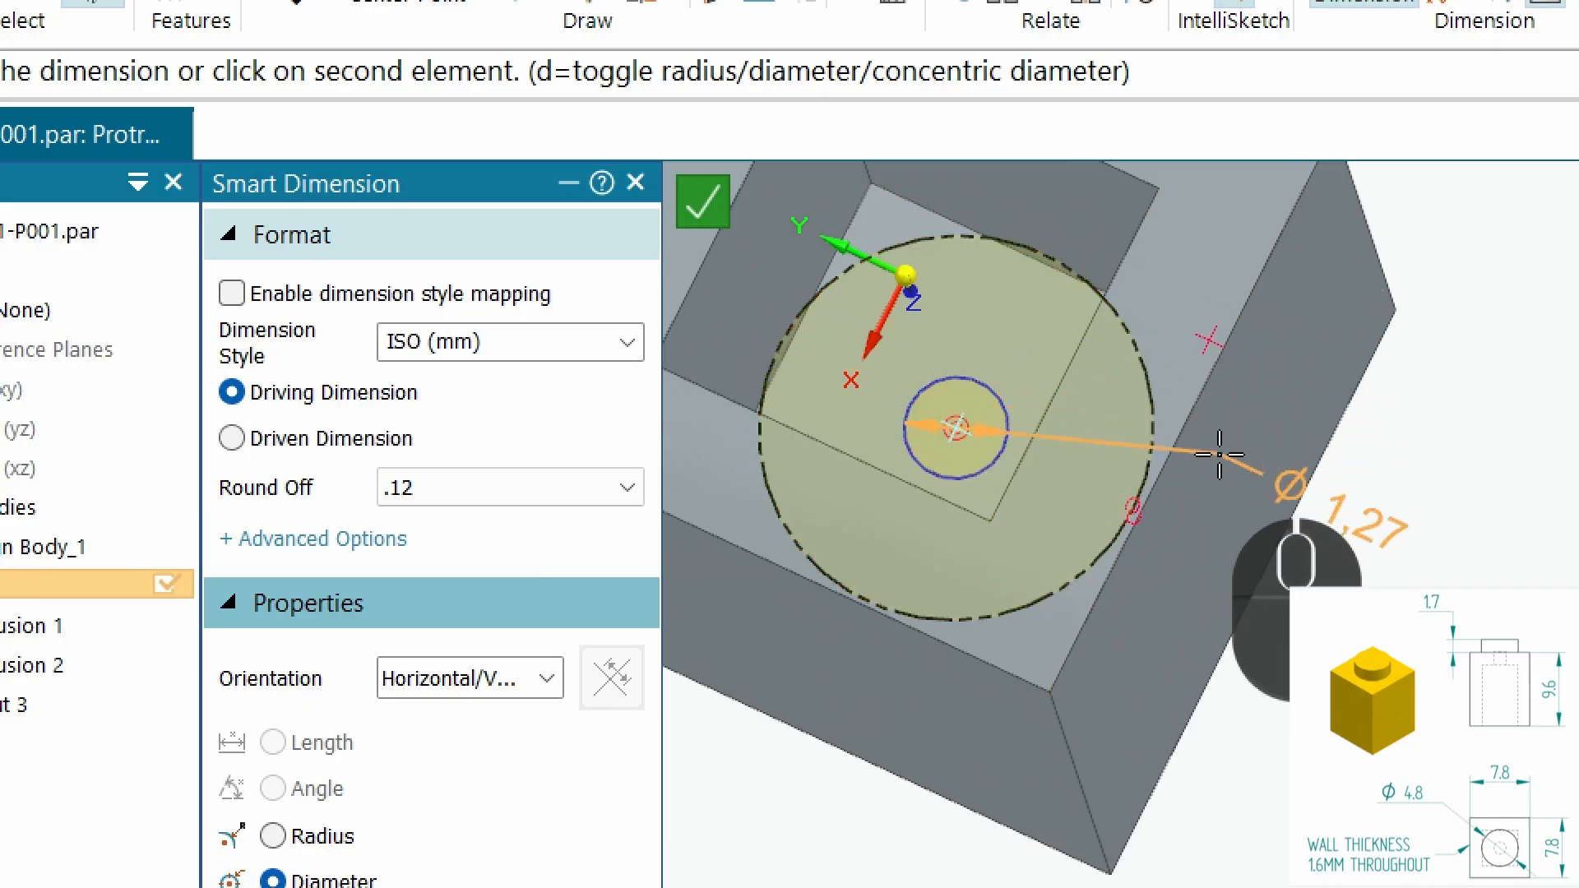
pyautogui.click(1303, 521)
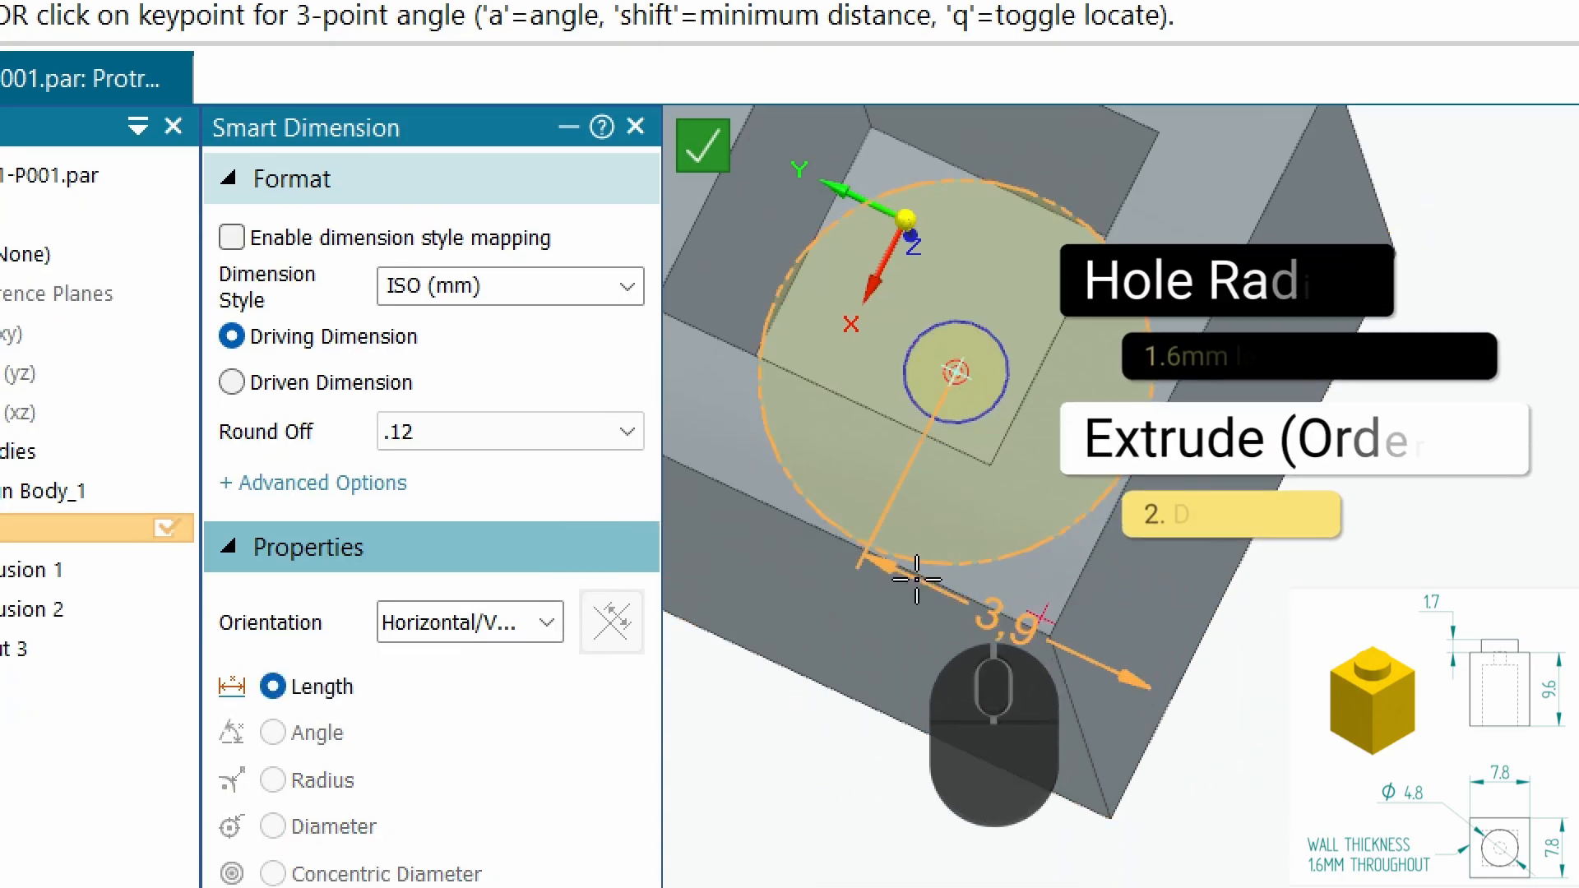
pyautogui.rightClick(916, 580)
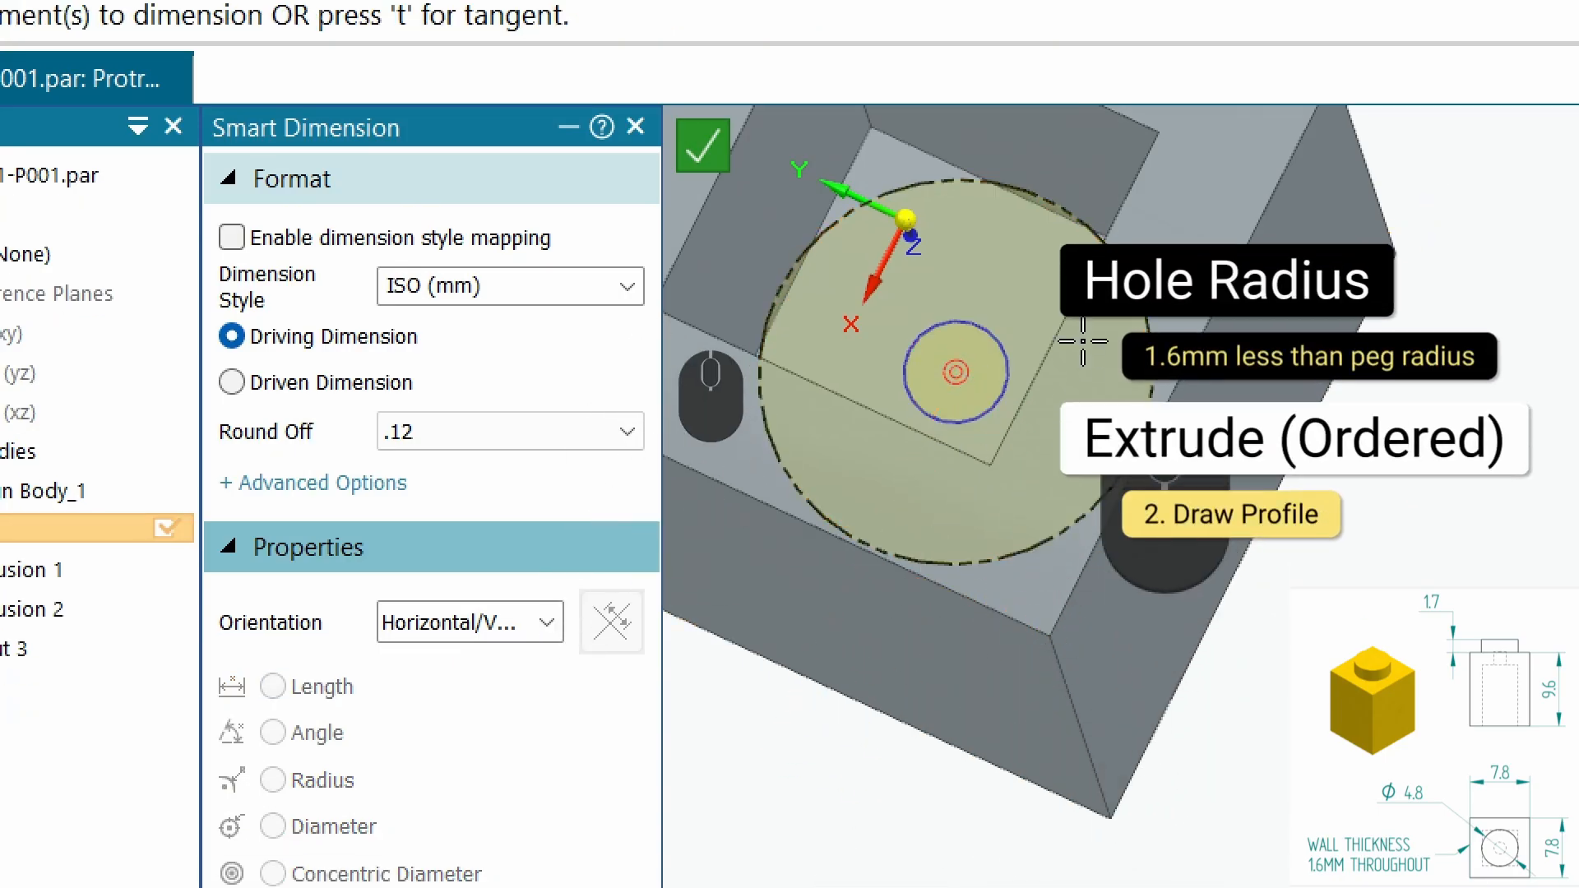
pyautogui.click(990, 339)
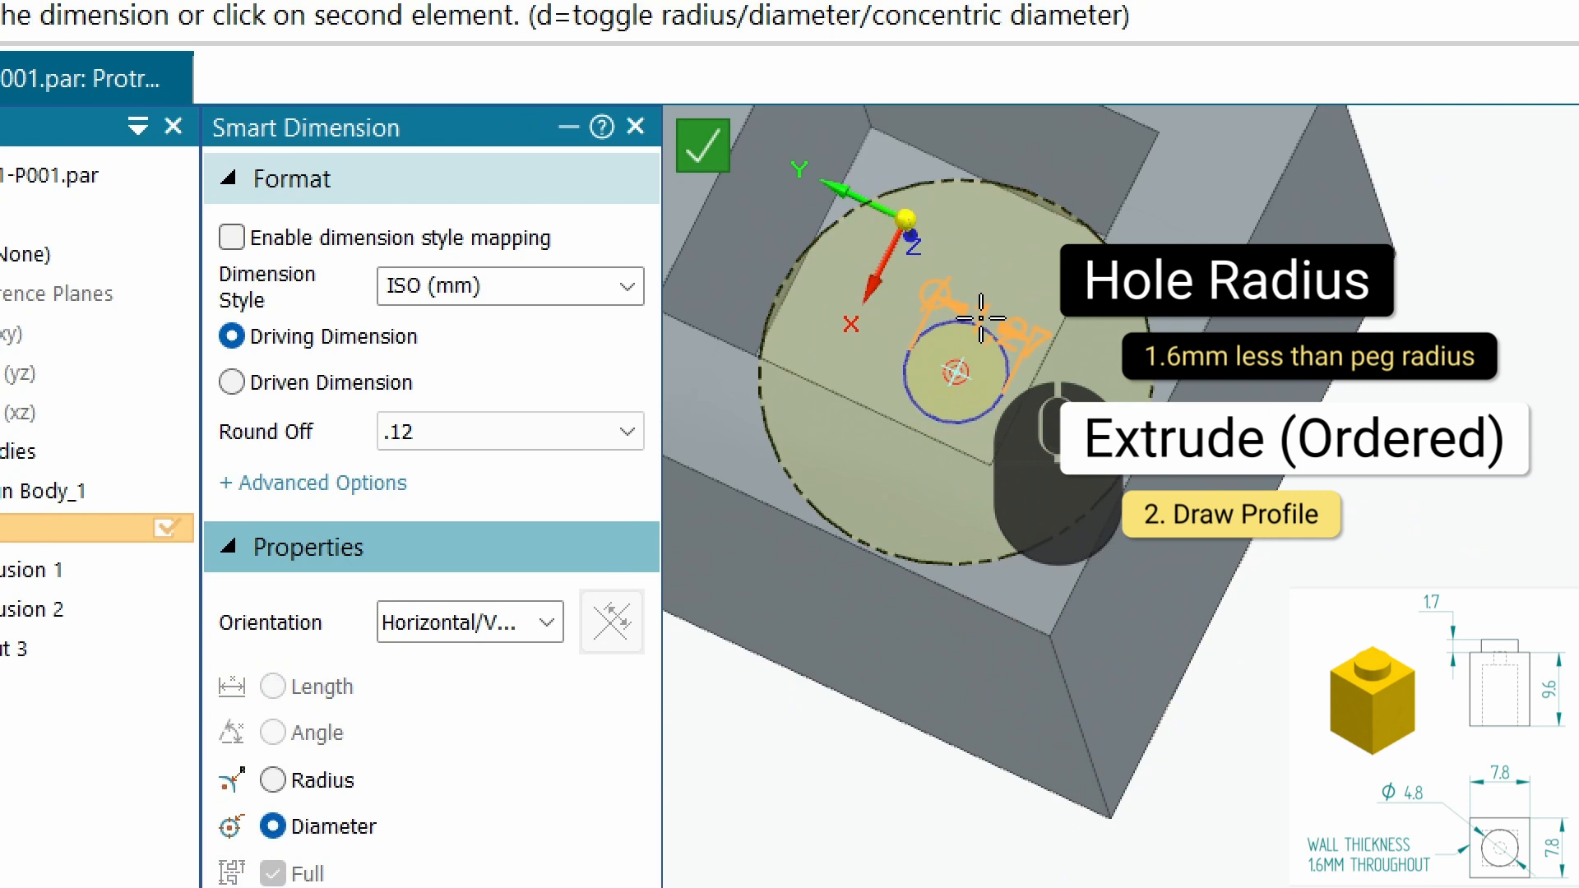
pyautogui.click(938, 181)
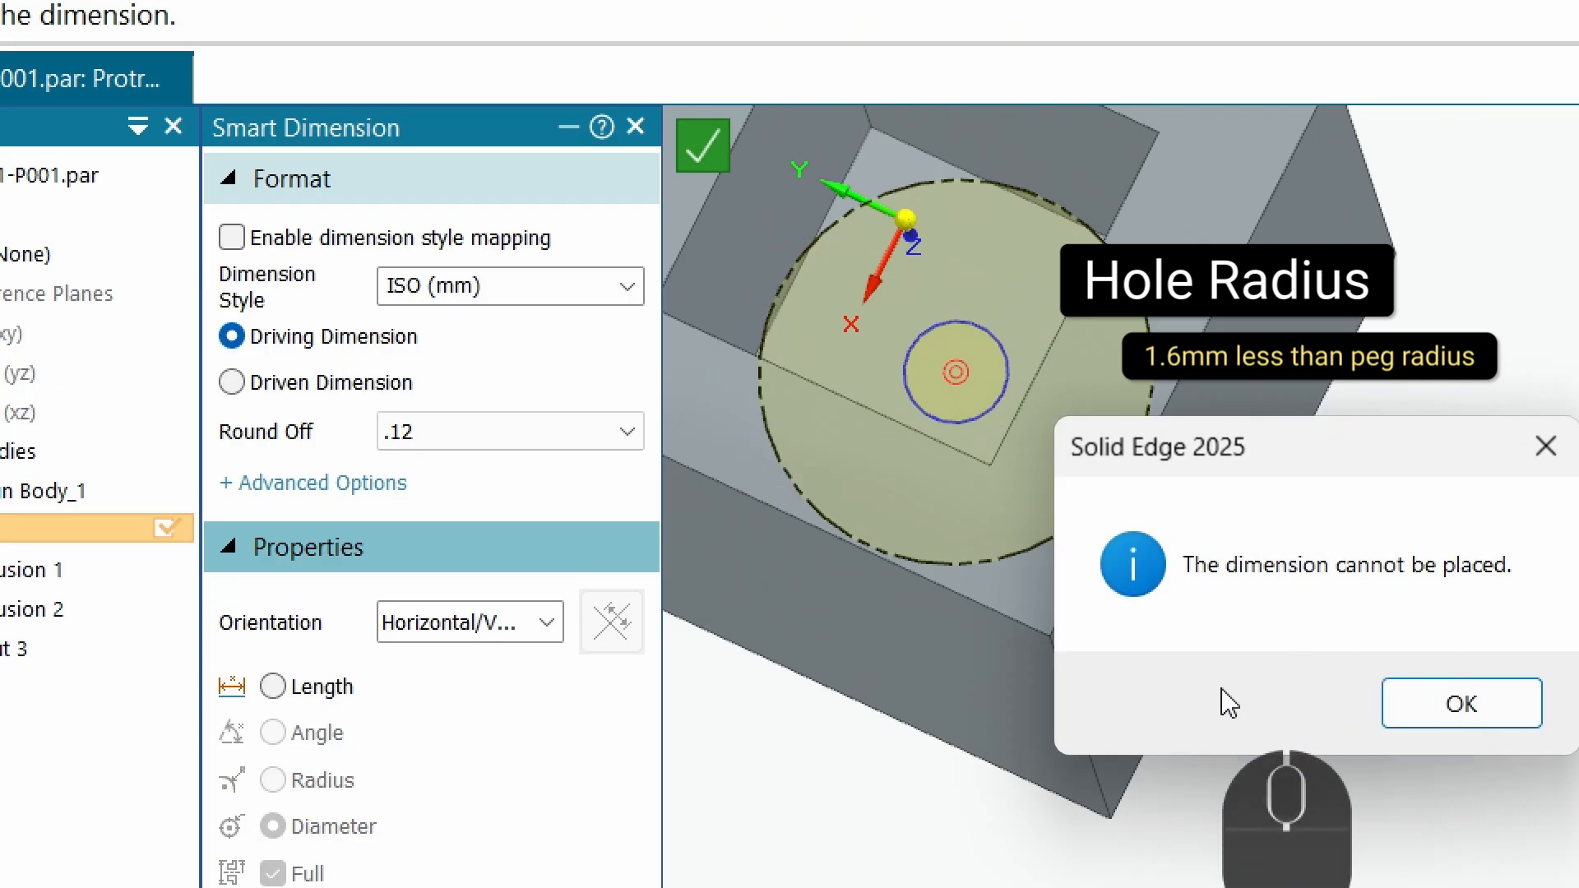
pyautogui.click(1410, 705)
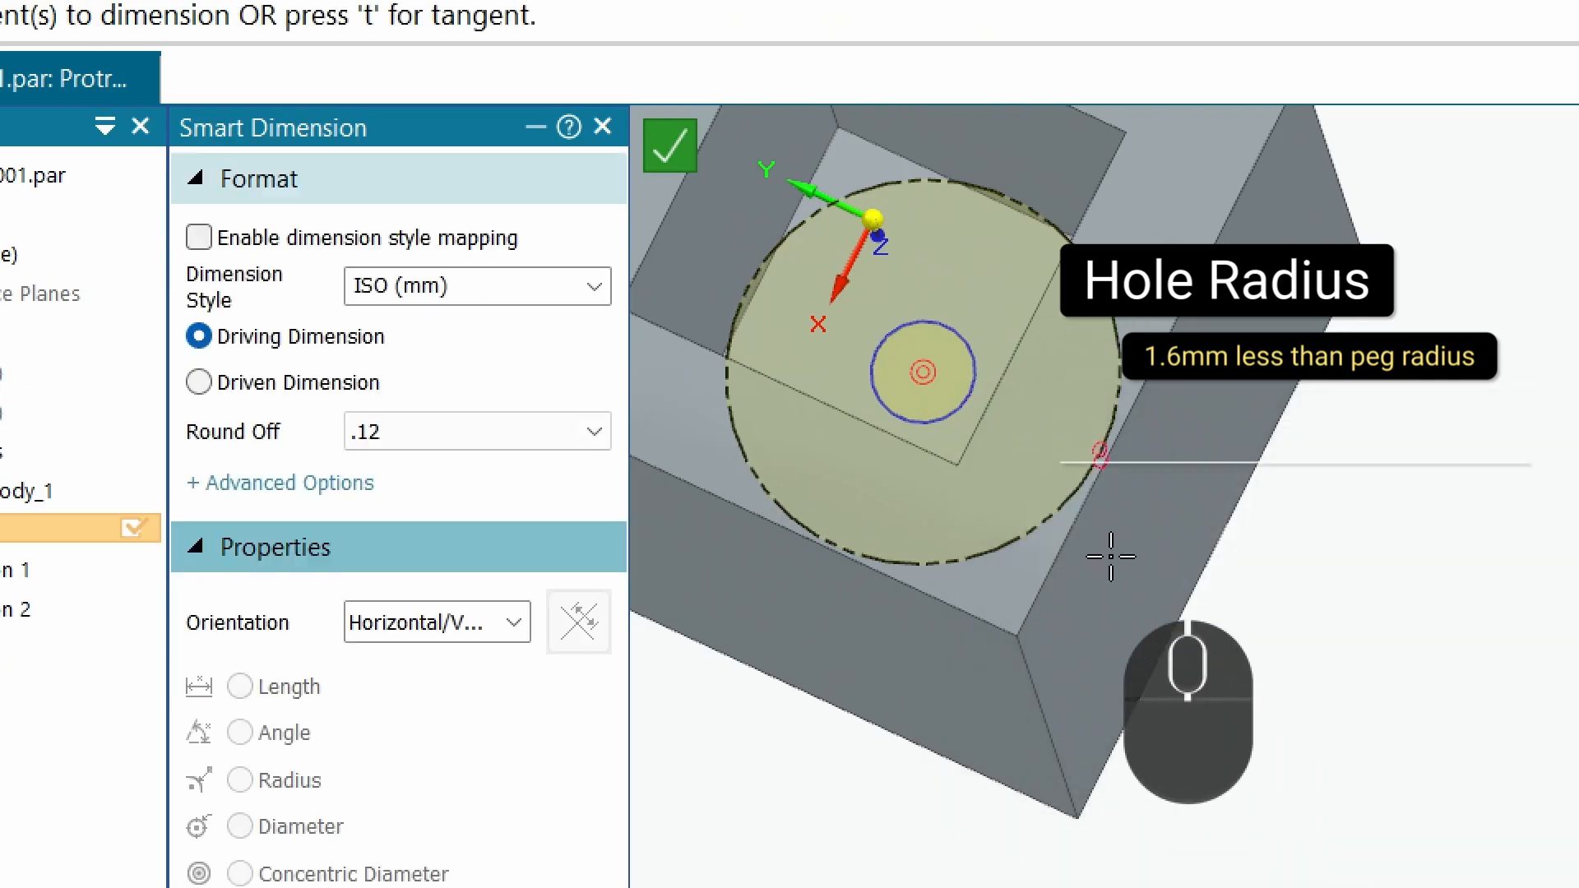
# Turn on the Tangent option and place a 1.6 mm linear dimension between the edges of the small circle and the projected stud circle.
pyautogui.click(867, 372)
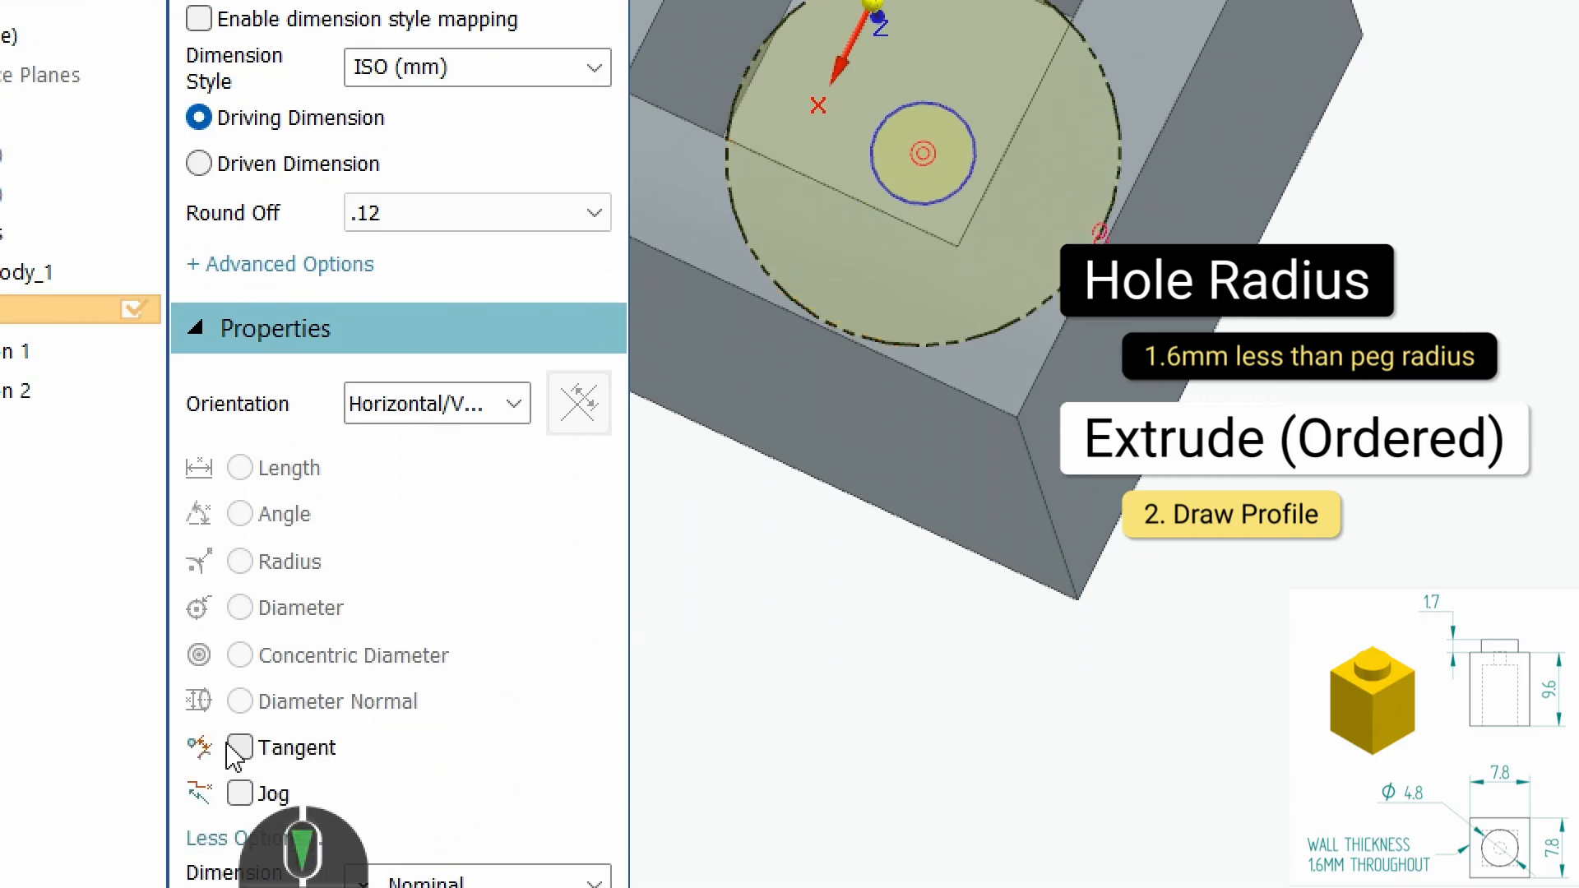
pyautogui.click(240, 747)
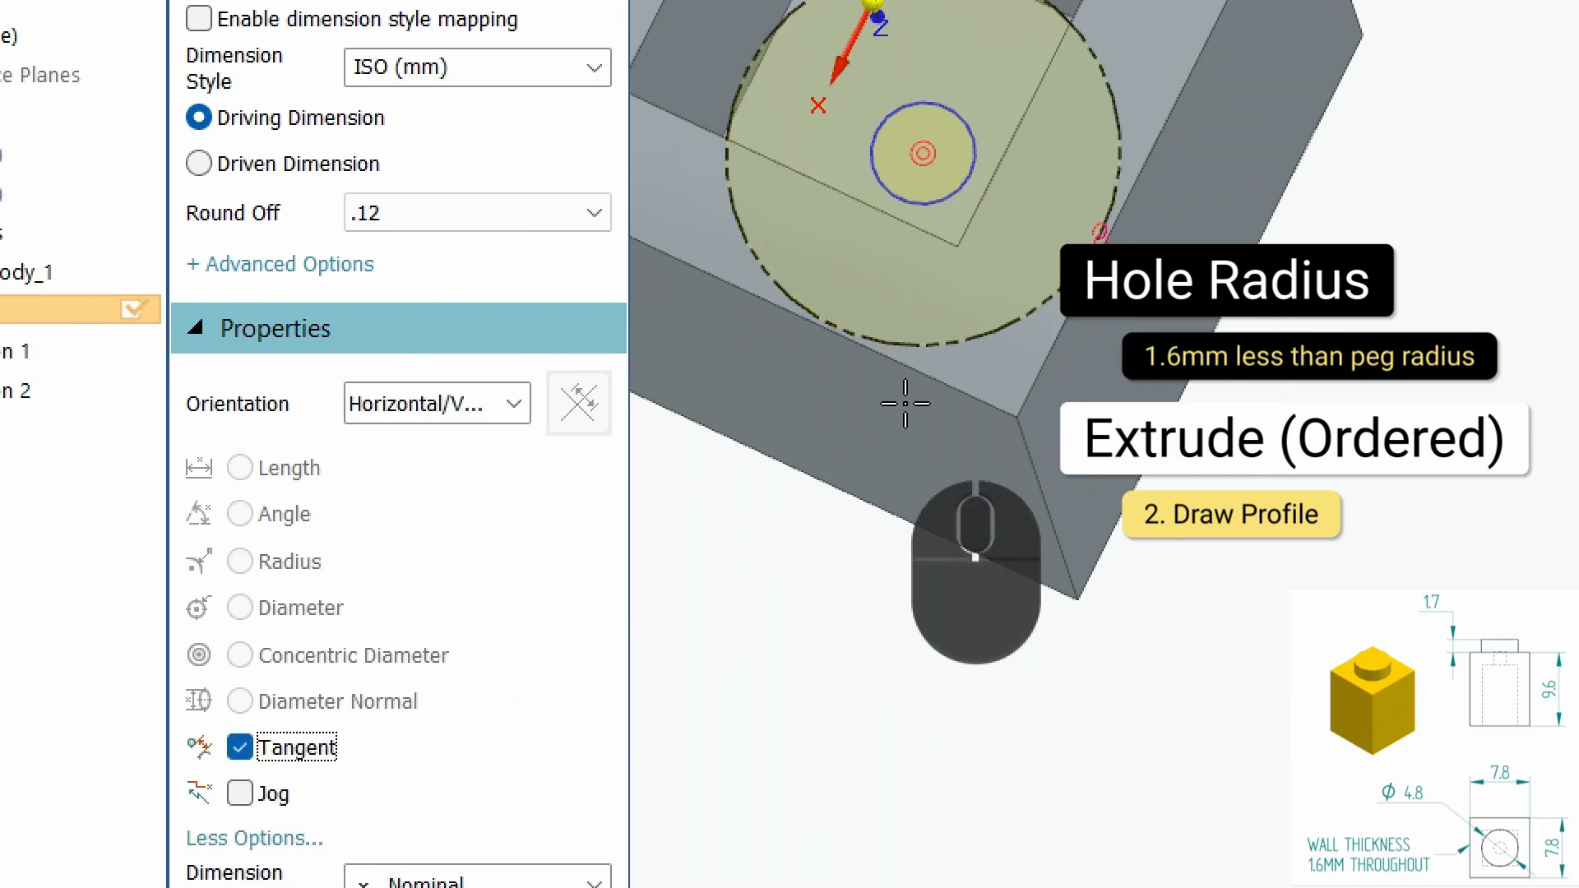
pyautogui.click(754, 253)
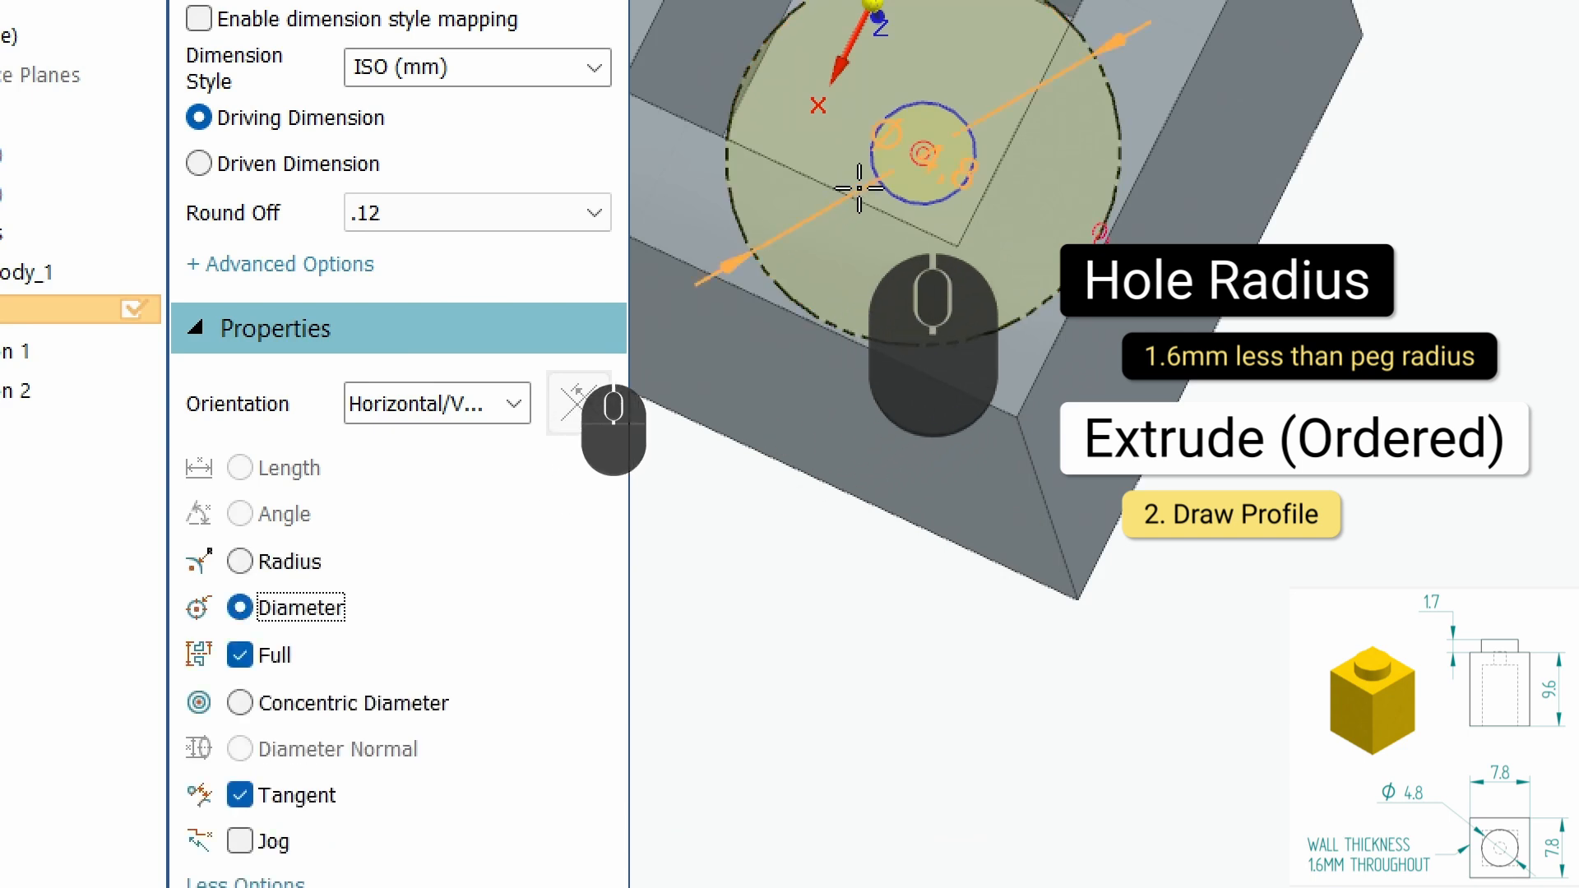
pyautogui.click(870, 175)
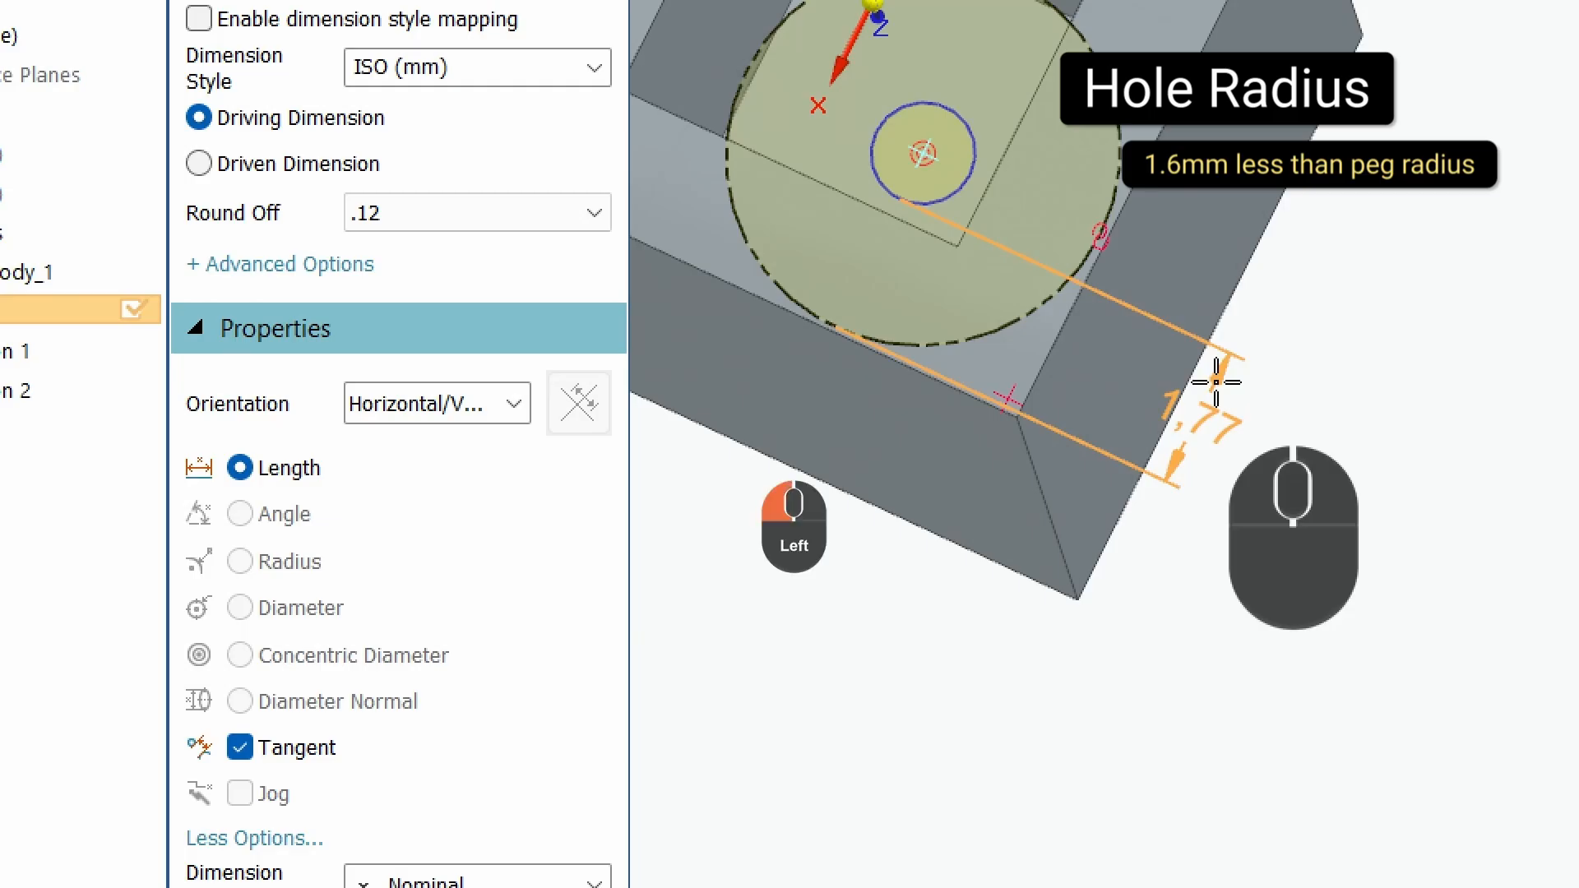
pyautogui.click(1216, 382)
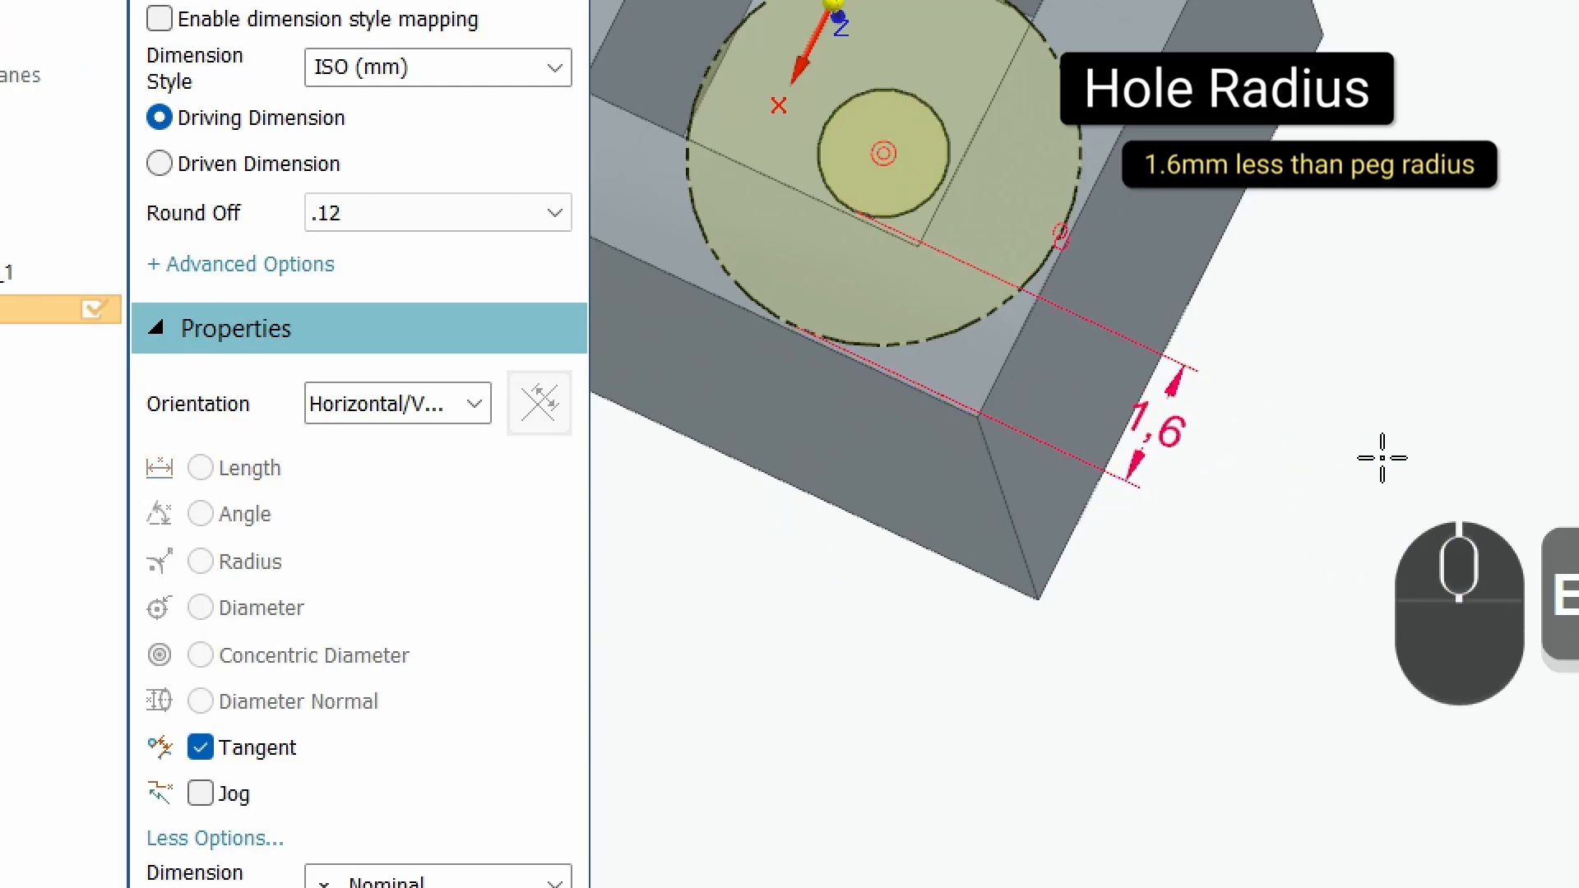
# Close the dimensioned small circle's profile and set the extrude operation to Cut.
pyautogui.scroll(5, 909, 559)
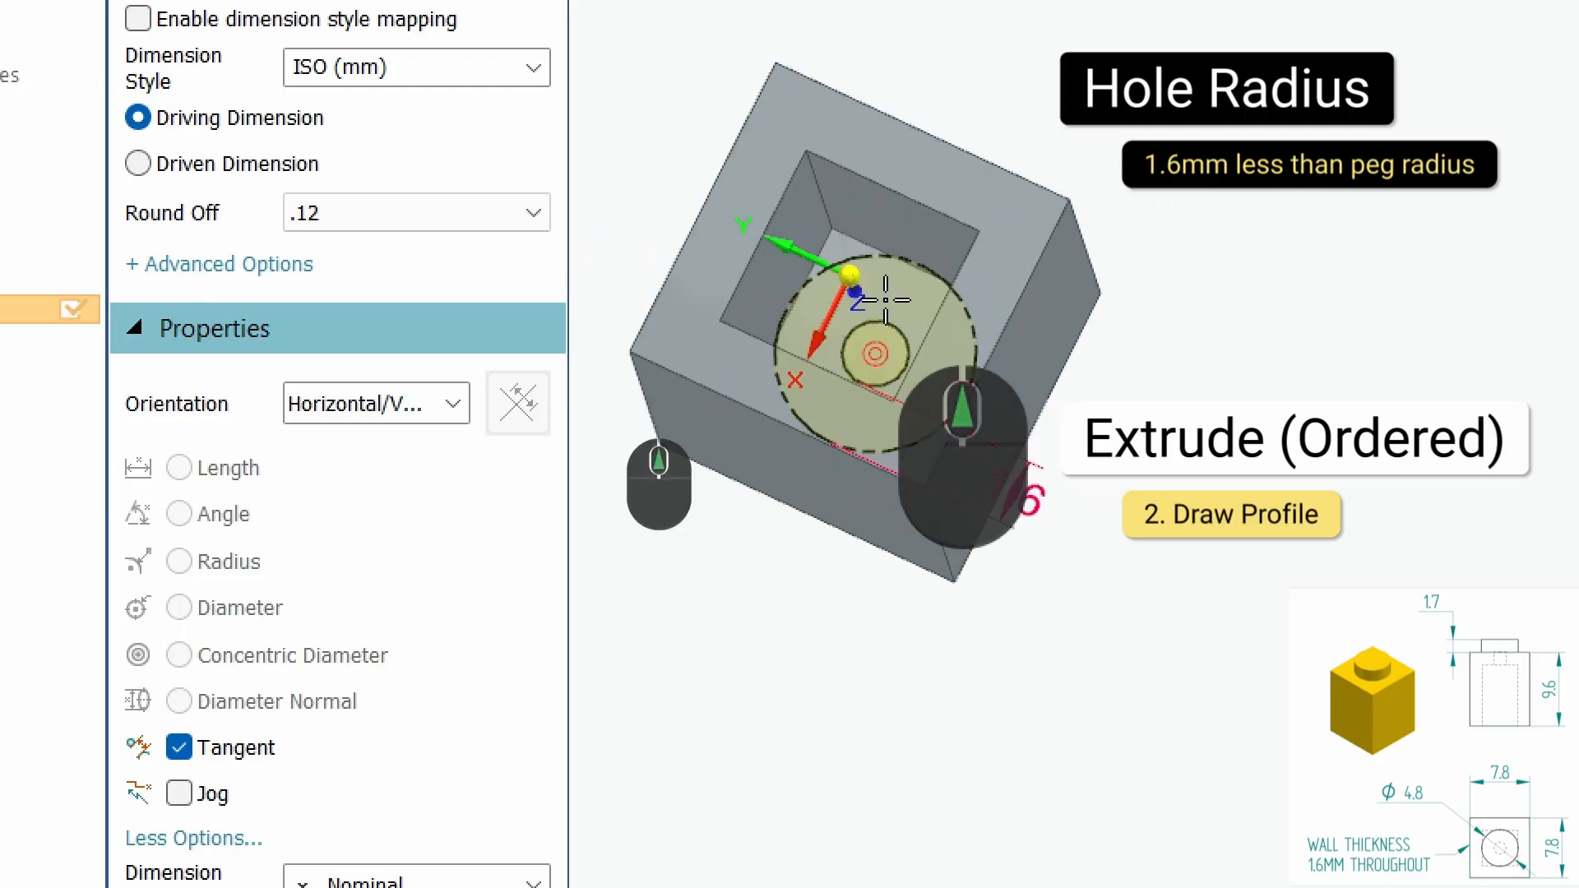
pyautogui.scroll(-5, 861, 354)
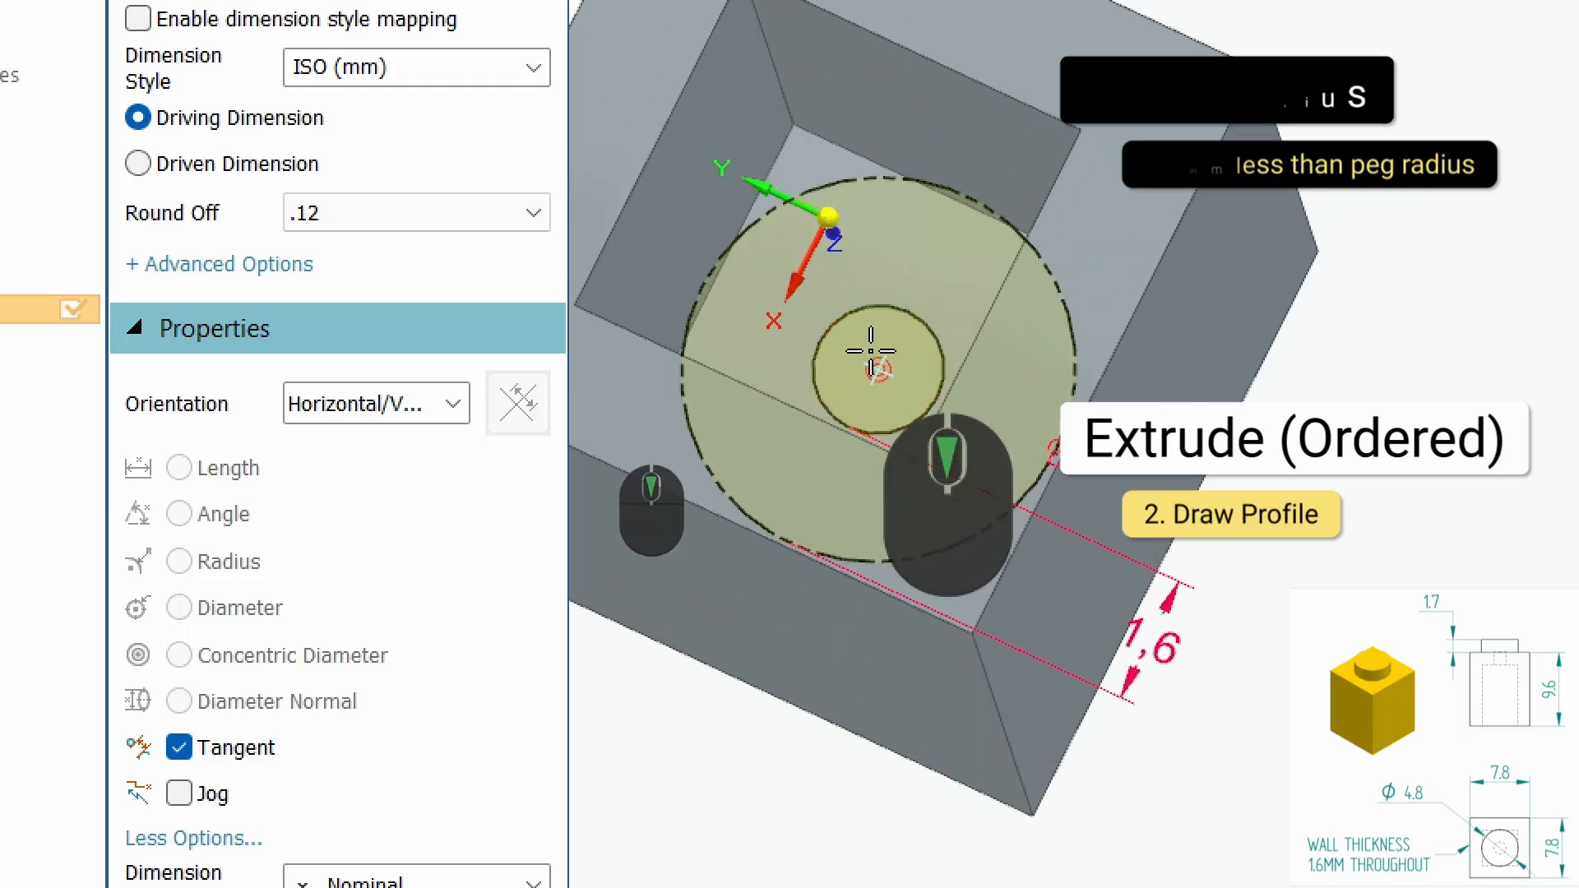
pyautogui.scroll(3, 863, 507)
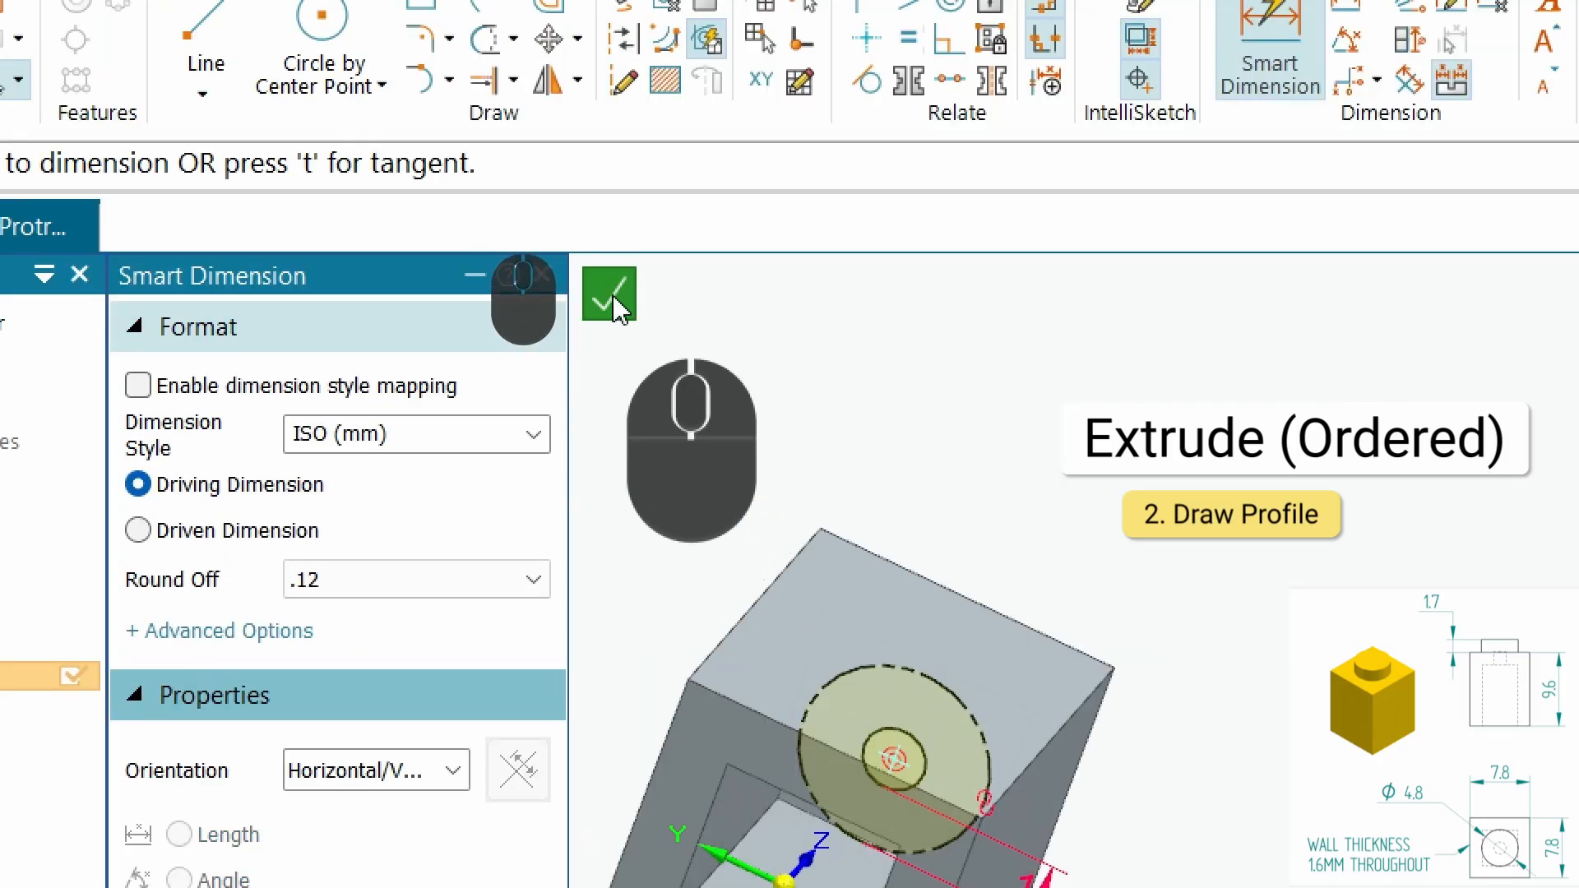
pyautogui.click(609, 292)
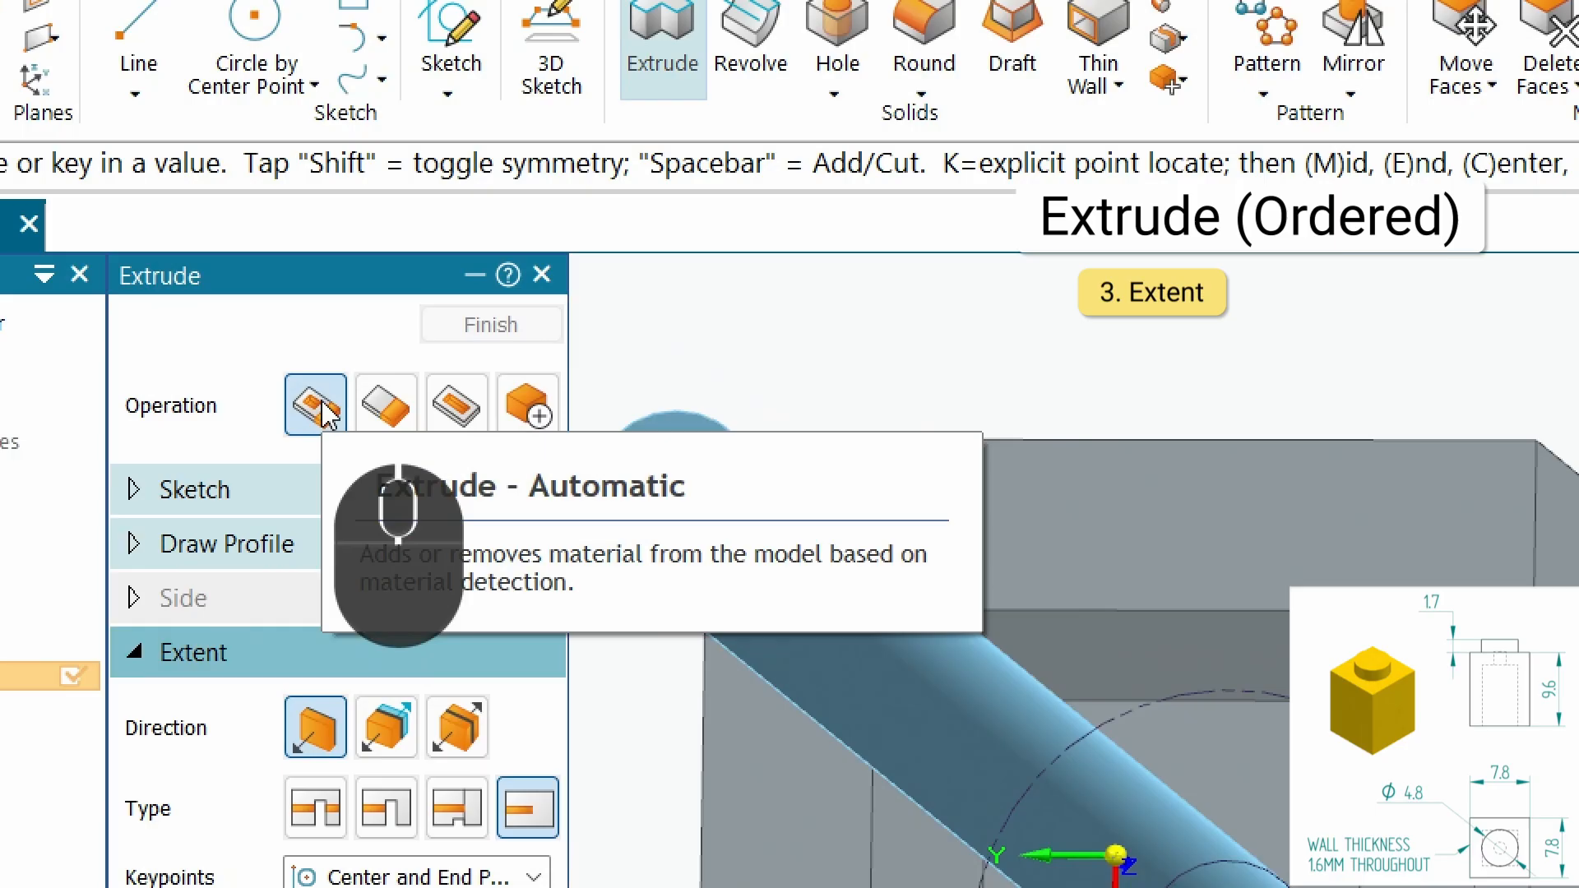
pyautogui.click(477, 412)
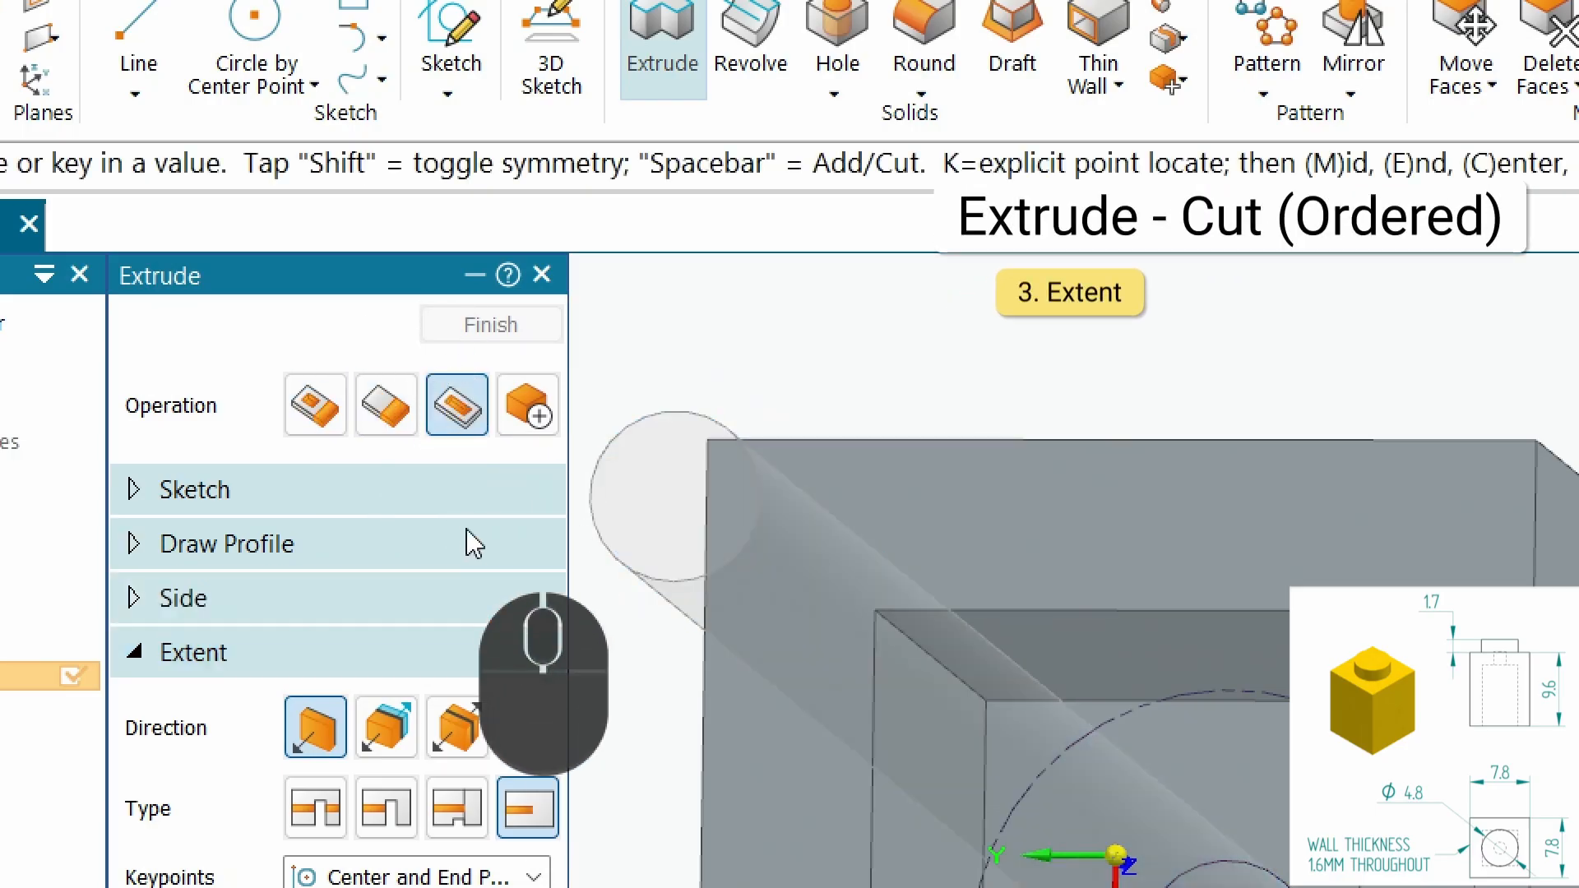
# Set the cut's extent type to From/To and choose the ceiling face inside the block's cavity as the From surface.
pyautogui.scroll(4, 910, 452)
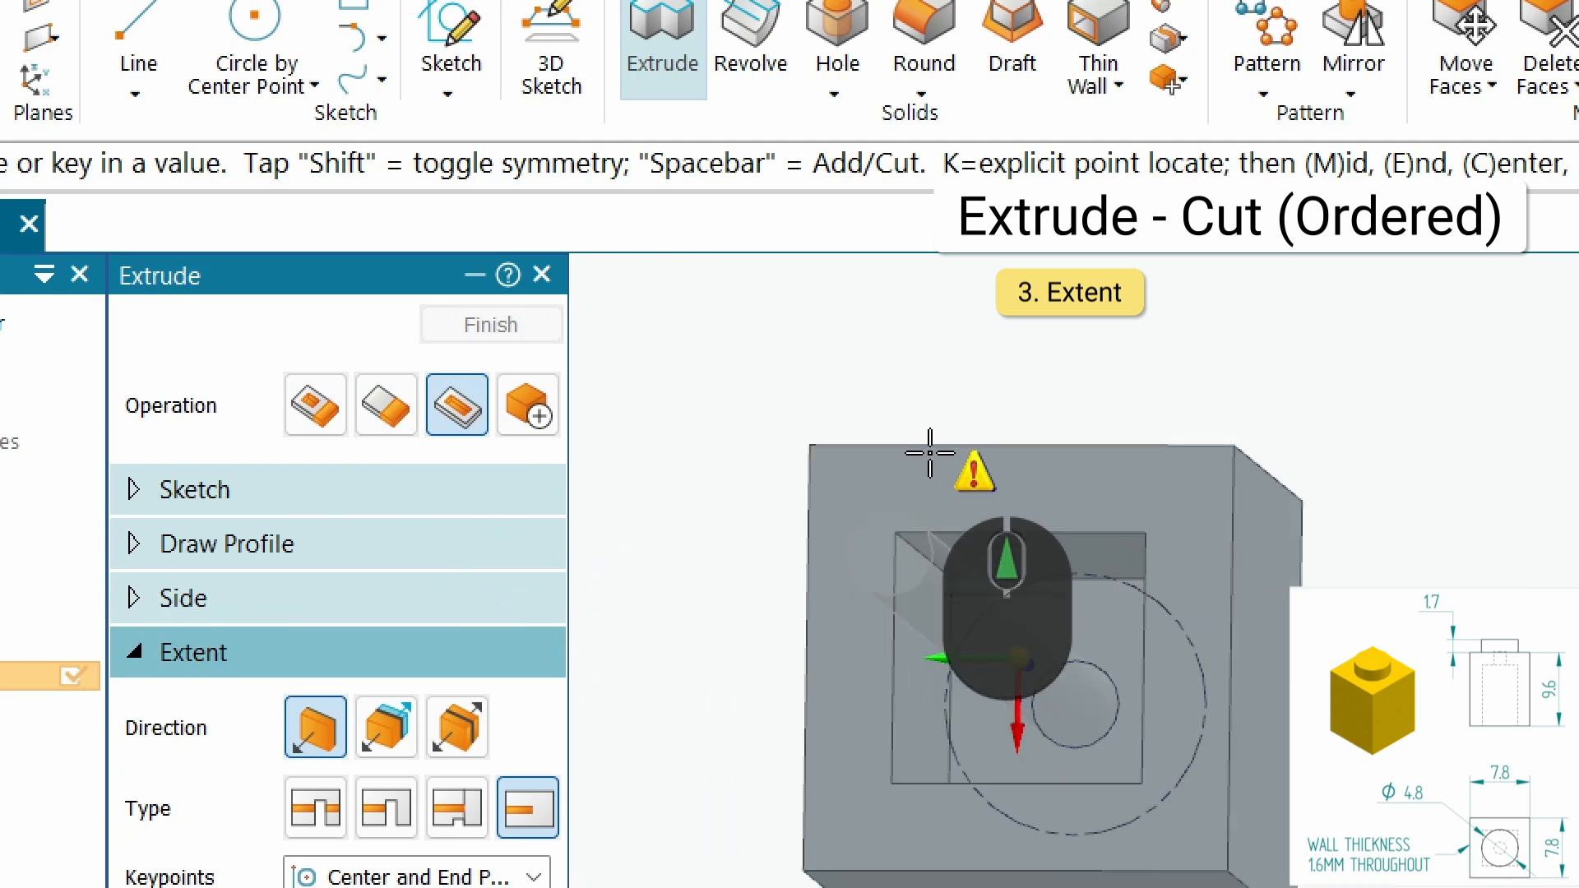
pyautogui.moveTo(898, 472); pyautogui.dragTo(1209, 354, button='middle')
pyautogui.moveTo(1203, 256); pyautogui.dragTo(1116, 436, button='middle')
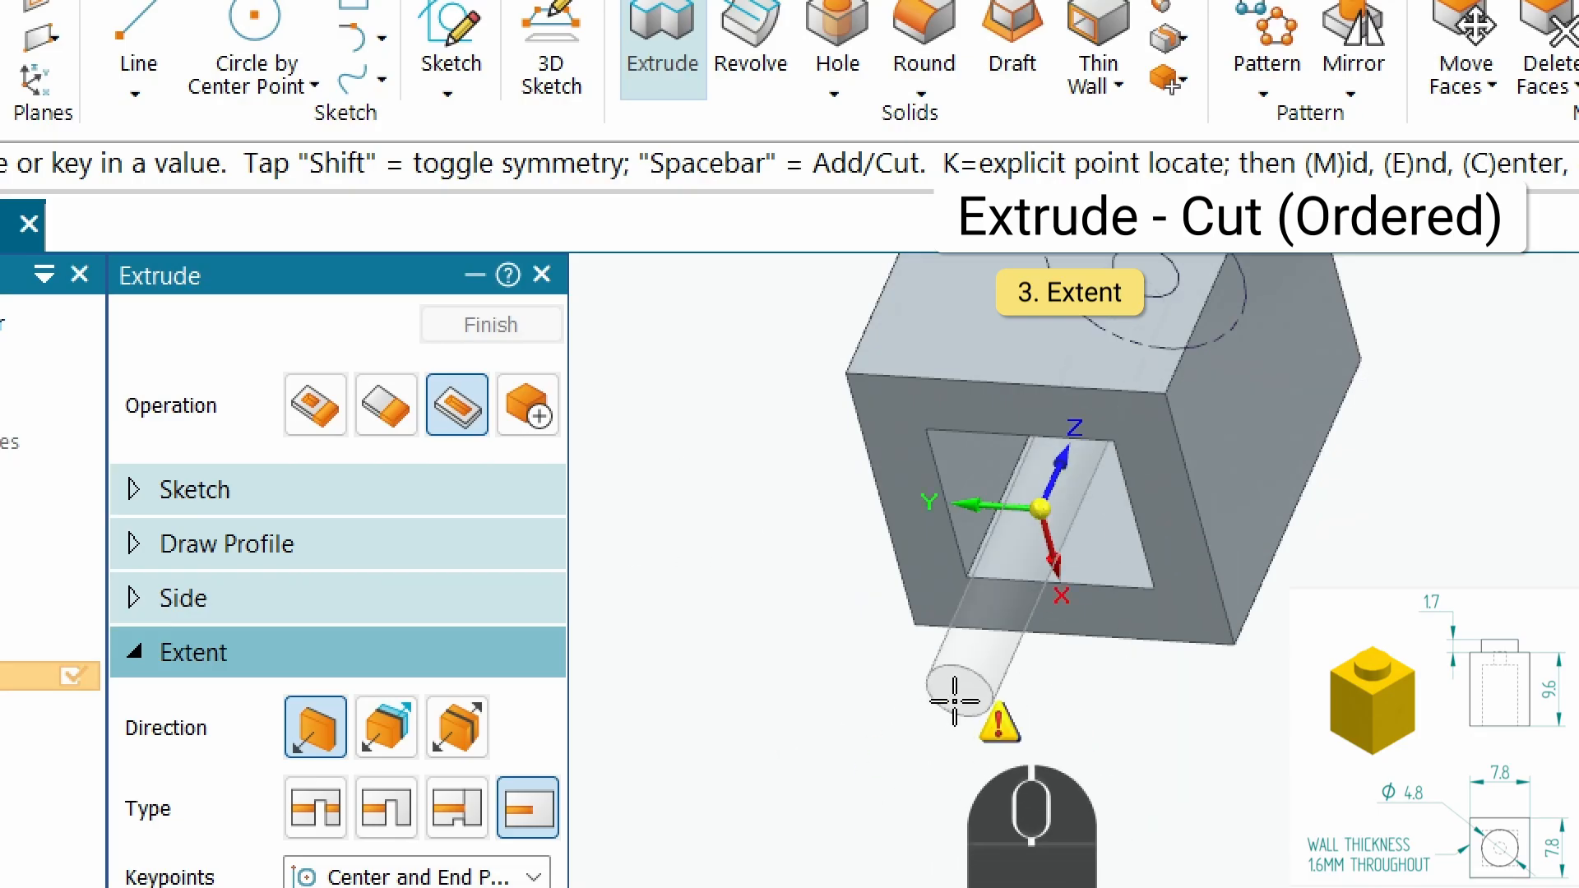
pyautogui.scroll(-5, 967, 716)
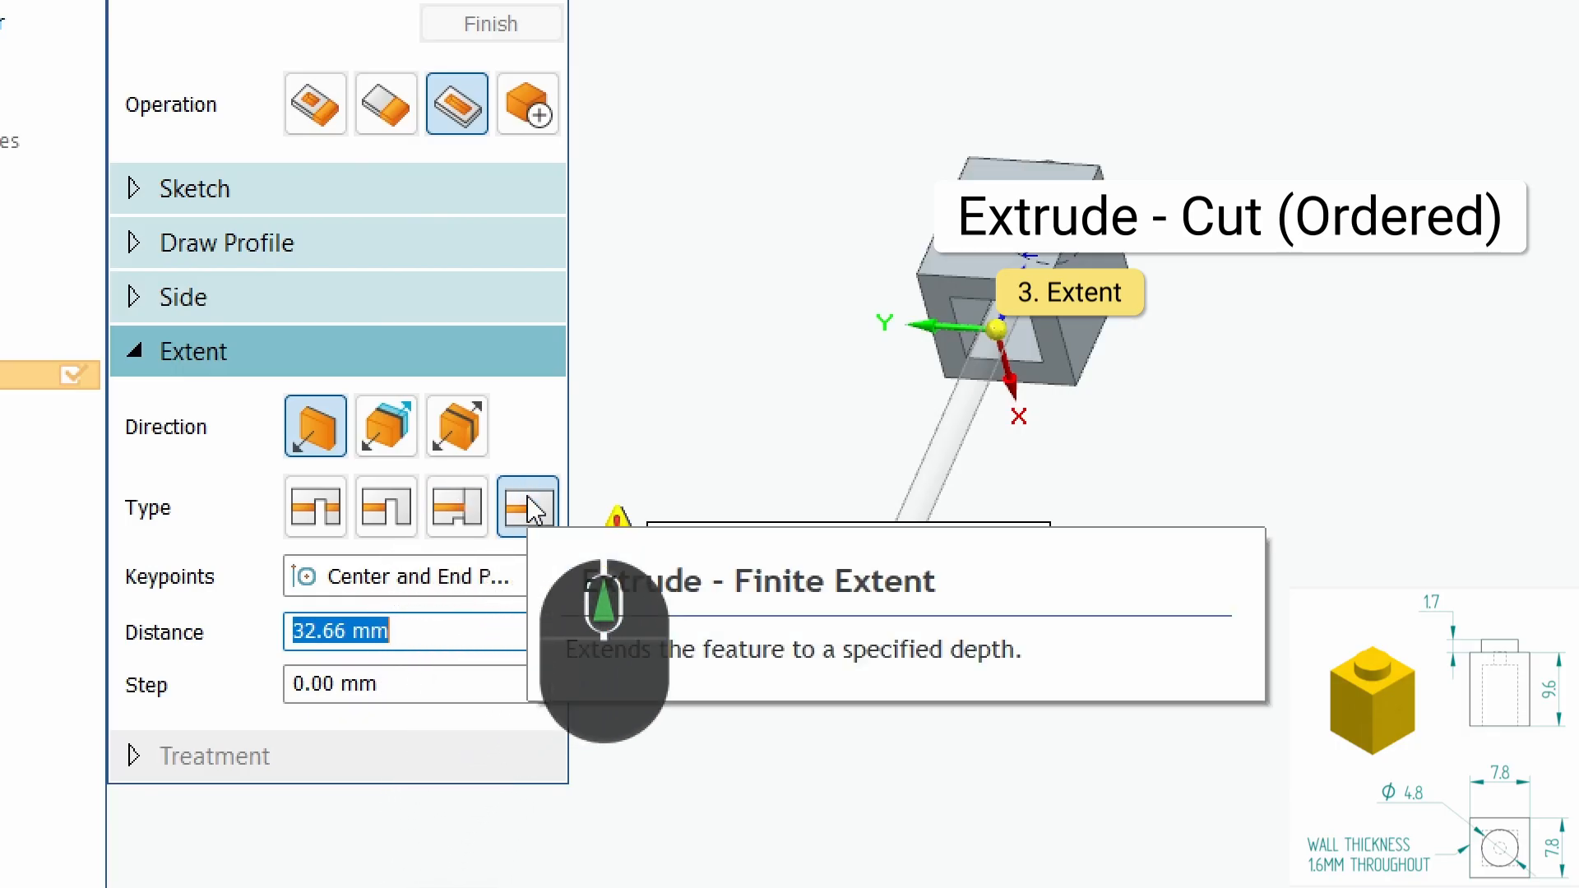
pyautogui.click(473, 523)
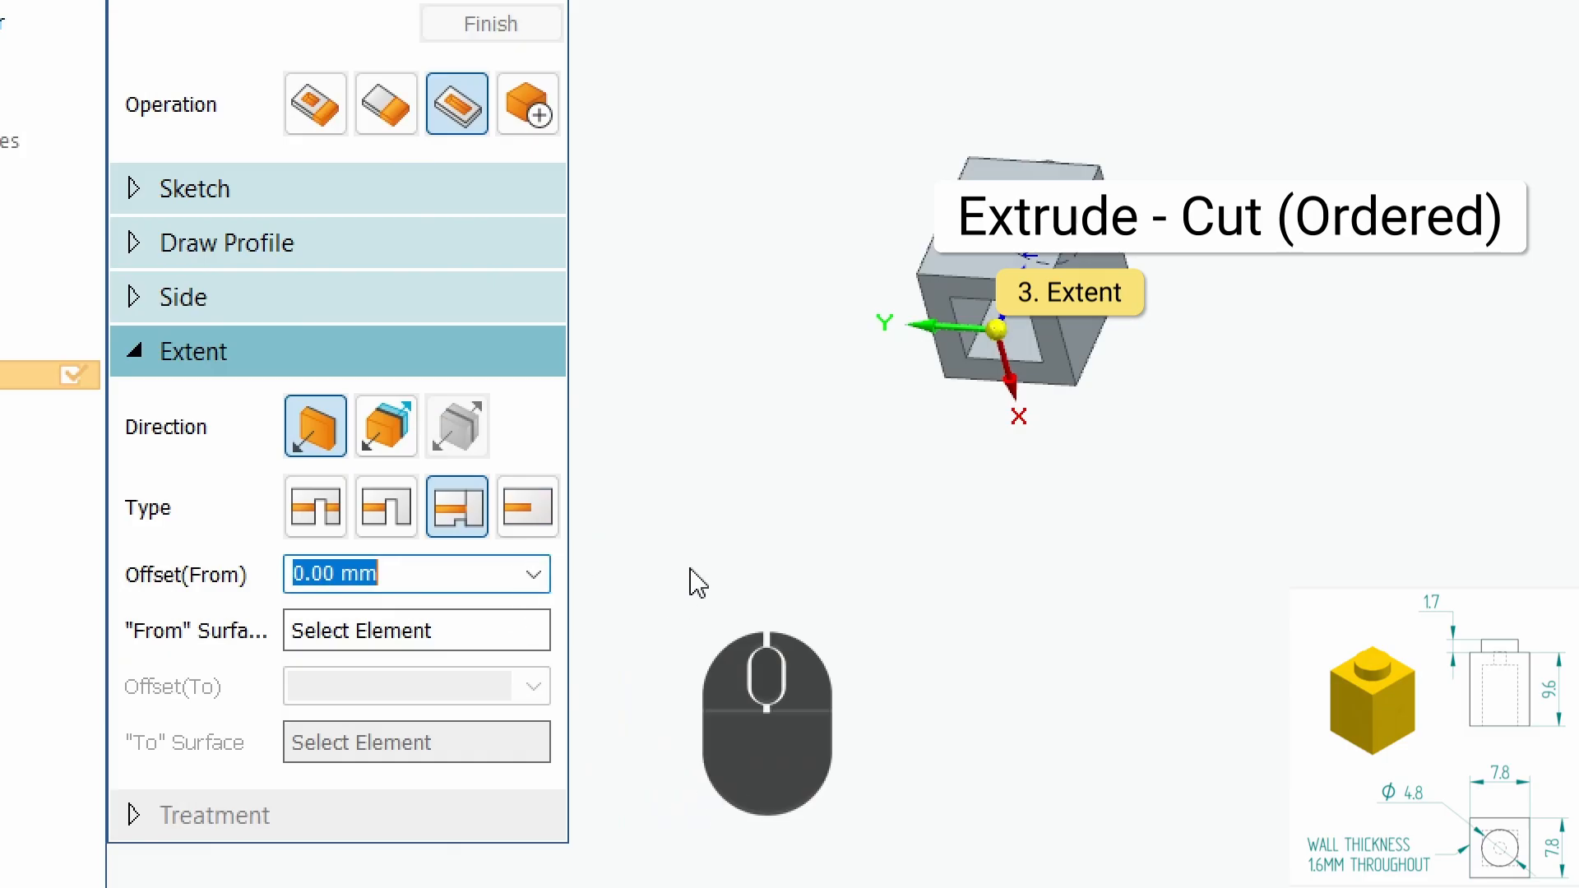
pyautogui.scroll(3, 1019, 327)
pyautogui.moveTo(1018, 327); pyautogui.dragTo(1052, 267, button='middle')
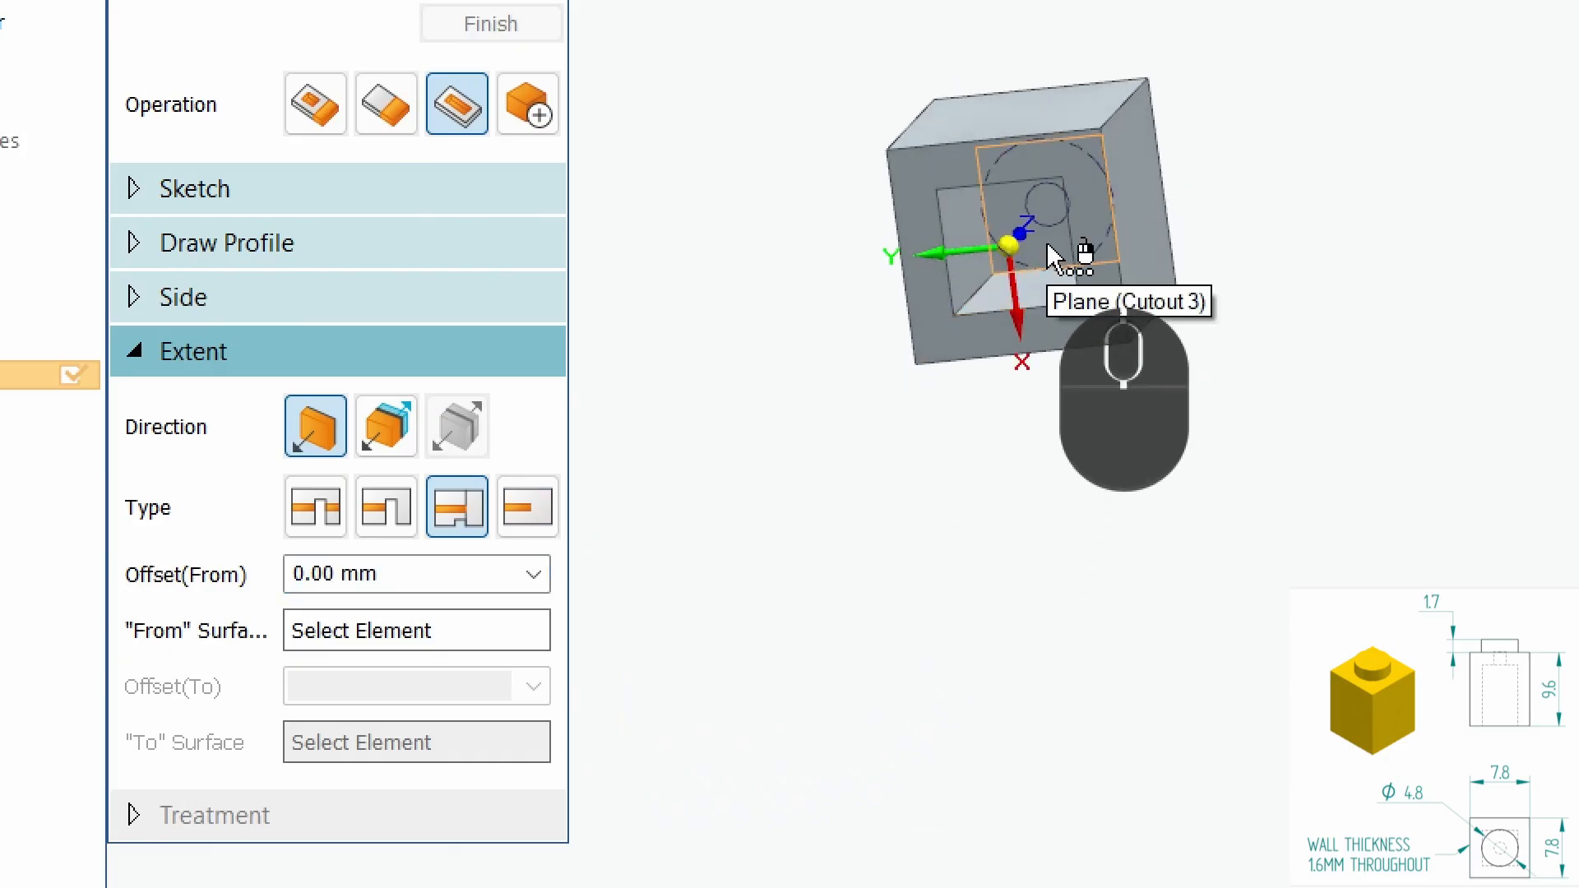
pyautogui.click(1048, 247)
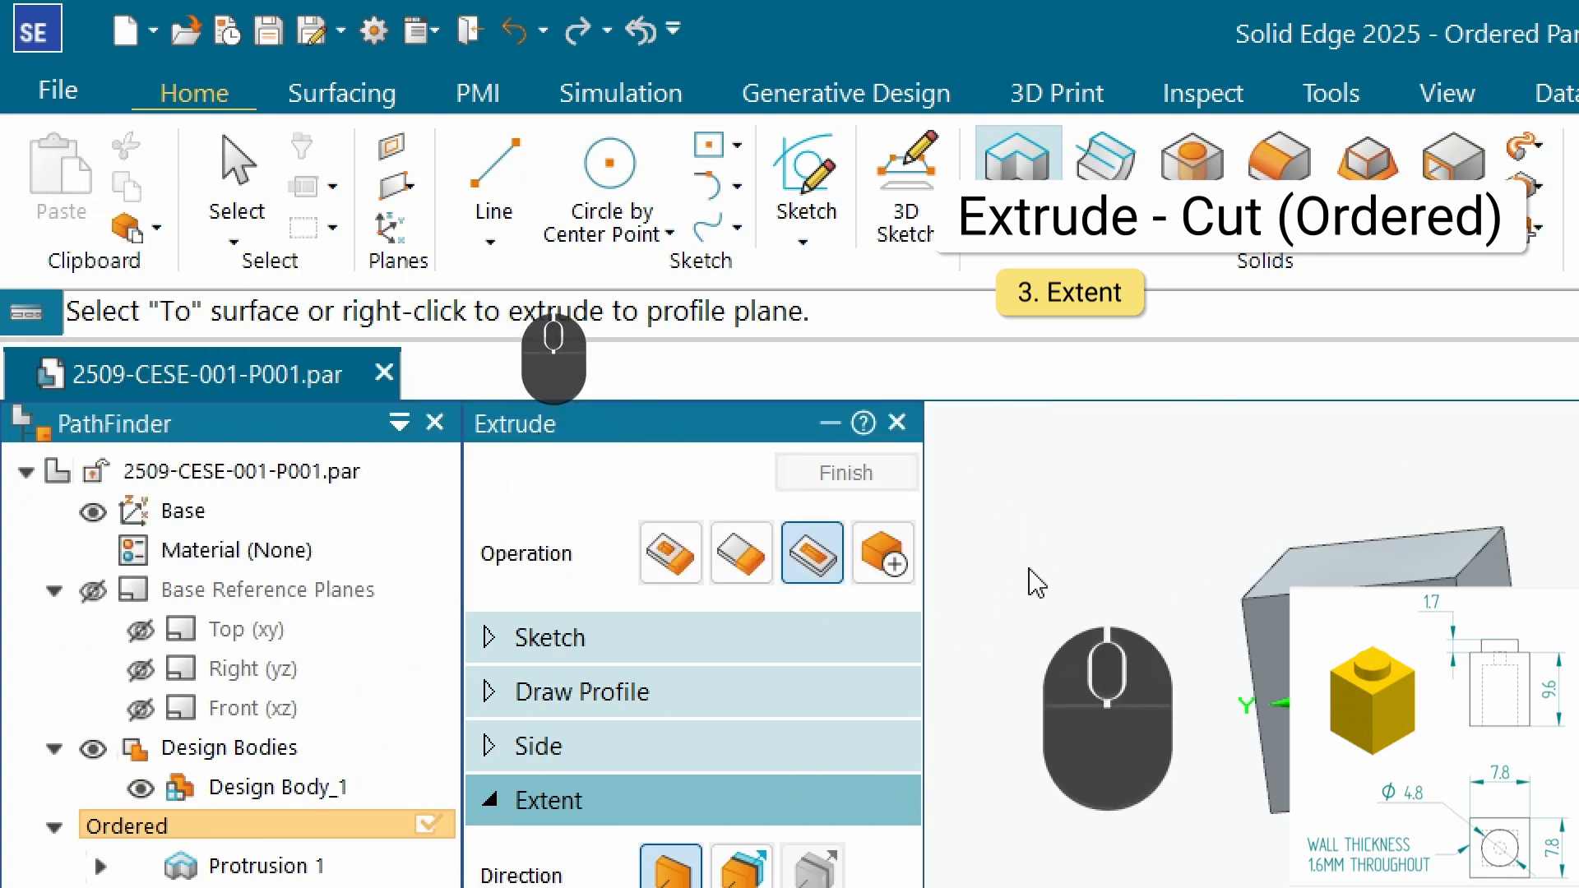
# Try to use the stud's top face as the cut's To surface with no offset.
pyautogui.scroll(2, 1125, 706)
pyautogui.scroll(-3, 1125, 691)
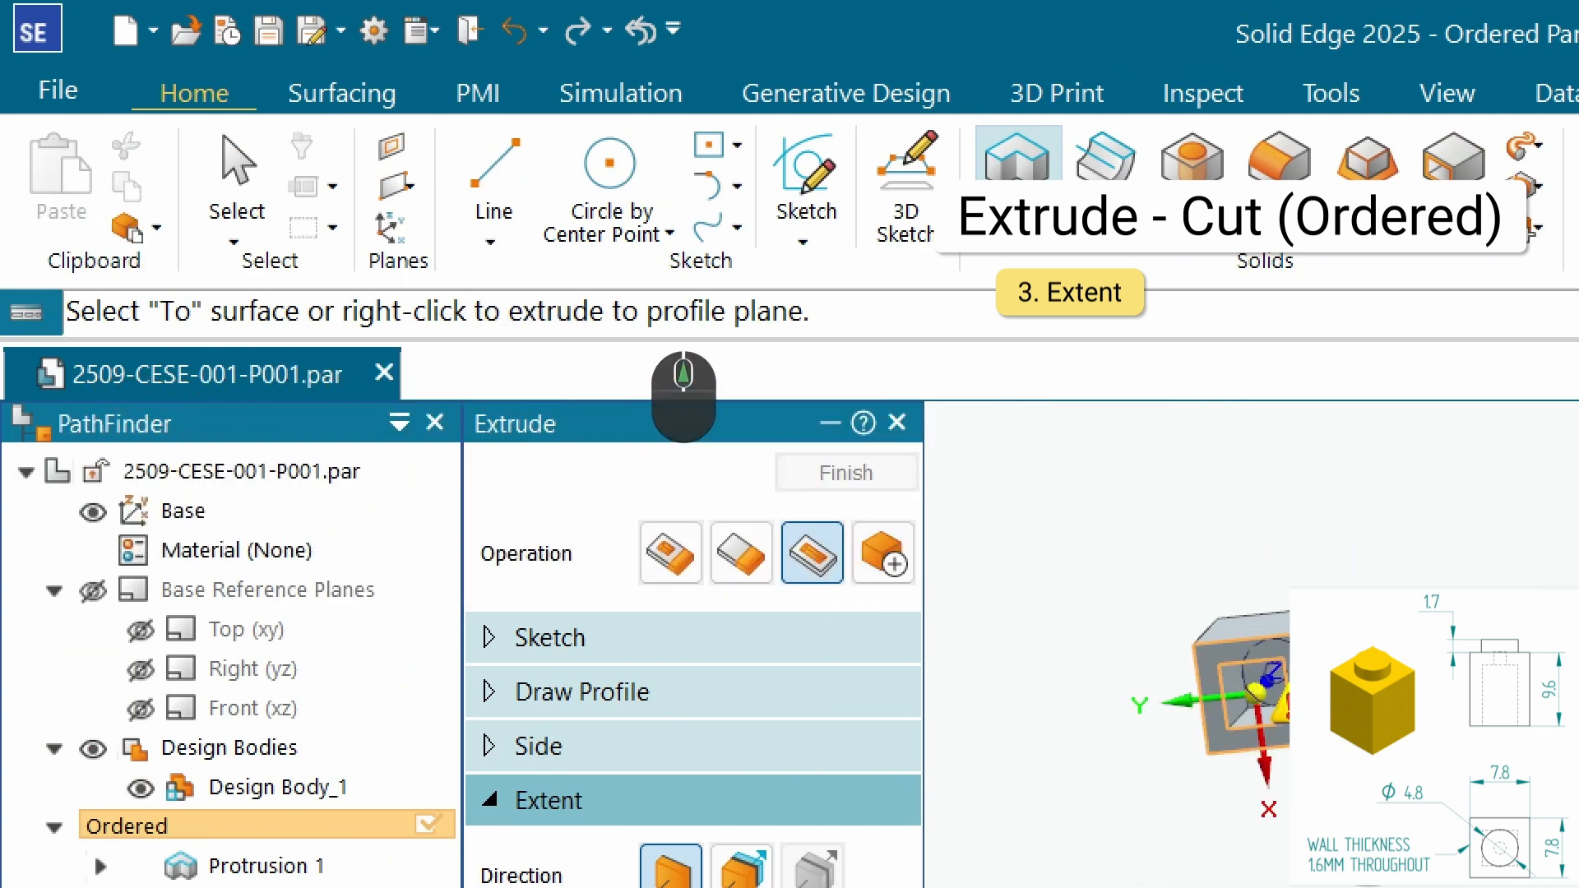
pyautogui.moveTo(1295, 642); pyautogui.dragTo(1279, 861, button='middle')
pyautogui.moveTo(1279, 739); pyautogui.dragTo(1393, 433, button='middle')
pyautogui.moveTo(1390, 370); pyautogui.dragTo(1346, 474, button='middle')
pyautogui.scroll(-5, 1178, 368)
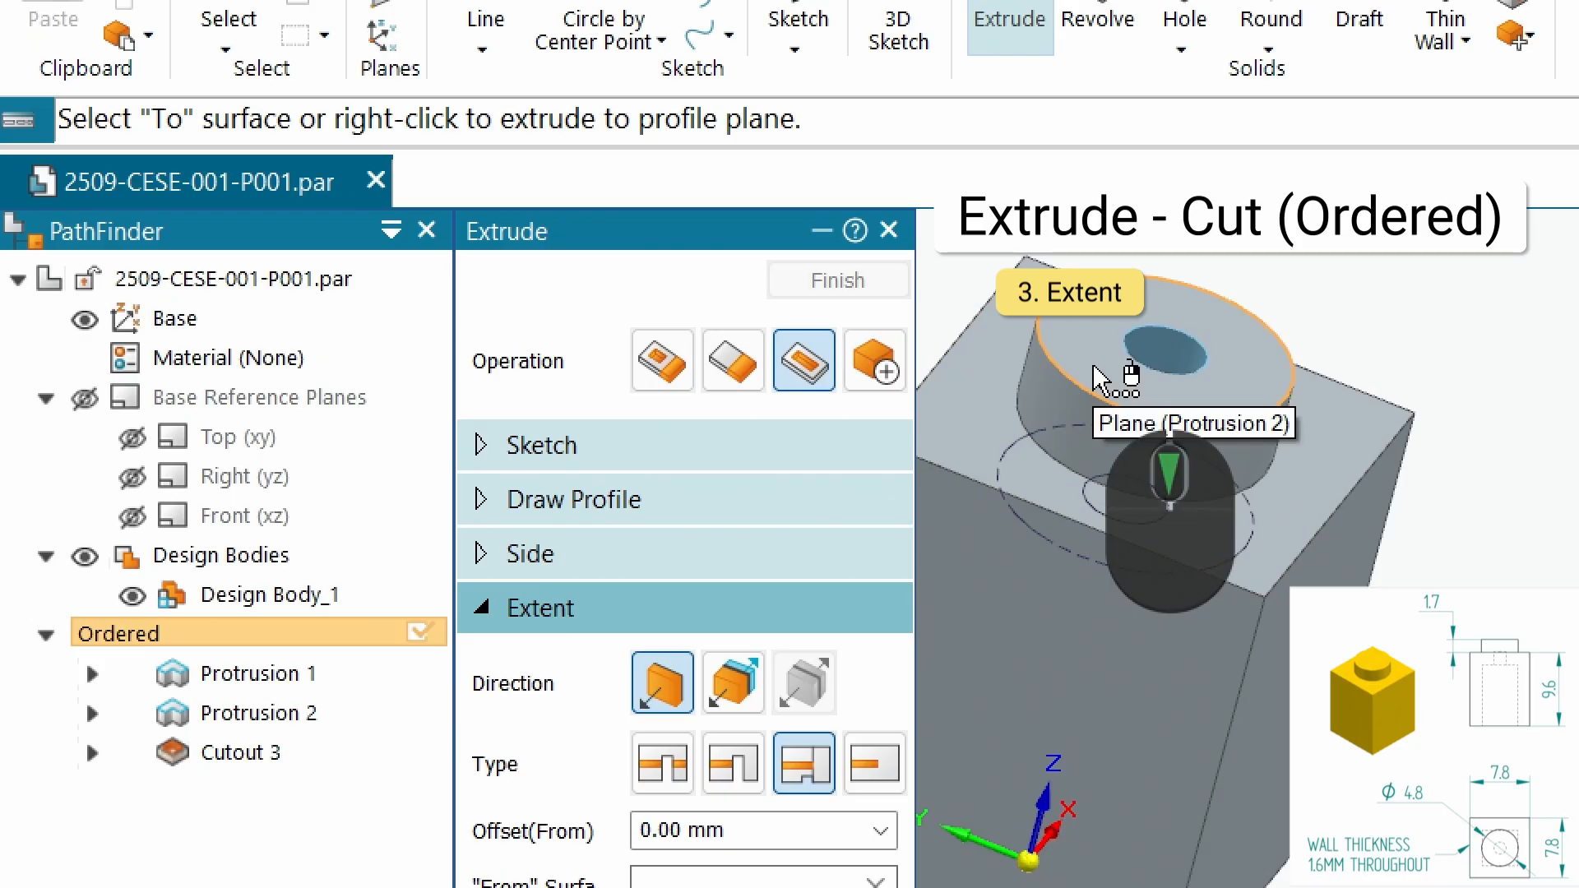
pyautogui.click(1103, 380)
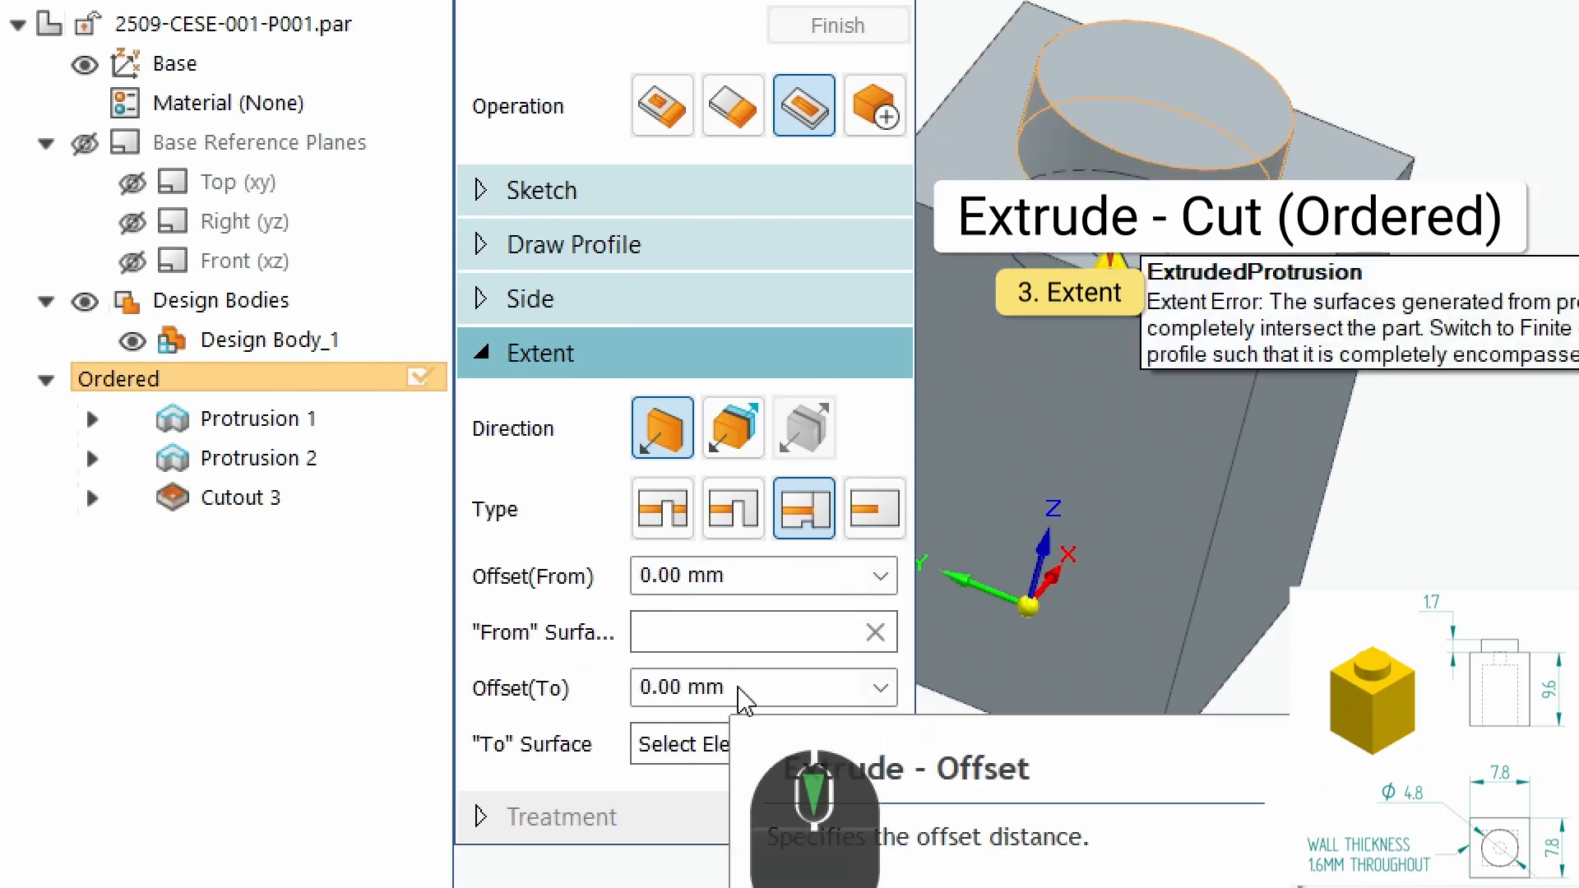
# Set the To offset to 1.6 mm from the stud's top face, directed down into the part, and finish the cutout.
pyautogui.click(732, 686)
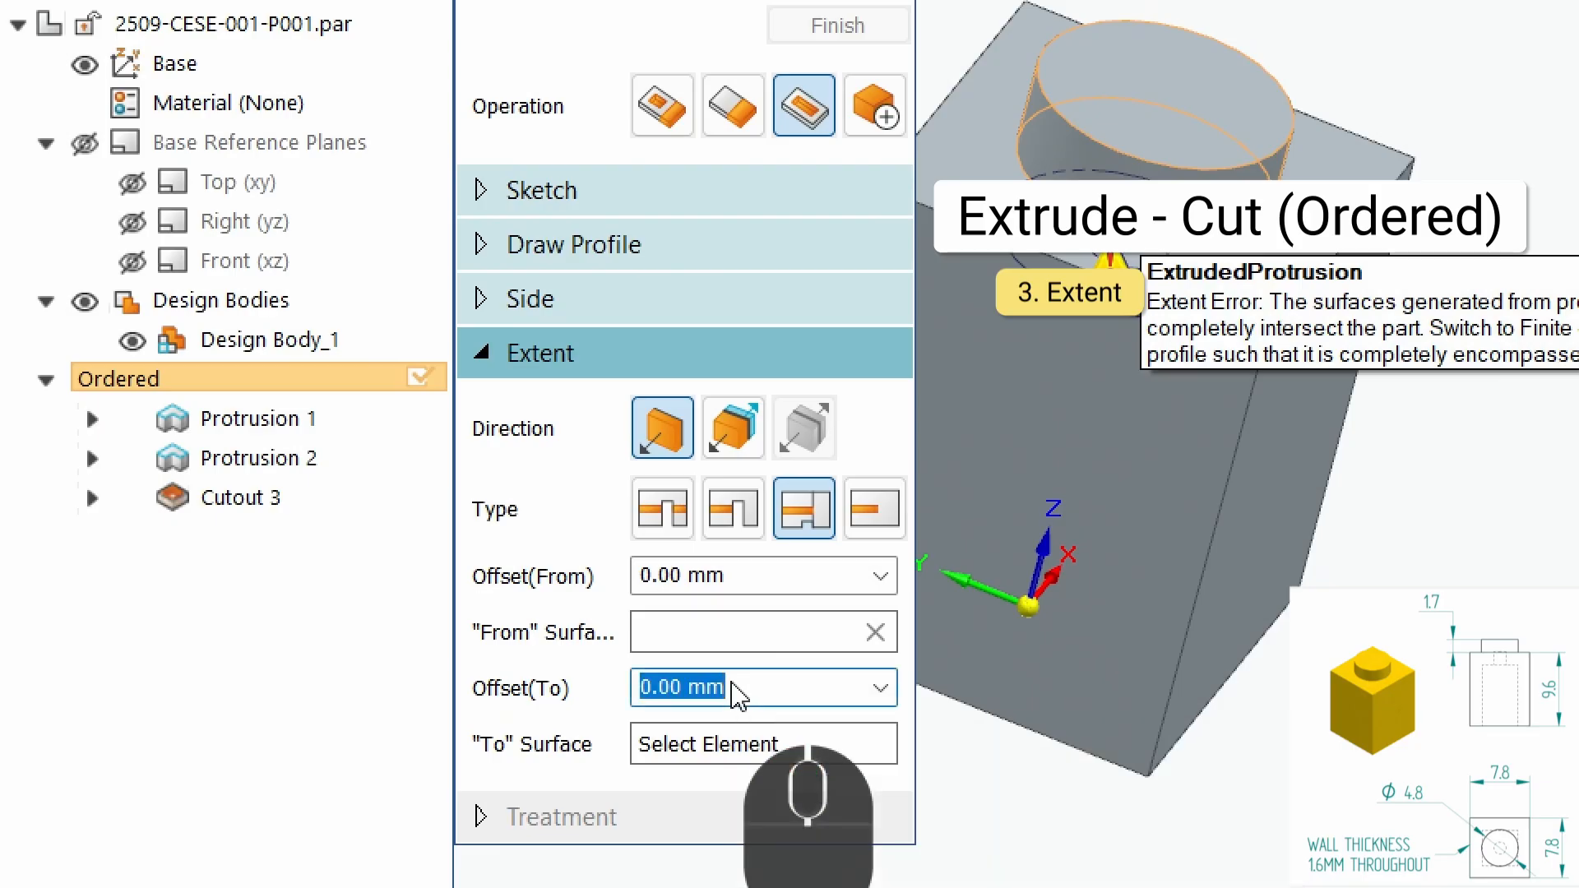
pyautogui.write('1.6')
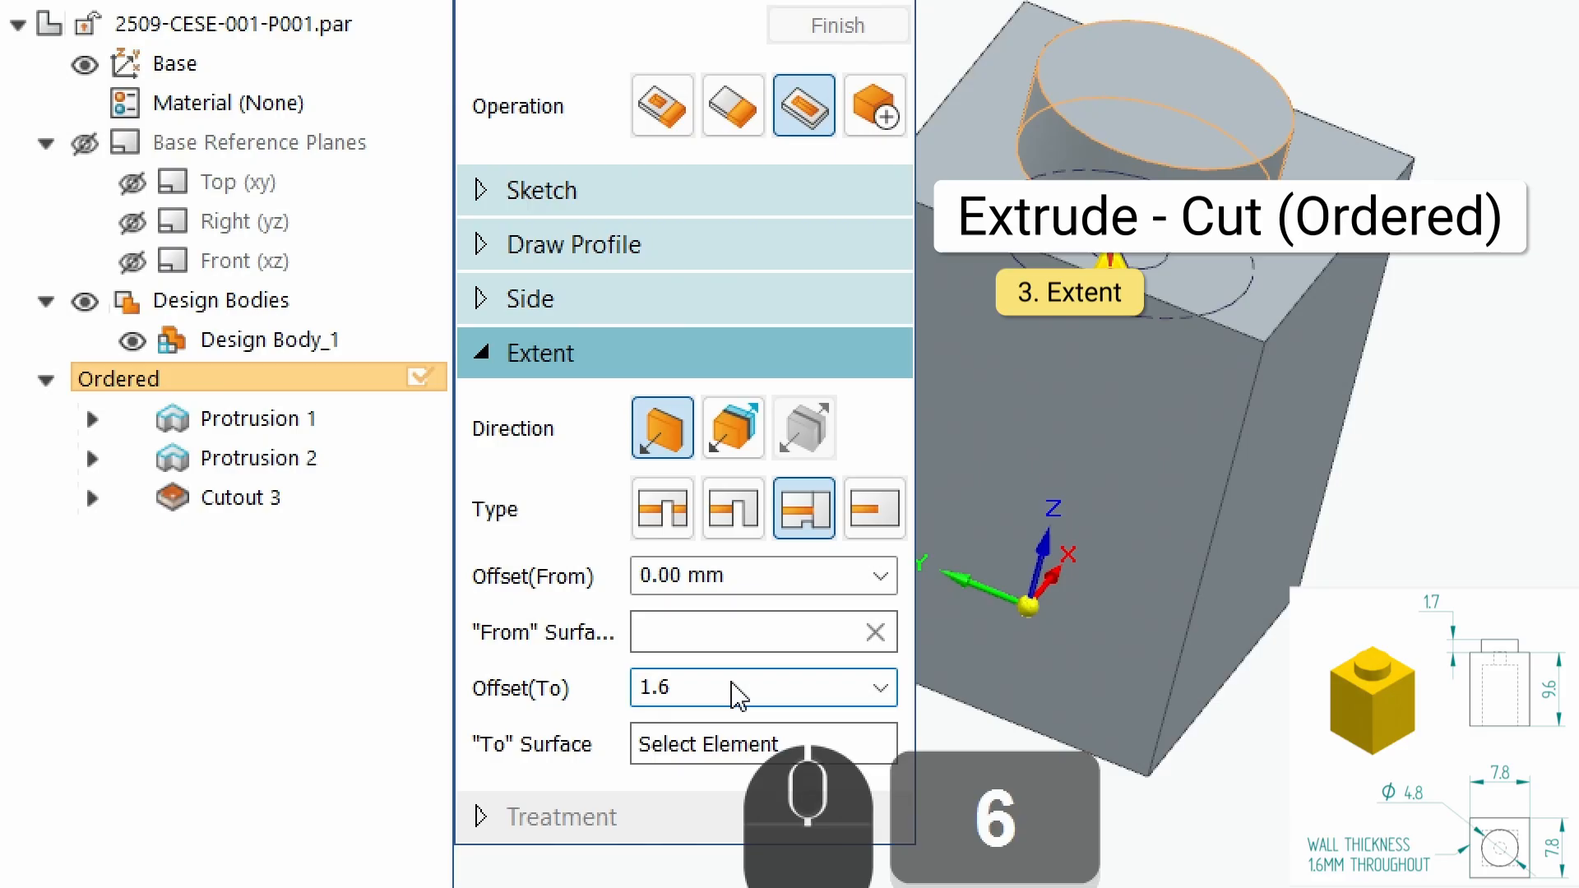
pyautogui.press('Tab')
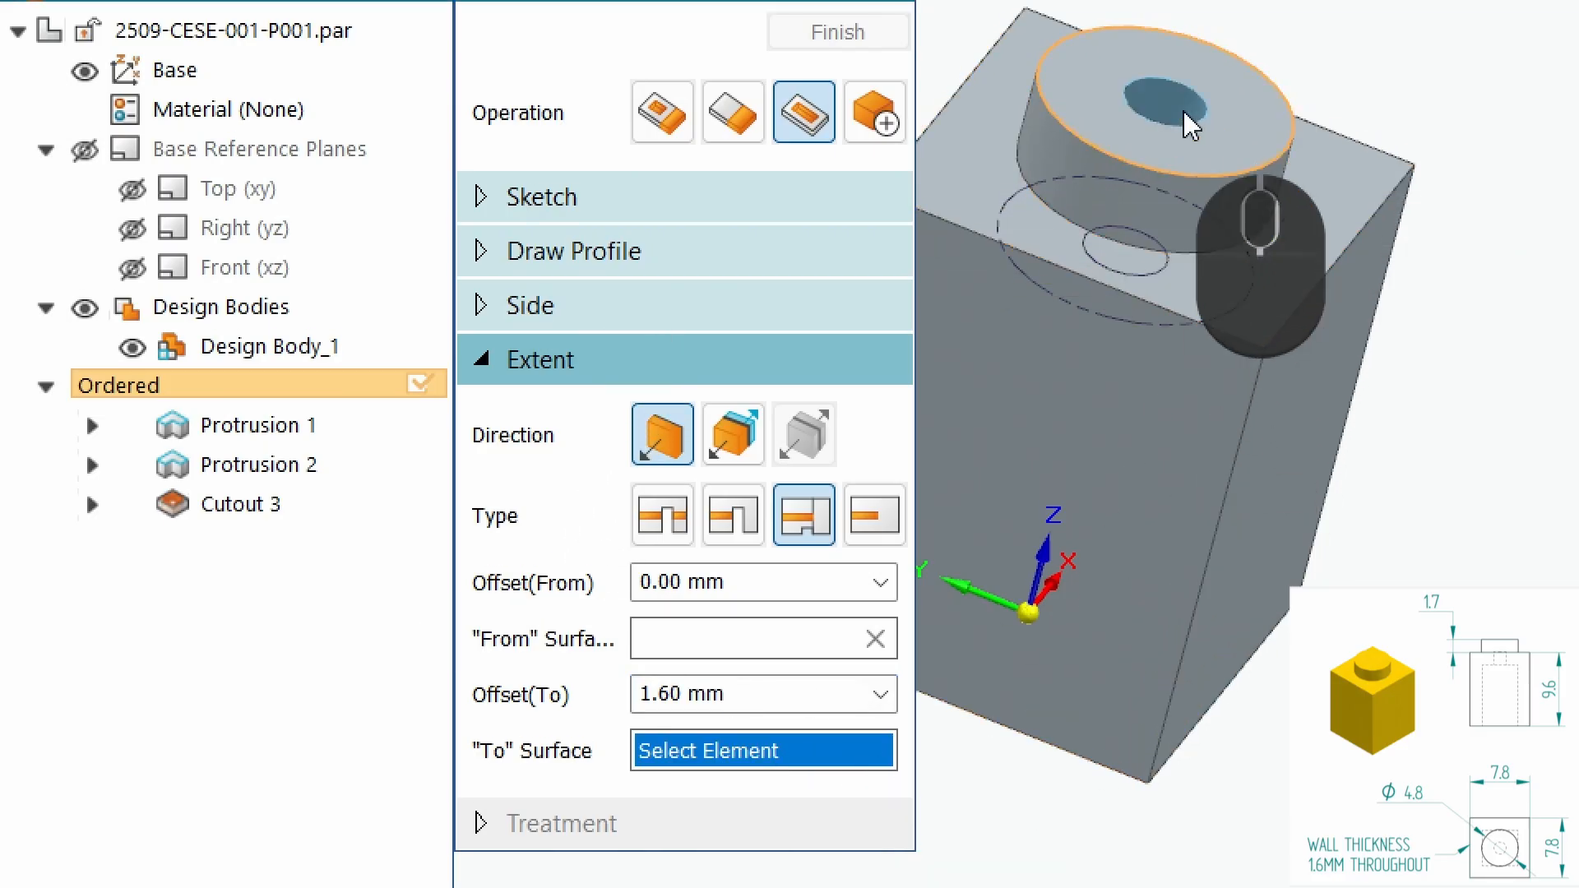
pyautogui.click(1139, 138)
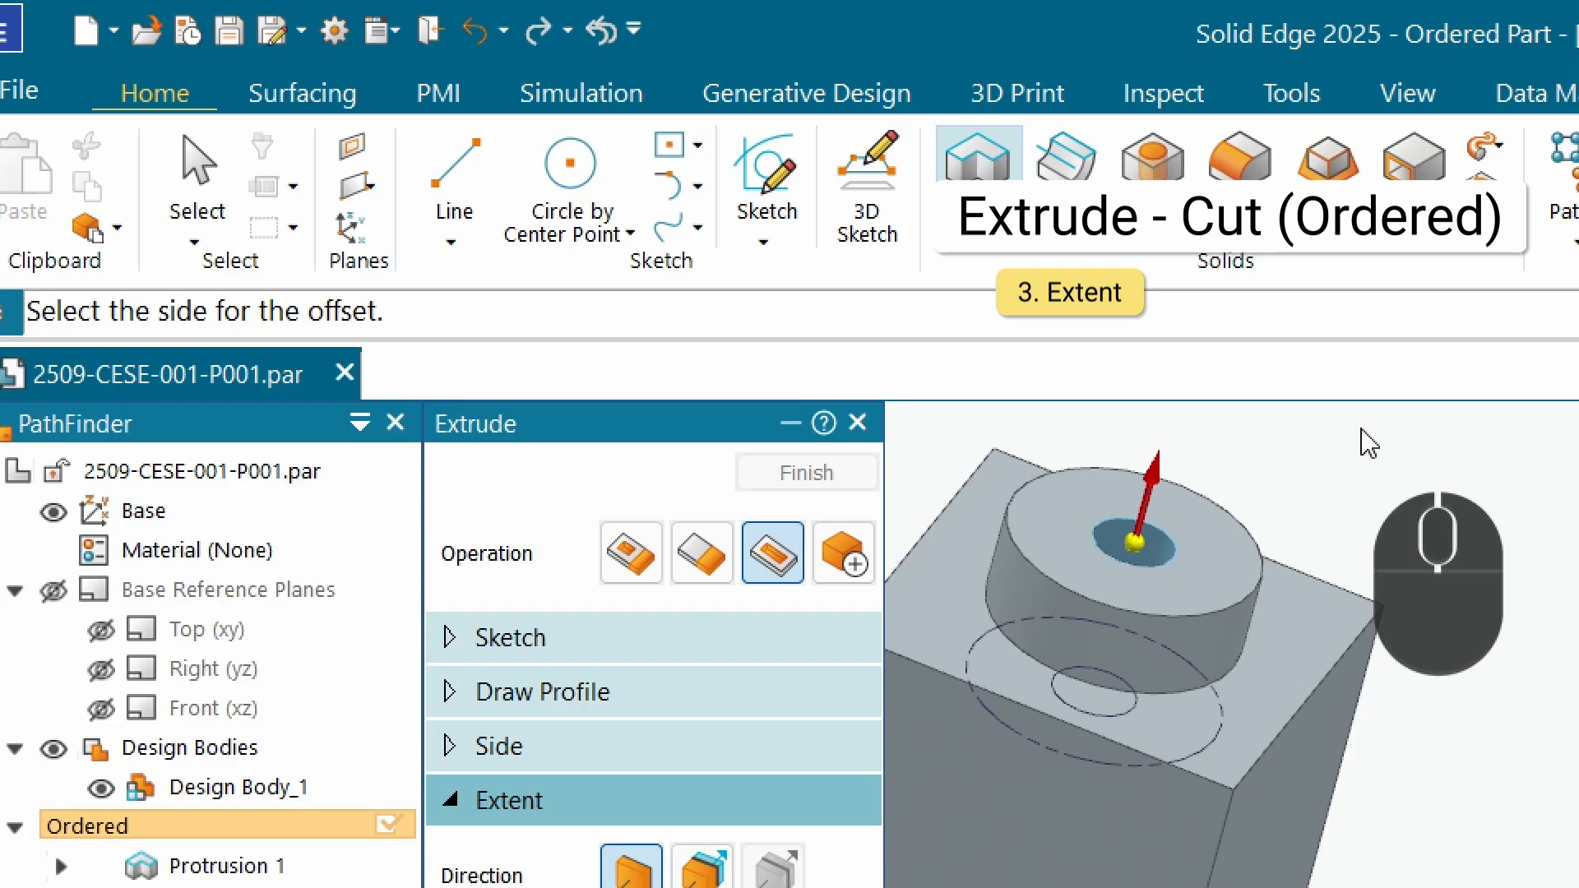
pyautogui.click(1384, 767)
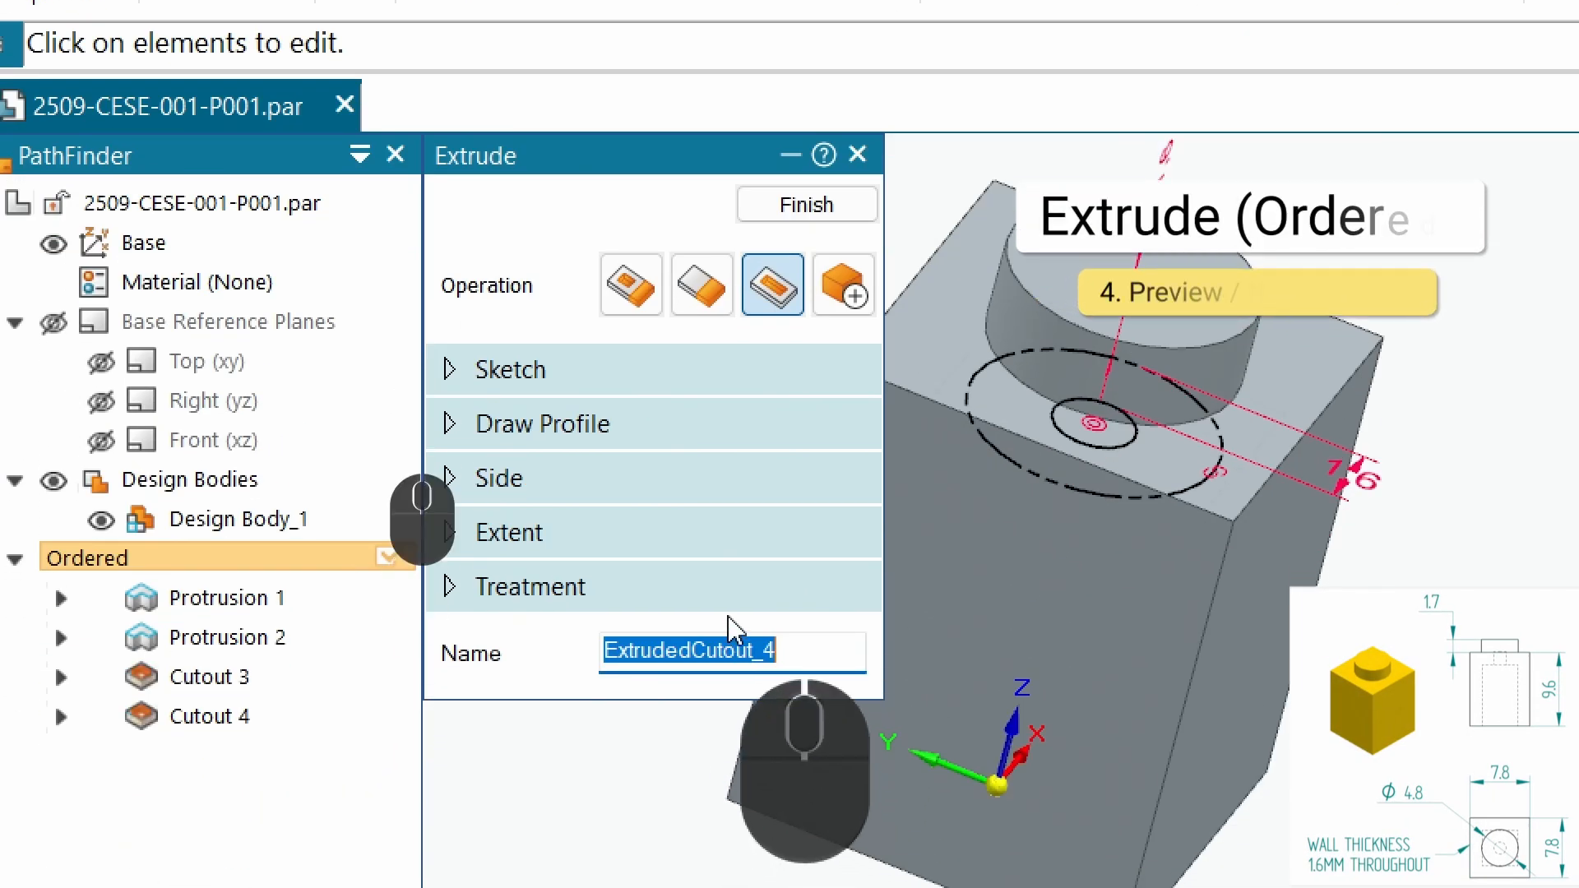
pyautogui.click(823, 209)
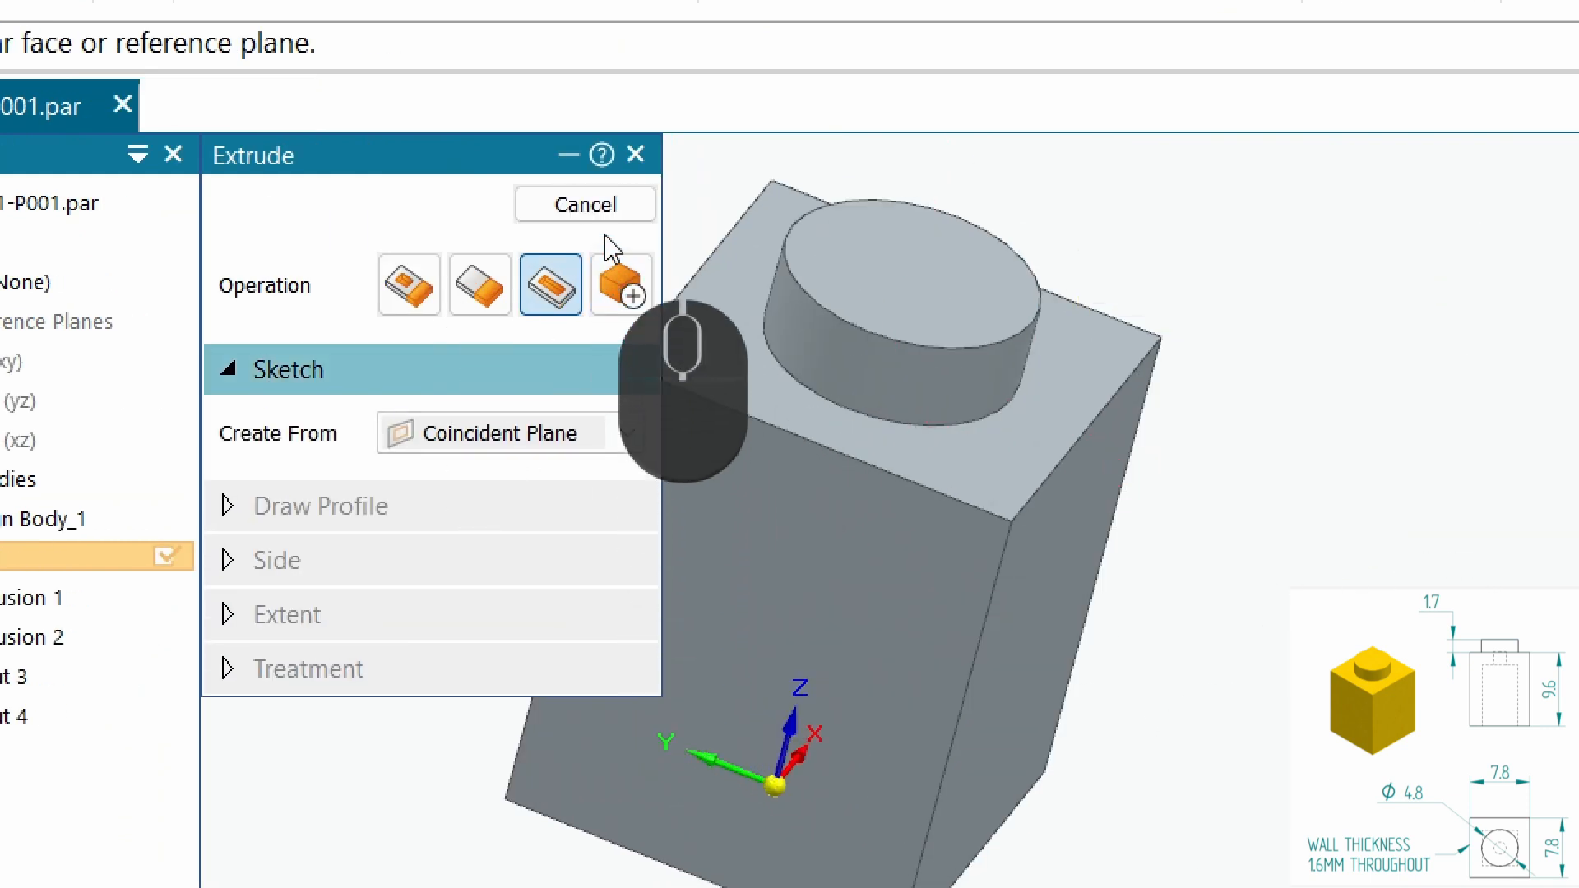
pyautogui.click(579, 205)
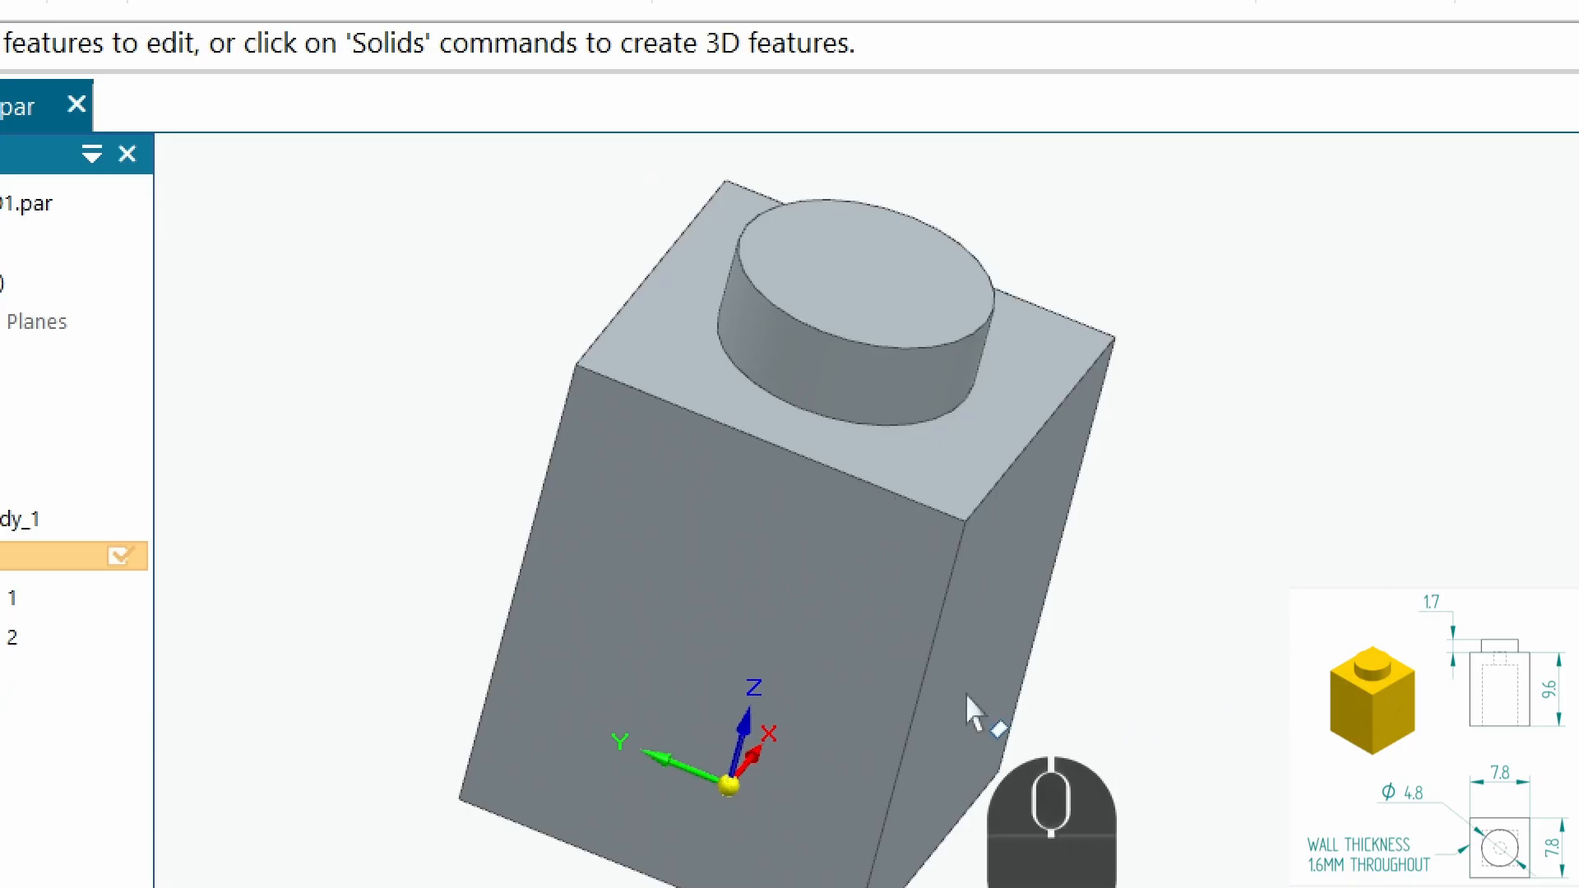
# Measure the normal distance from the stud recess's ceiling face to the center keypoint of the stud's top face.
pyautogui.scroll(-5, 966, 693)
pyautogui.moveTo(826, 654); pyautogui.dragTo(899, 688, button='middle')
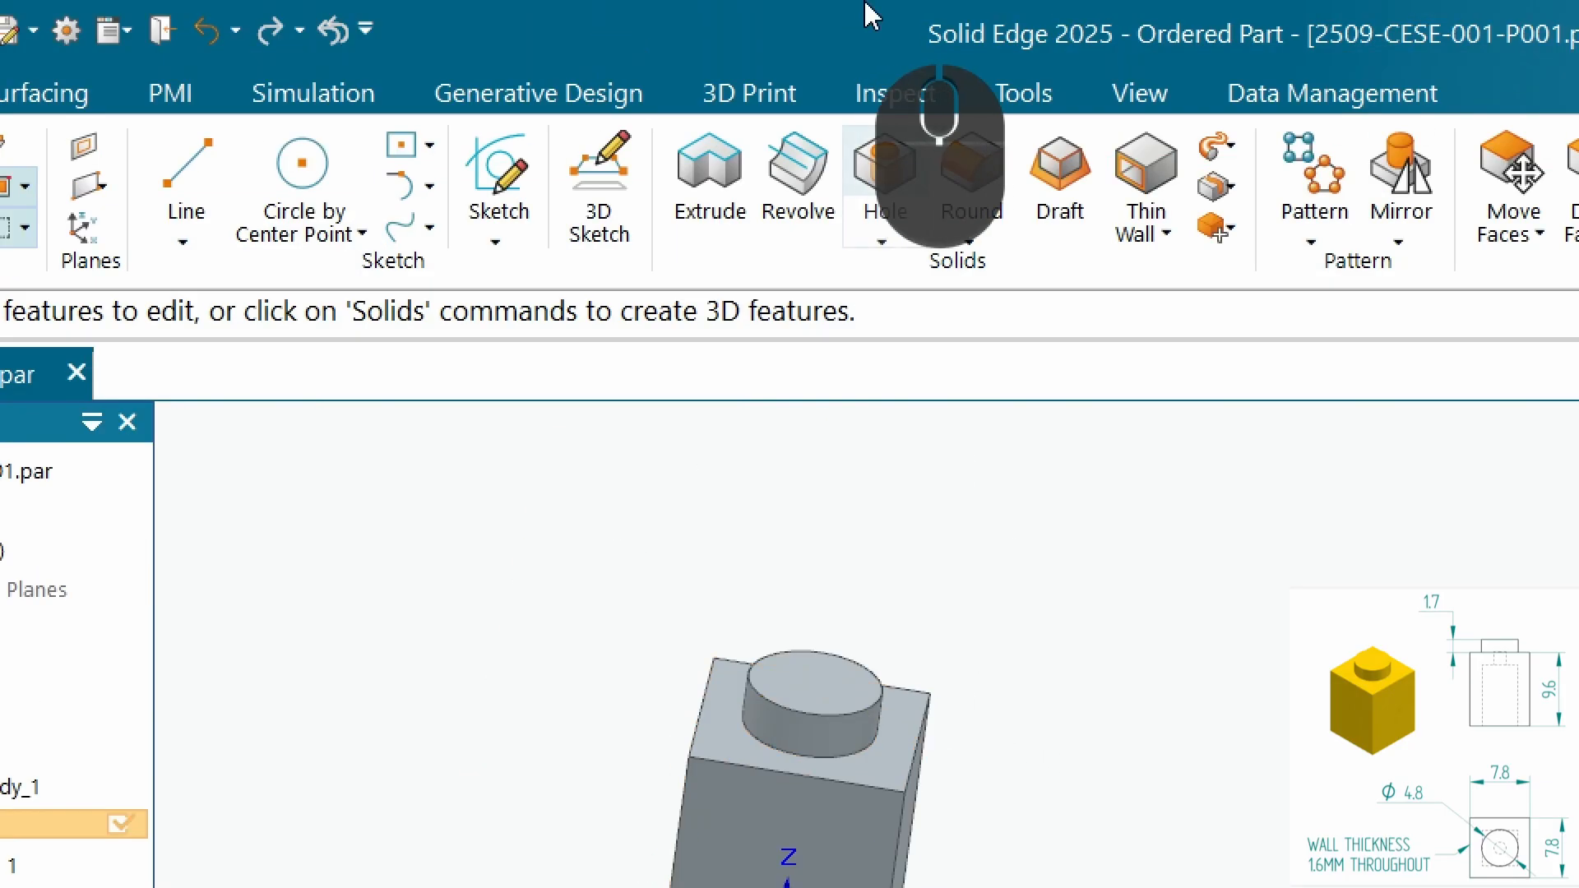
pyautogui.click(897, 97)
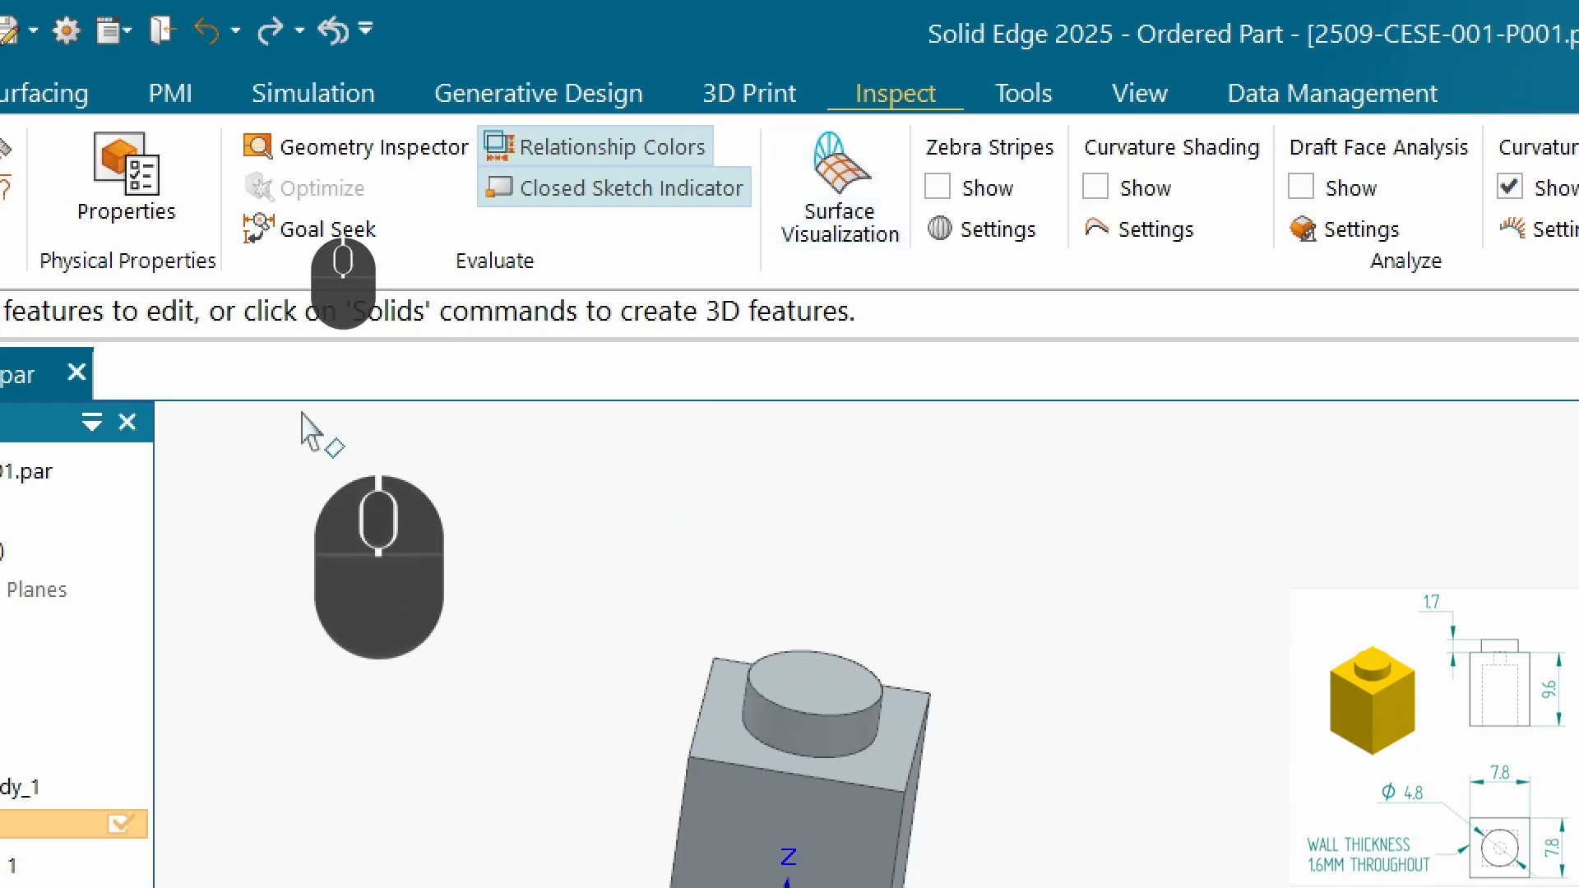
pyautogui.click(262, 232)
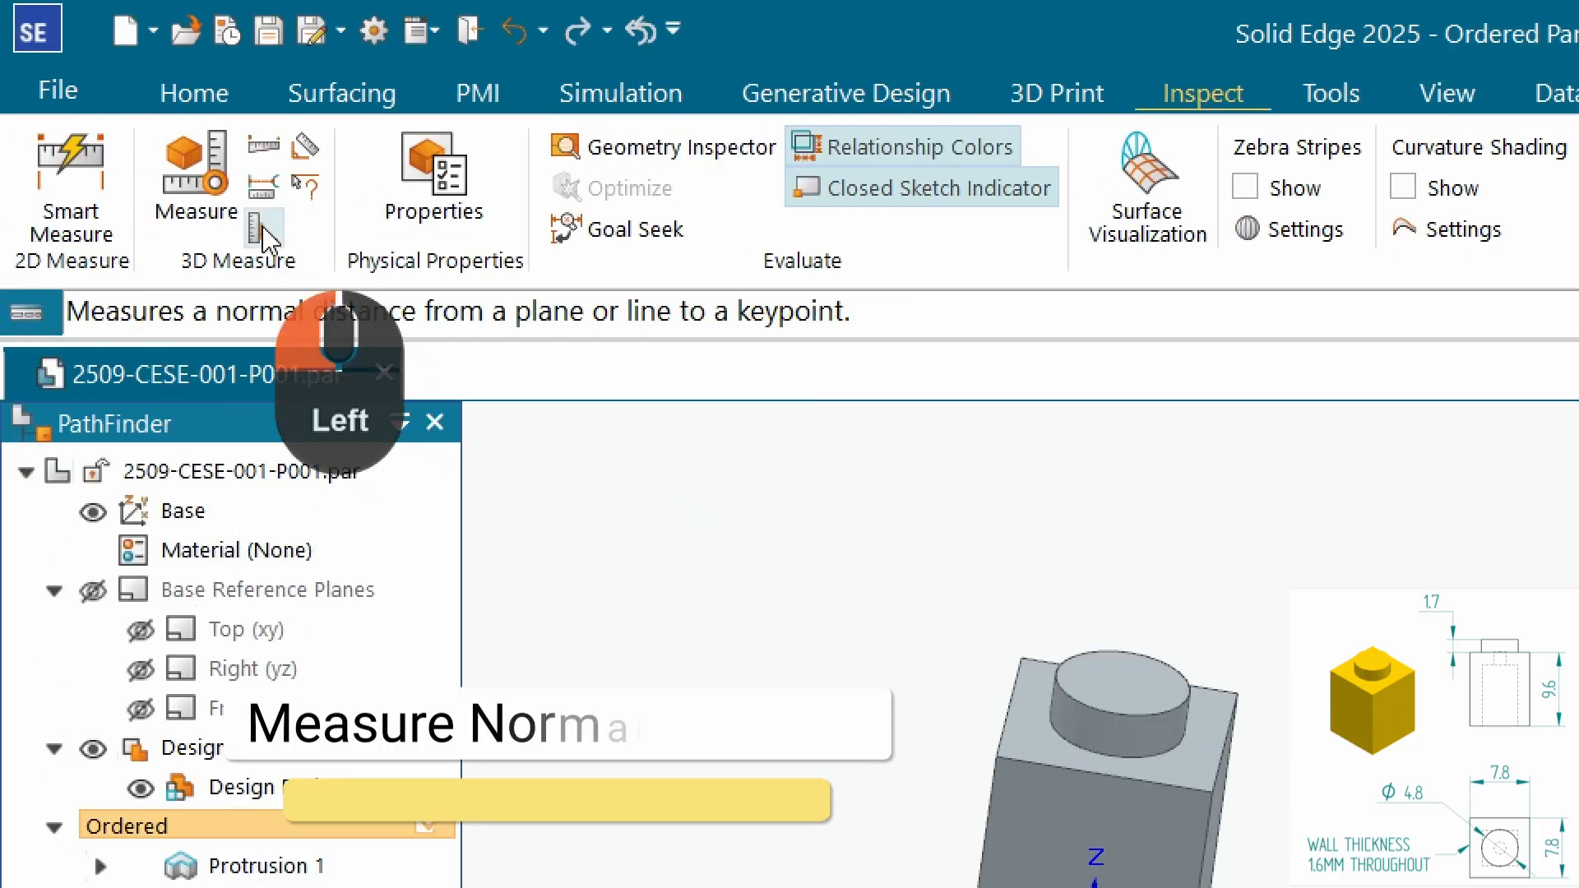
pyautogui.scroll(5, 1140, 694)
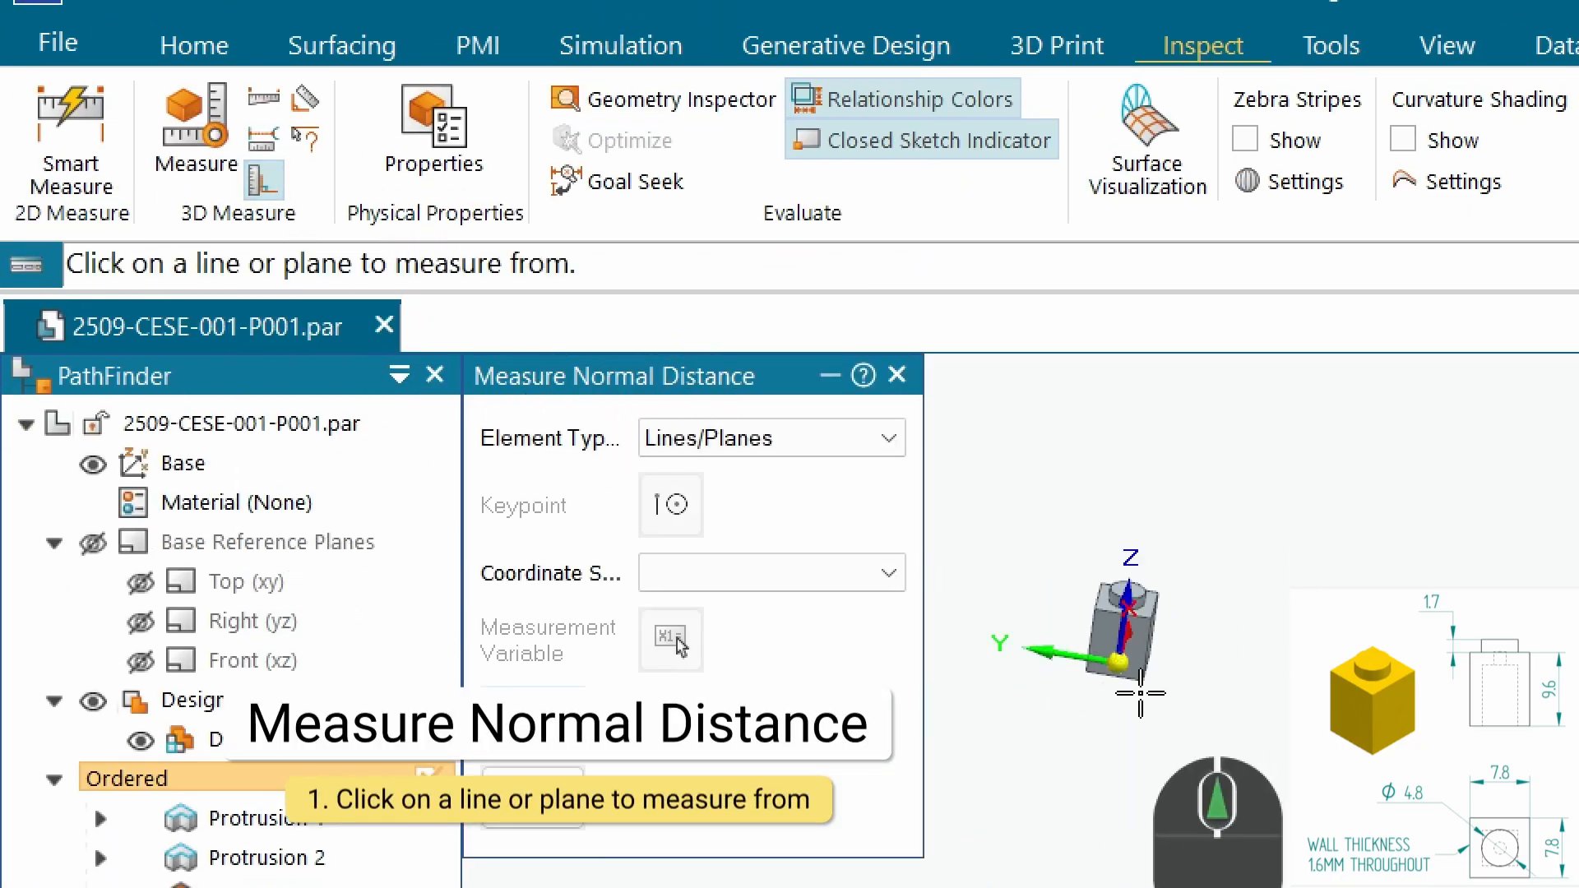
pyautogui.moveTo(1140, 694); pyautogui.dragTo(1149, 631, button='middle')
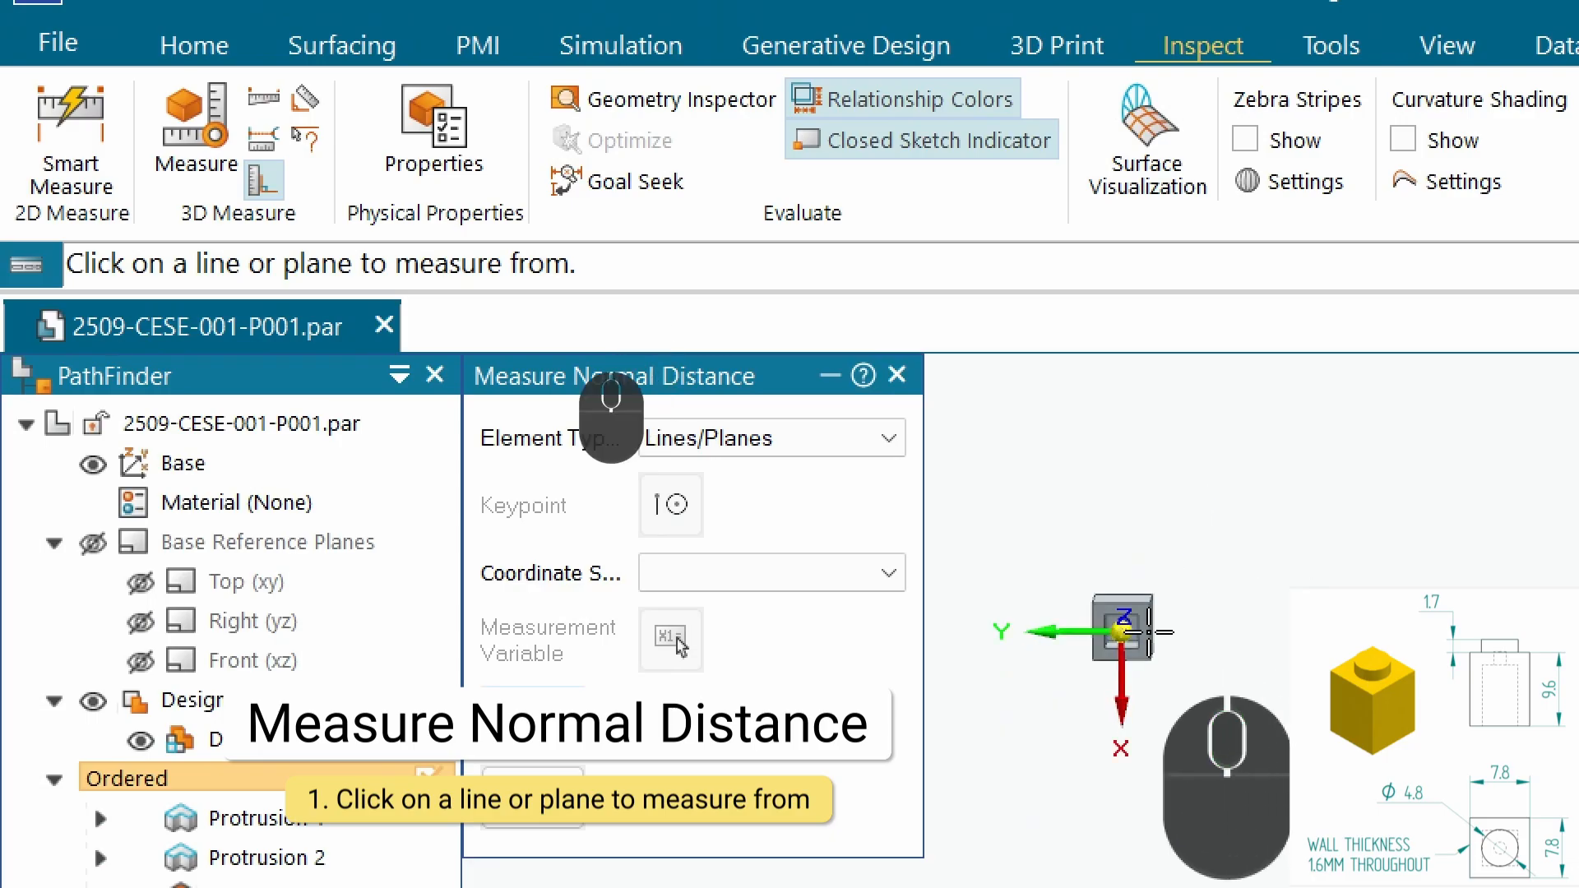
pyautogui.scroll(-6, 1149, 632)
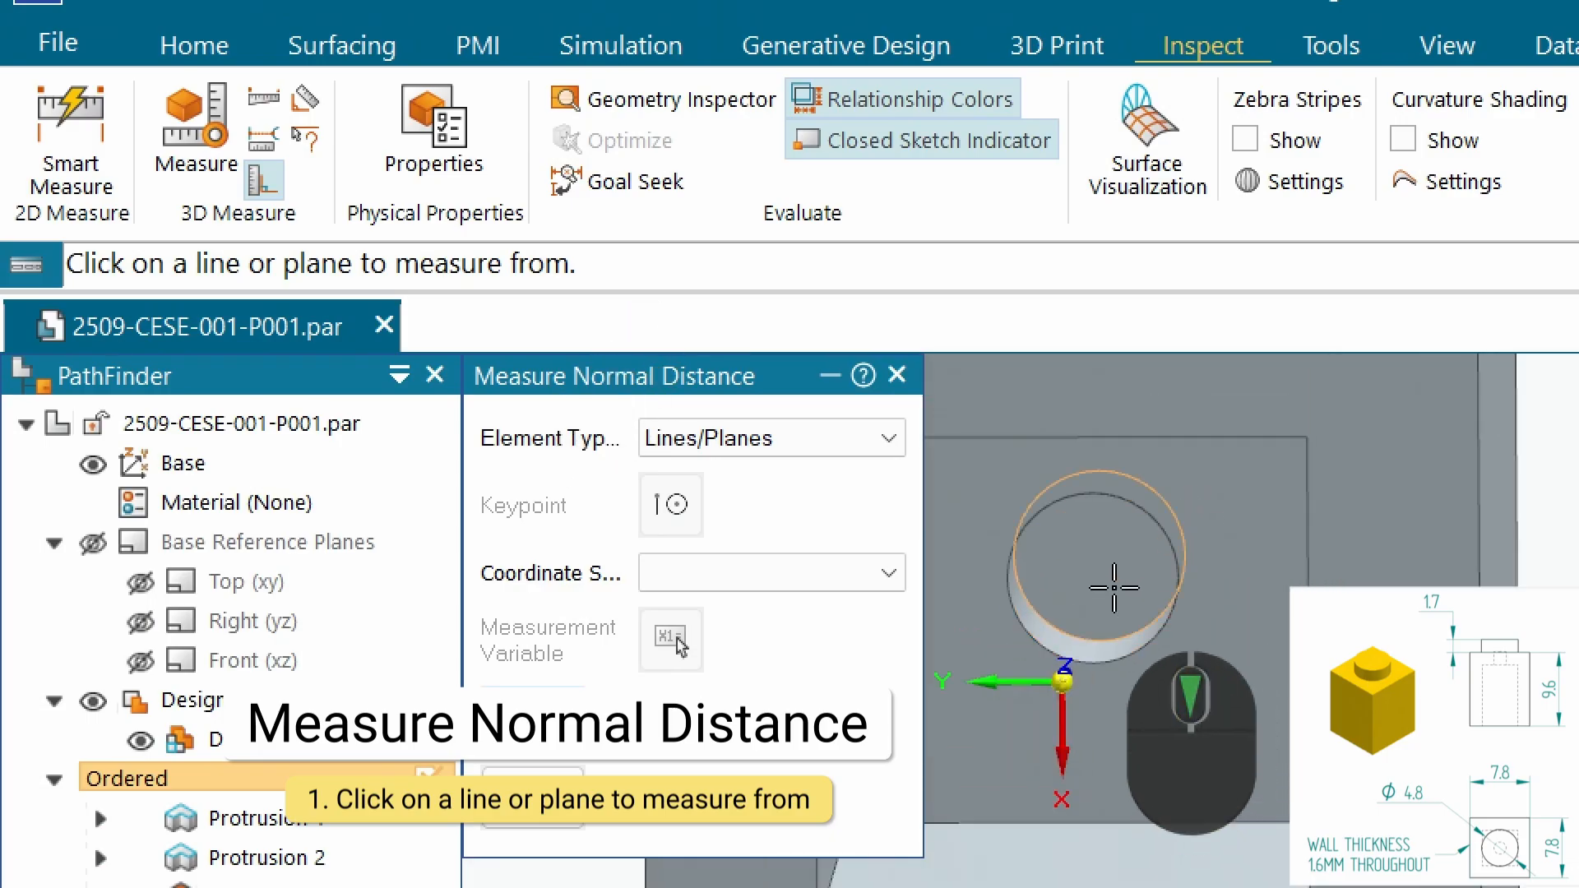
pyautogui.click(1114, 583)
pyautogui.moveTo(1150, 648); pyautogui.dragTo(1248, 514, button='middle')
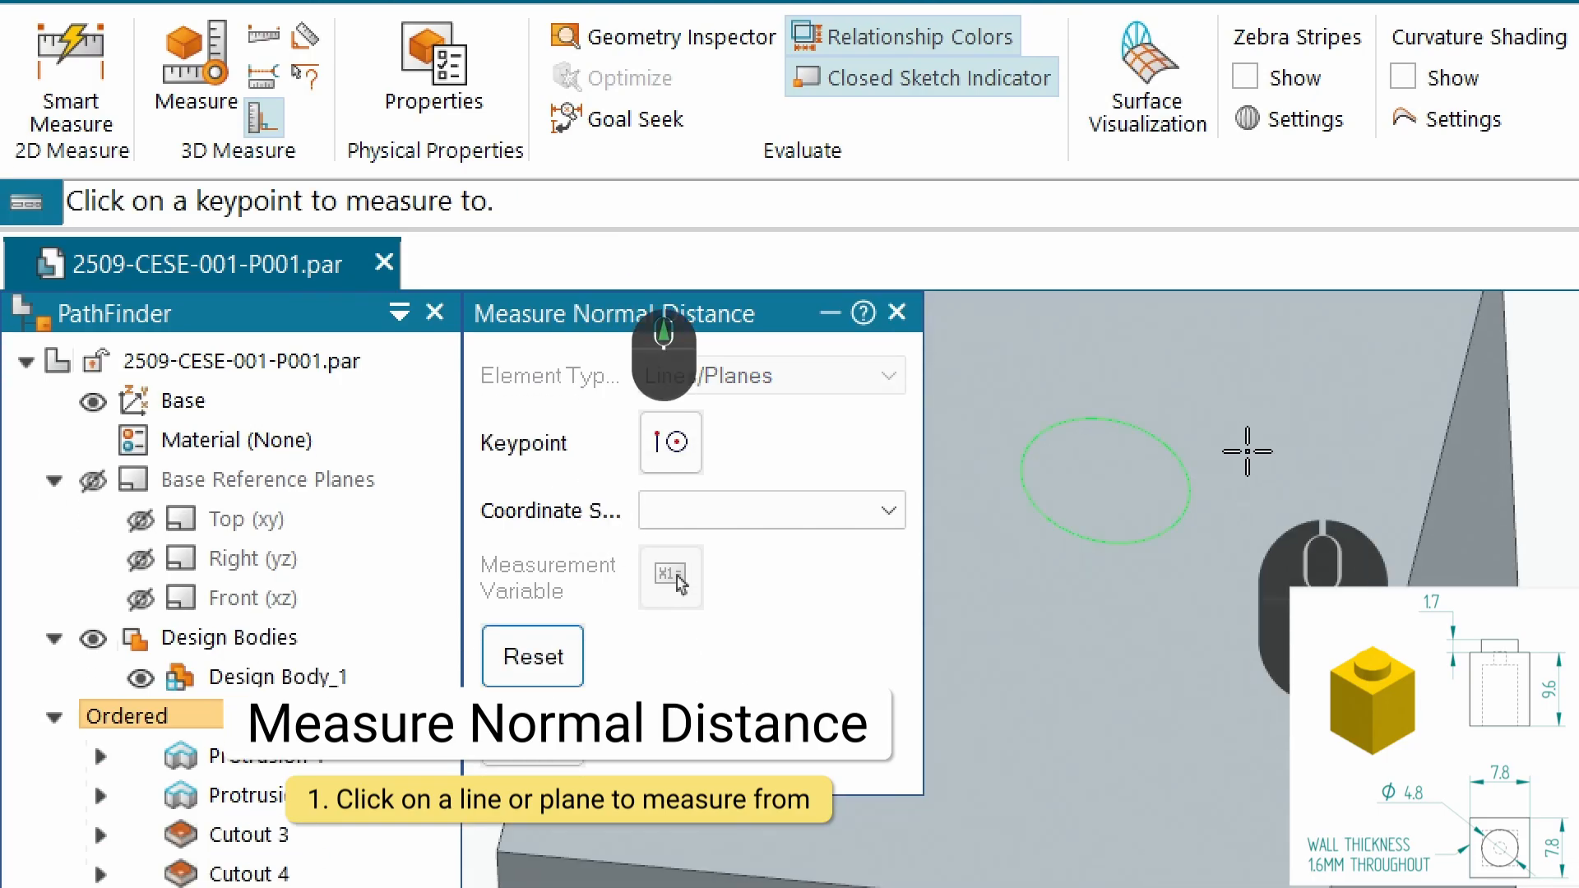
pyautogui.scroll(4, 1212, 469)
pyautogui.moveTo(1212, 408); pyautogui.dragTo(1177, 781, button='middle')
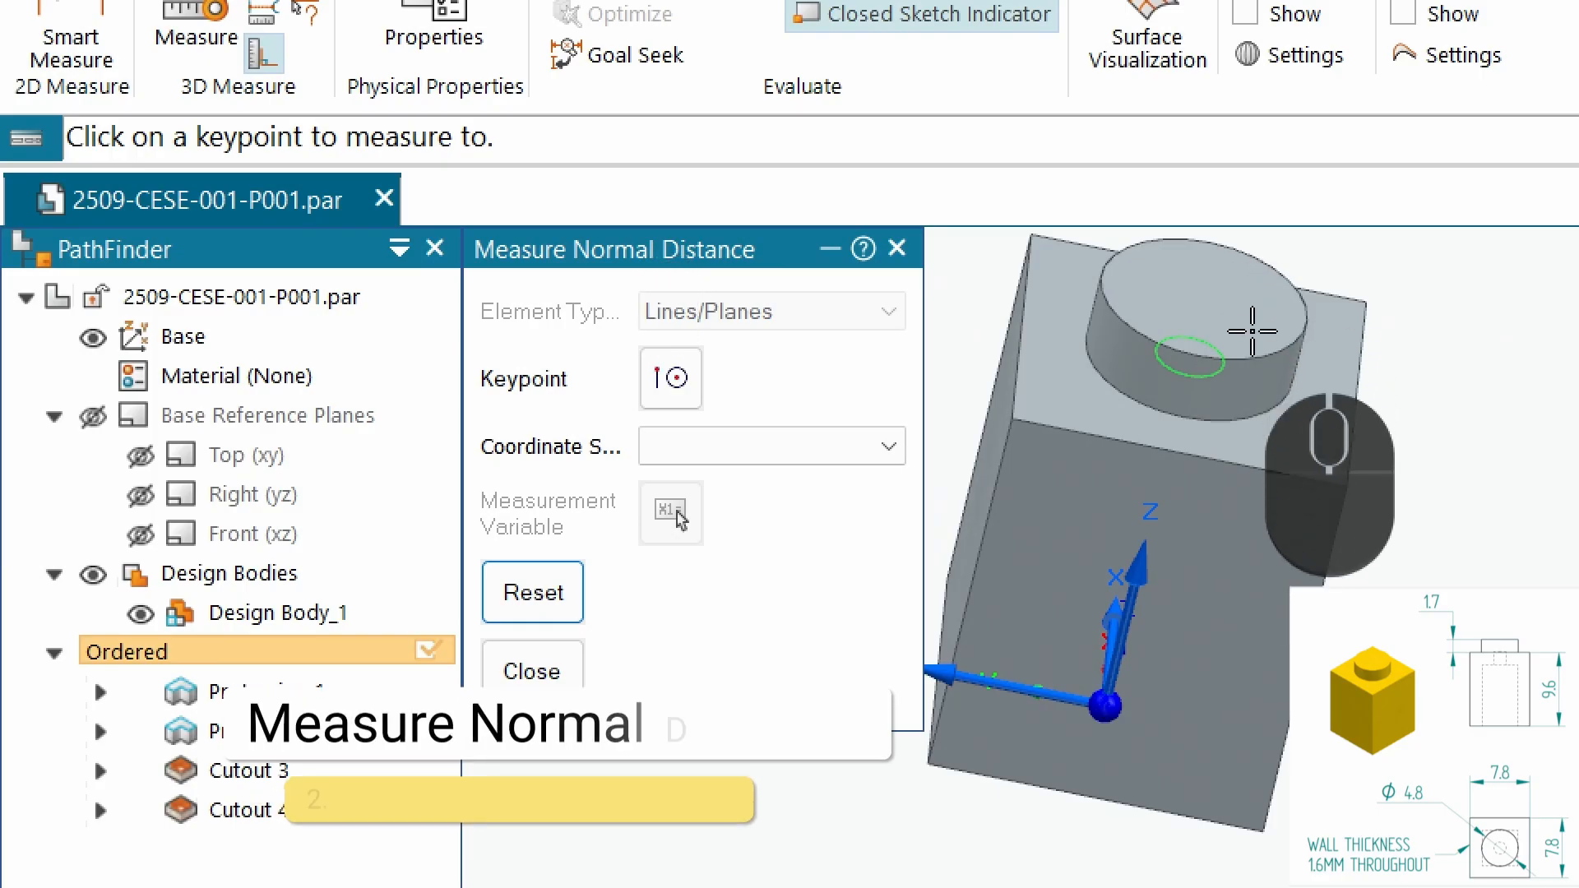
pyautogui.click(1269, 360)
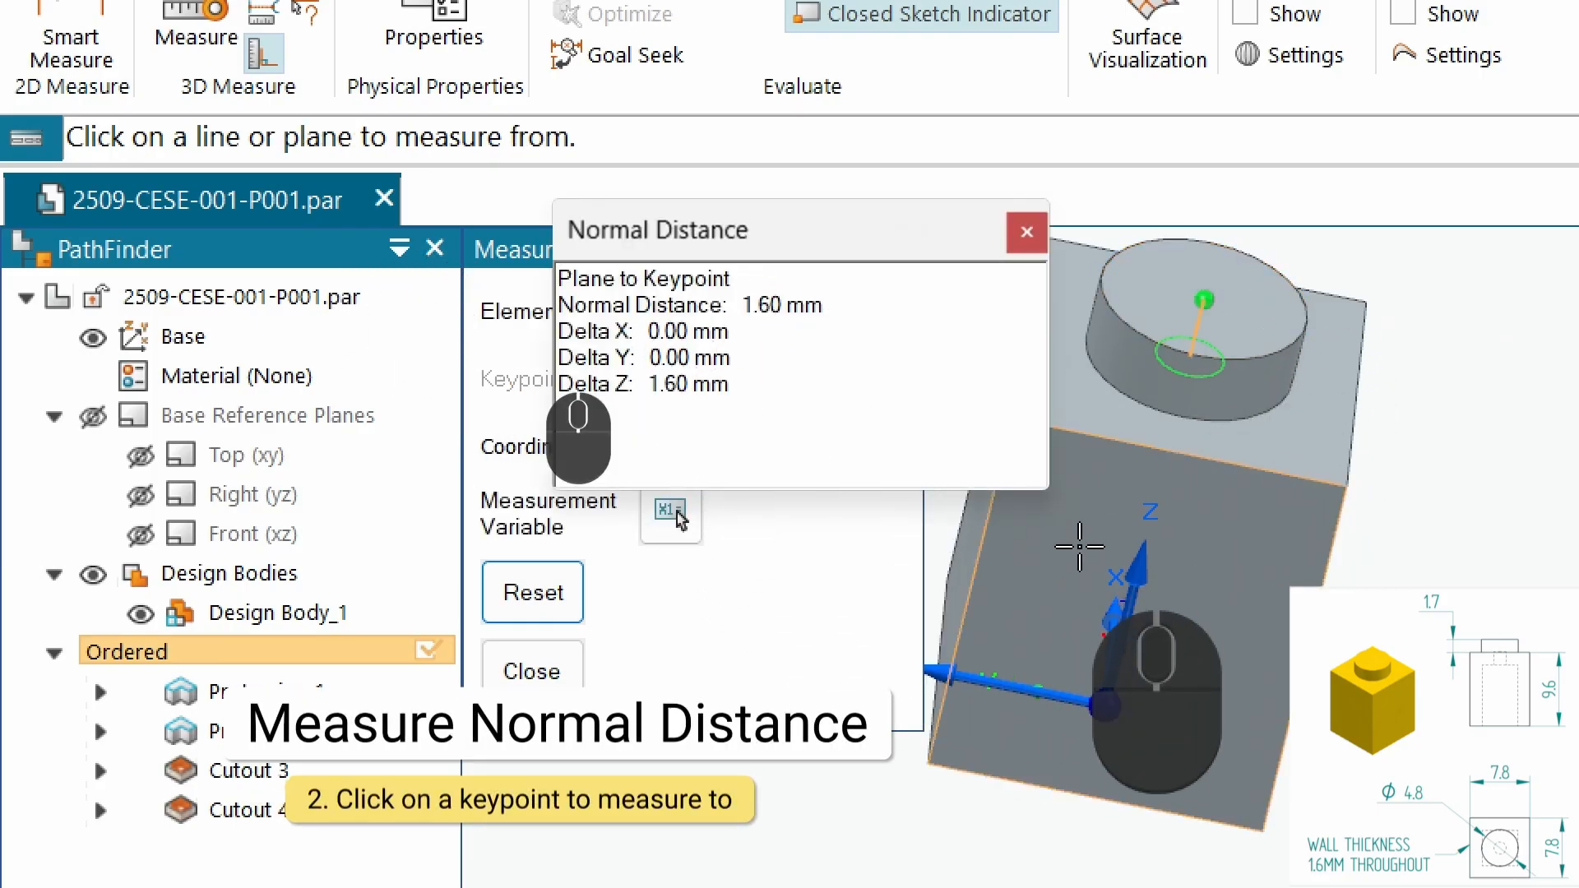
# Examine the measured wall above the stud recess in the Left view and at an angle from above.
pyautogui.moveTo(1075, 546); pyautogui.dragTo(1167, 560, button='middle')
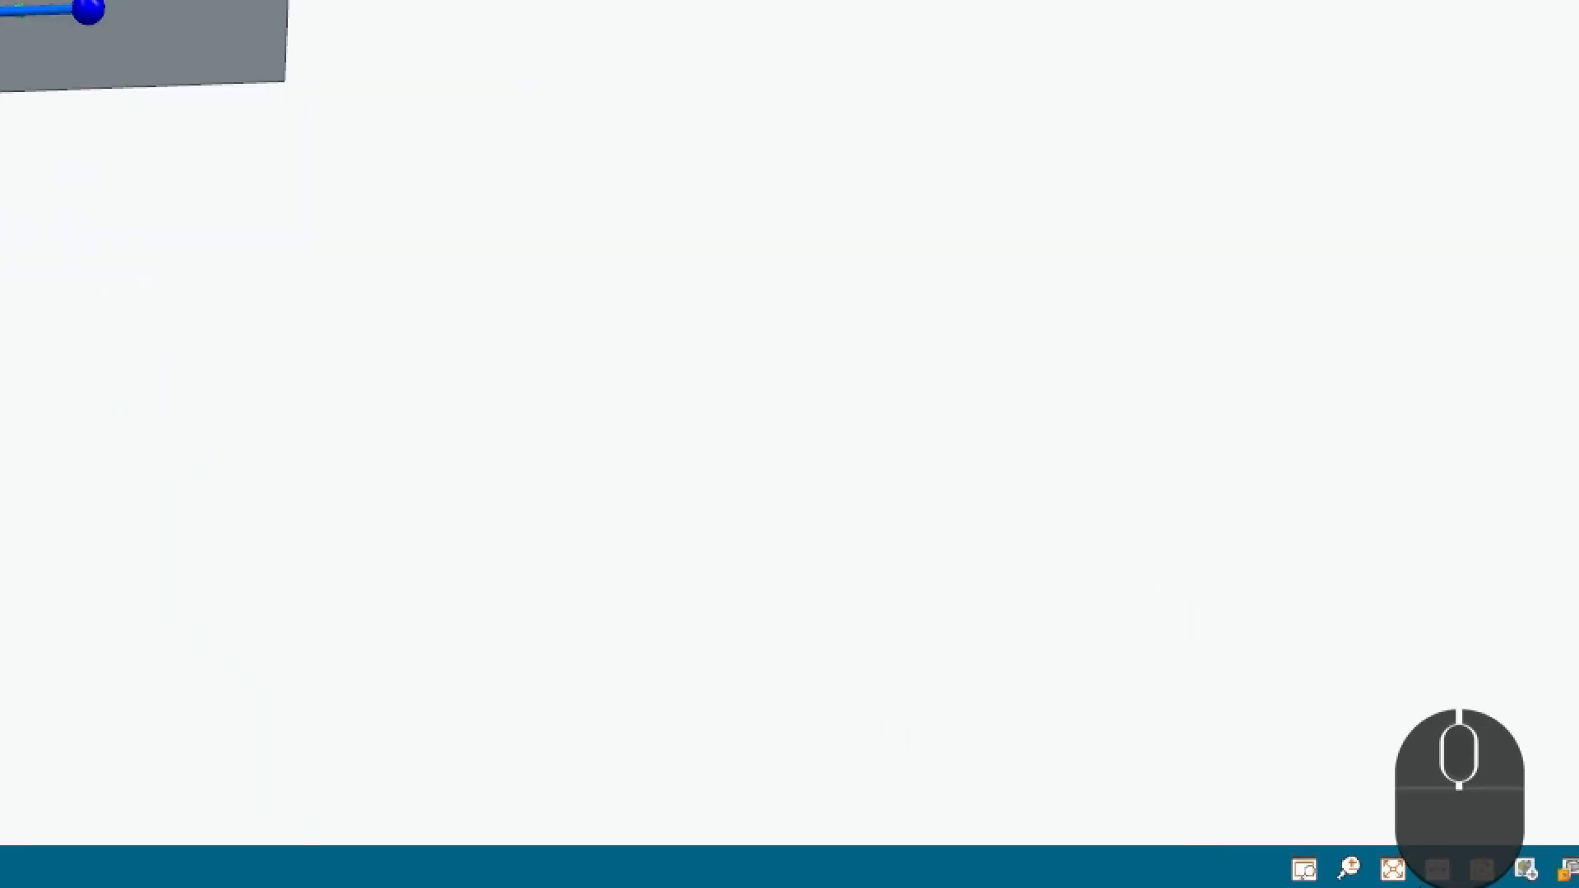
pyautogui.click(1382, 736)
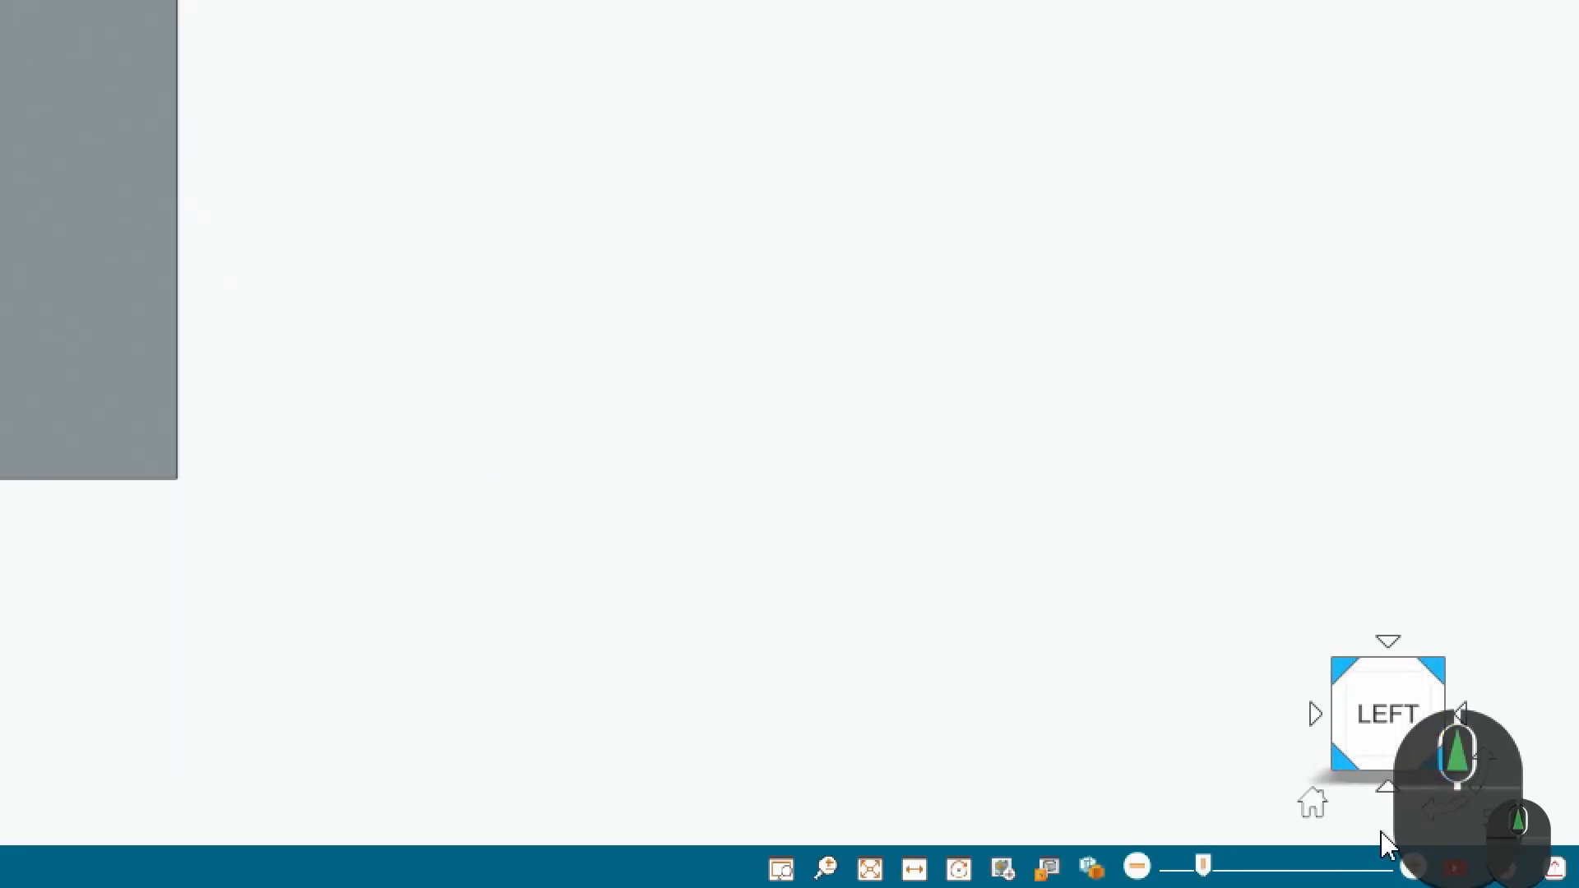
pyautogui.scroll(-2, 921, 674)
pyautogui.scroll(-2, 1128, 406)
pyautogui.scroll(4, 1103, 409)
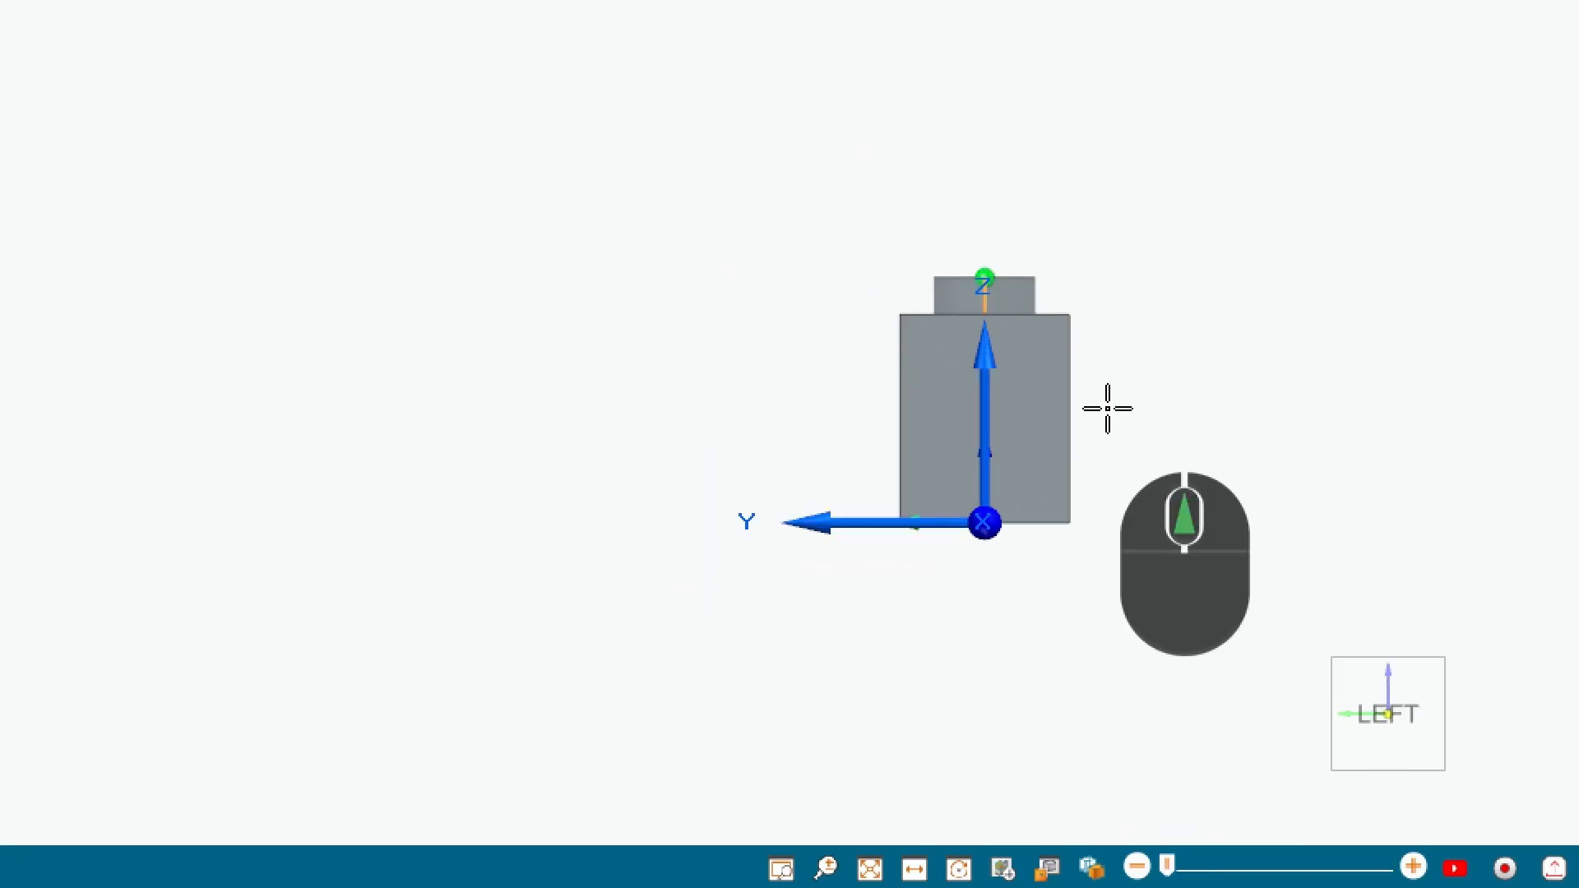
pyautogui.scroll(-4, 1028, 251)
pyautogui.scroll(-4, 944, 469)
pyautogui.moveTo(772, 610); pyautogui.dragTo(747, 756, button='middle')
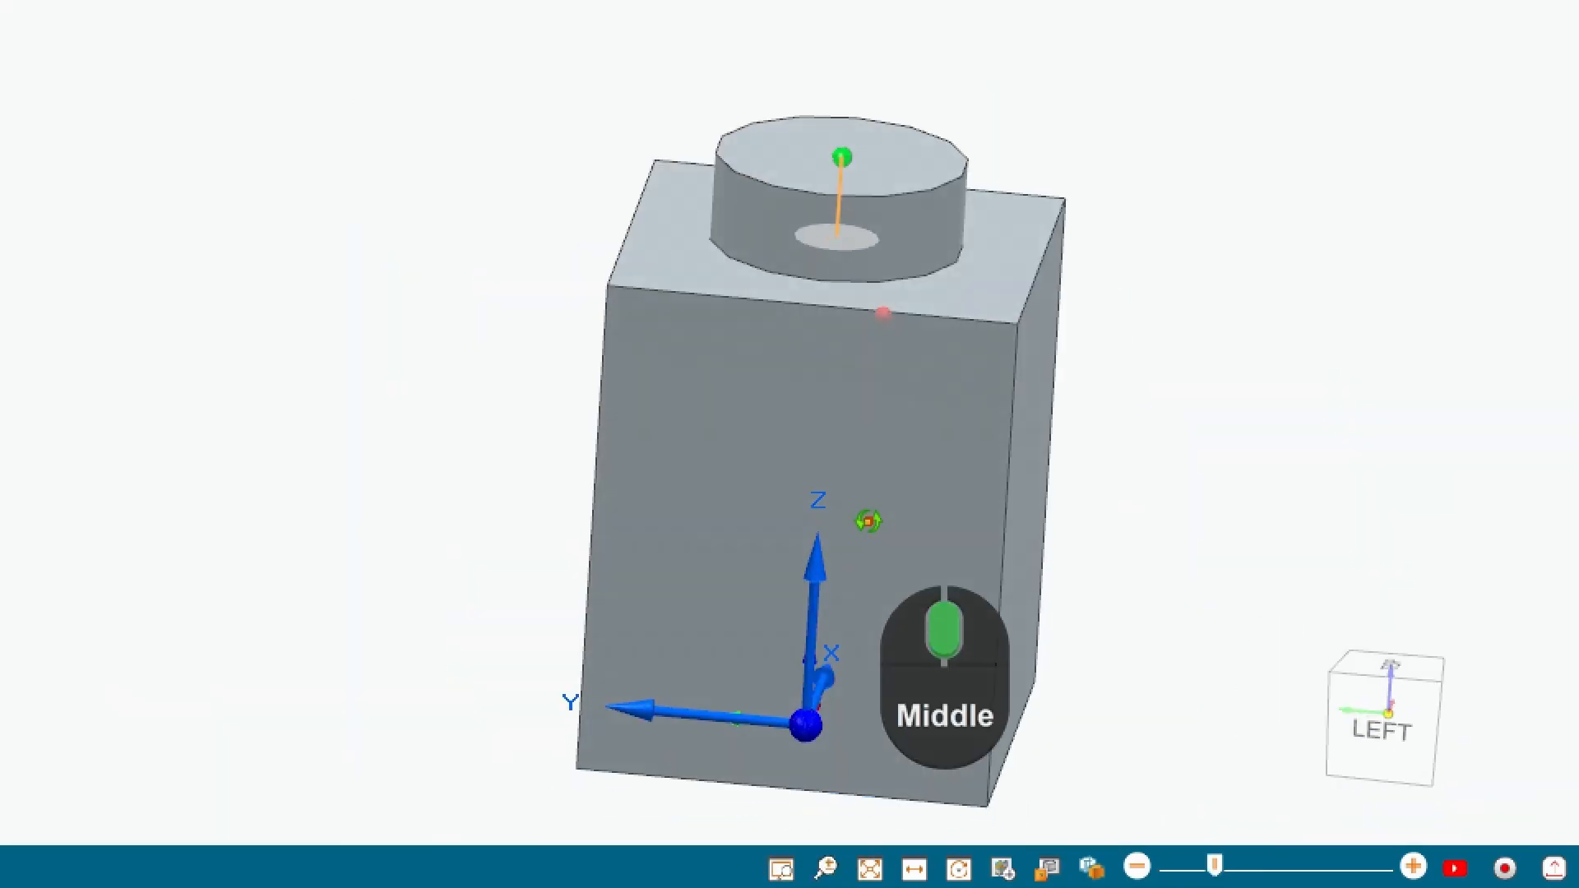
pyautogui.moveTo(872, 529); pyautogui.dragTo(896, 555, button='middle')
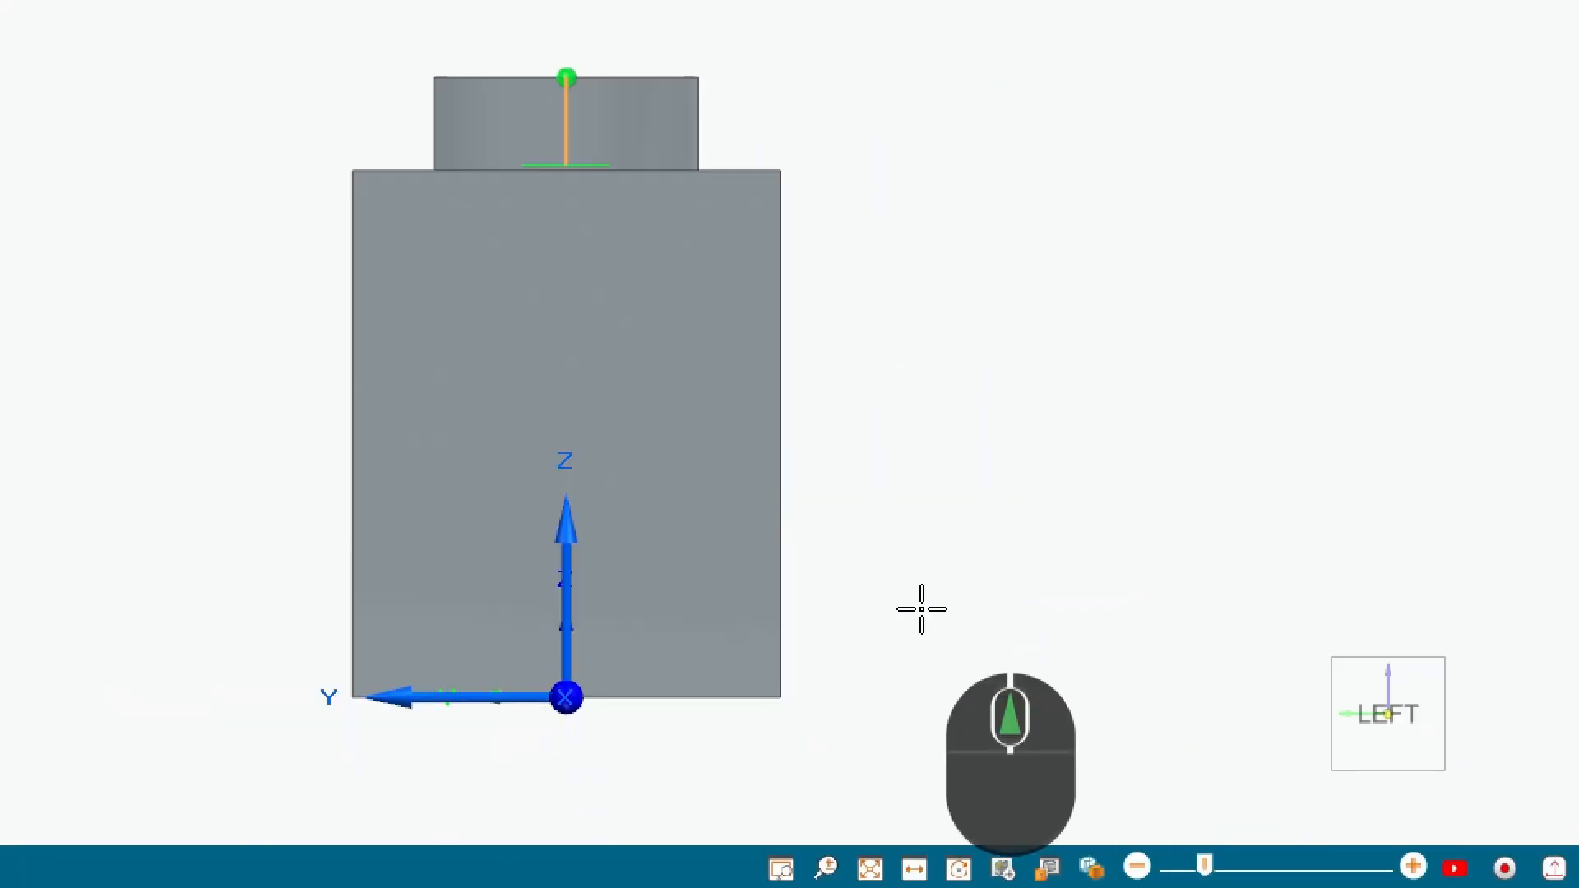
# Examine the measured wall above the stud recess in the Left view and from below, and end the measurement.
pyautogui.scroll(4, 854, 543)
pyautogui.scroll(-5, 622, 360)
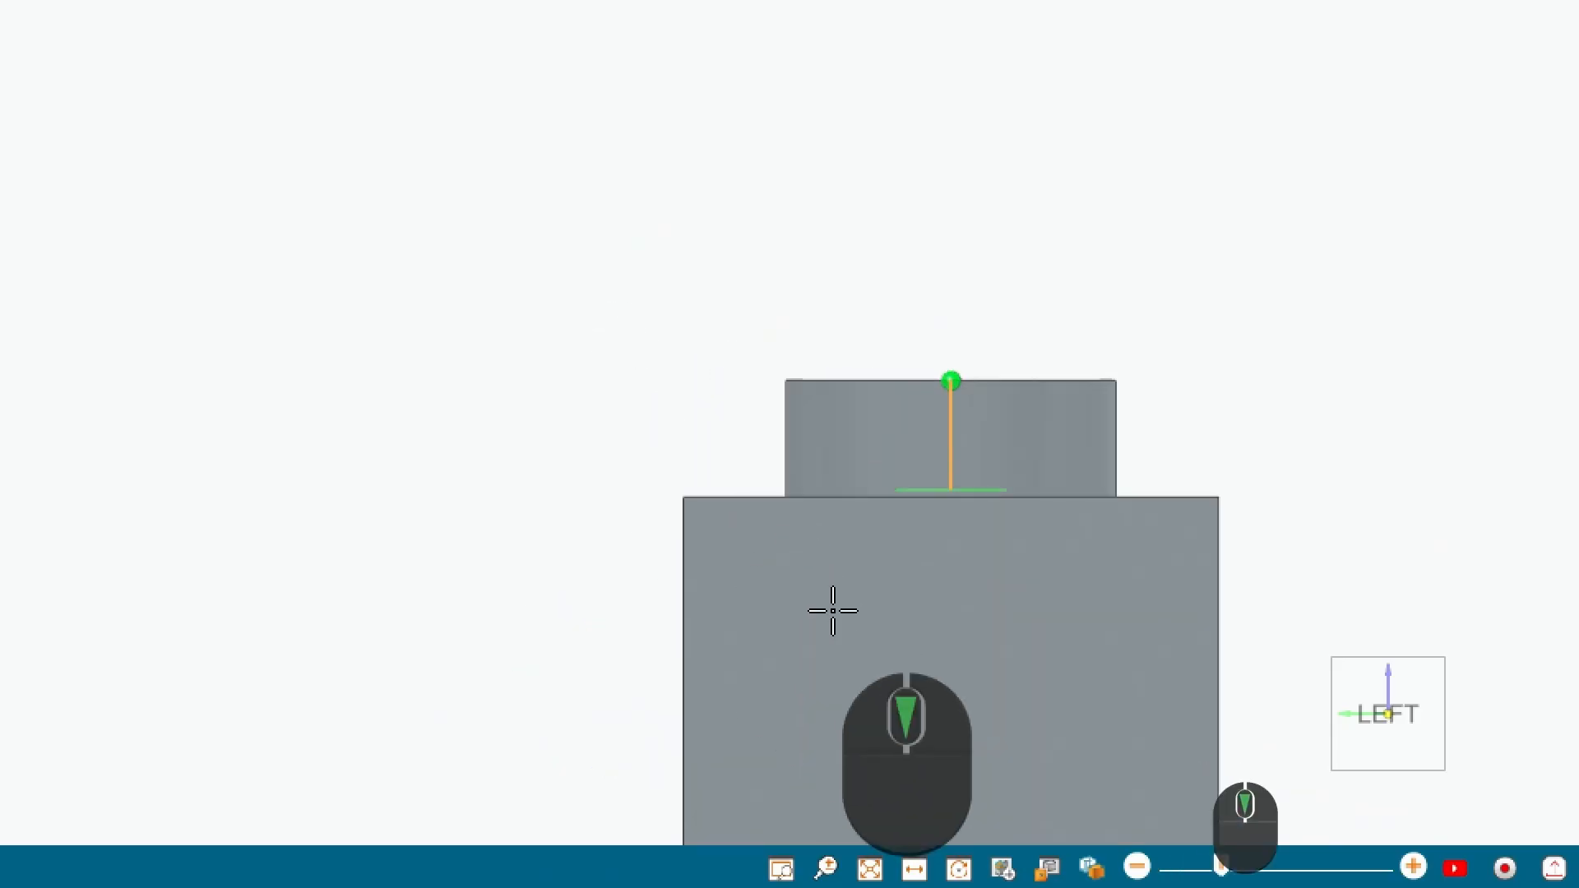
pyautogui.scroll(3, 788, 438)
pyautogui.scroll(2, 788, 438)
pyautogui.moveTo(976, 609); pyautogui.dragTo(973, 493, button='middle')
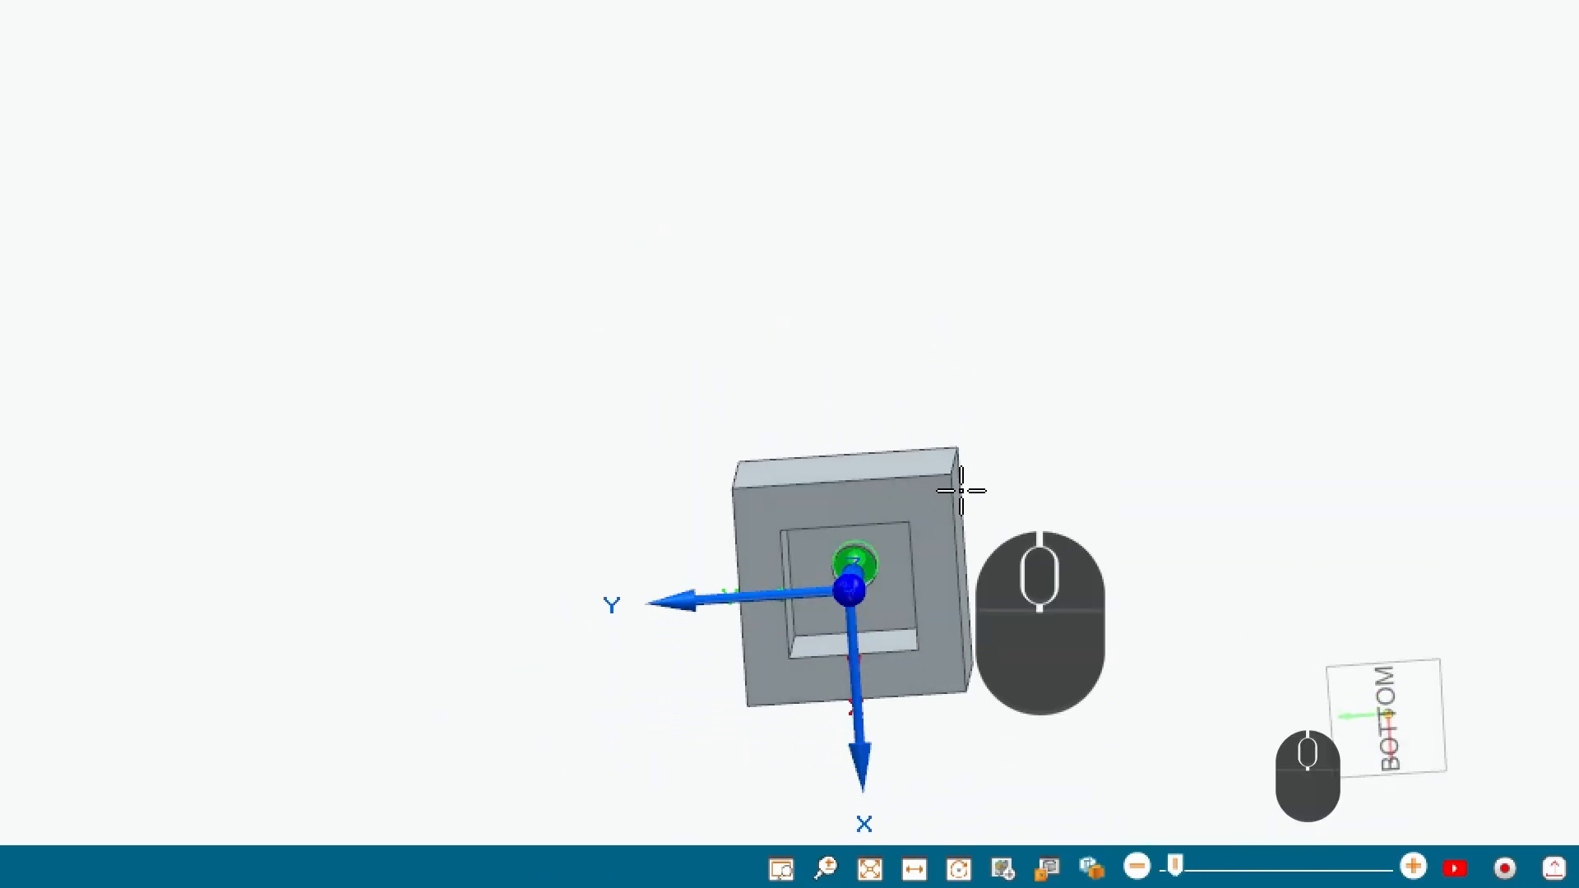
pyautogui.press('Escape')
pyautogui.scroll(-5, 859, 590)
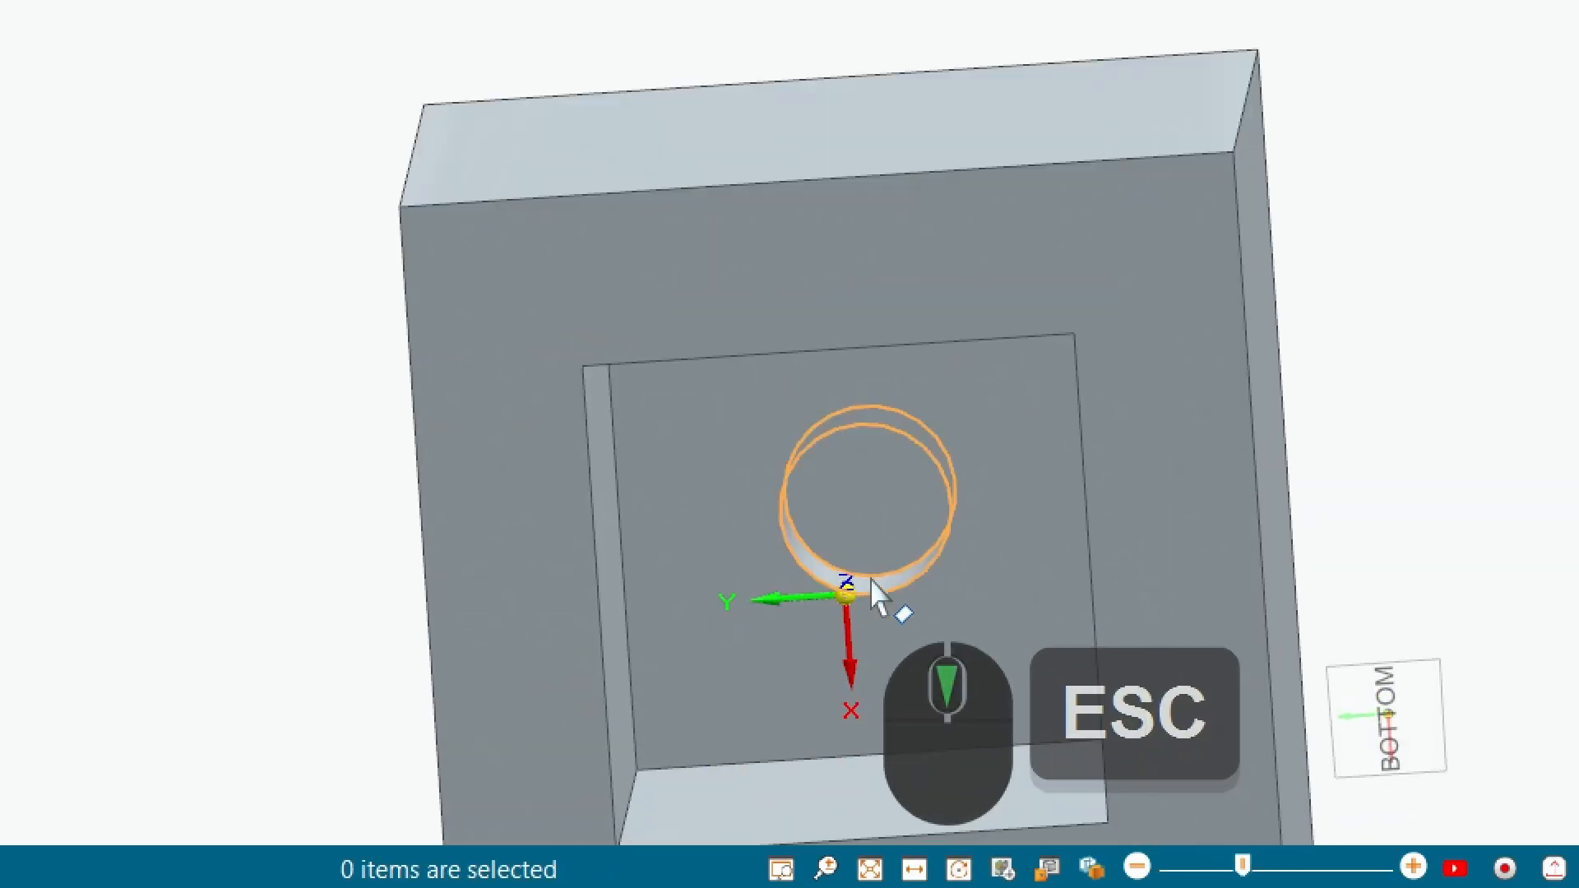
# Select the round stud recess cutout and examine its extent in the Left view and from below.
pyautogui.click(870, 579)
pyautogui.scroll(5, 870, 579)
pyautogui.moveTo(1390, 716); pyautogui.dragTo(1431, 752, button='middle')
pyautogui.click(1384, 670)
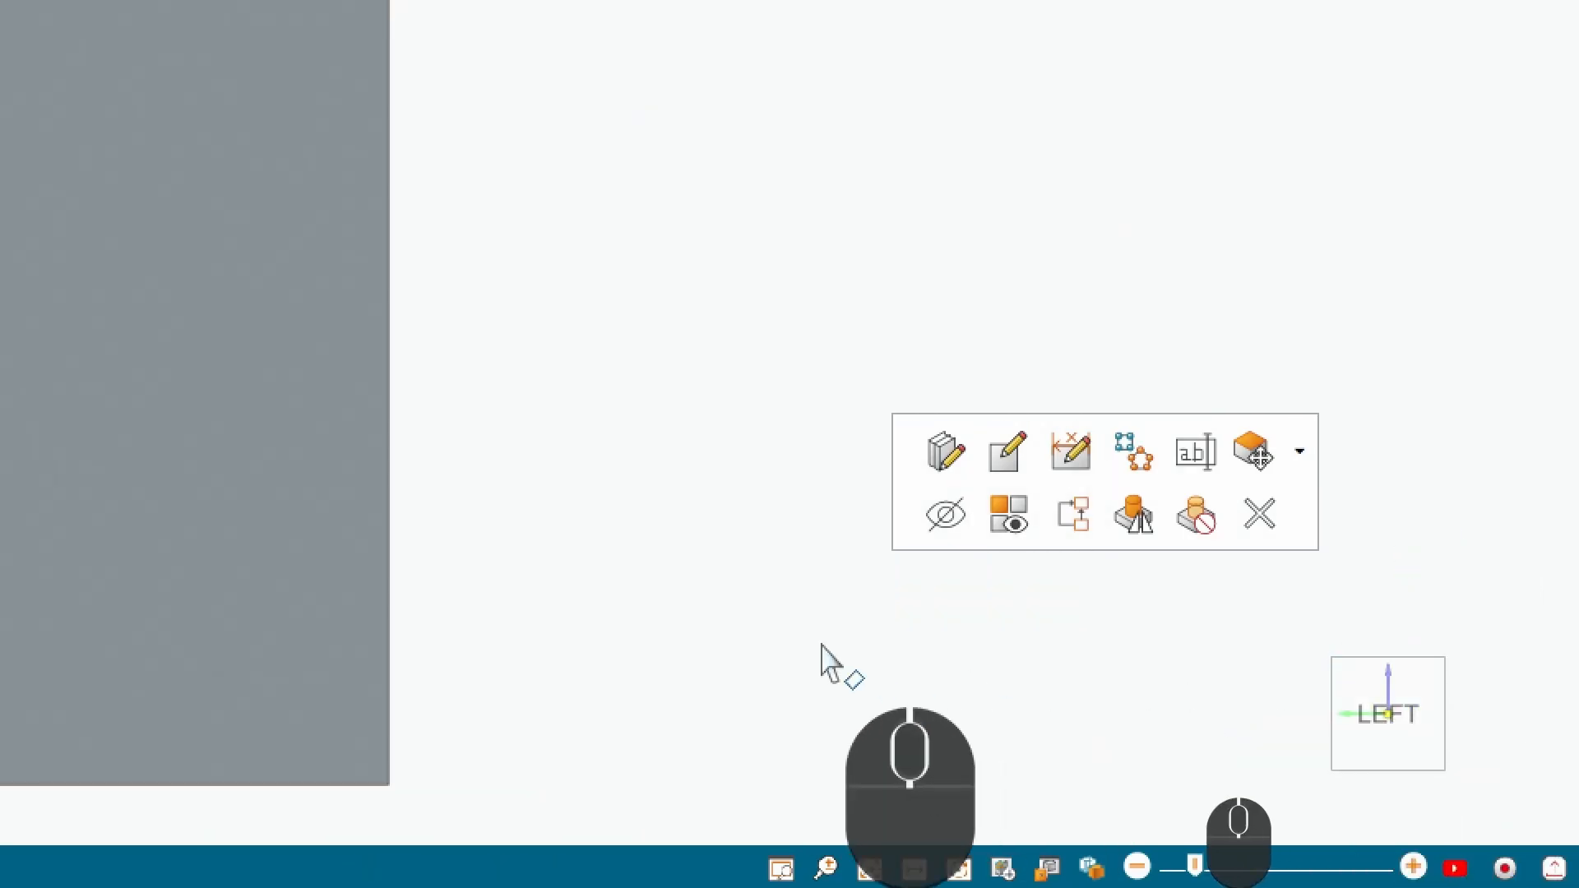
pyautogui.scroll(3, 913, 646)
pyautogui.scroll(-5, 945, 656)
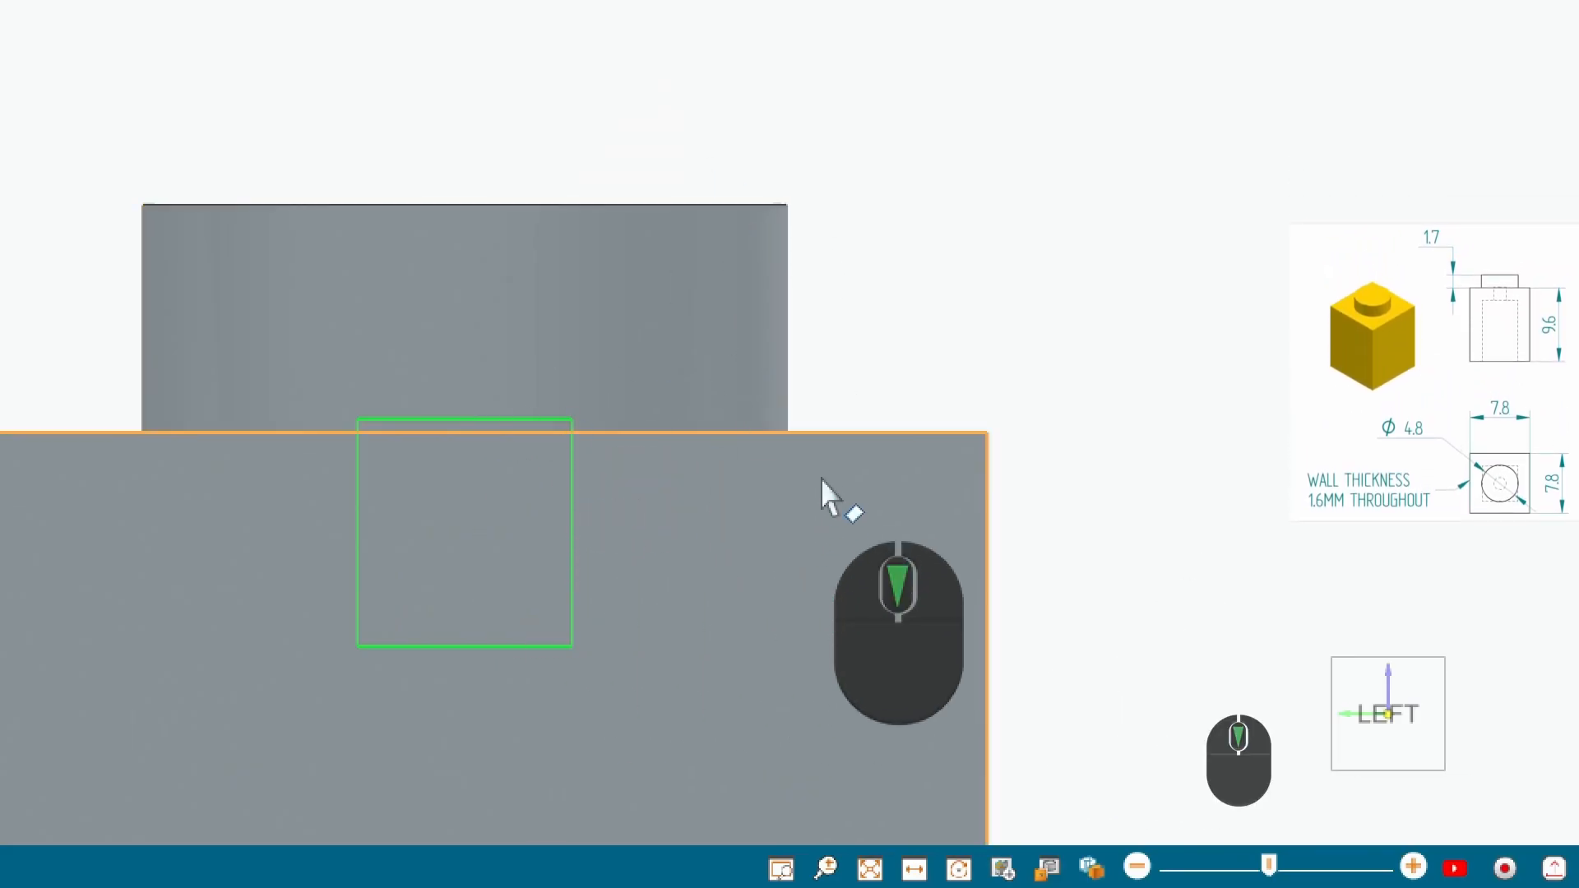
pyautogui.scroll(4, 821, 476)
pyautogui.moveTo(699, 712); pyautogui.dragTo(727, 263, button='middle')
pyautogui.scroll(5, 727, 263)
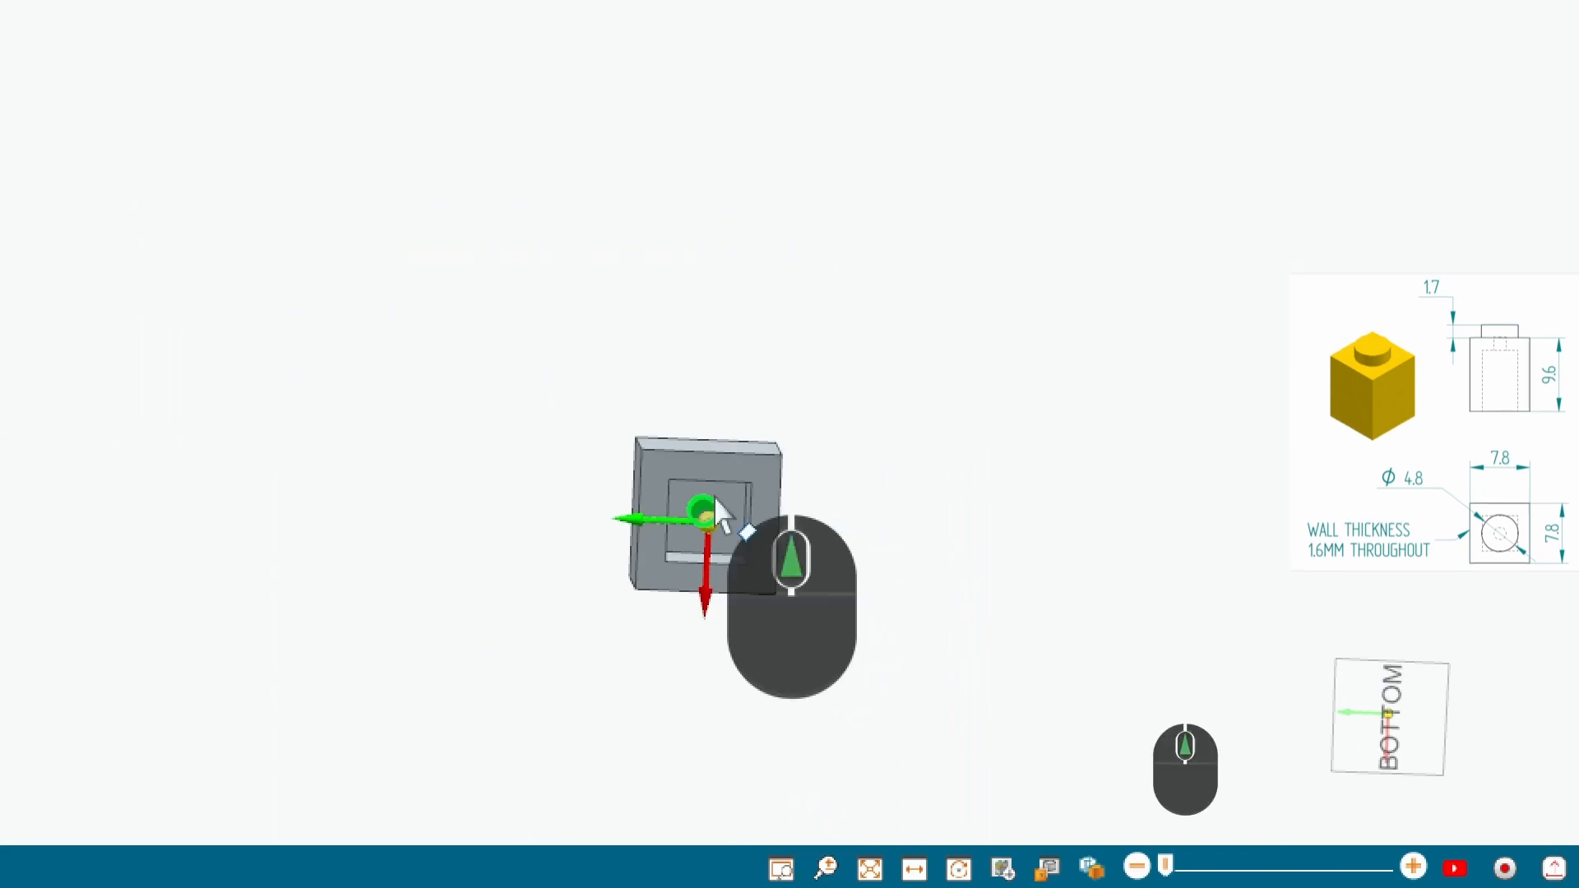
pyautogui.scroll(-3, 696, 543)
# Clear the selection, turn the model back to show the stud from above, and save the part.
pyautogui.click(1181, 556)
pyautogui.scroll(-2, 652, 476)
pyautogui.moveTo(653, 476); pyautogui.dragTo(570, 421, button='middle')
pyautogui.moveTo(647, 560); pyautogui.dragTo(659, 7, button='middle')
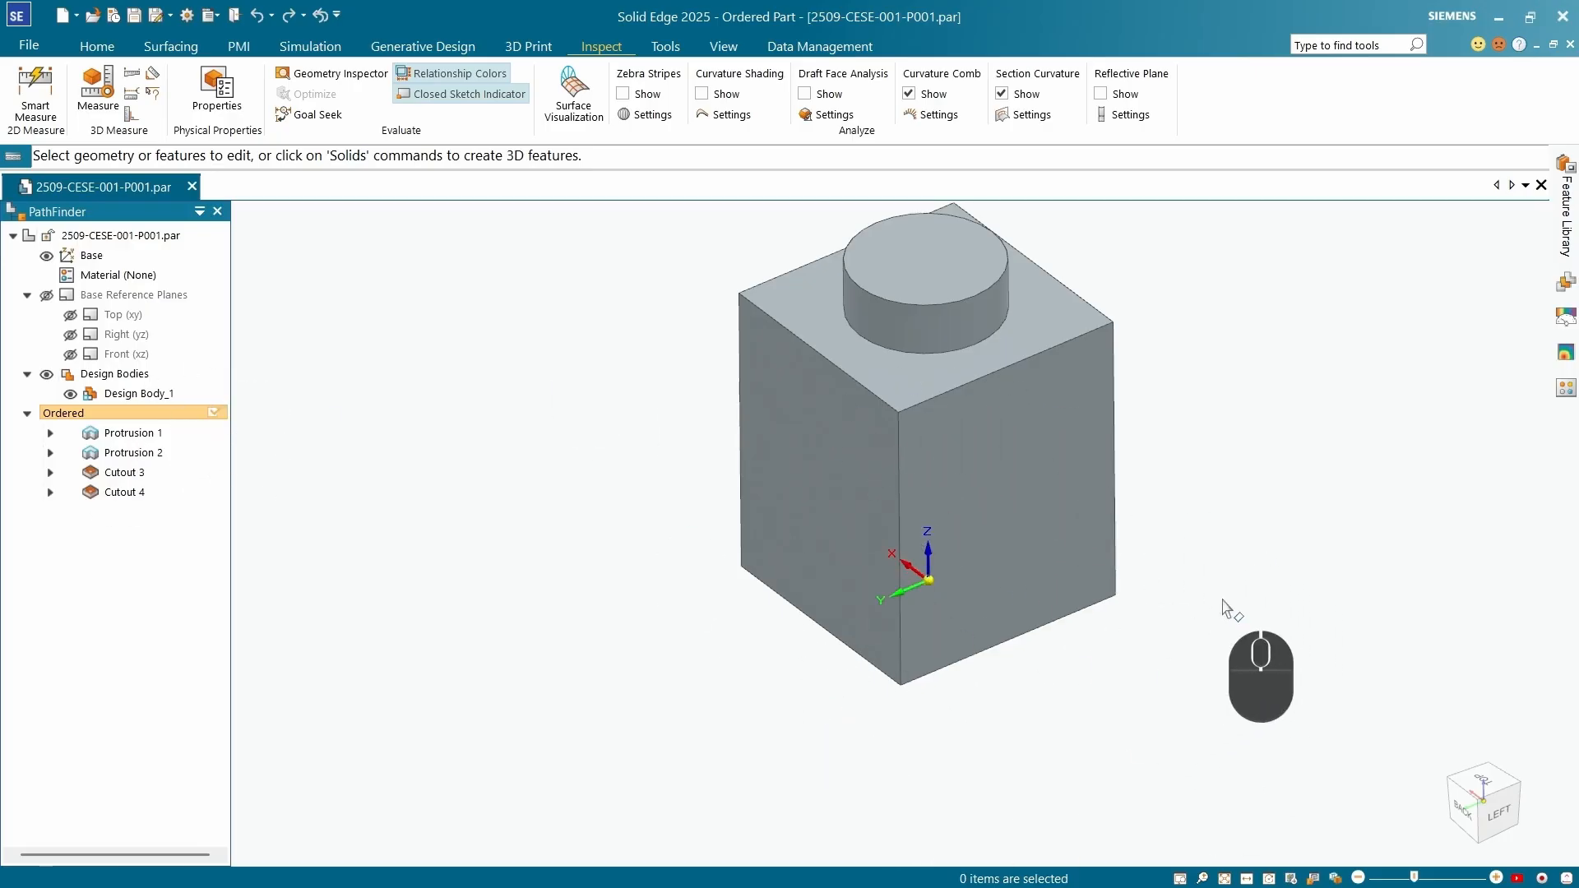
pyautogui.click(134, 16)
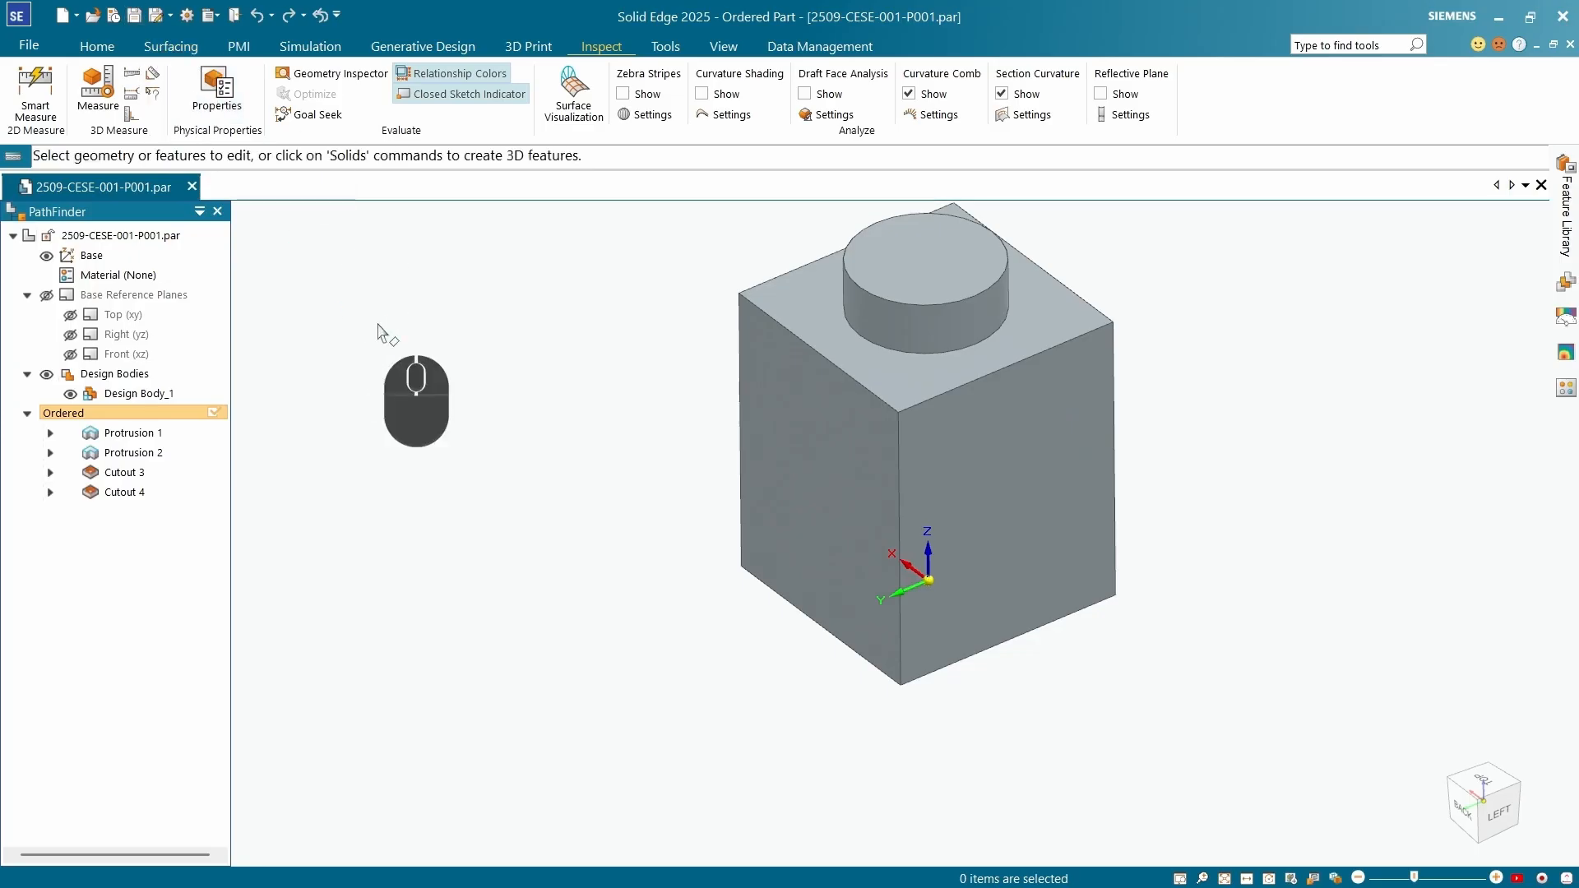
pyautogui.click(239, 46)
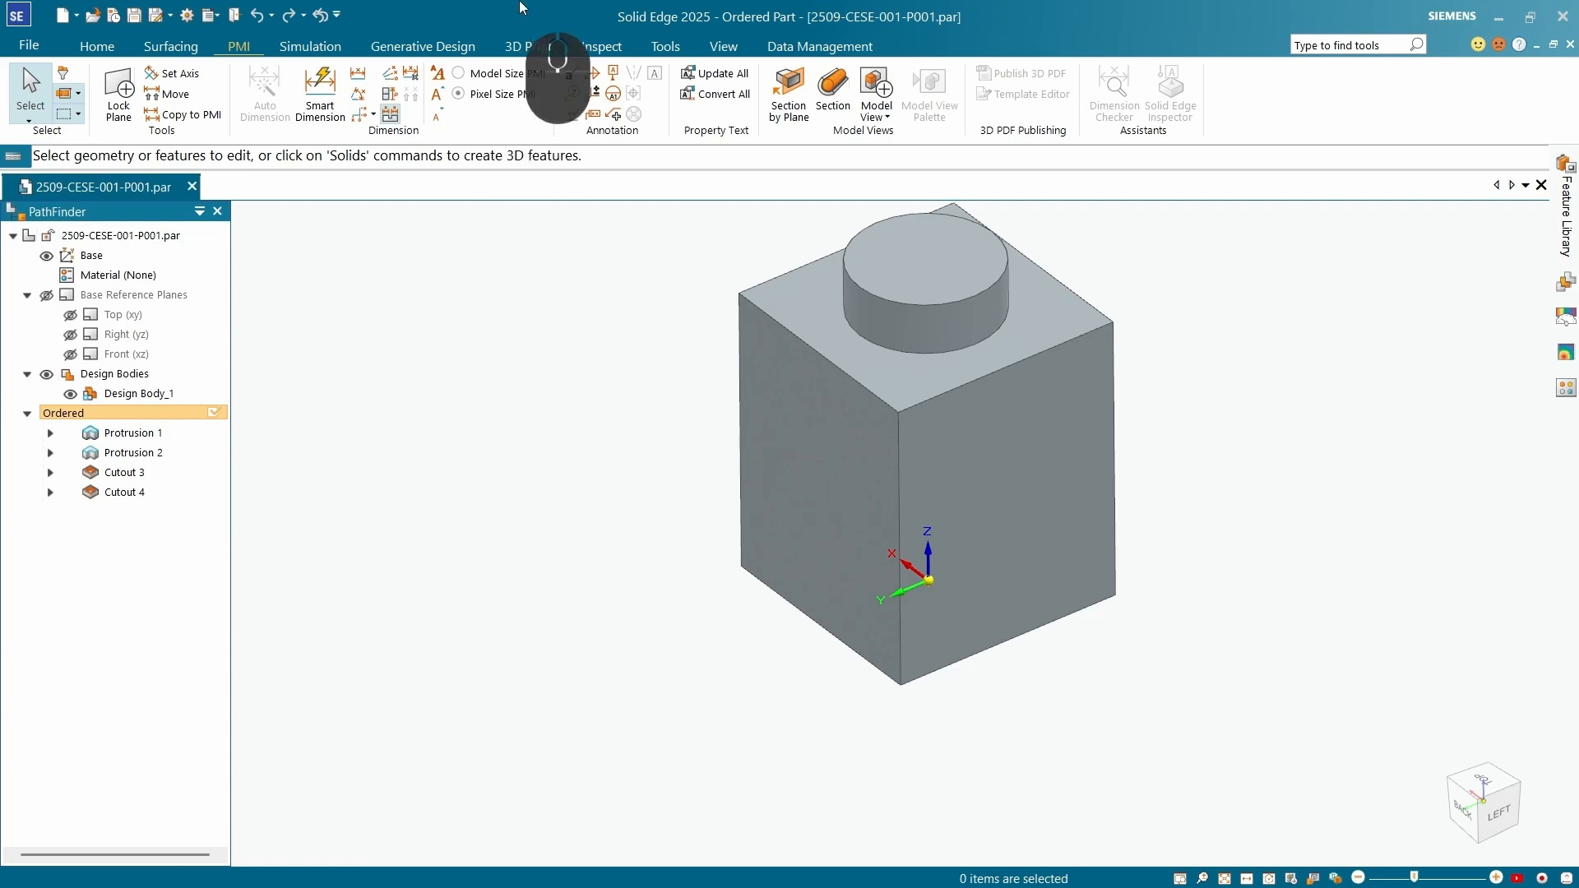
# Prepare a copy of the part named 2509-CESE-001-P002, with the same document number and the title LEGOL BLOCK 1x1/3.
pyautogui.click(170, 15)
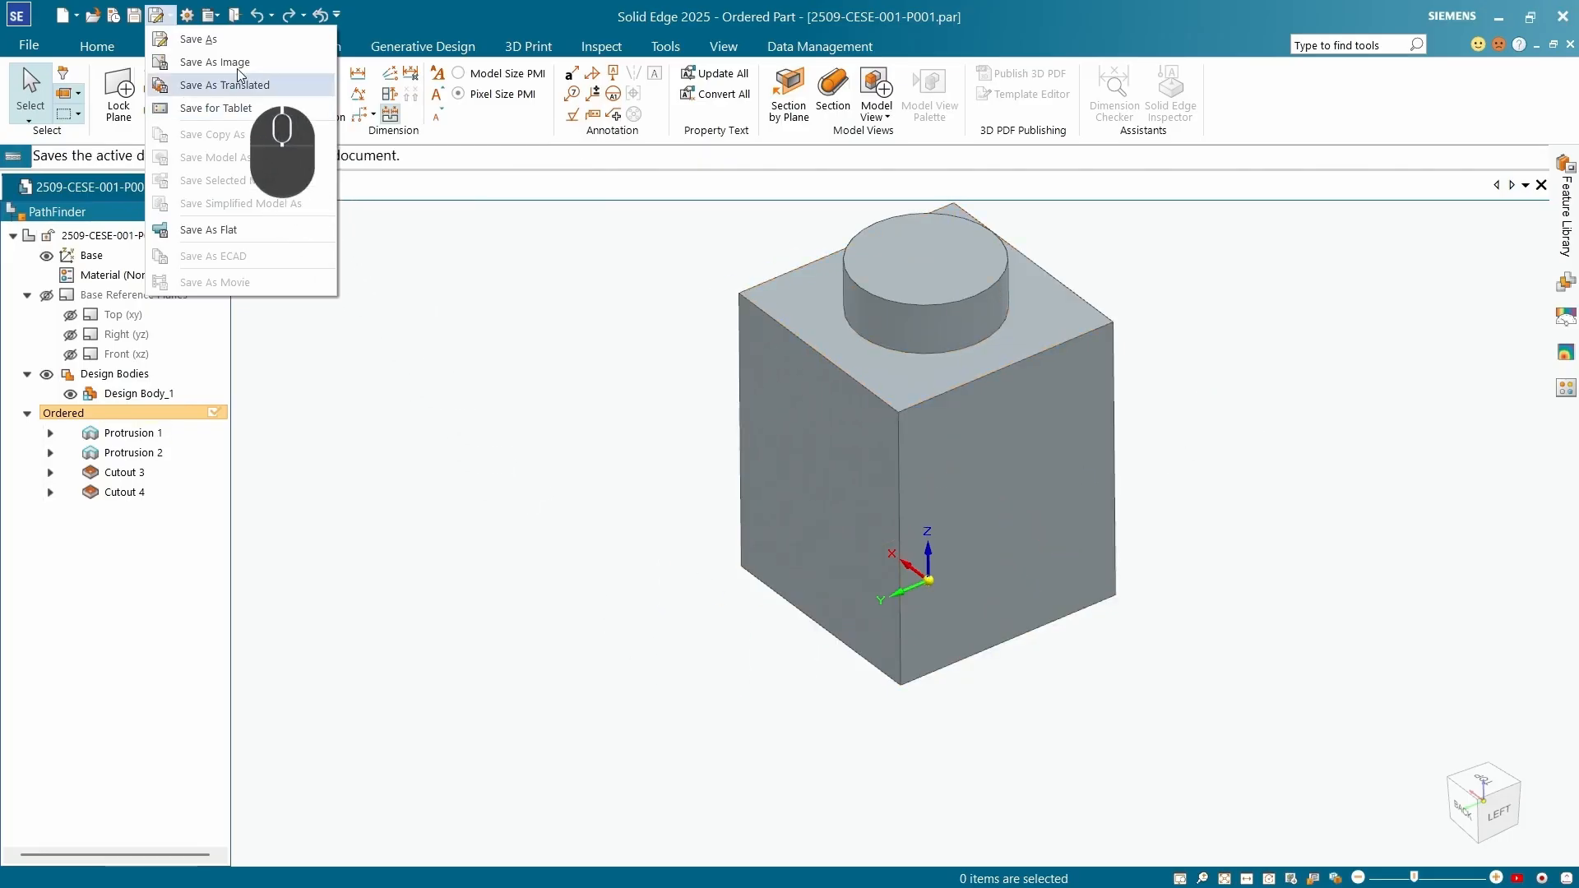
pyautogui.click(201, 39)
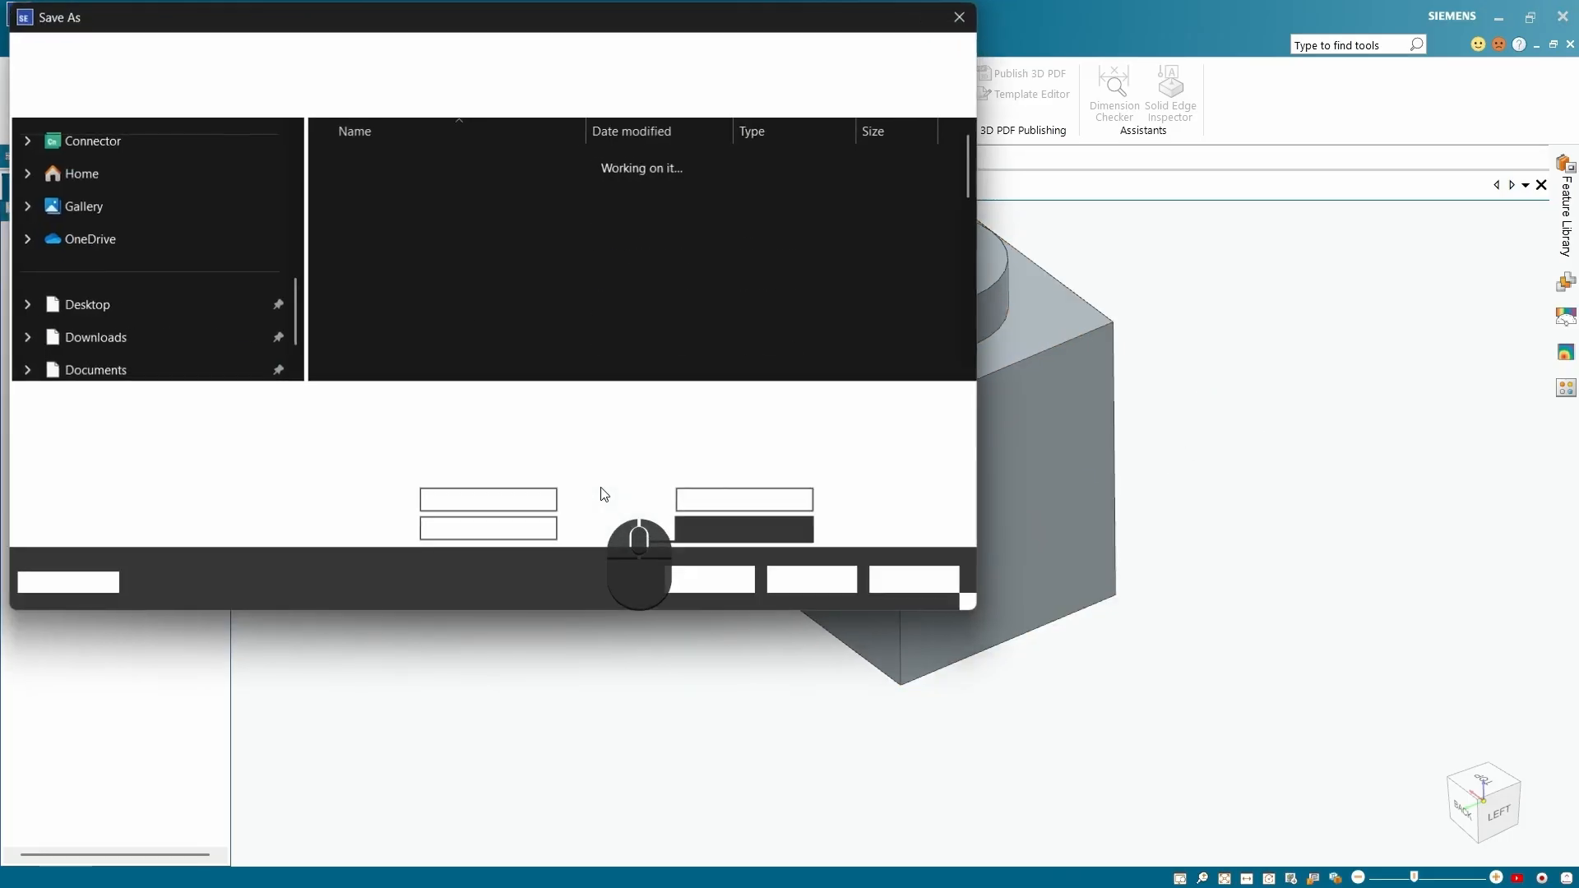
pyautogui.write('2509-CESE-001-P002')
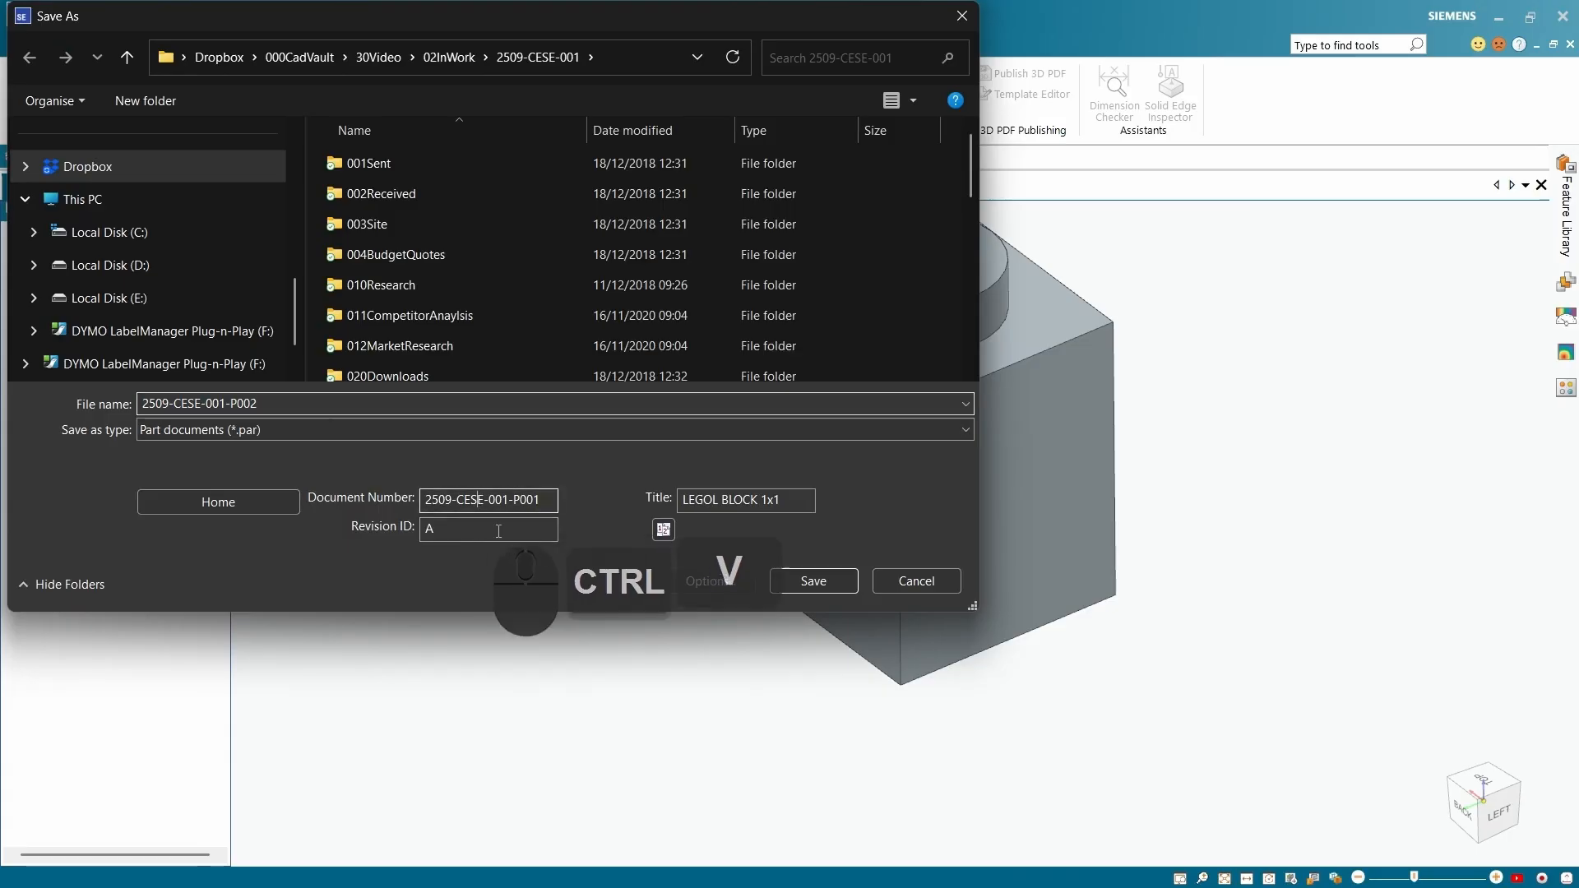
pyautogui.write('P002')
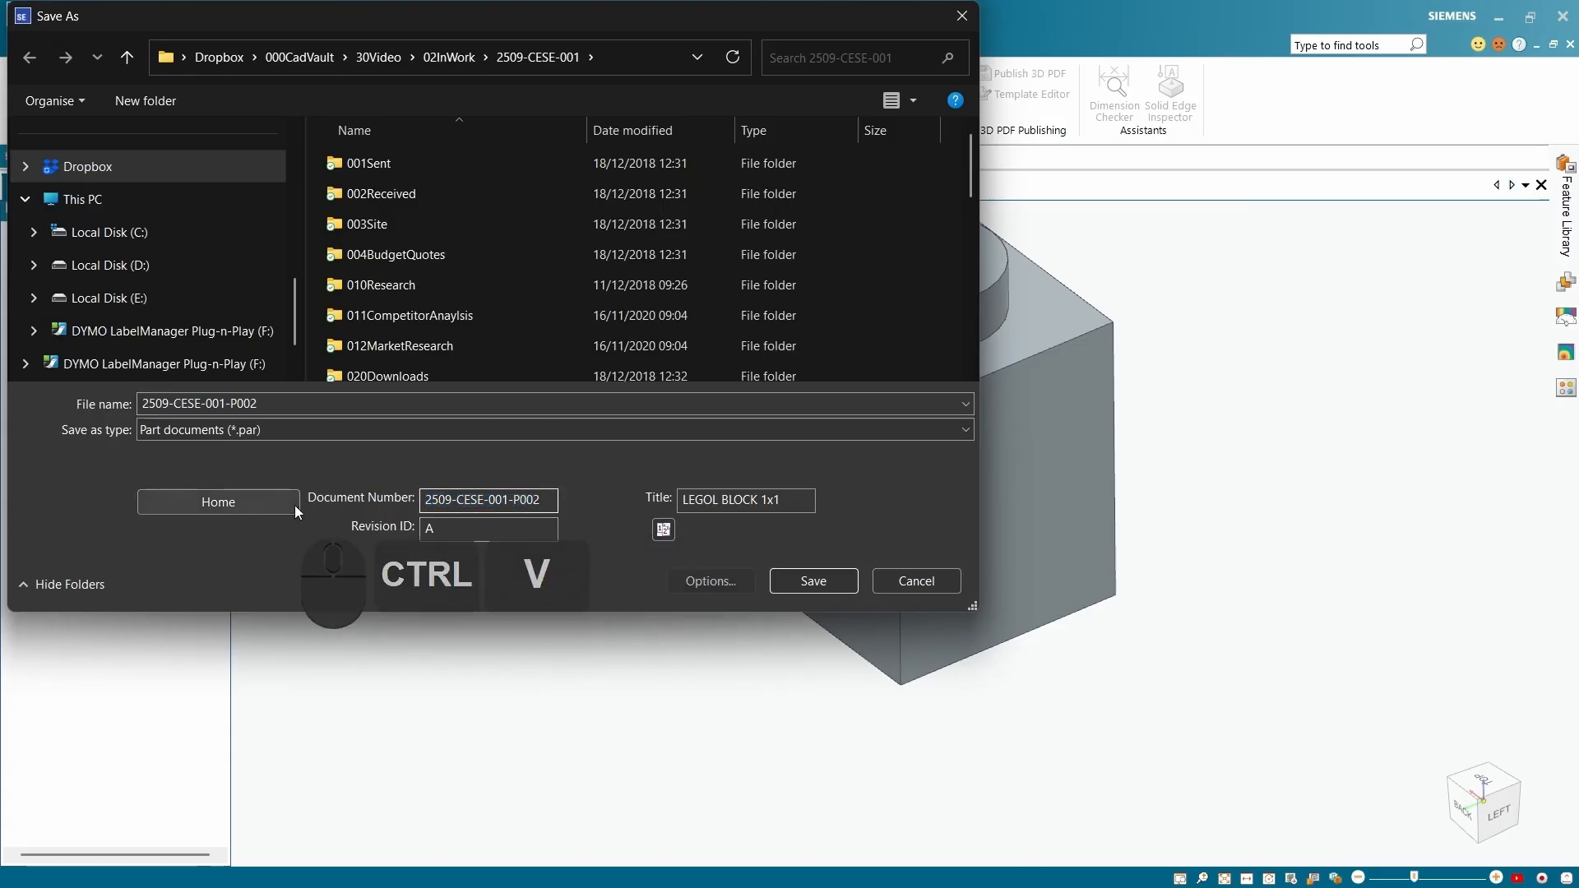
pyautogui.click(799, 503)
pyautogui.write('/3')
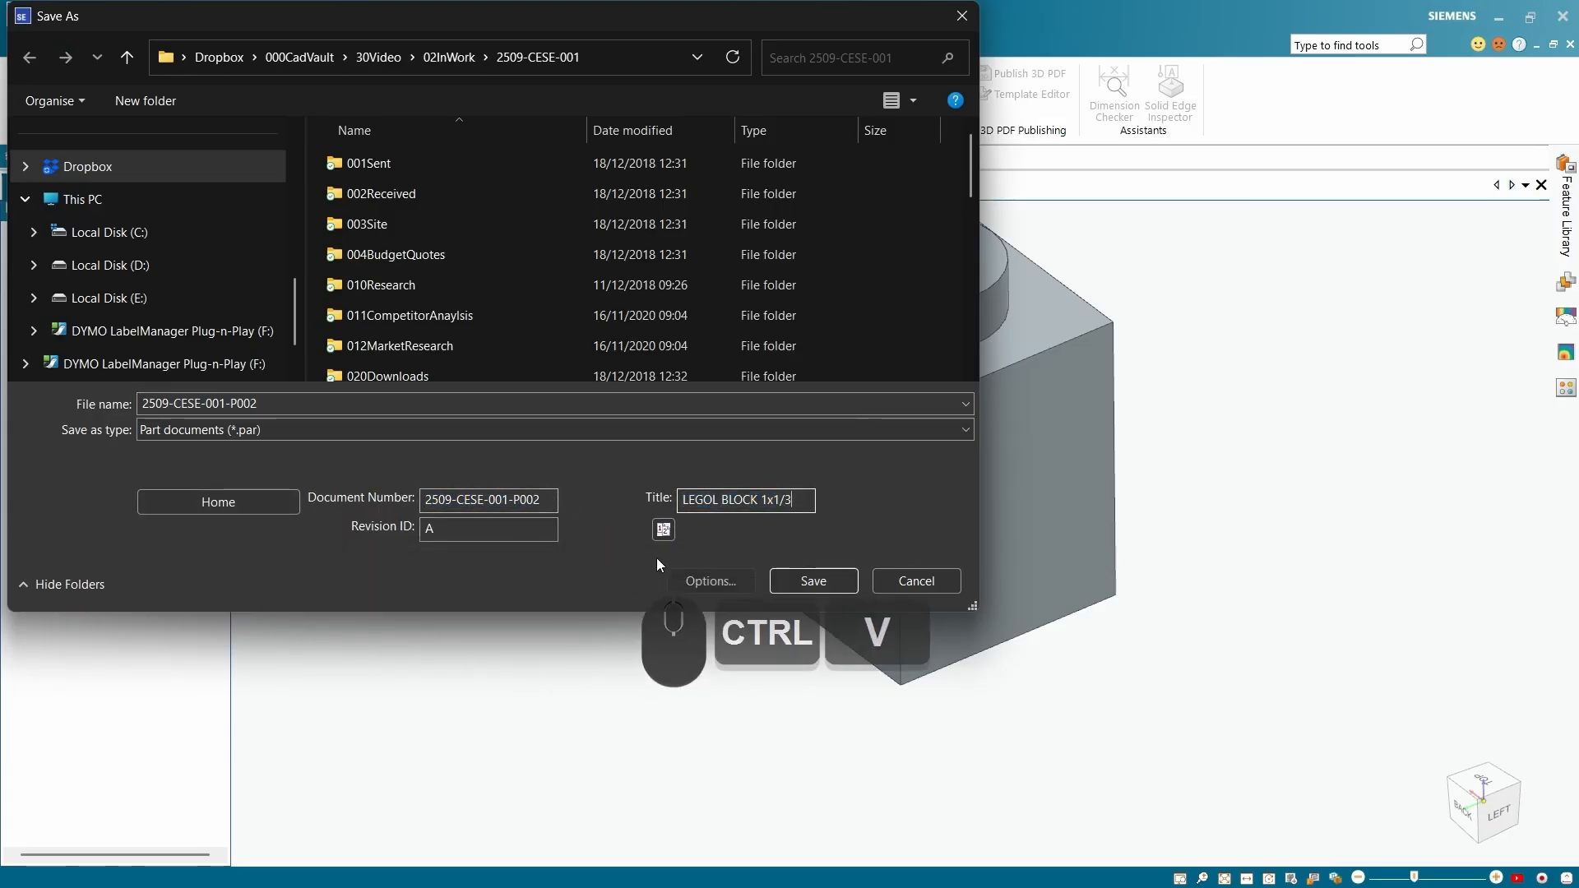
# Save the copied part in the 050Design folder.
pyautogui.scroll(-5, 546, 309)
pyautogui.scroll(3, 469, 311)
pyautogui.doubleClick(469, 311)
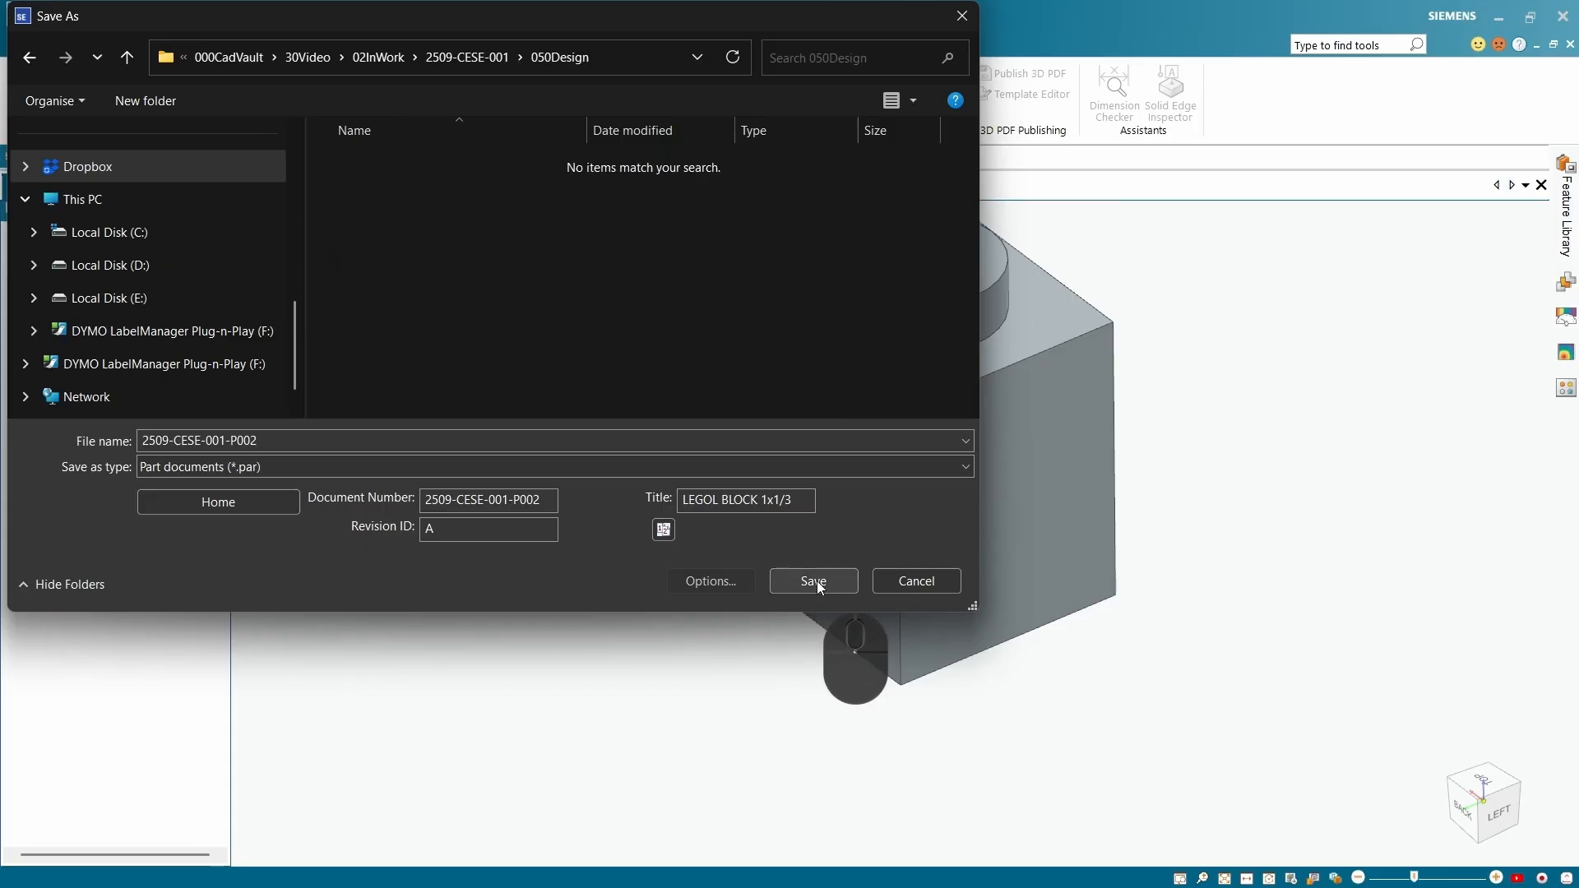
pyautogui.click(816, 581)
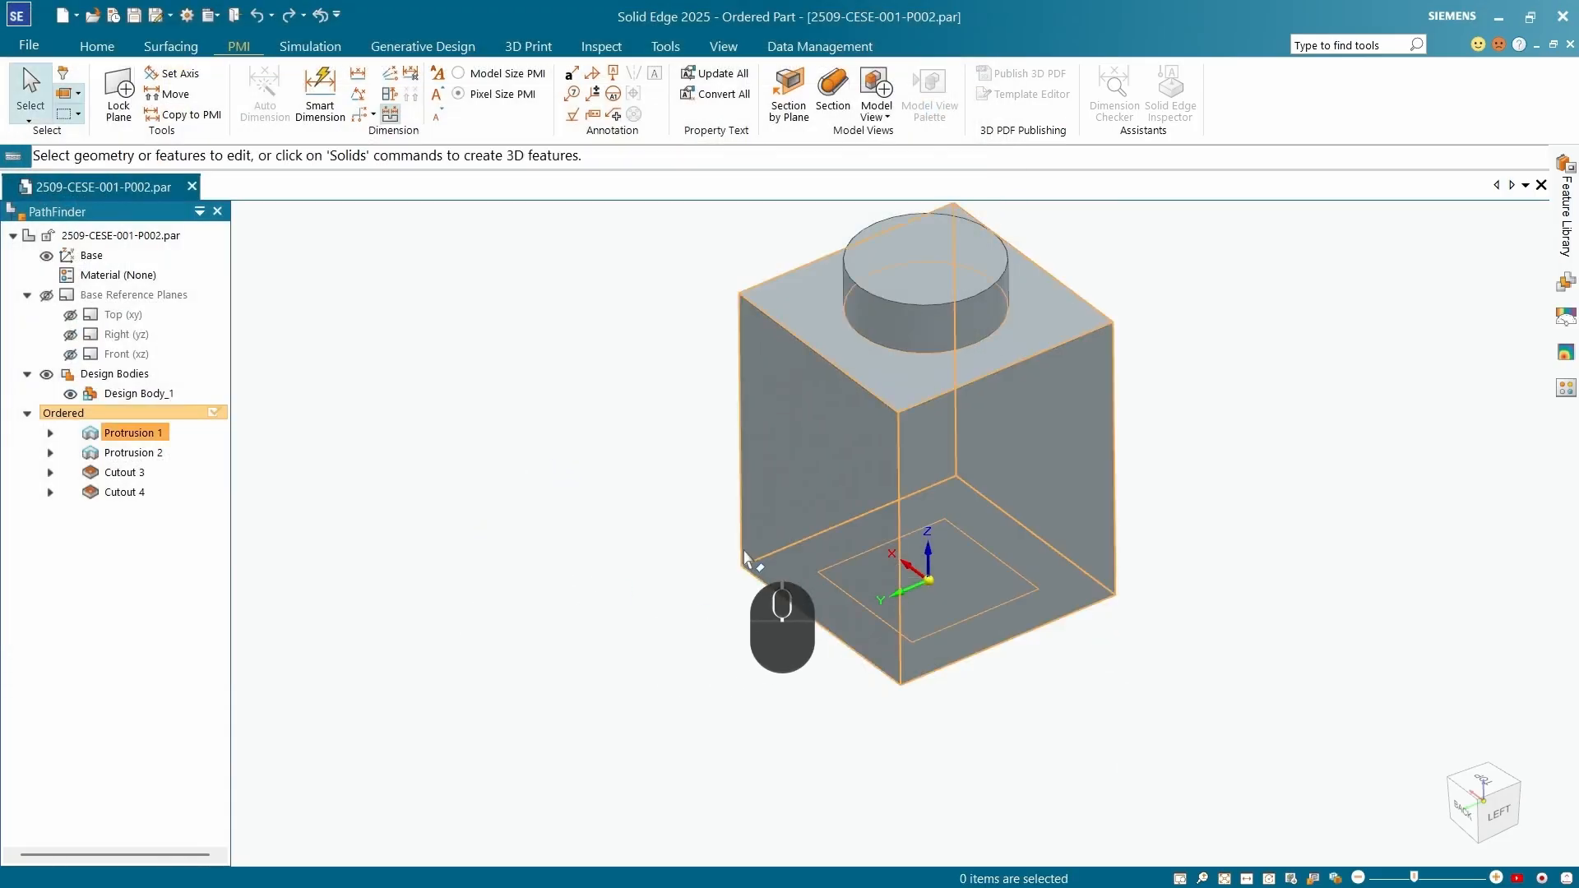
# Open the part's variable table and resize it so all variables and the model are visible.
pyautogui.click(665, 46)
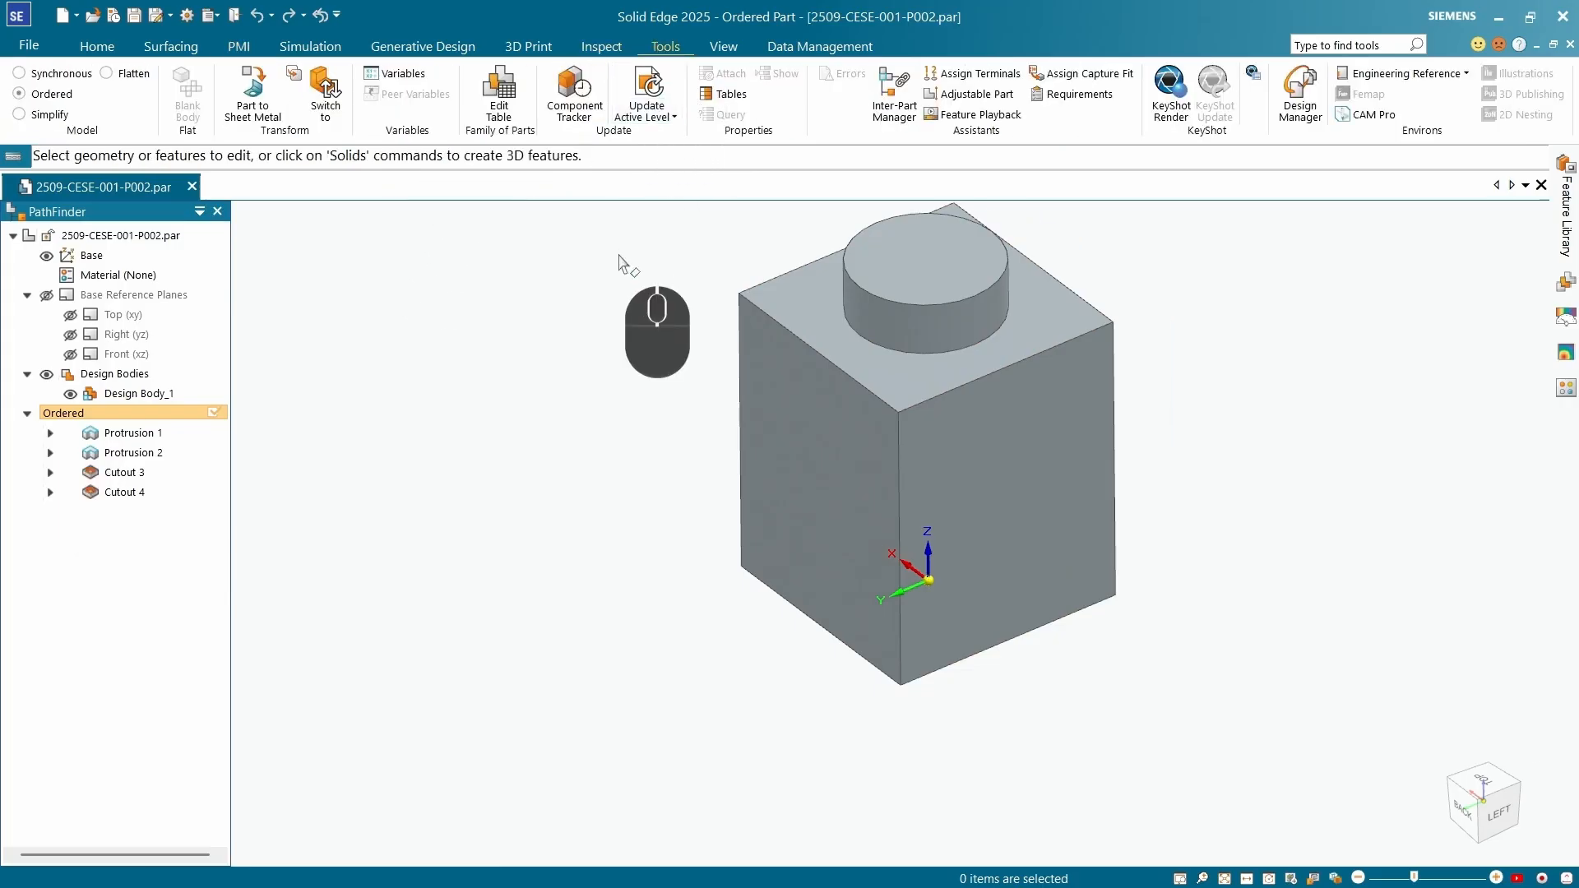
pyautogui.click(368, 76)
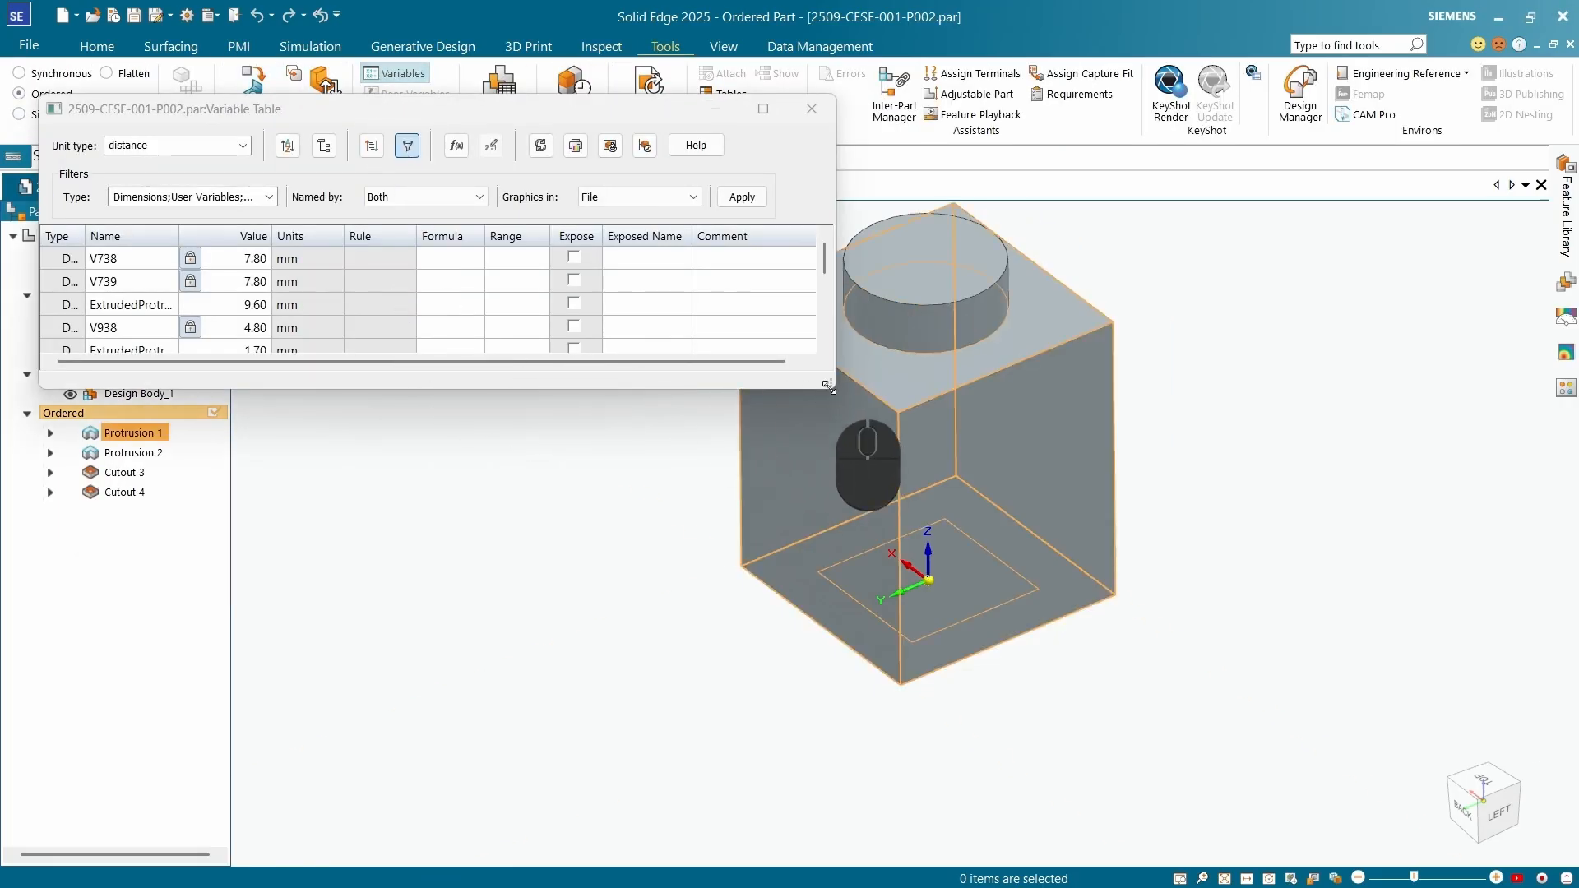
pyautogui.moveTo(807, 393); pyautogui.dragTo(779, 693)
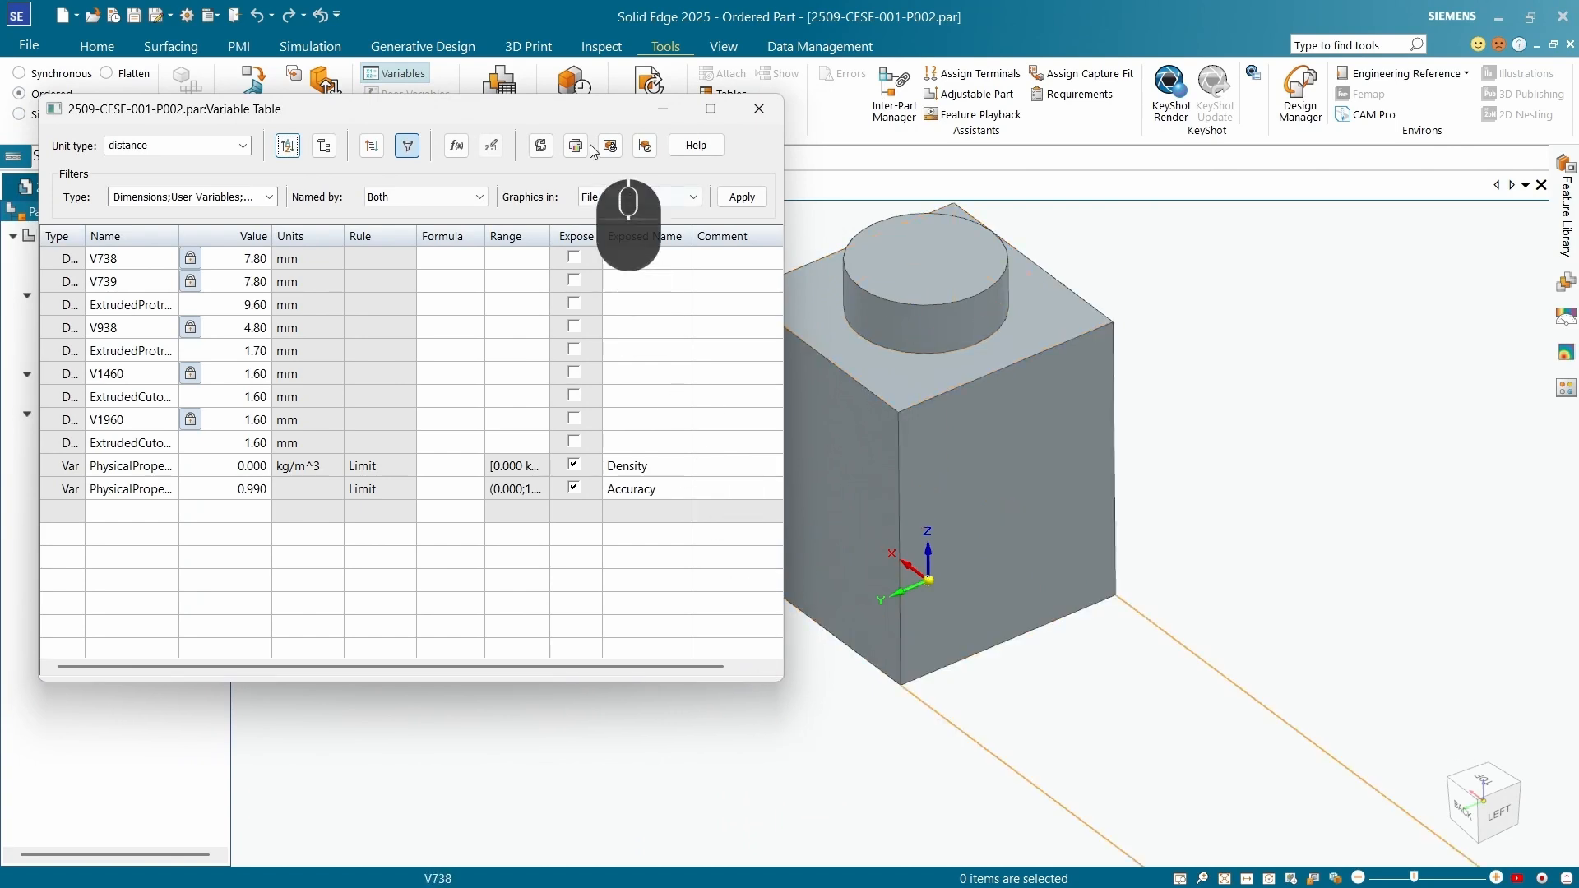
pyautogui.moveTo(583, 109); pyautogui.dragTo(622, 153)
pyautogui.moveTo(824, 678); pyautogui.dragTo(644, 592)
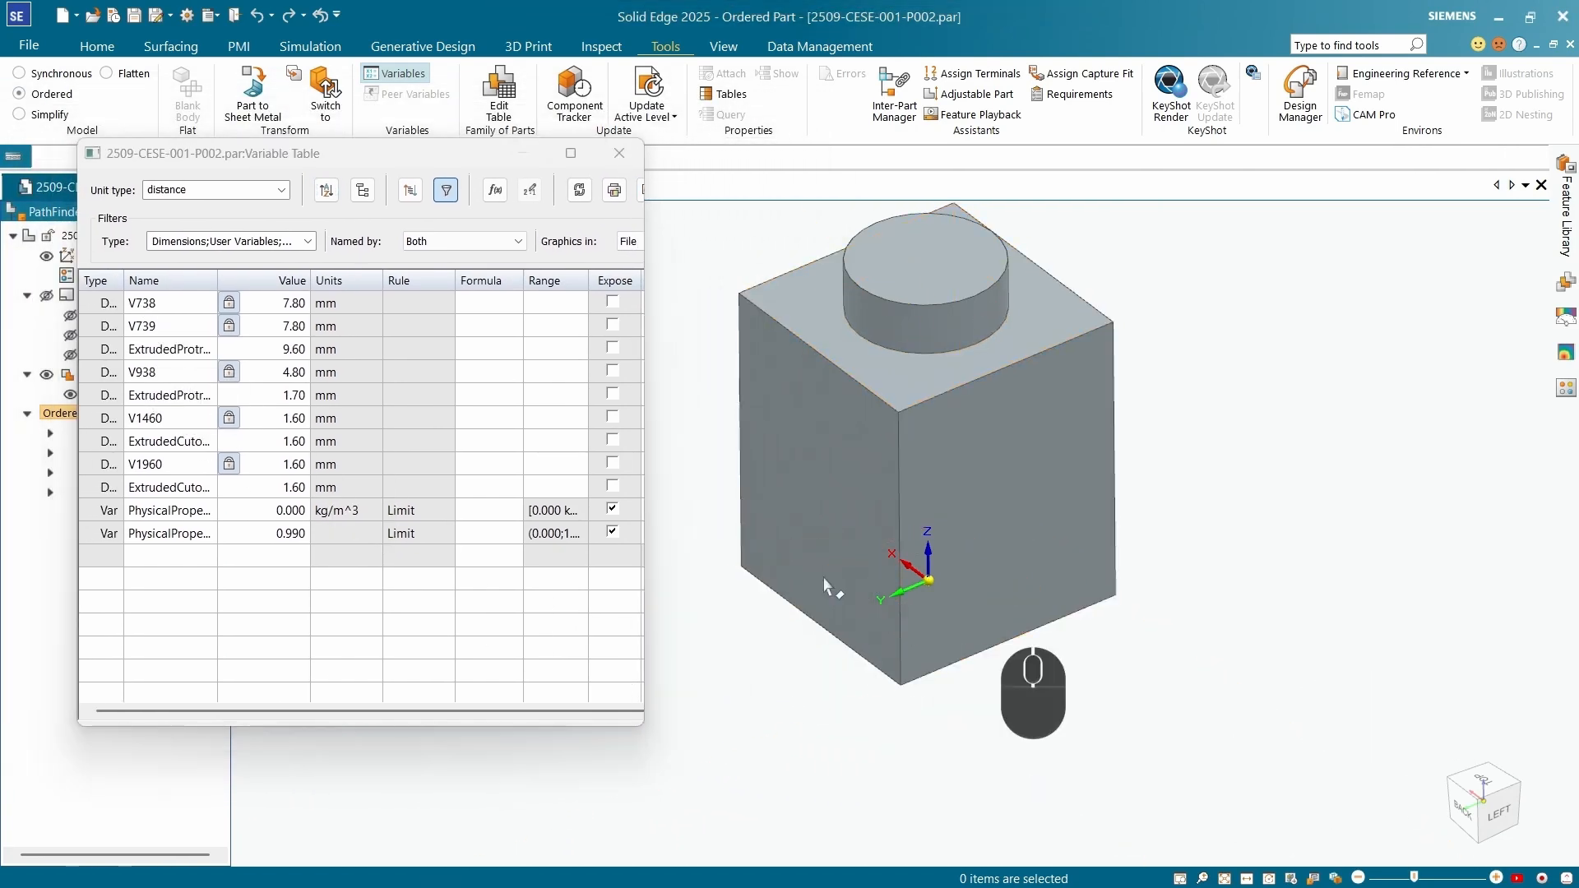
# Identify variables V738 and V739 in the model by highlighting the base dimensions they control.
pyautogui.scroll(-2, 933, 701)
pyautogui.click(144, 305)
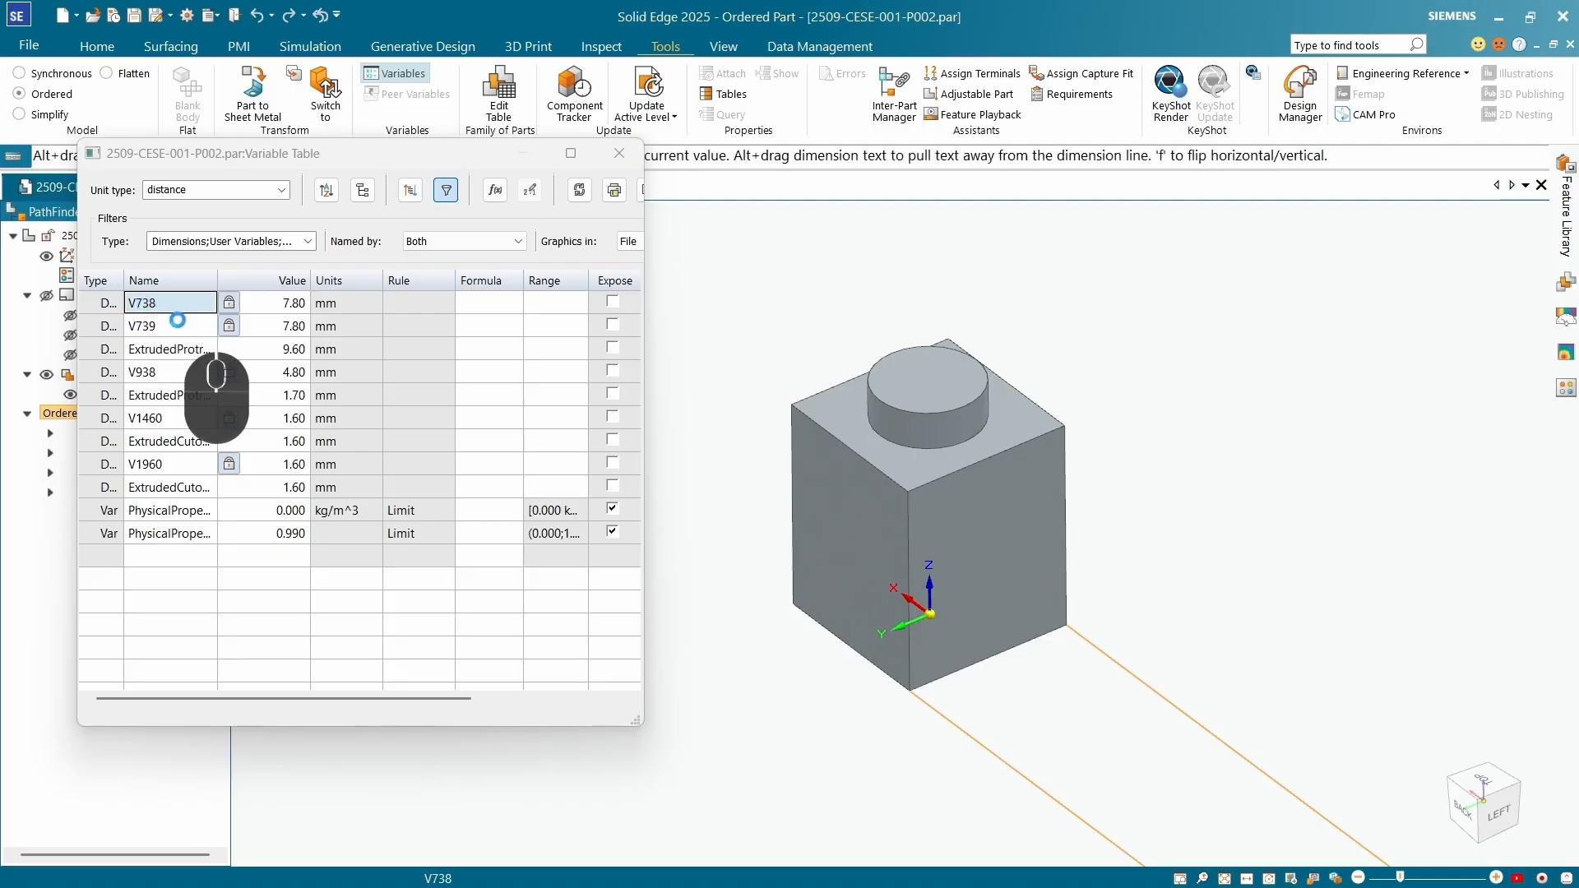
pyautogui.scroll(-3, 1040, 427)
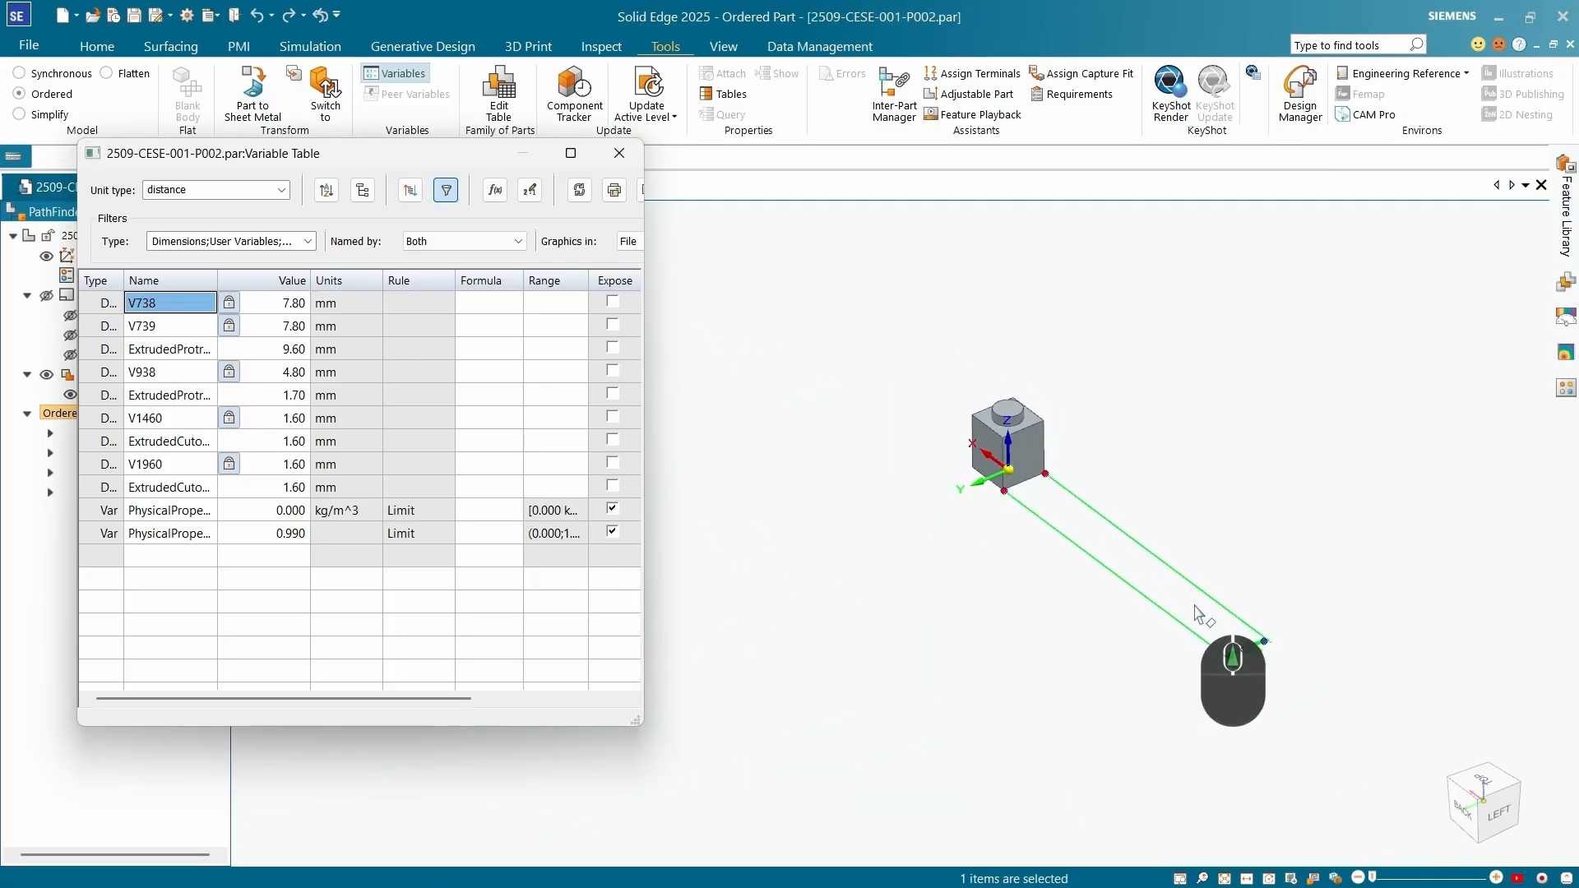
pyautogui.scroll(3, 1267, 683)
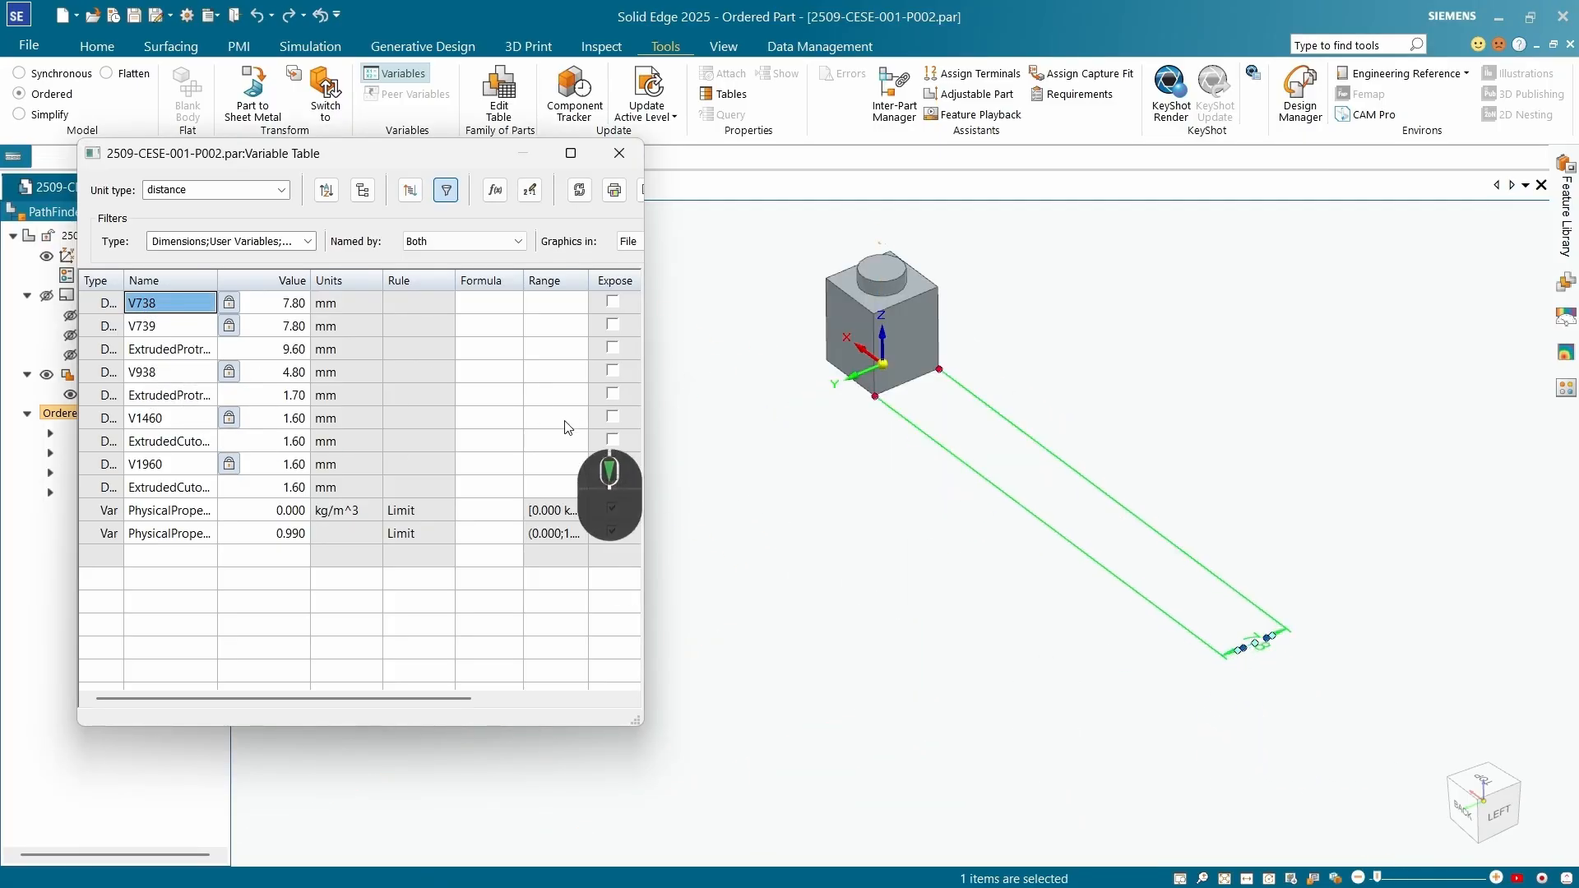
pyautogui.click(170, 324)
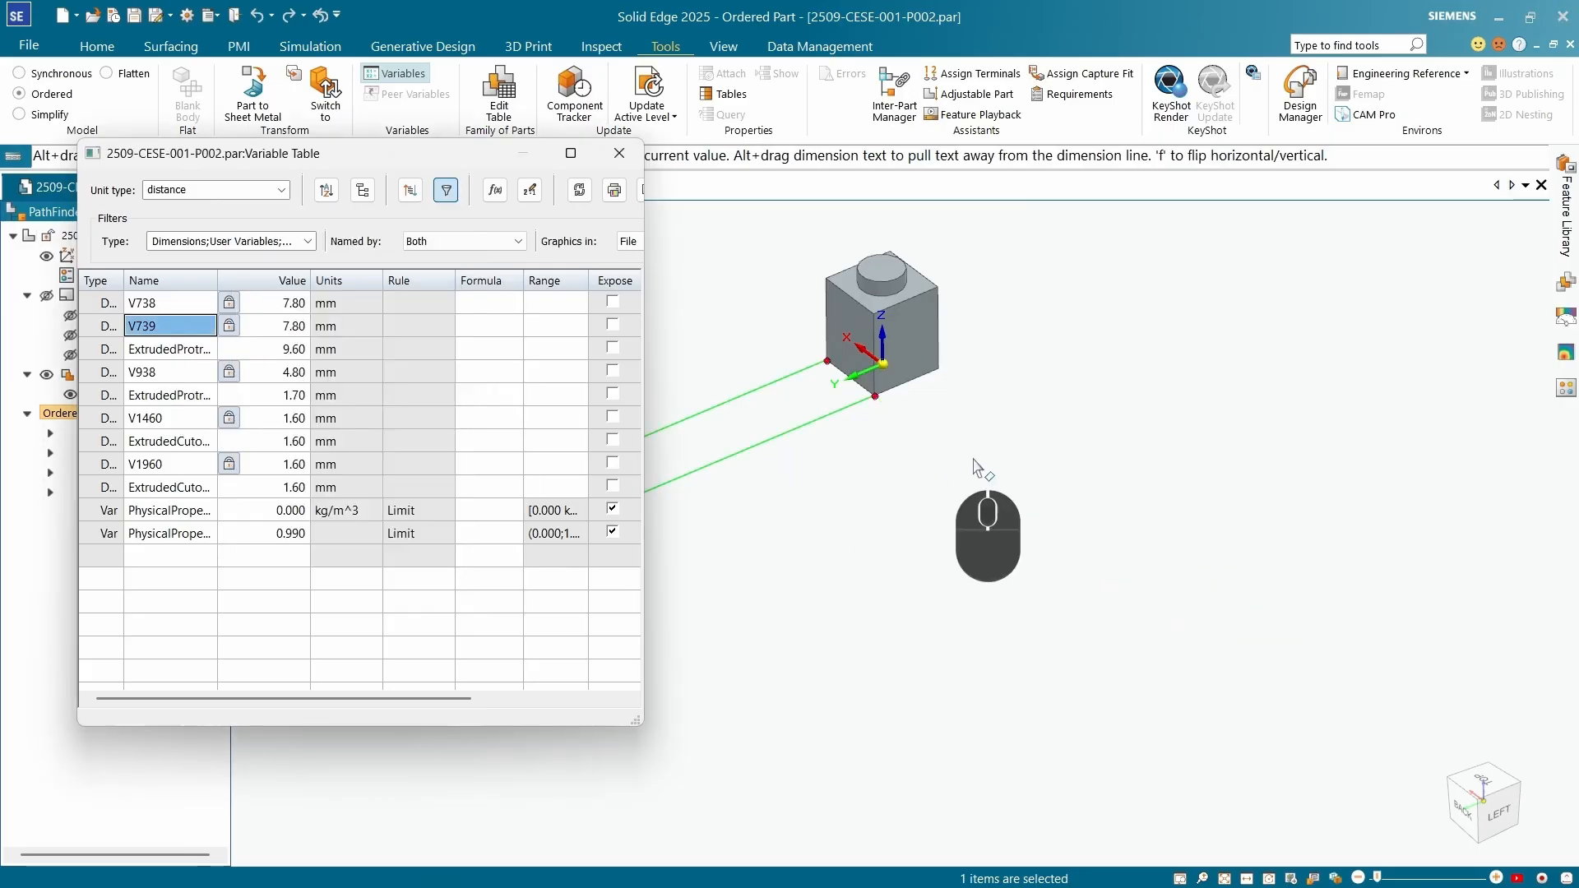
pyautogui.scroll(4, 1077, 453)
pyautogui.scroll(-3, 759, 506)
pyautogui.scroll(-1, 758, 507)
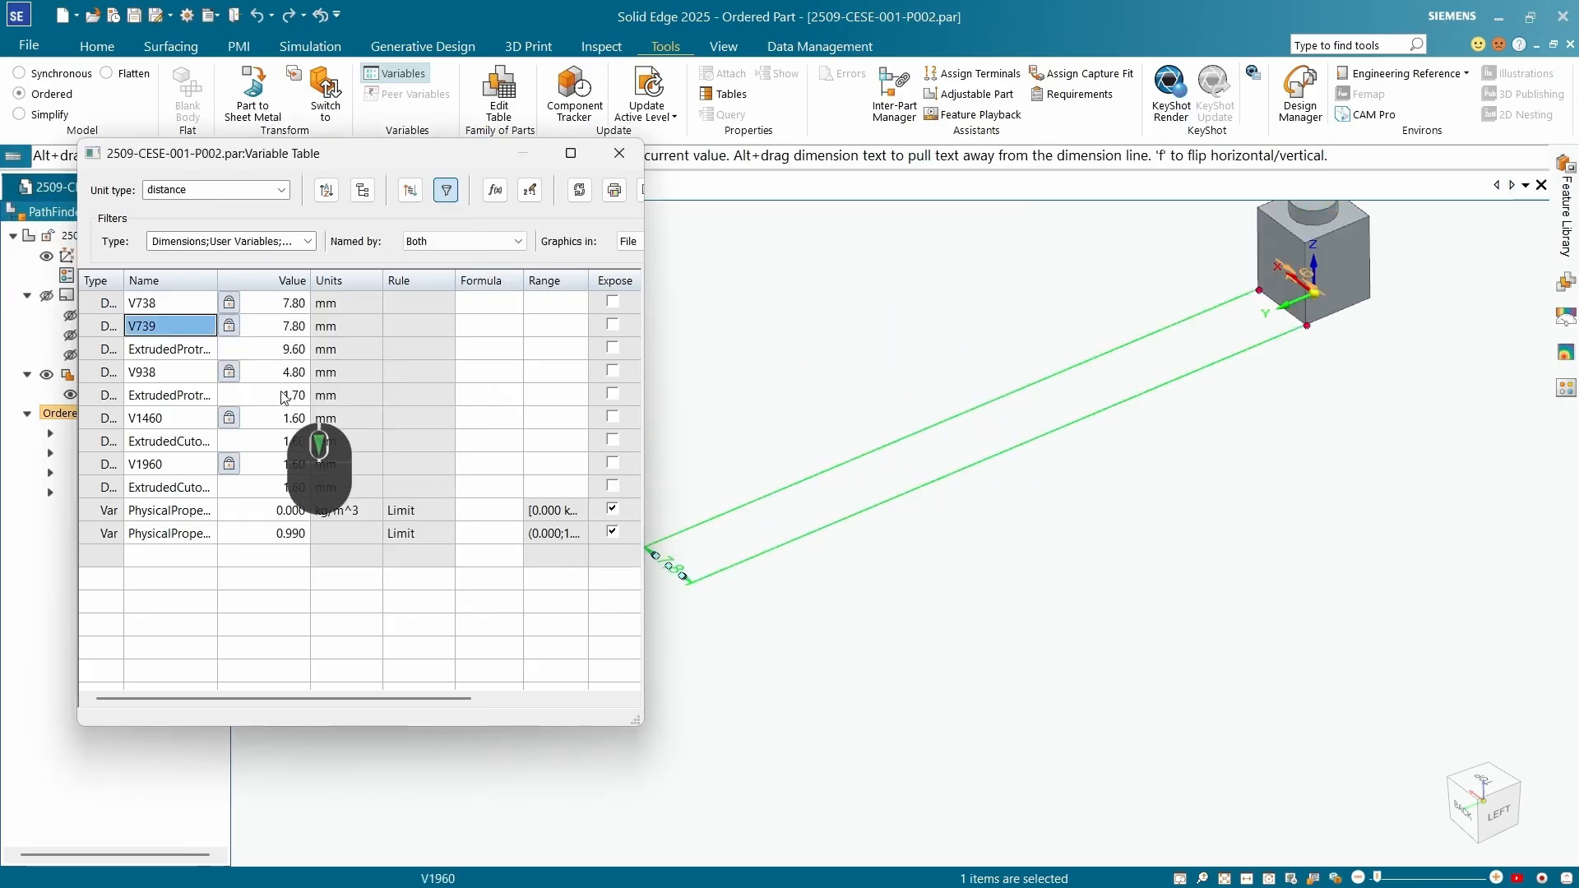
# Identify the first protrusion's extent variable as the block's height dimension in the model, and close the variable table.
pyautogui.click(169, 350)
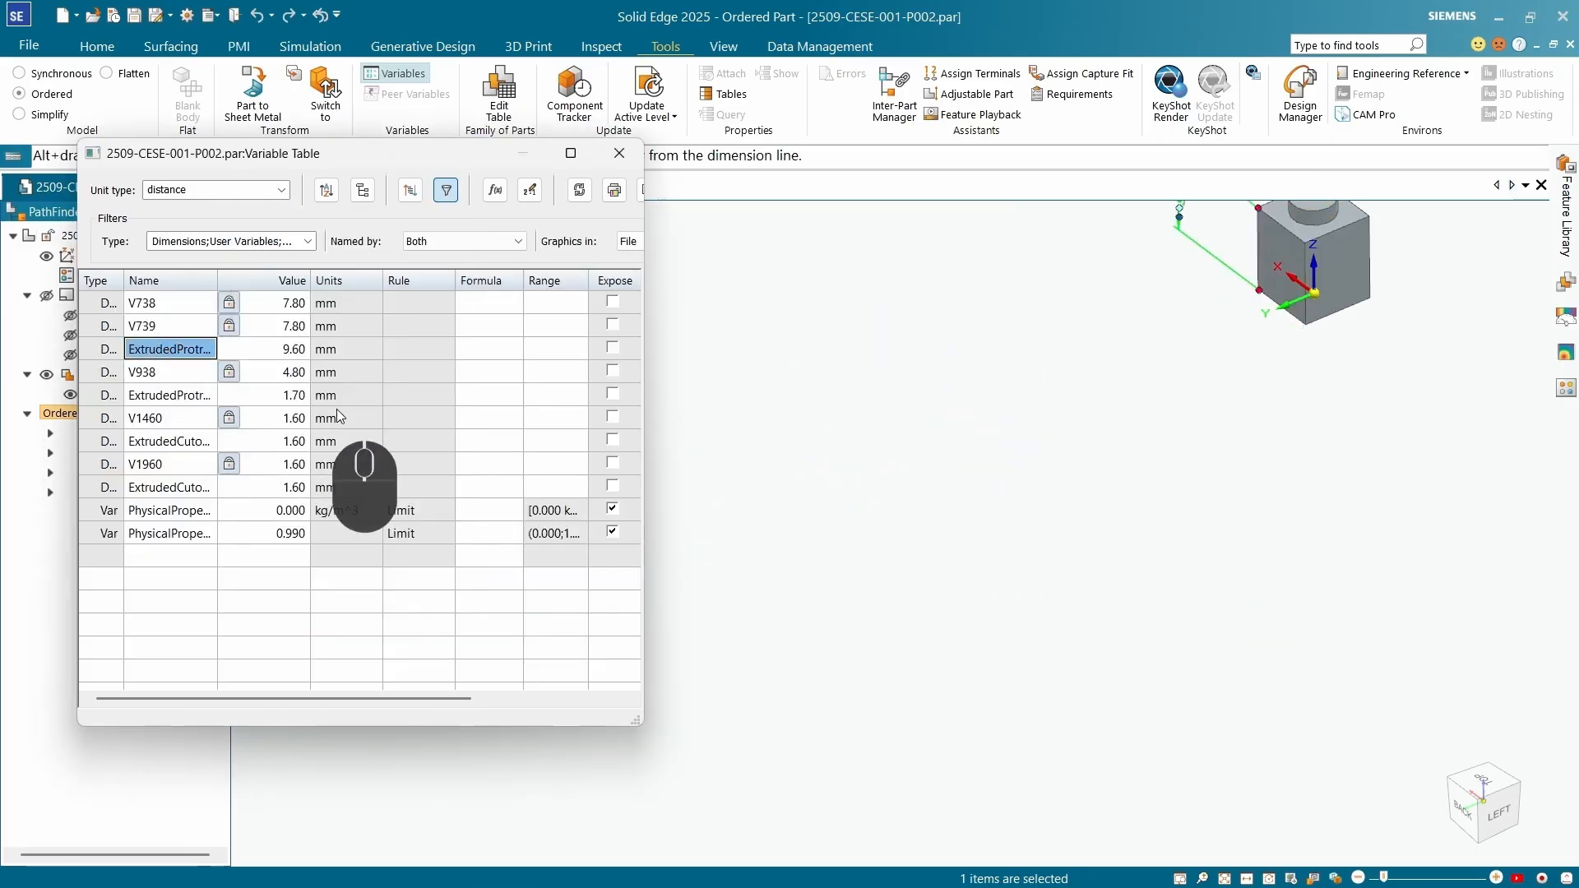
pyautogui.scroll(4, 896, 533)
pyautogui.scroll(-5, 1049, 456)
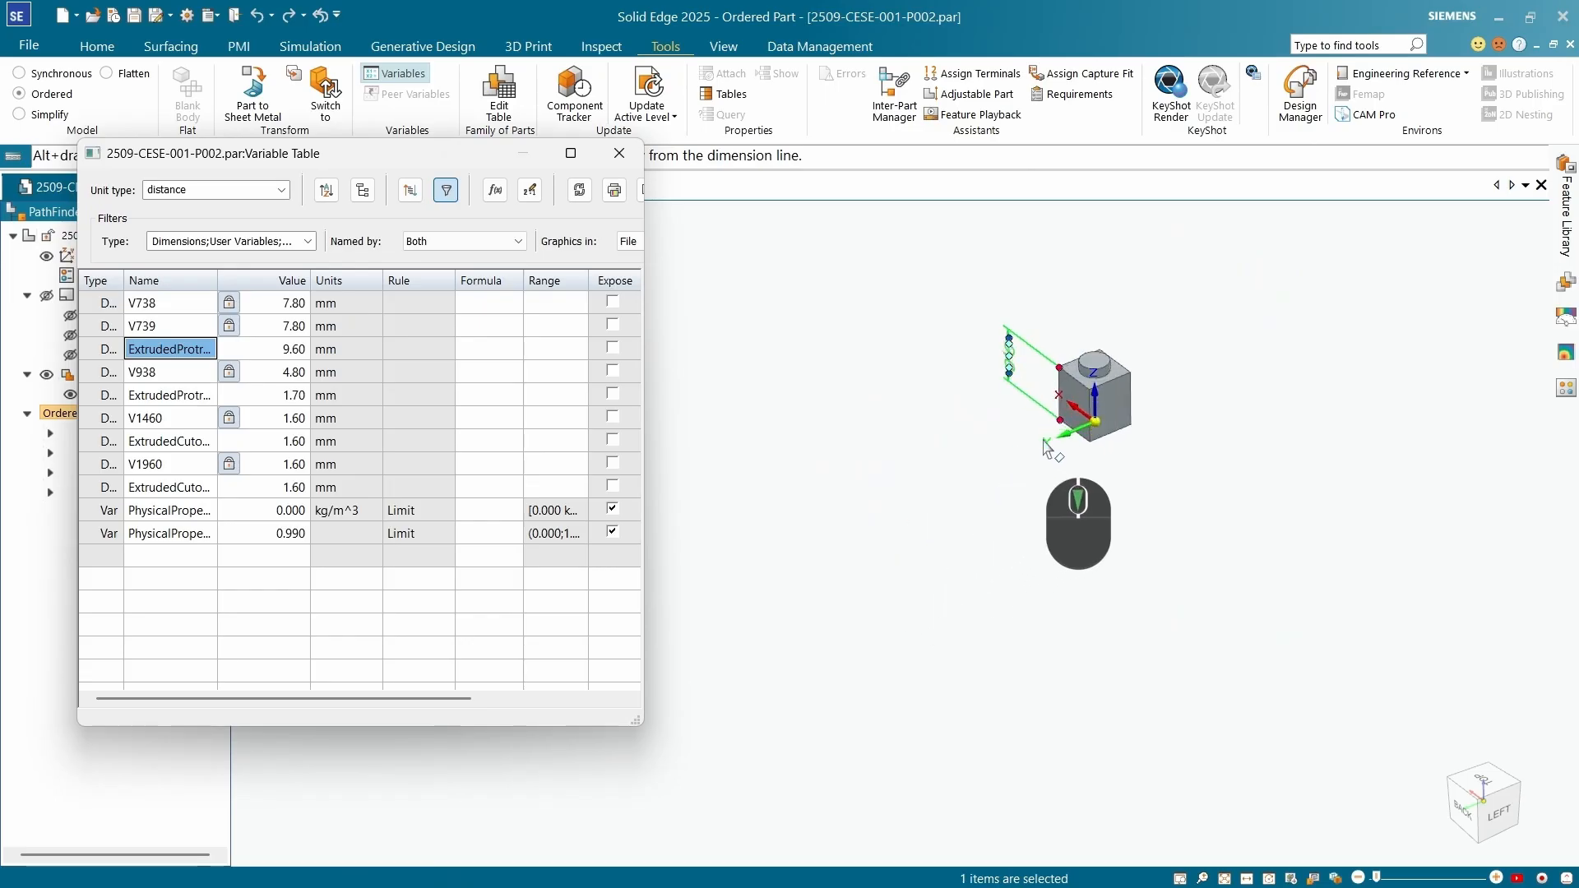
pyautogui.click(283, 353)
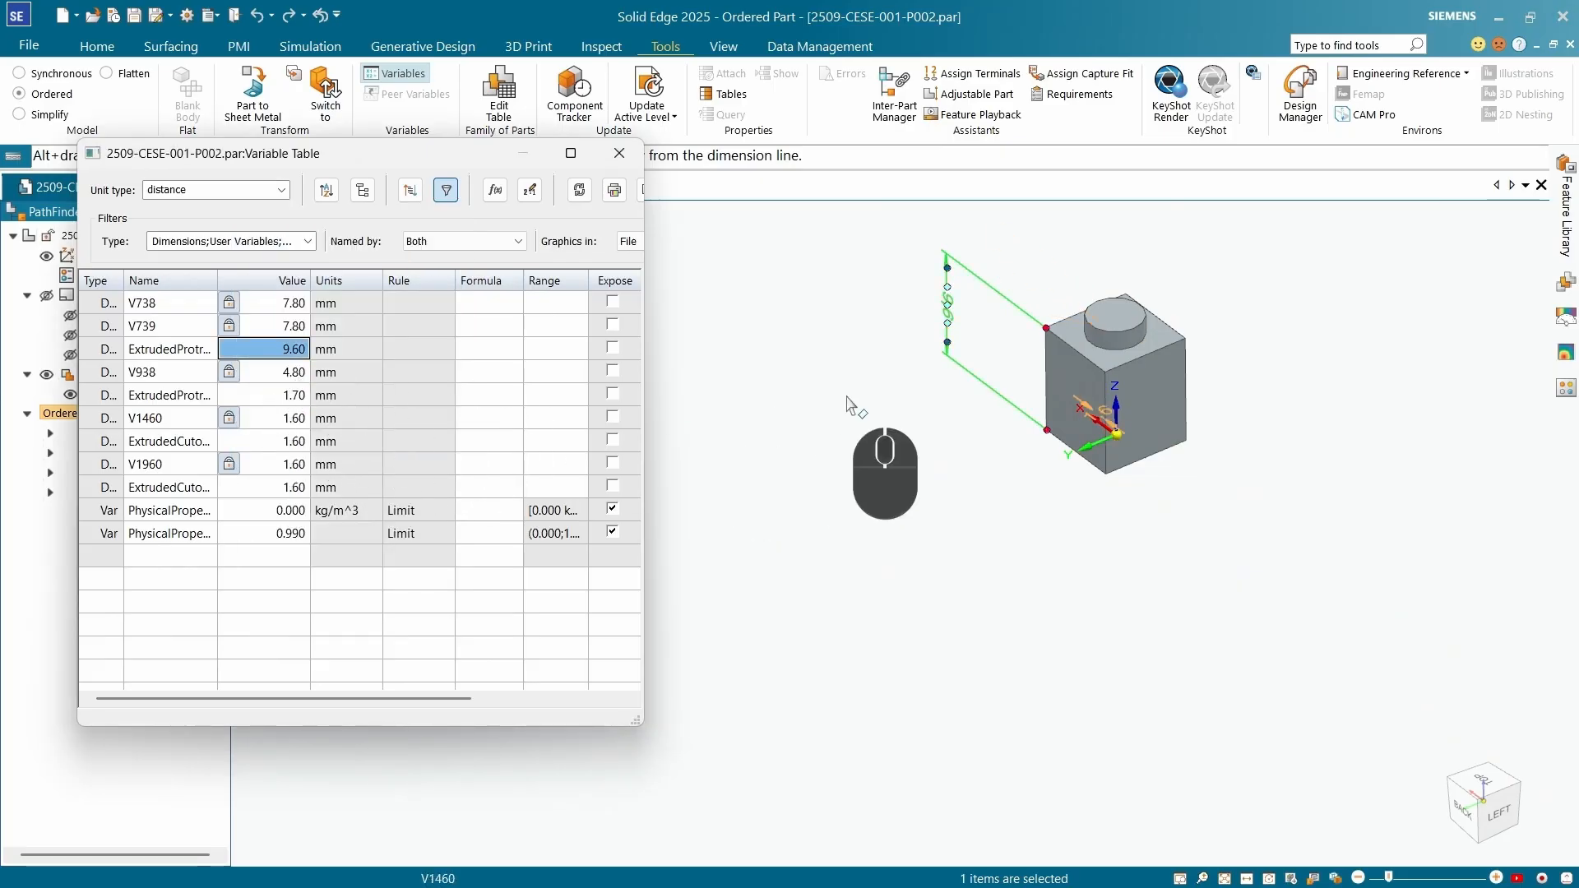
pyautogui.scroll(4, 1205, 329)
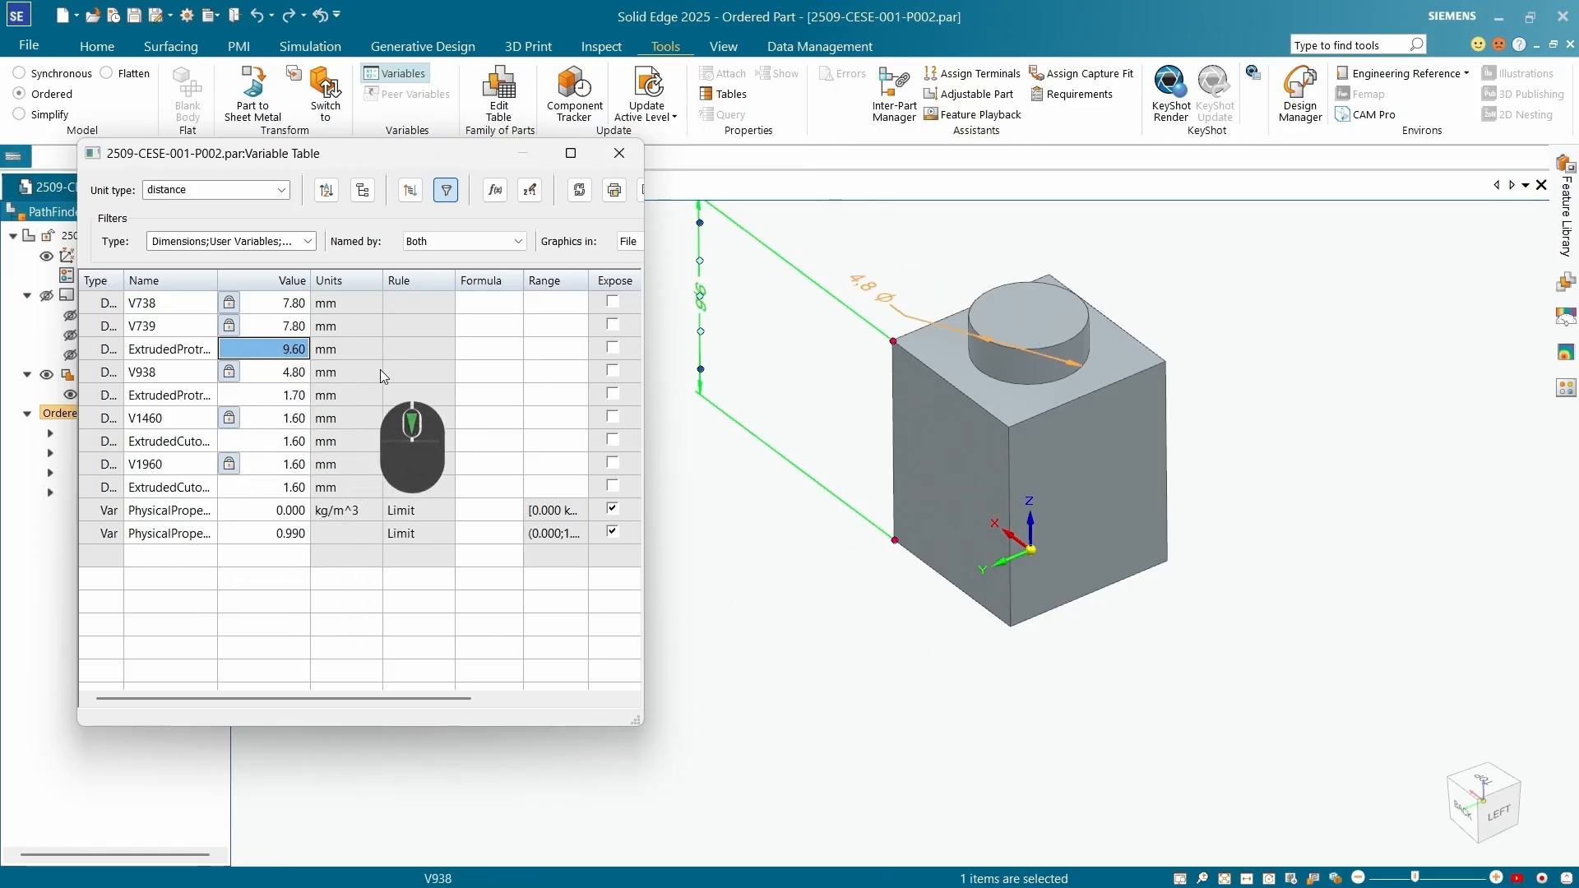
pyautogui.click(618, 158)
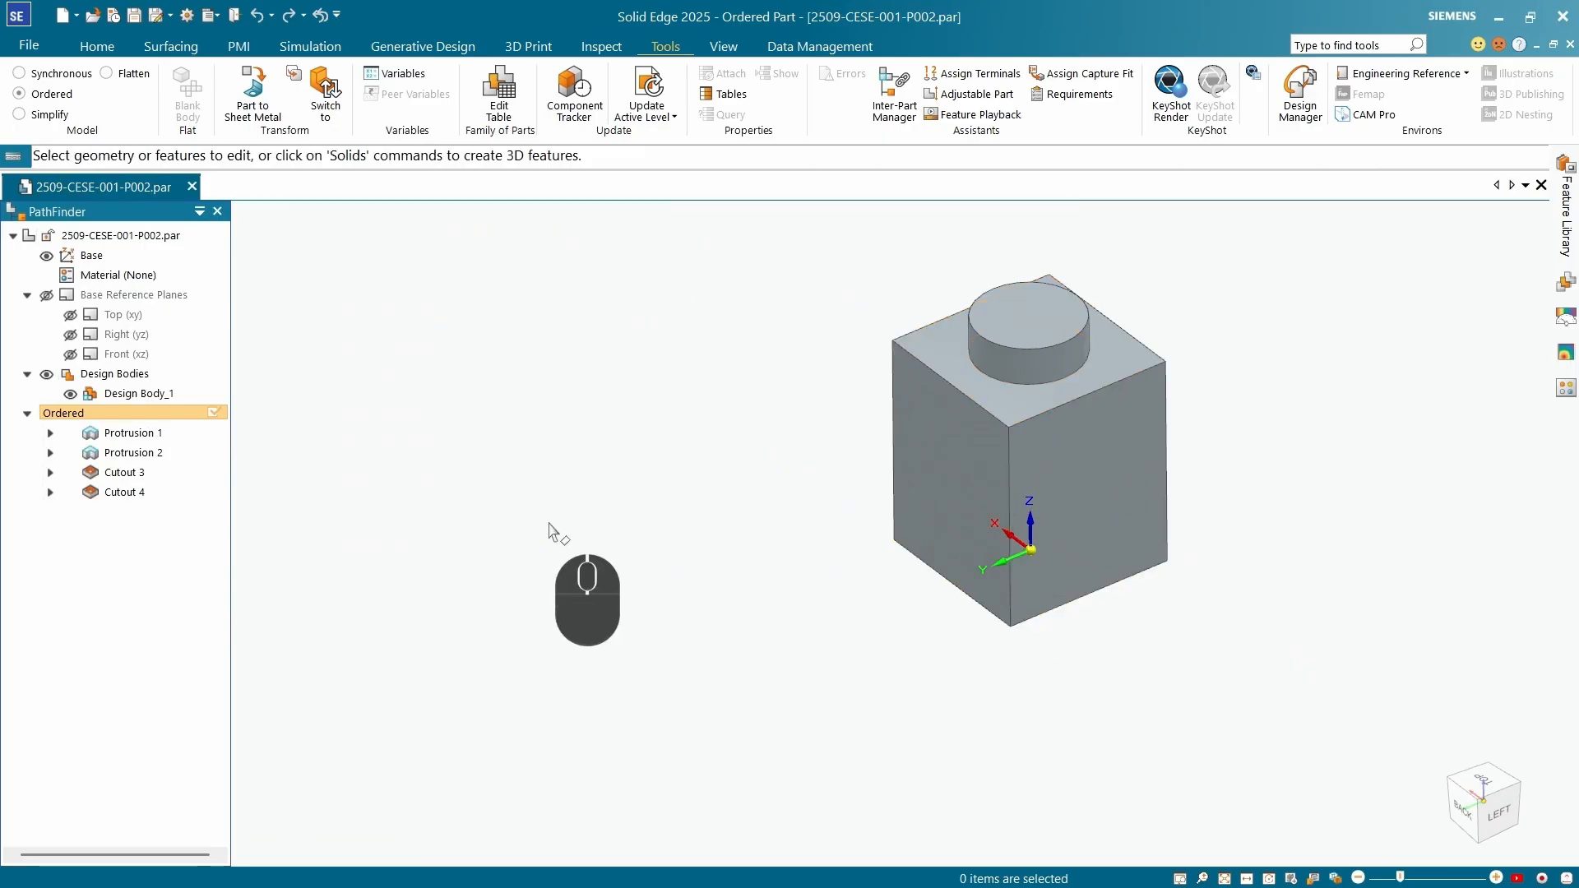
# Highlight the two protrusions and two cutouts individually to identify which part of the block each feature creates.
pyautogui.click(125, 435)
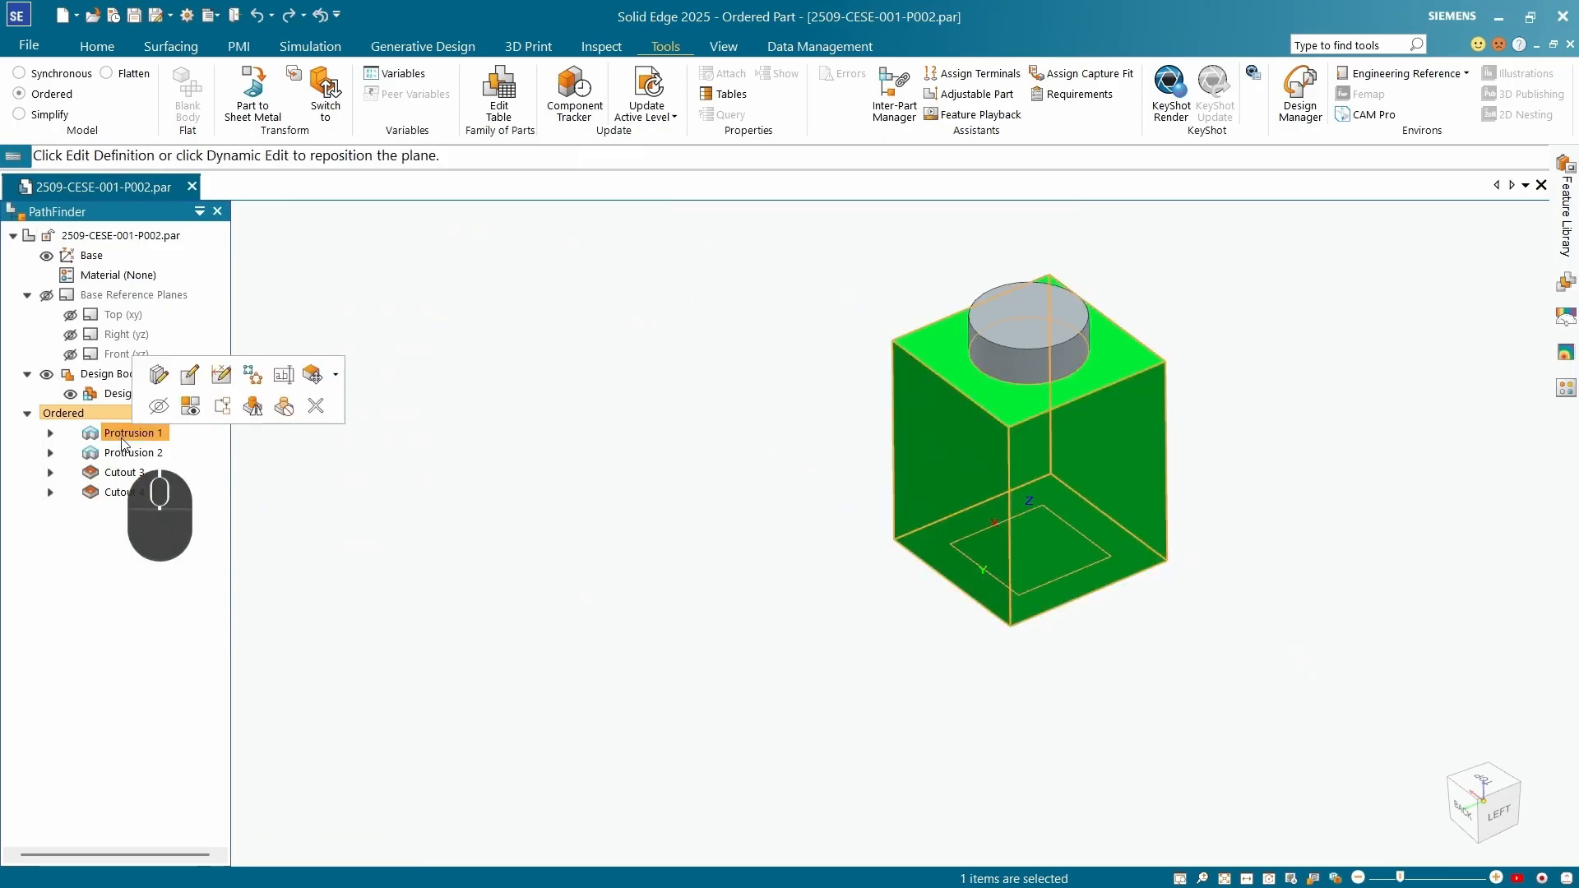
pyautogui.click(132, 493)
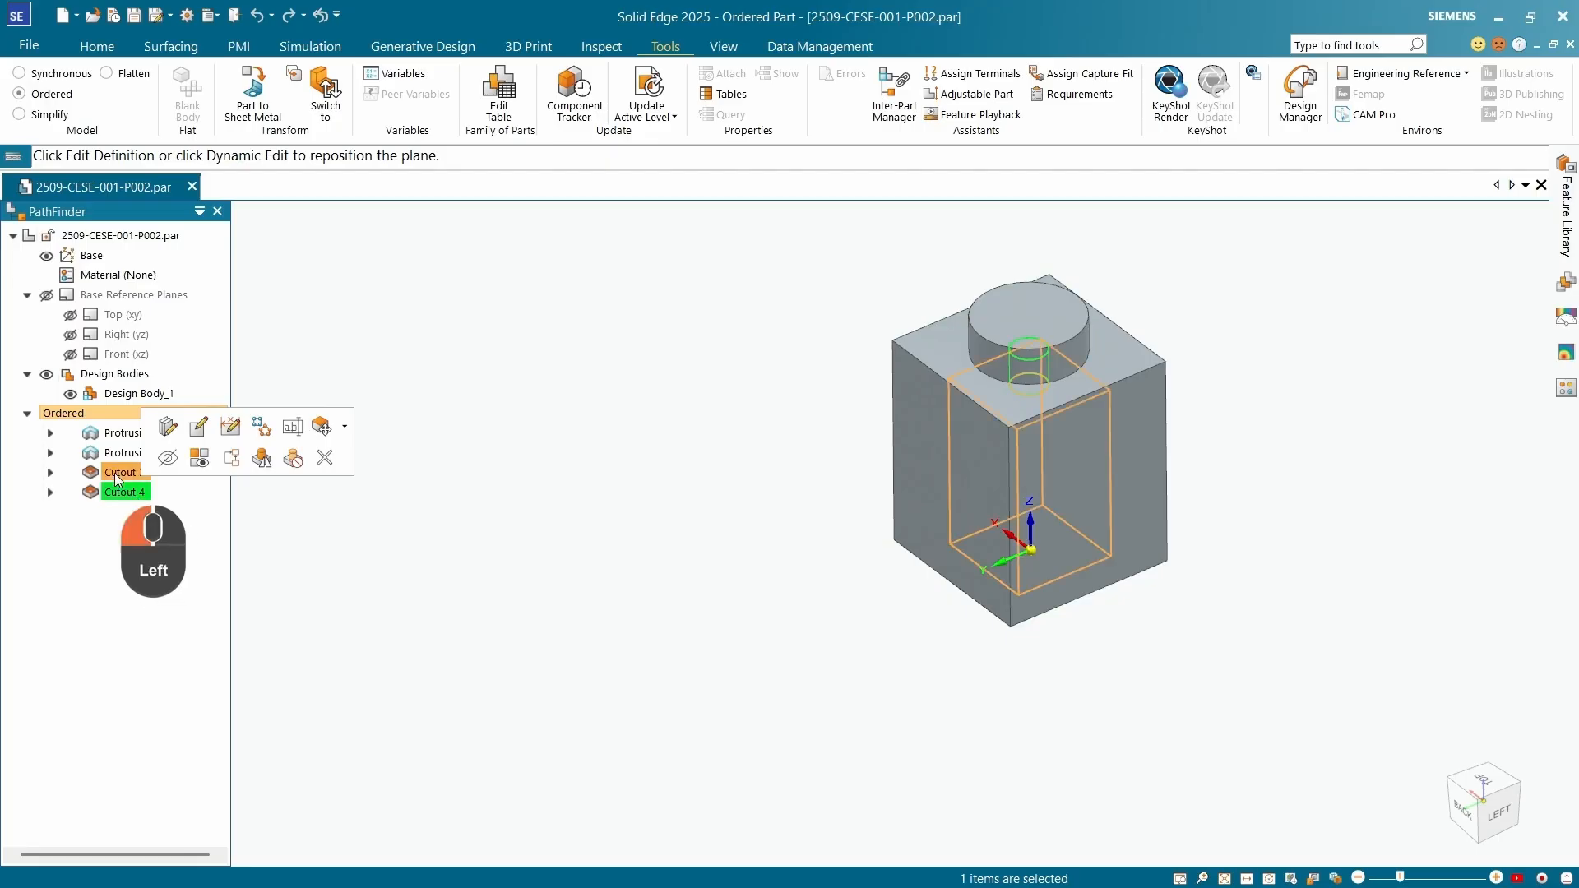
pyautogui.click(115, 472)
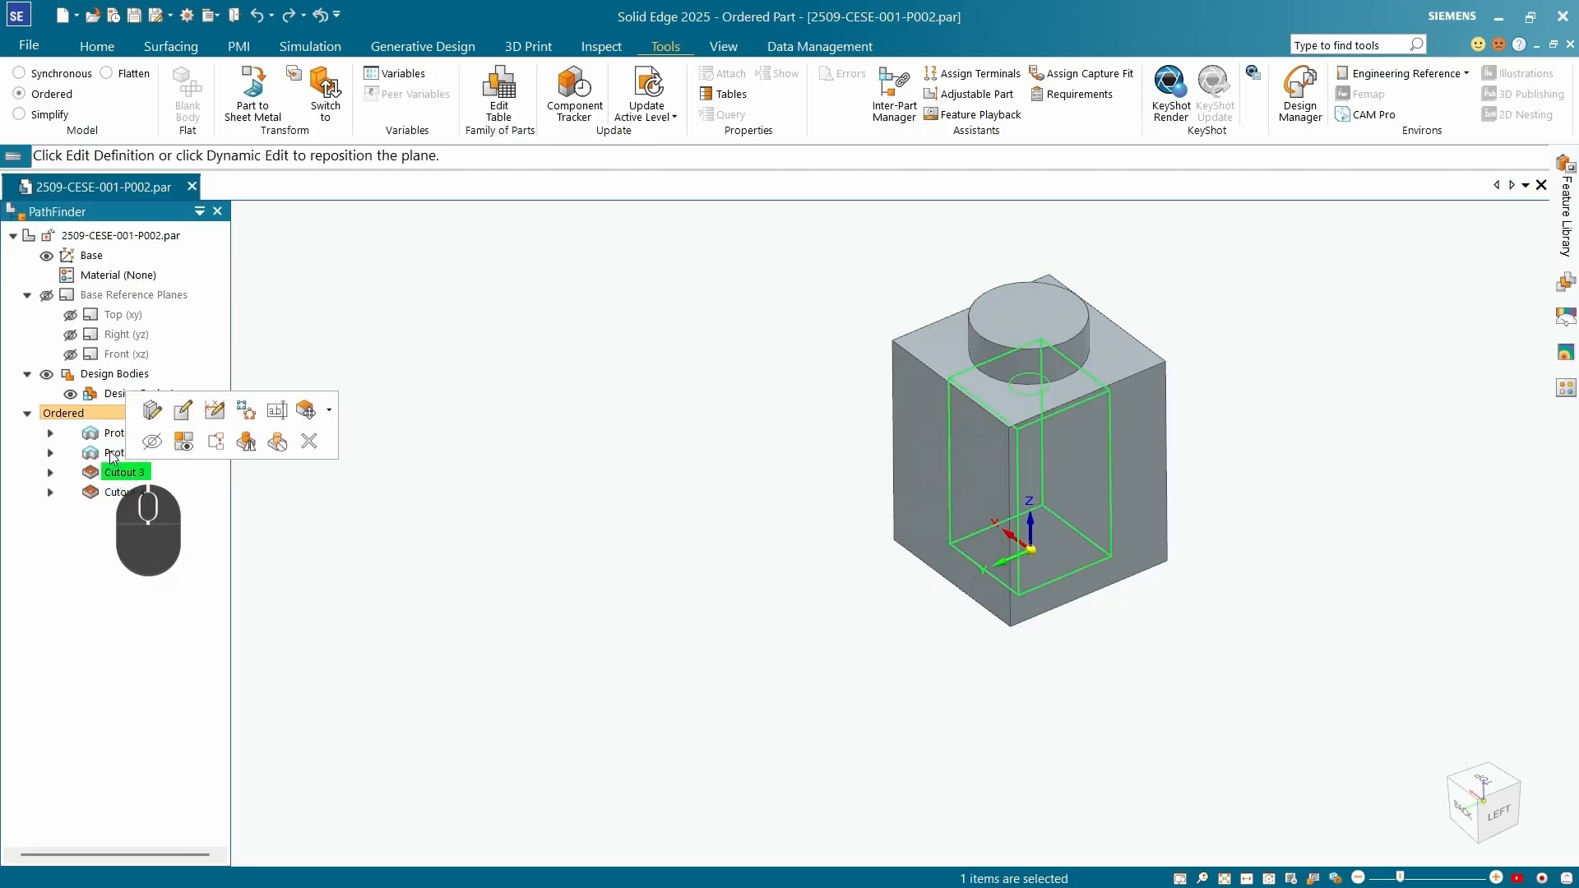
pyautogui.click(113, 454)
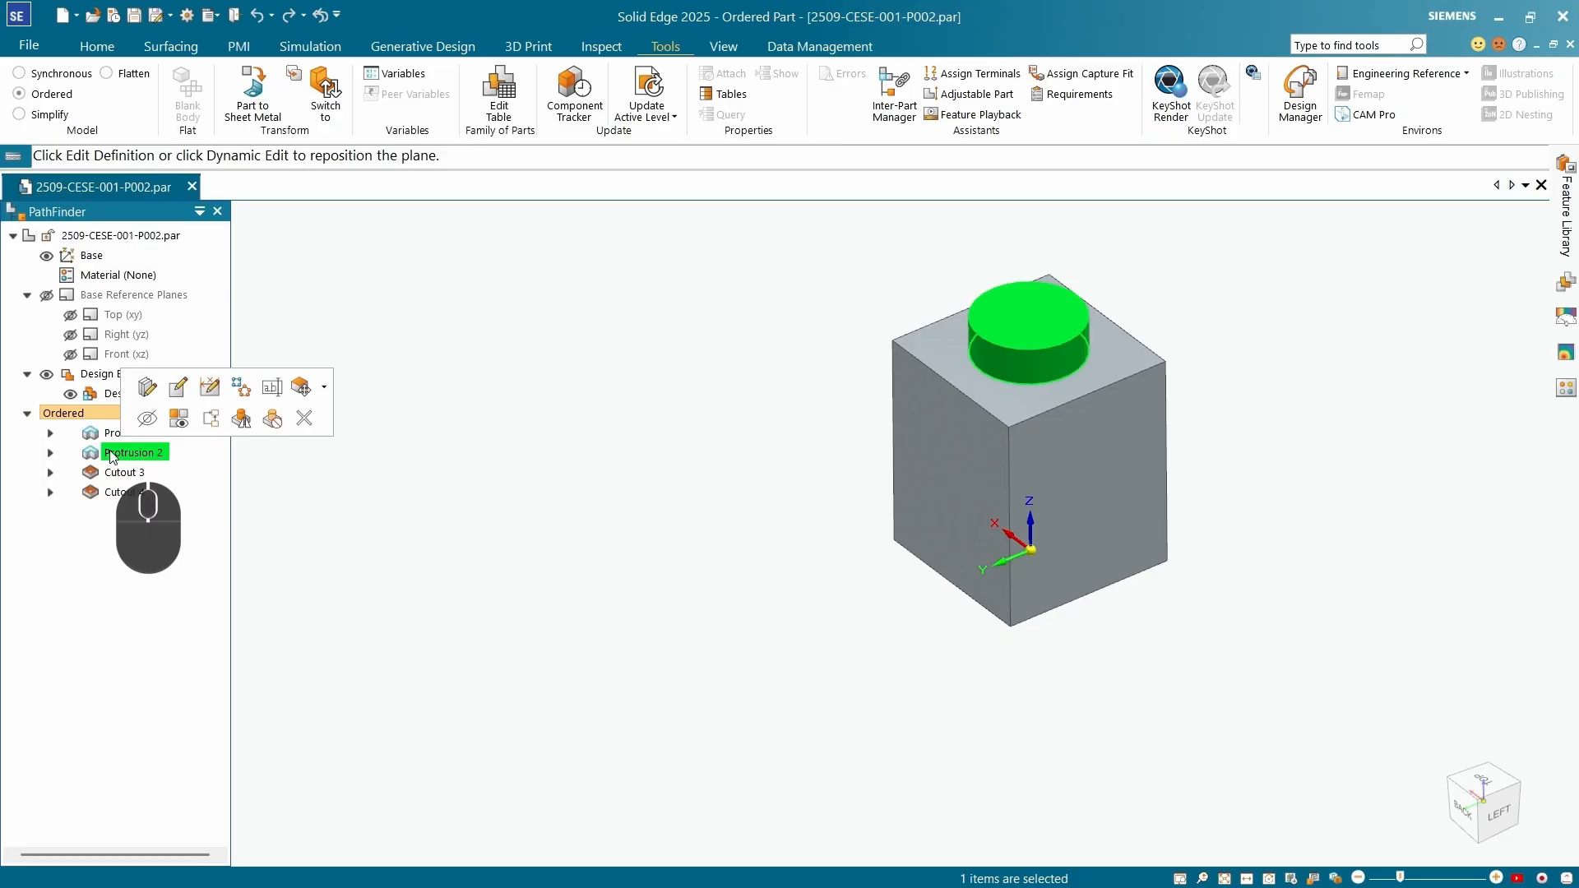
pyautogui.click(107, 435)
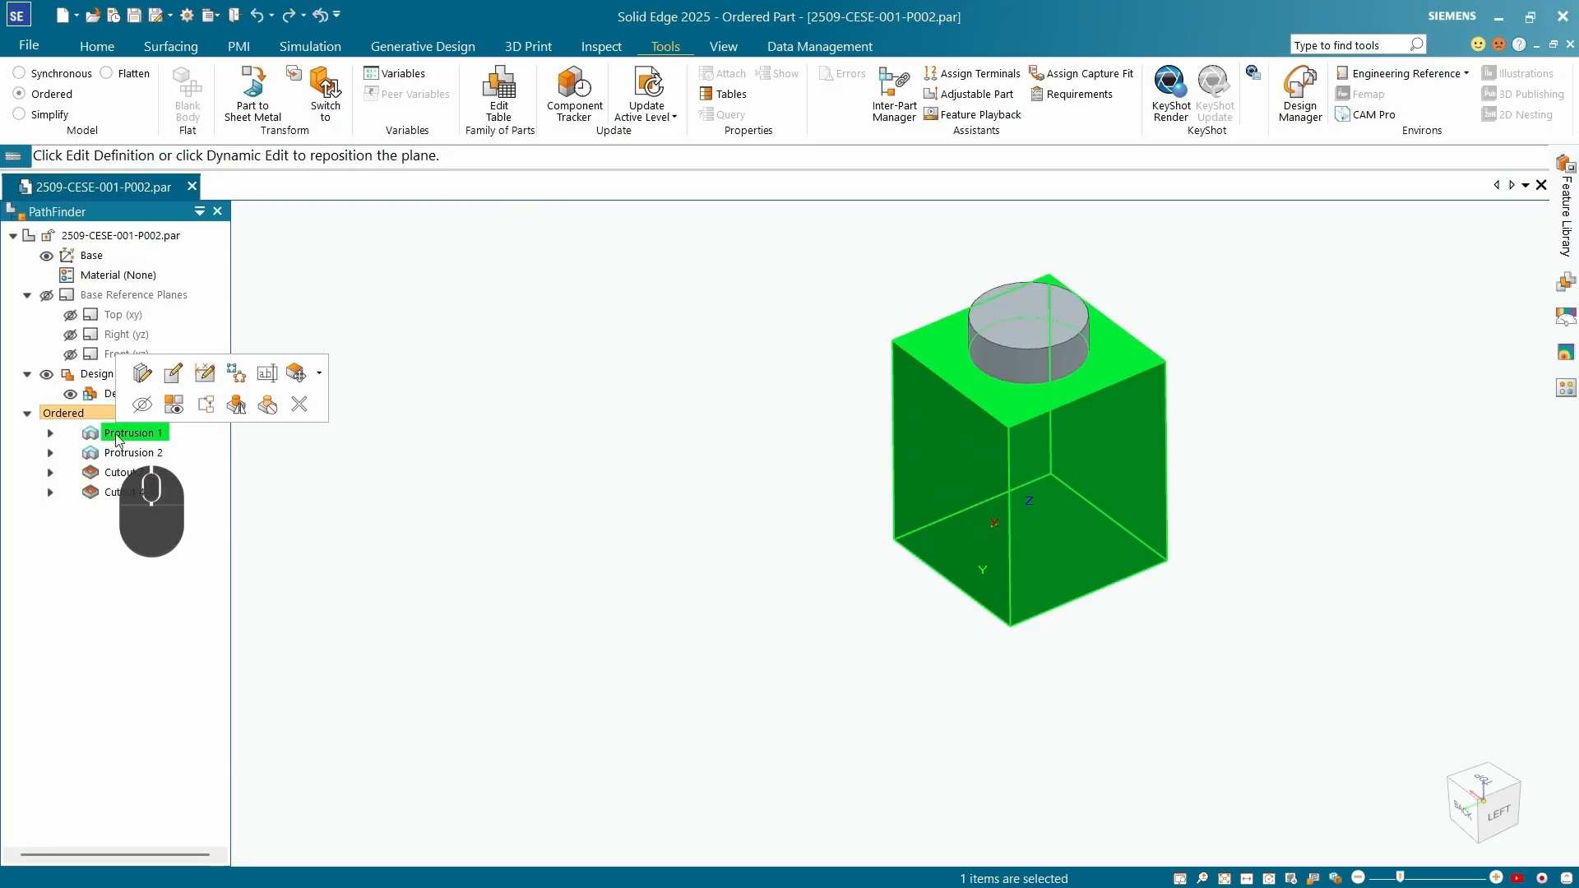
# Start Dynamic Edit on the first protrusion, the block's main body, to show its driving dimensions.
pyautogui.press('Escape')
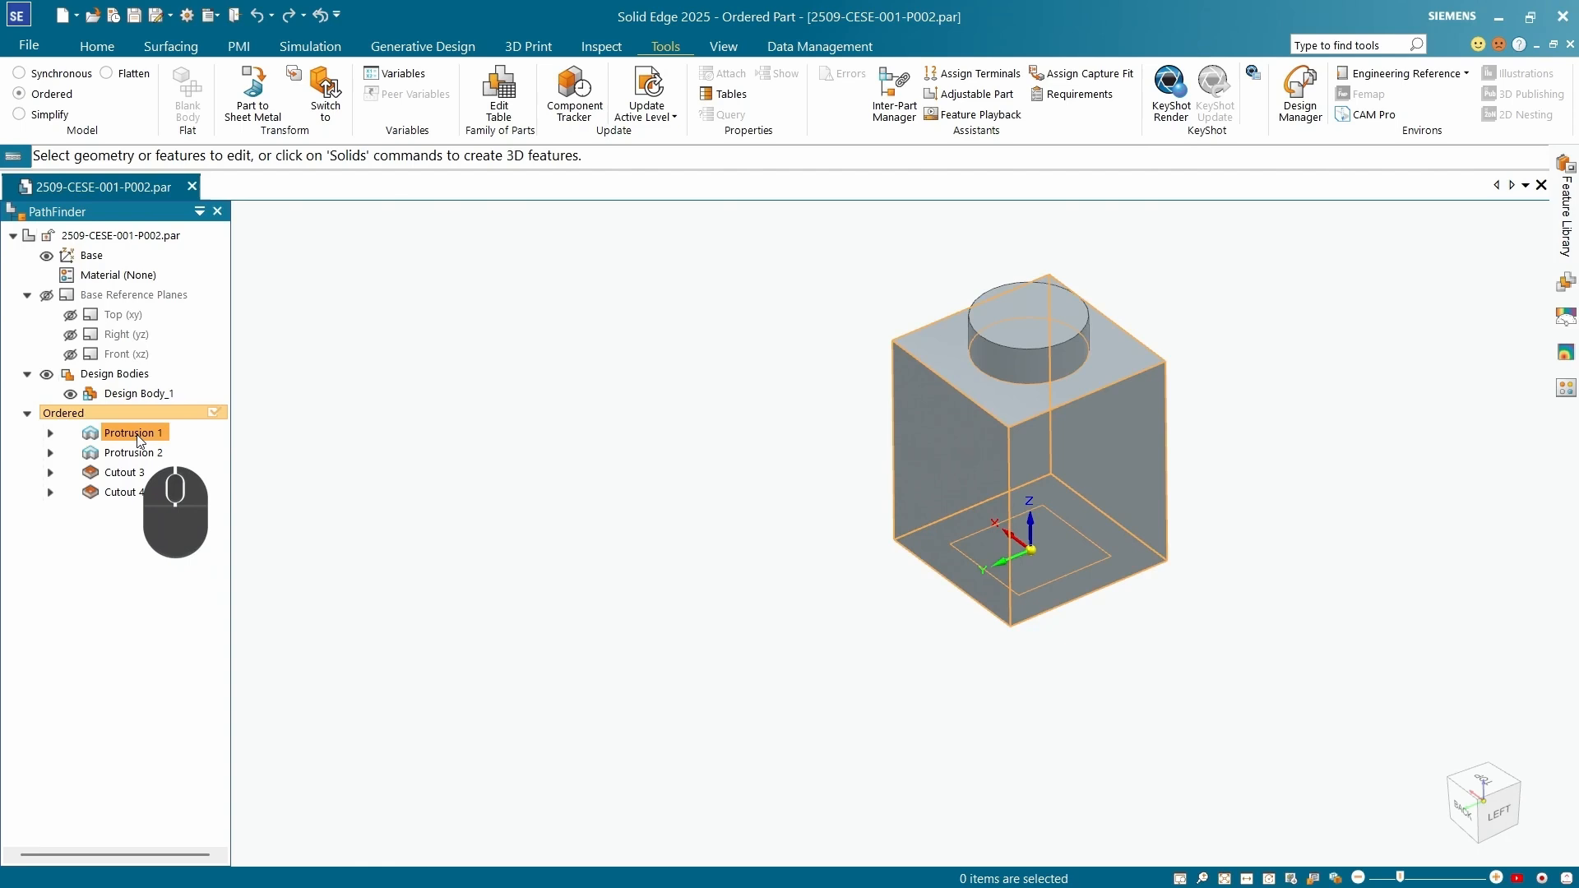
pyautogui.click(136, 433)
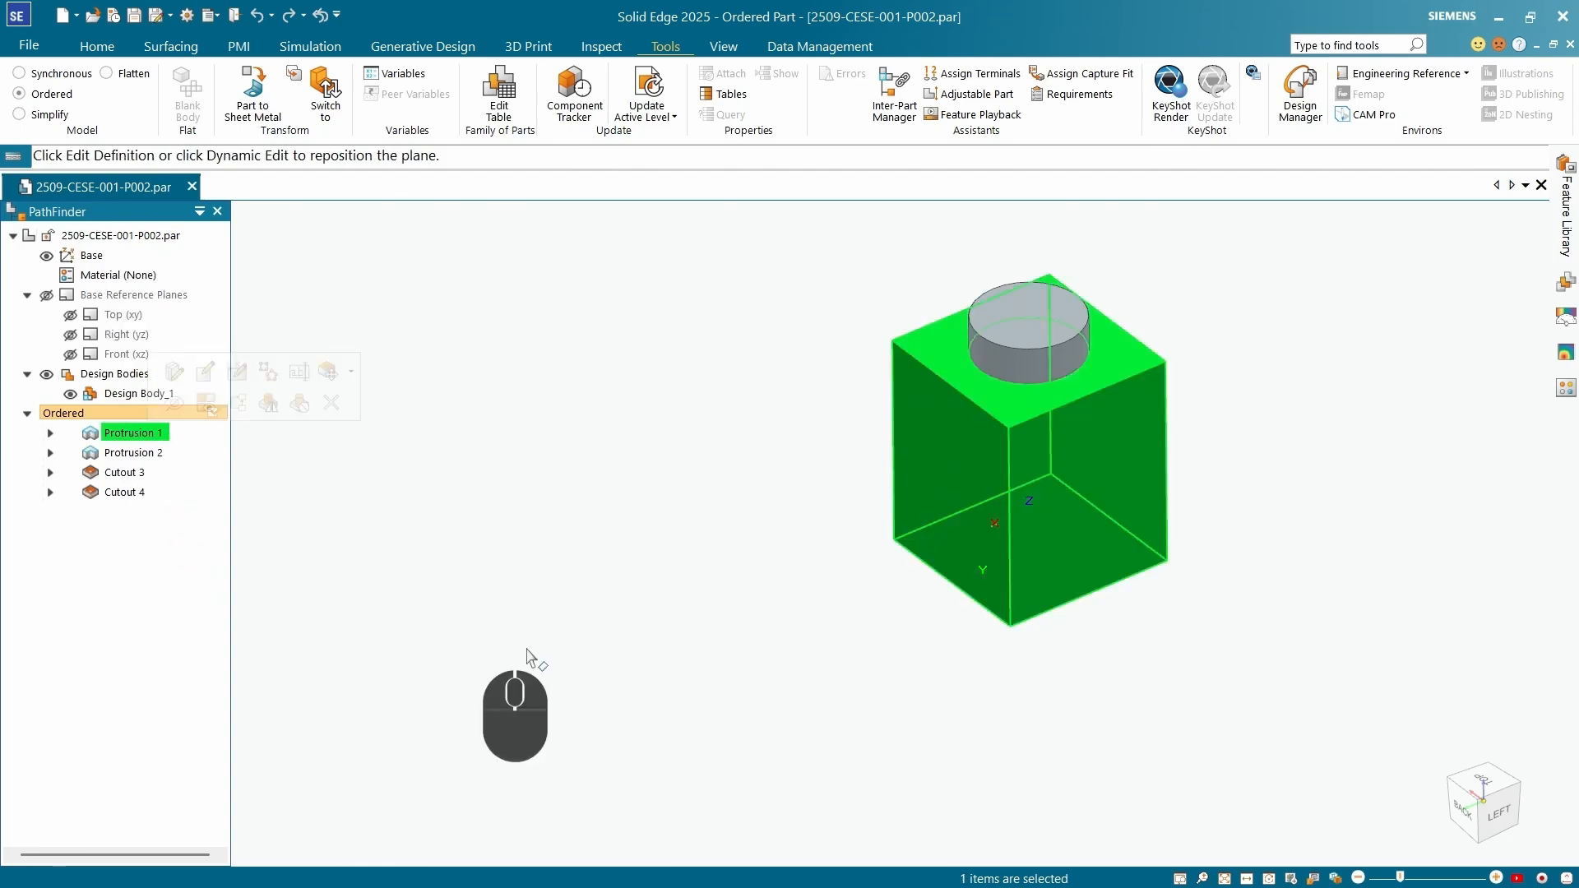
pyautogui.click(952, 447)
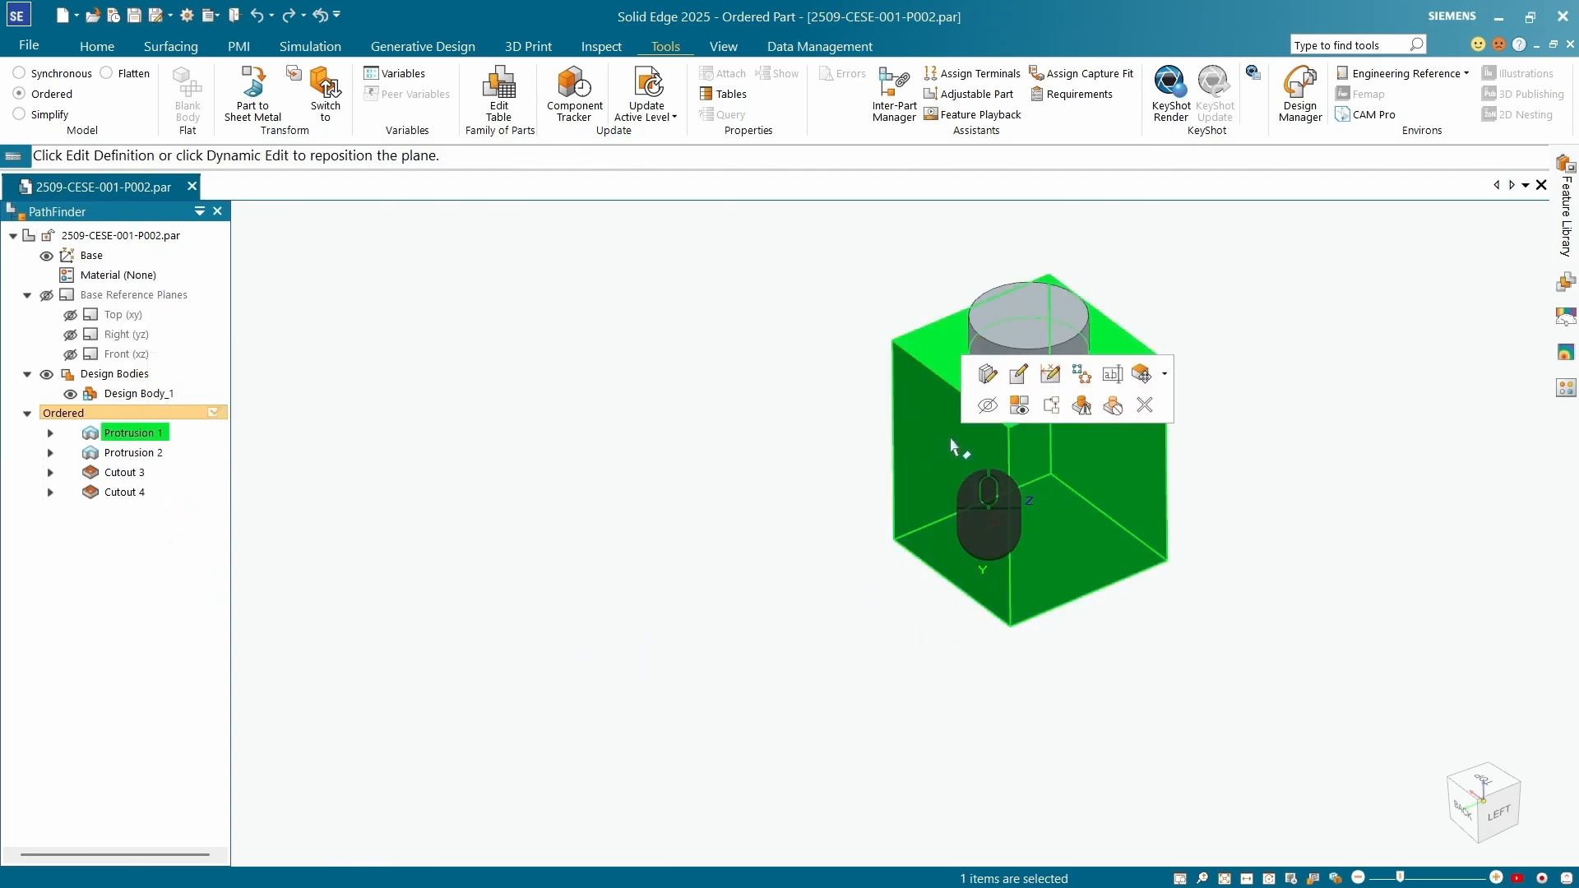
pyautogui.hotkey('ctrl', '4')
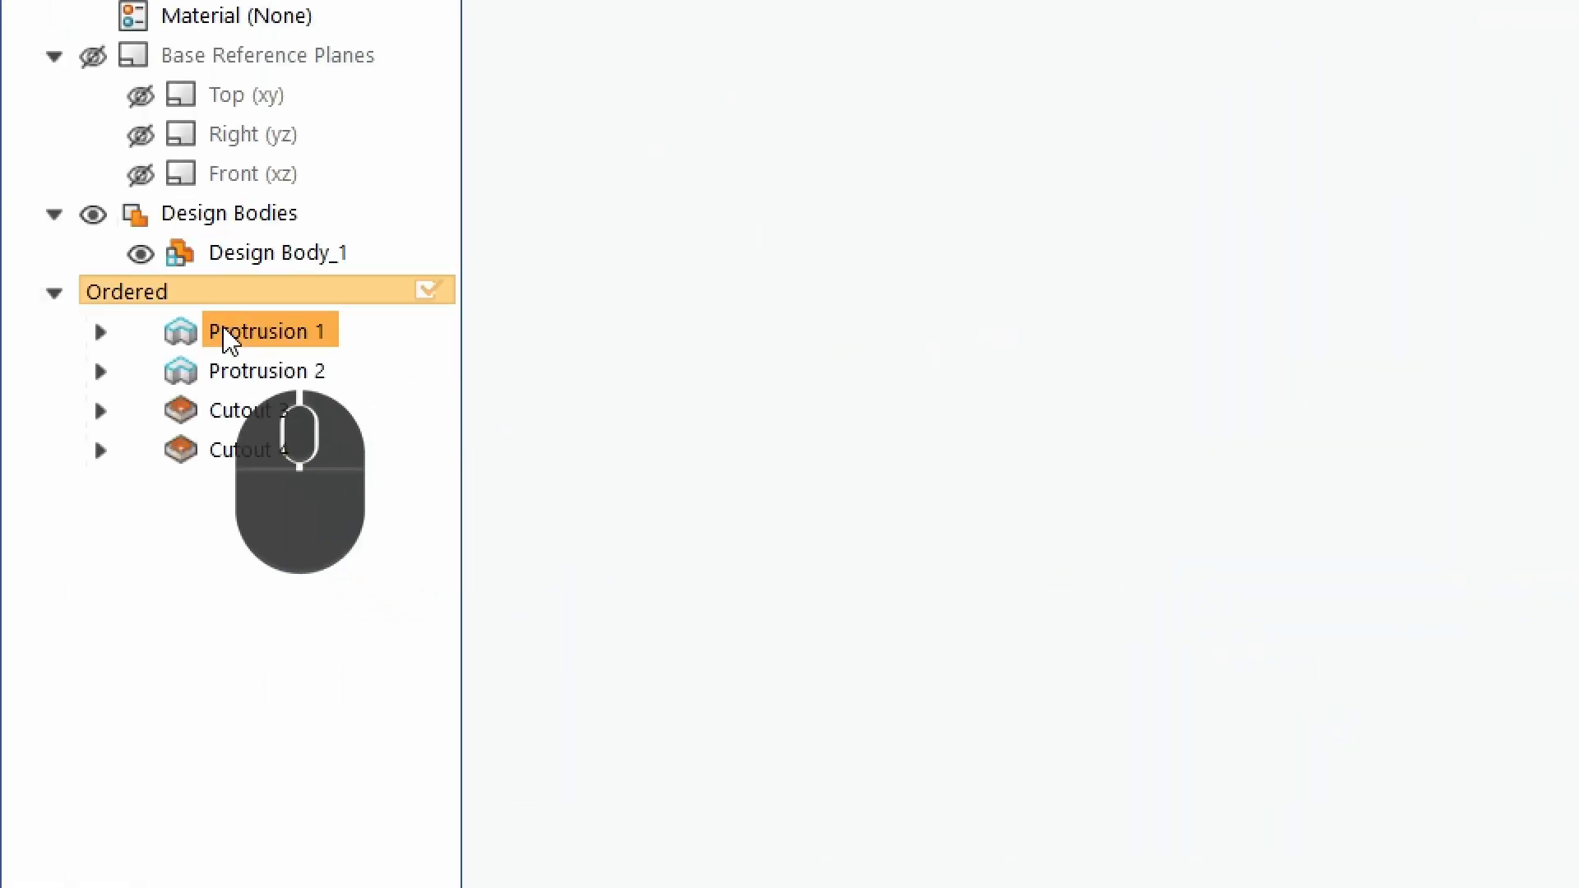
pyautogui.click(221, 327)
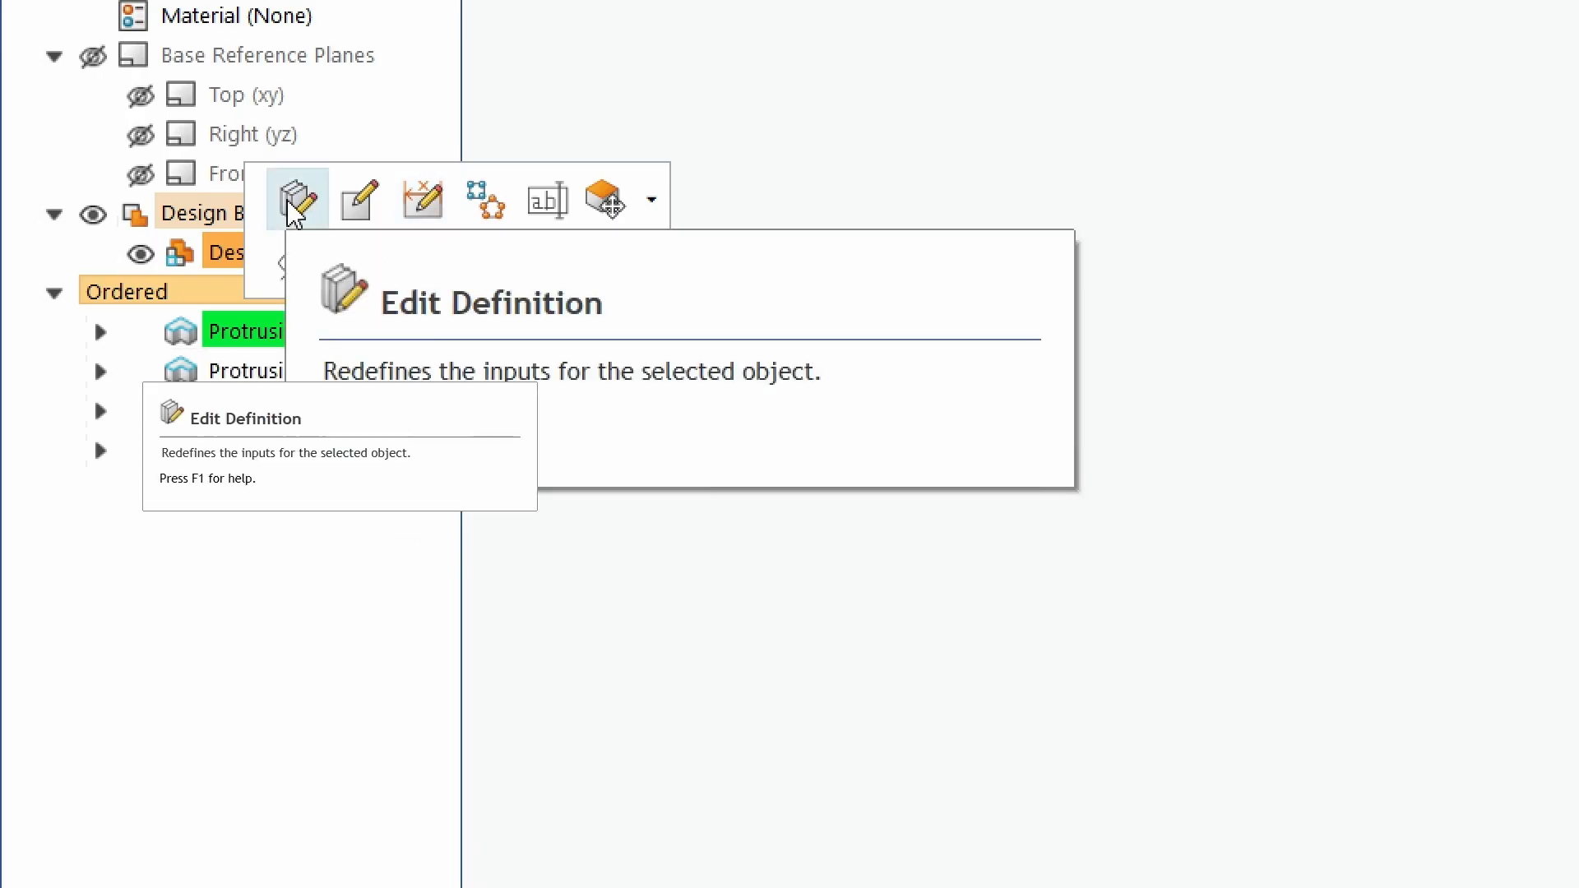
pyautogui.click(433, 216)
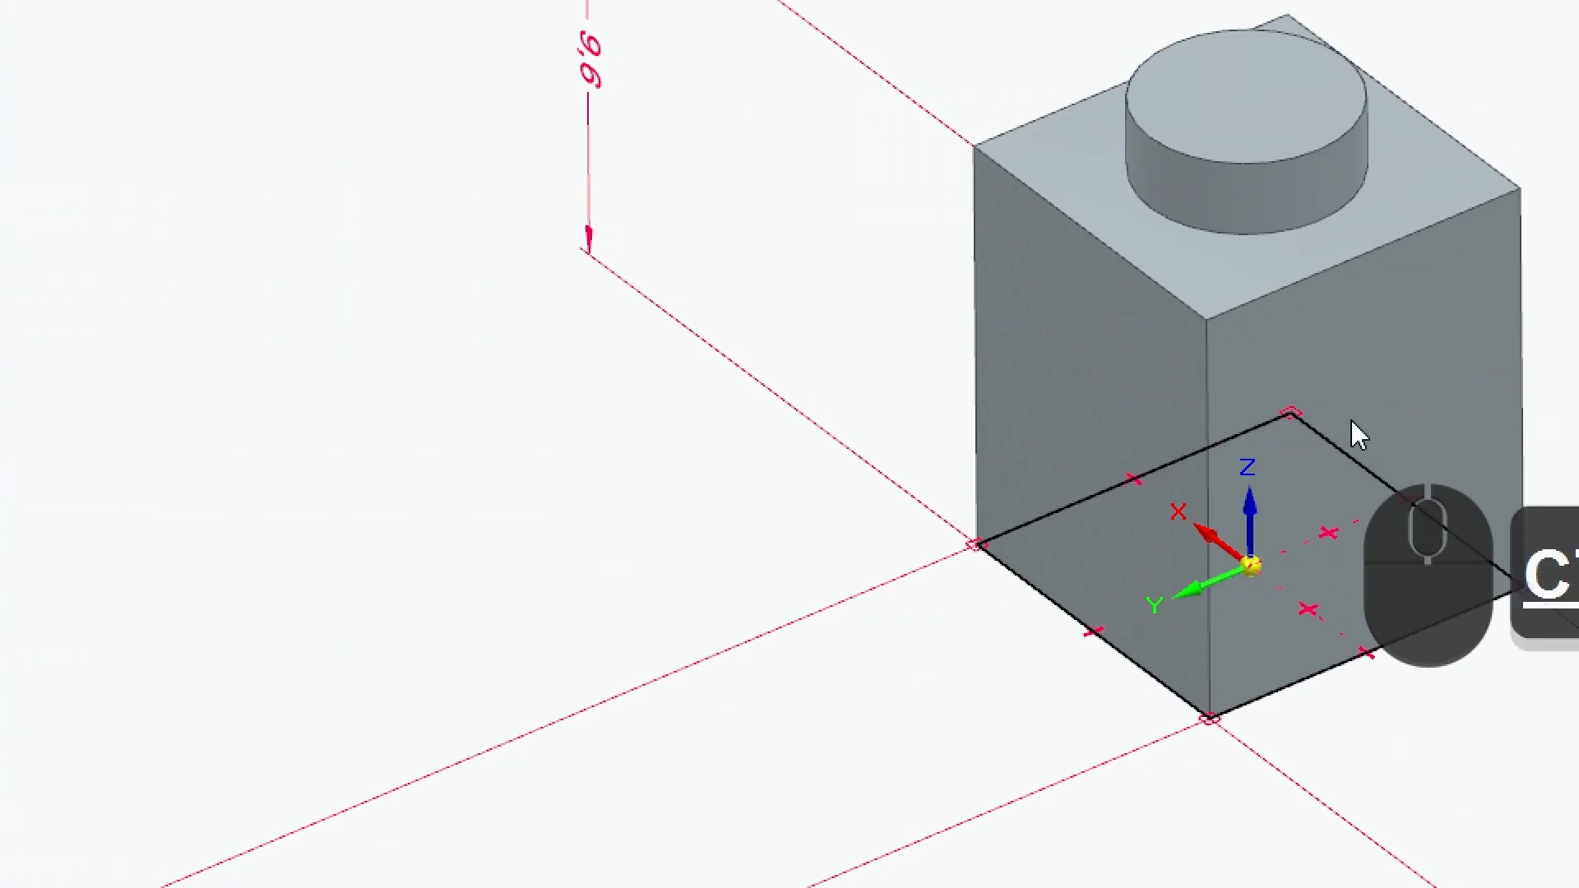
# Set the first protrusion's height dimension to 3.2 mm to make the one-third-height block.
pyautogui.keyDown('ctrl'); pyautogui.scroll(10, 1351, 421); pyautogui.keyUp('ctrl')
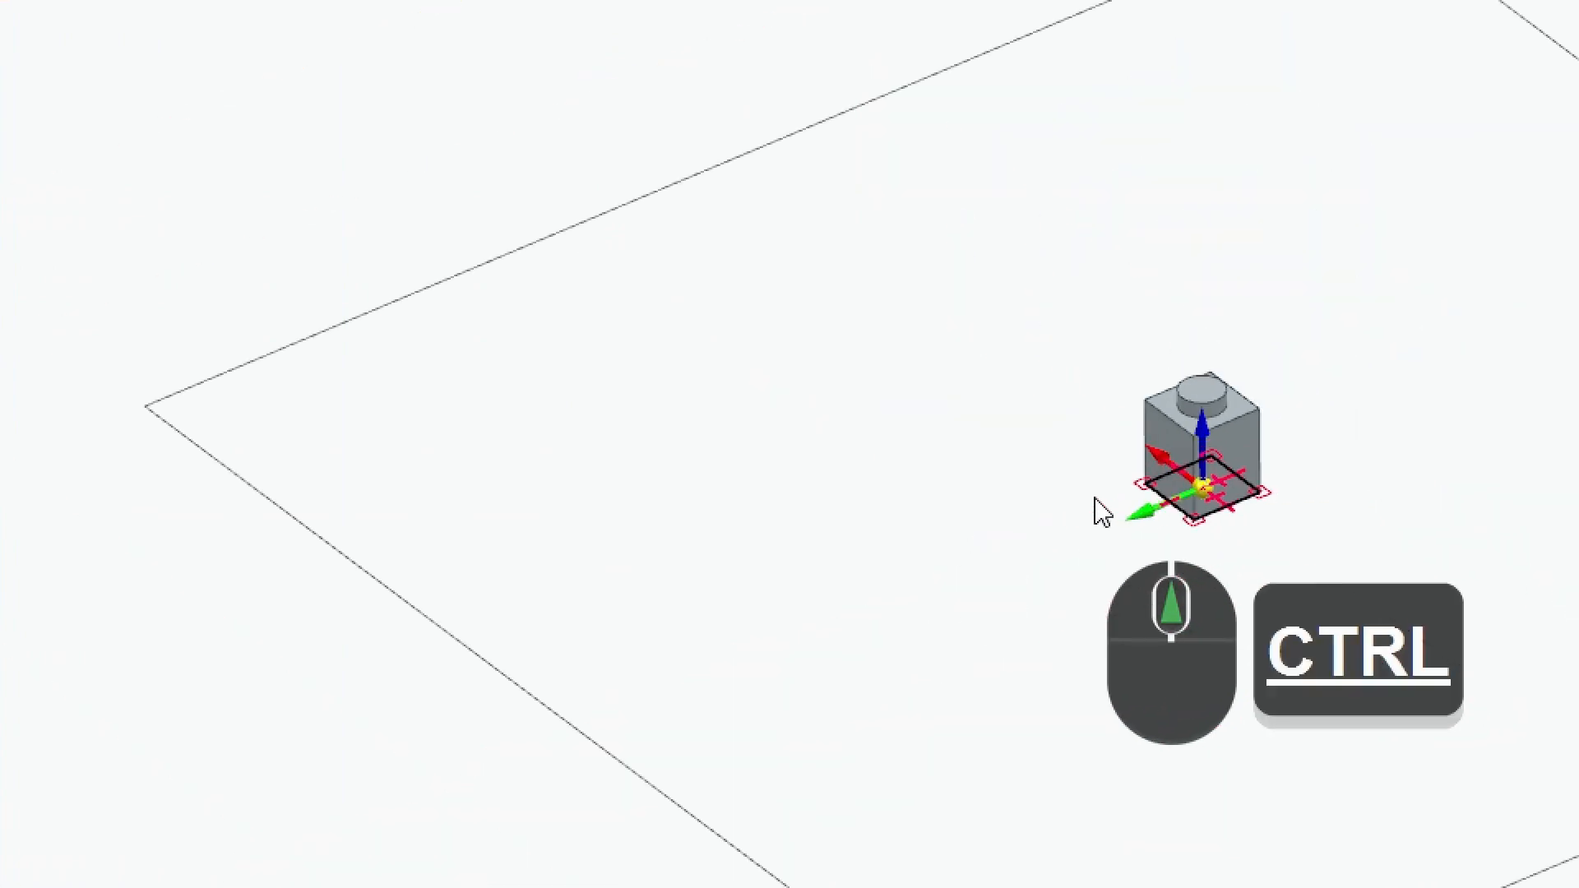
pyautogui.keyDown('ctrl'); pyautogui.scroll(4, 1095, 498); pyautogui.keyUp('ctrl')
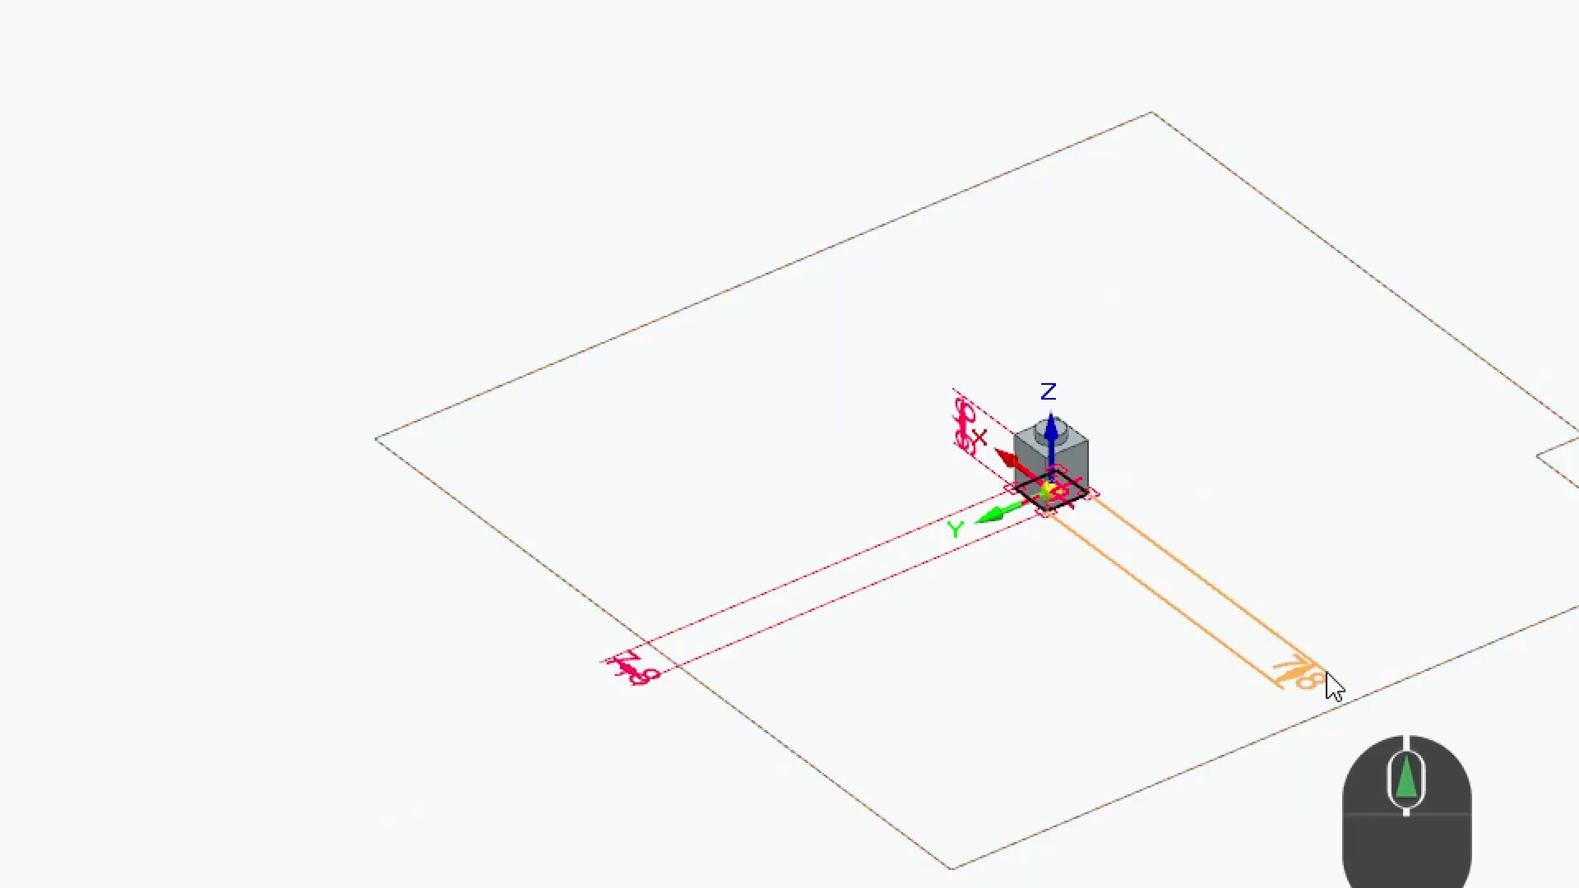
pyautogui.scroll(-3, 1333, 685)
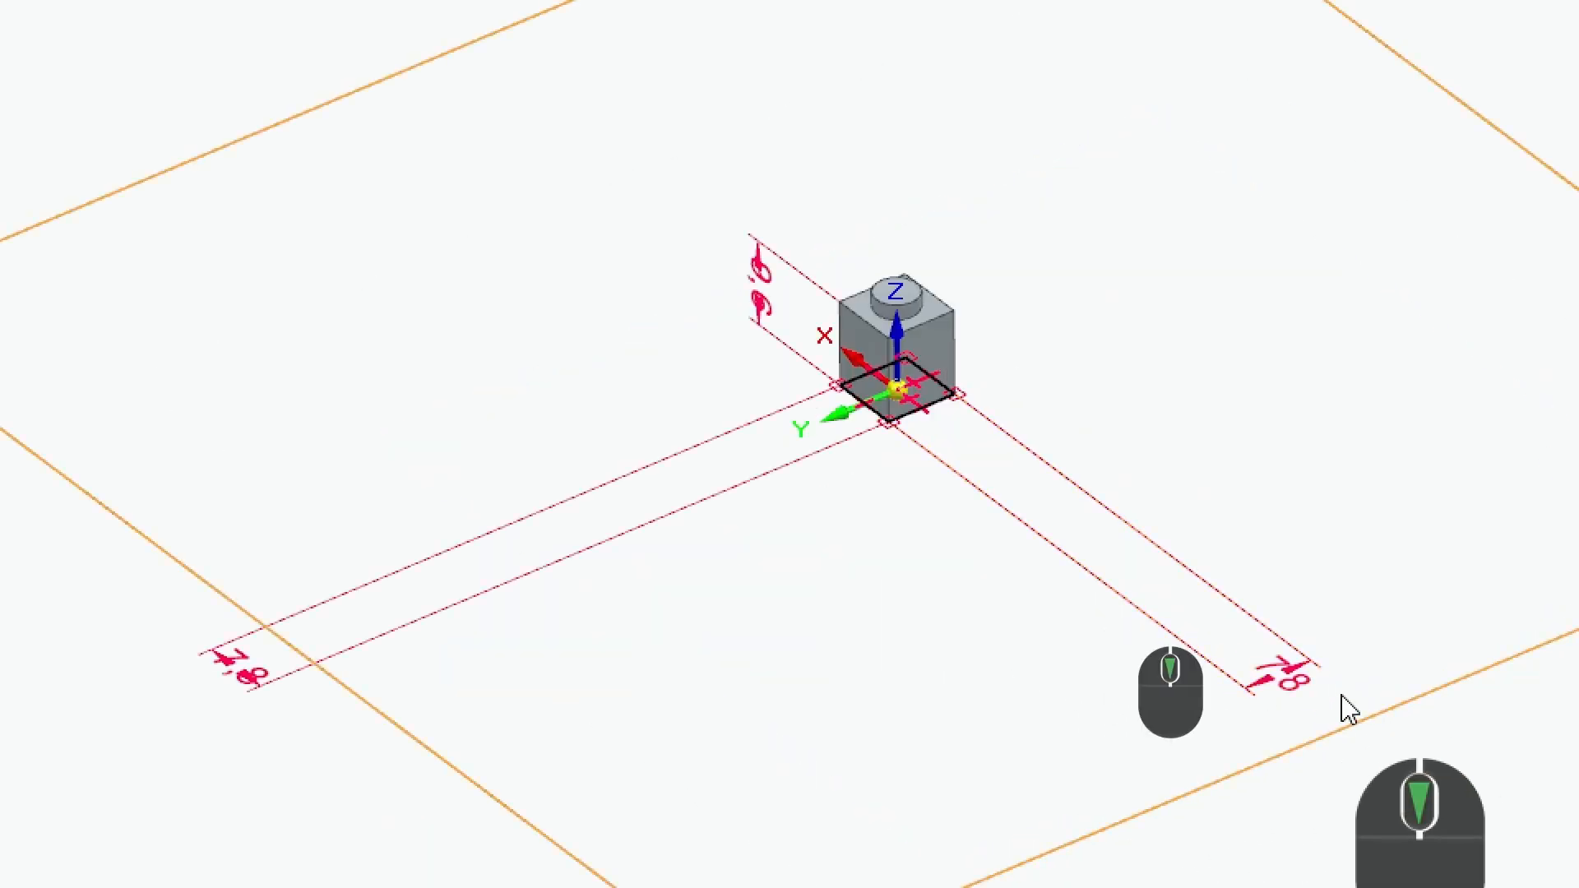
pyautogui.click(1283, 673)
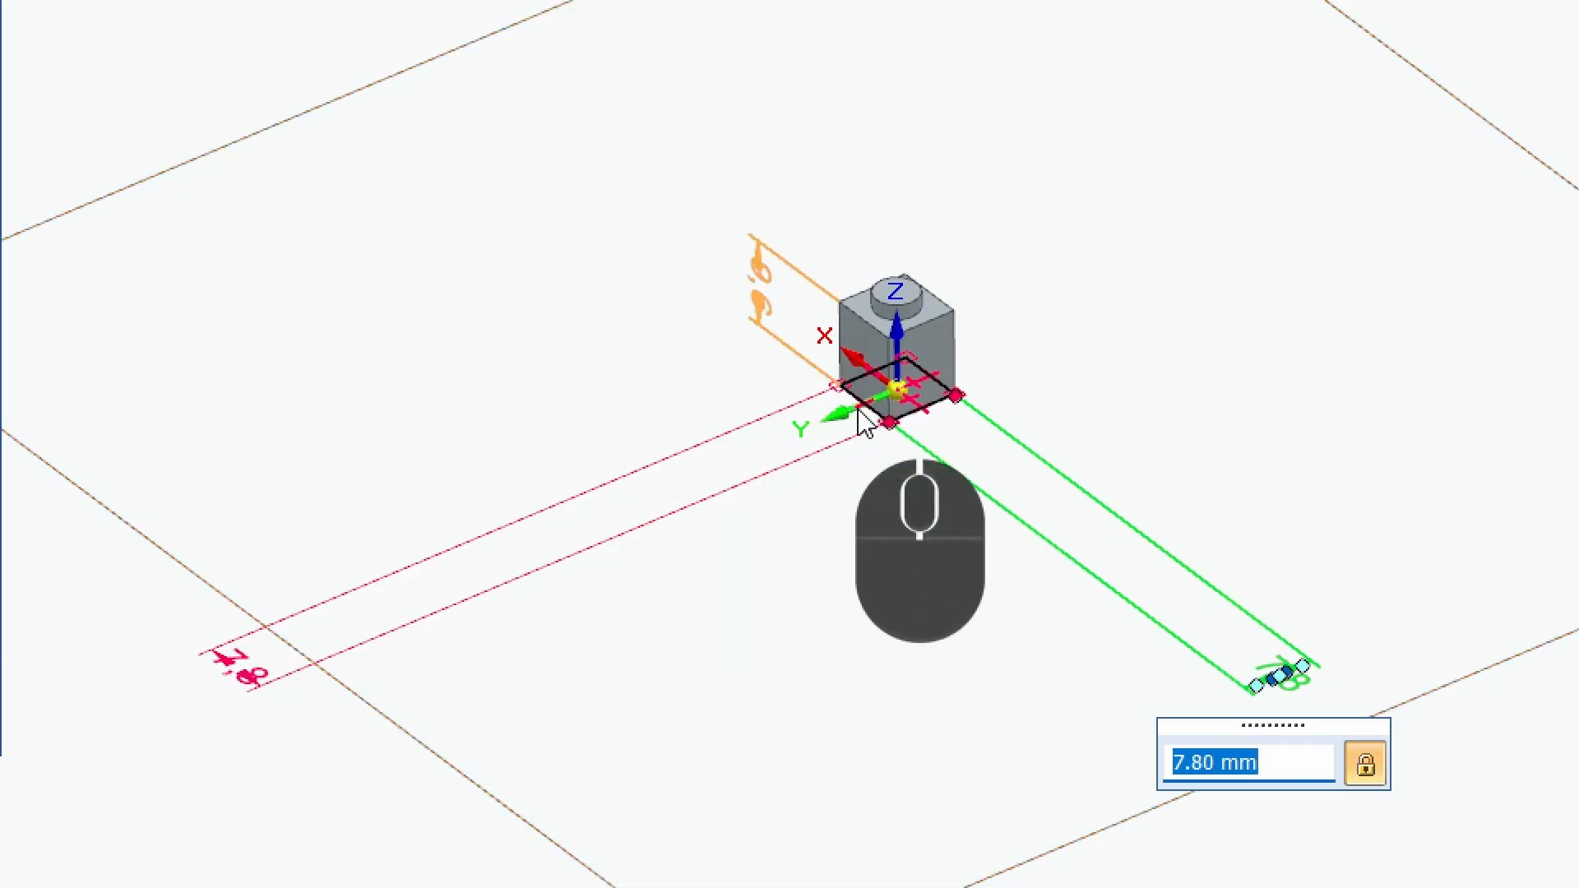
pyautogui.click(760, 288)
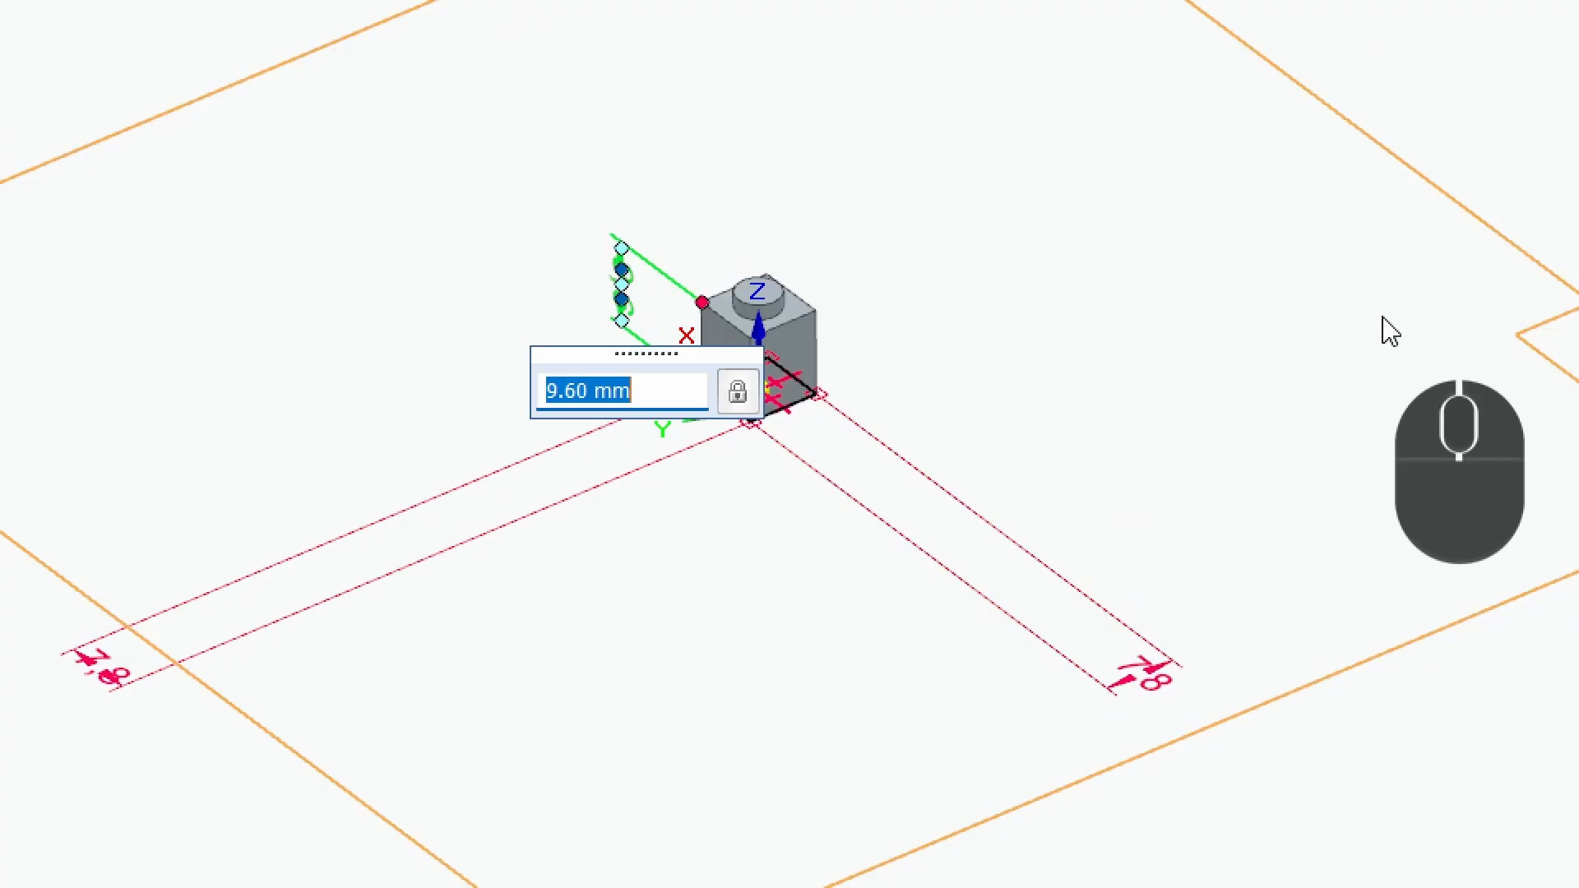
pyautogui.write('3.2')
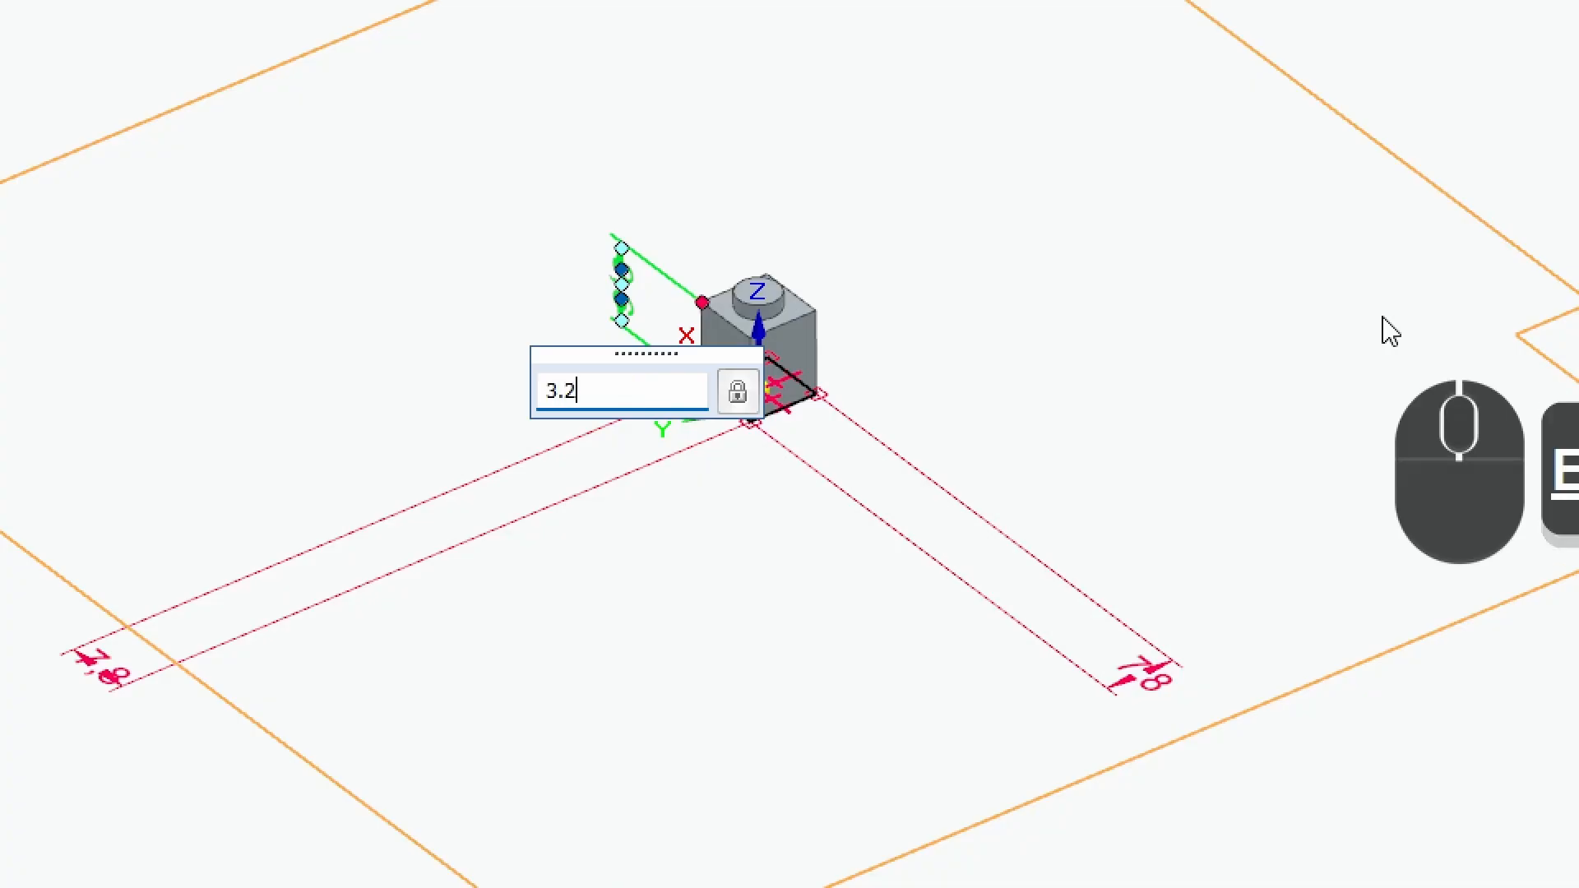
pyautogui.press('Return')
pyautogui.click(652, 236)
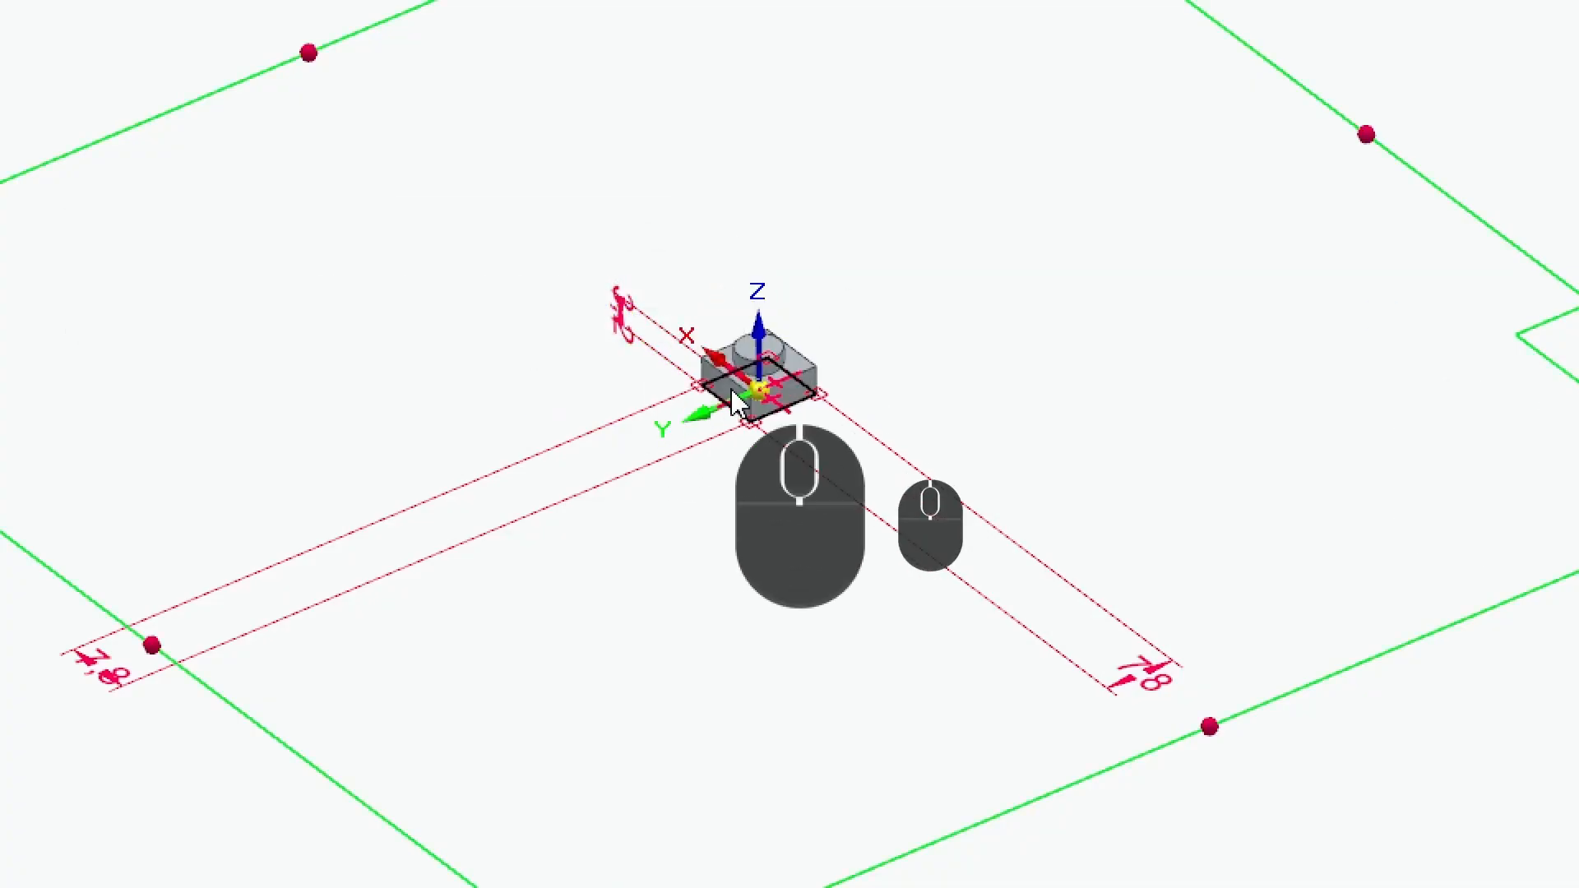
# Examine the shortened block and its height dimension from the side and in the isometric view.
pyautogui.scroll(-5, 698, 416)
pyautogui.moveTo(722, 383); pyautogui.dragTo(791, 180, button='middle')
pyautogui.scroll(3, 934, 669)
pyautogui.moveTo(934, 670); pyautogui.dragTo(814, 761, button='middle')
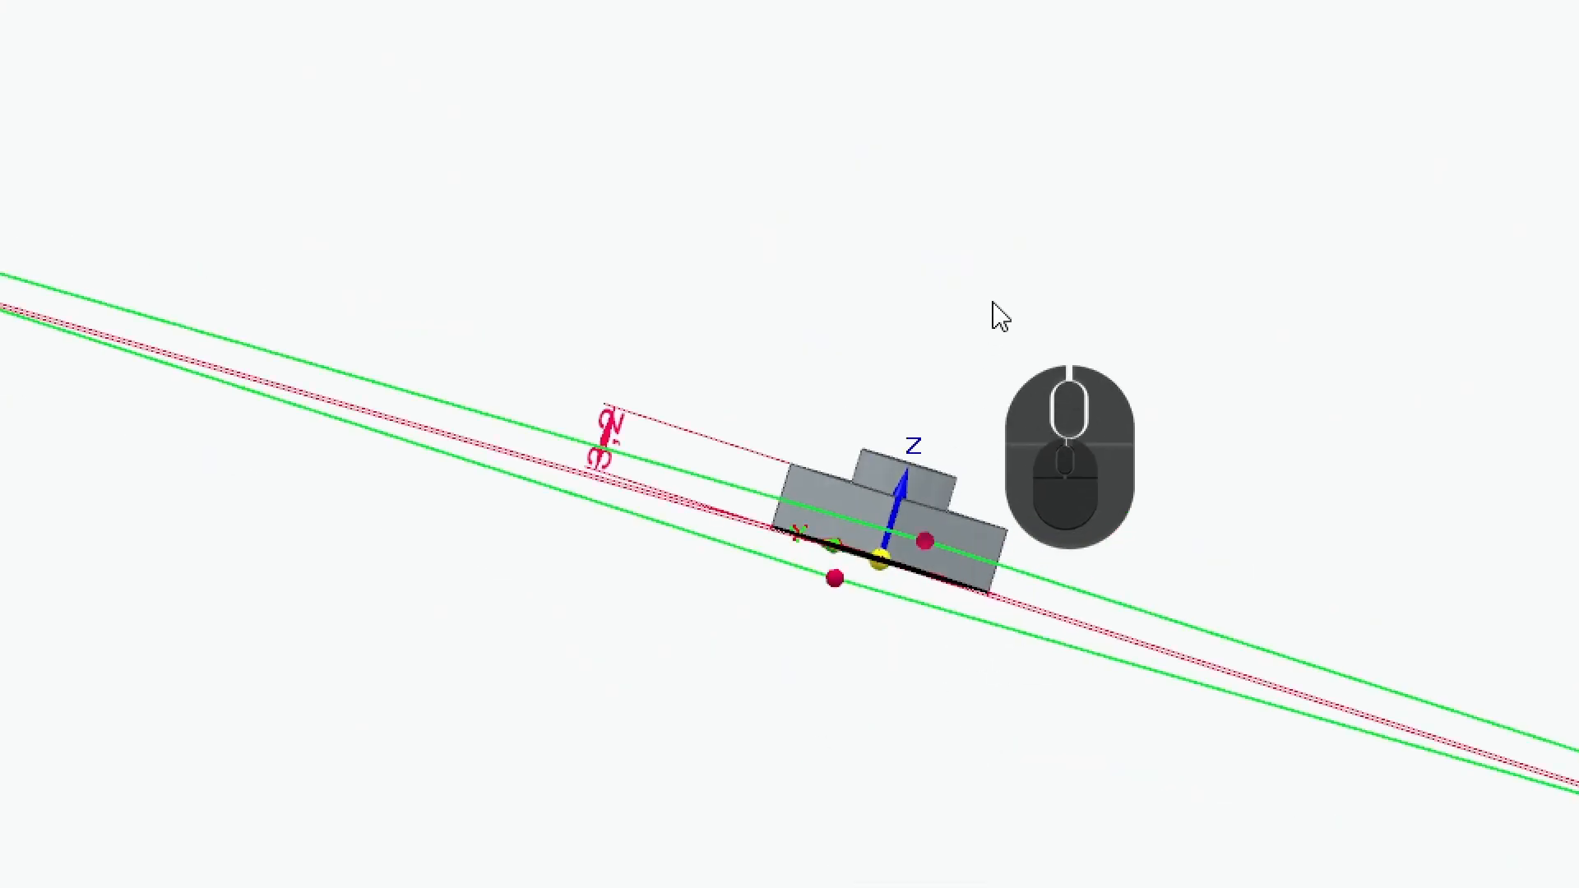
pyautogui.moveTo(994, 312); pyautogui.dragTo(403, 242, button='middle')
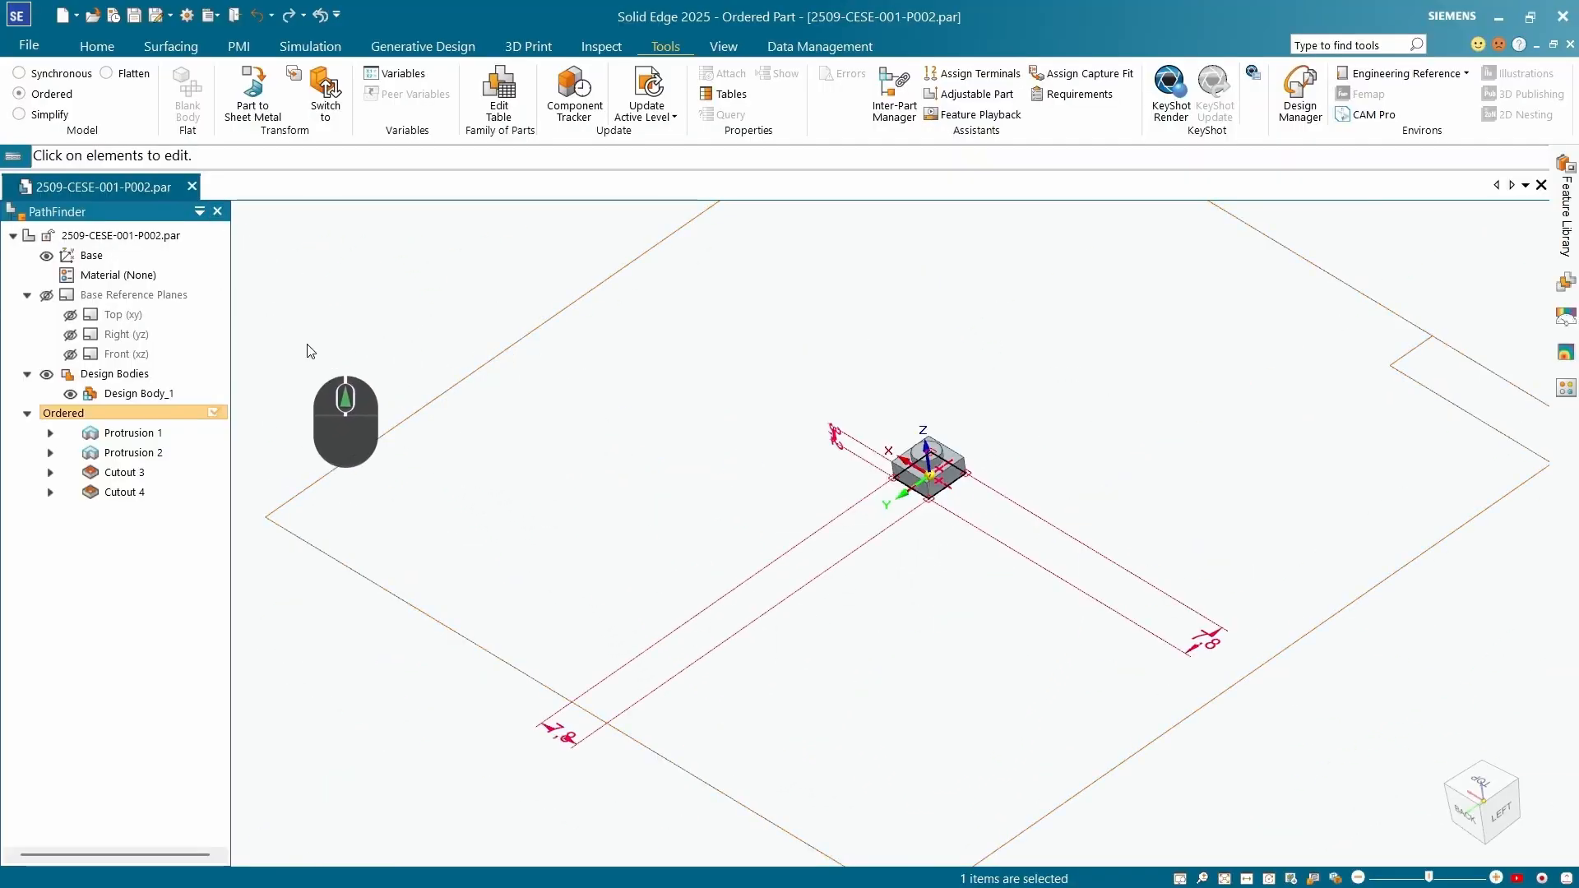
pyautogui.hotkey('ctrl', '4')
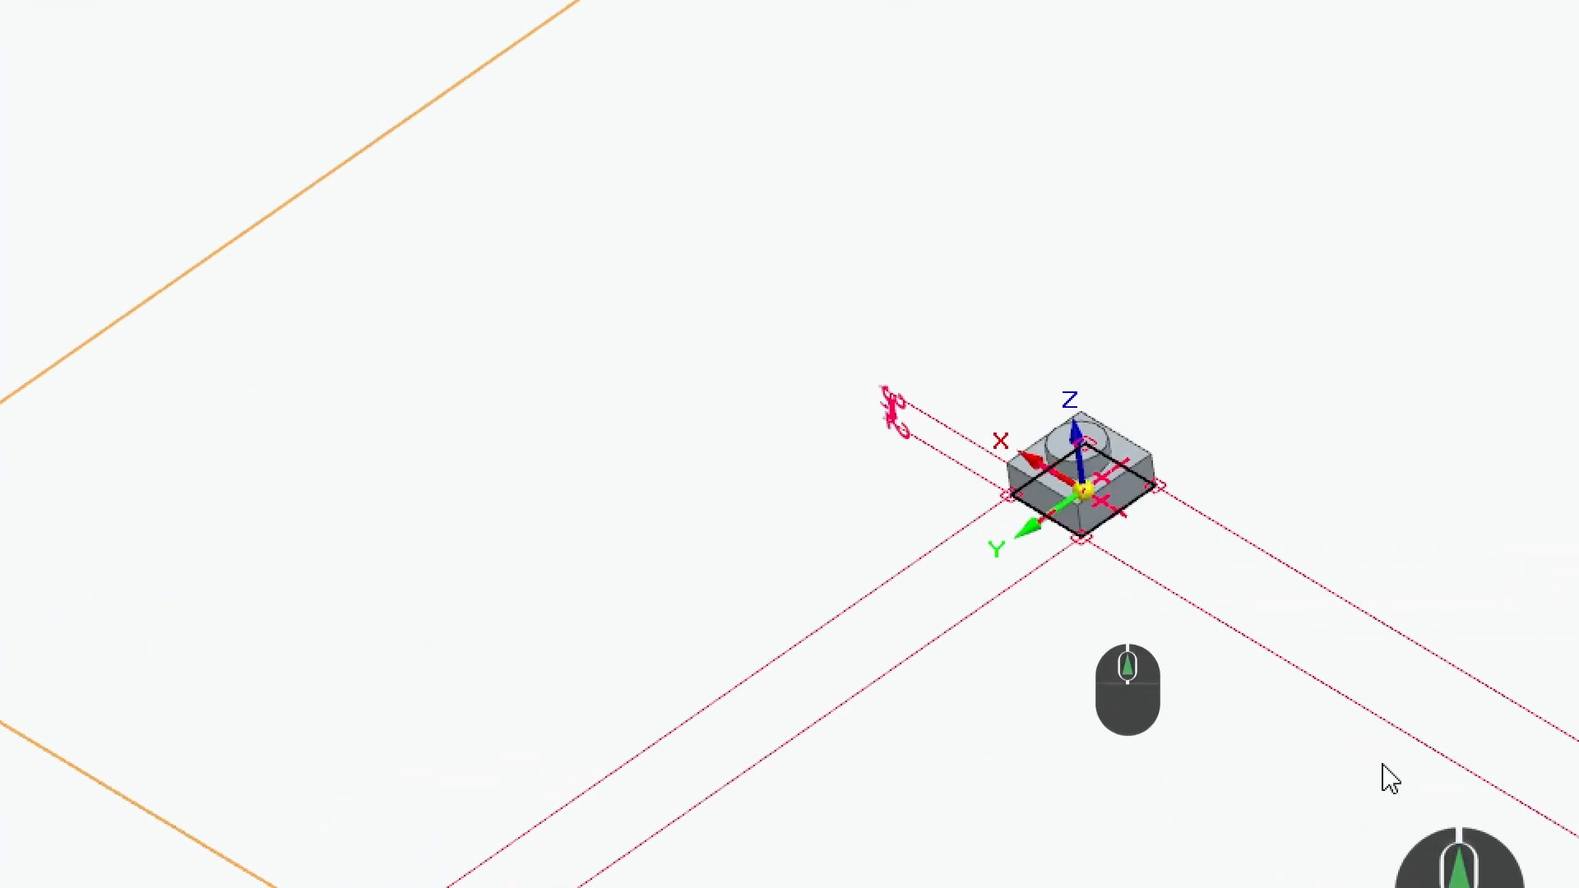
pyautogui.hotkey('ctrl', '4')
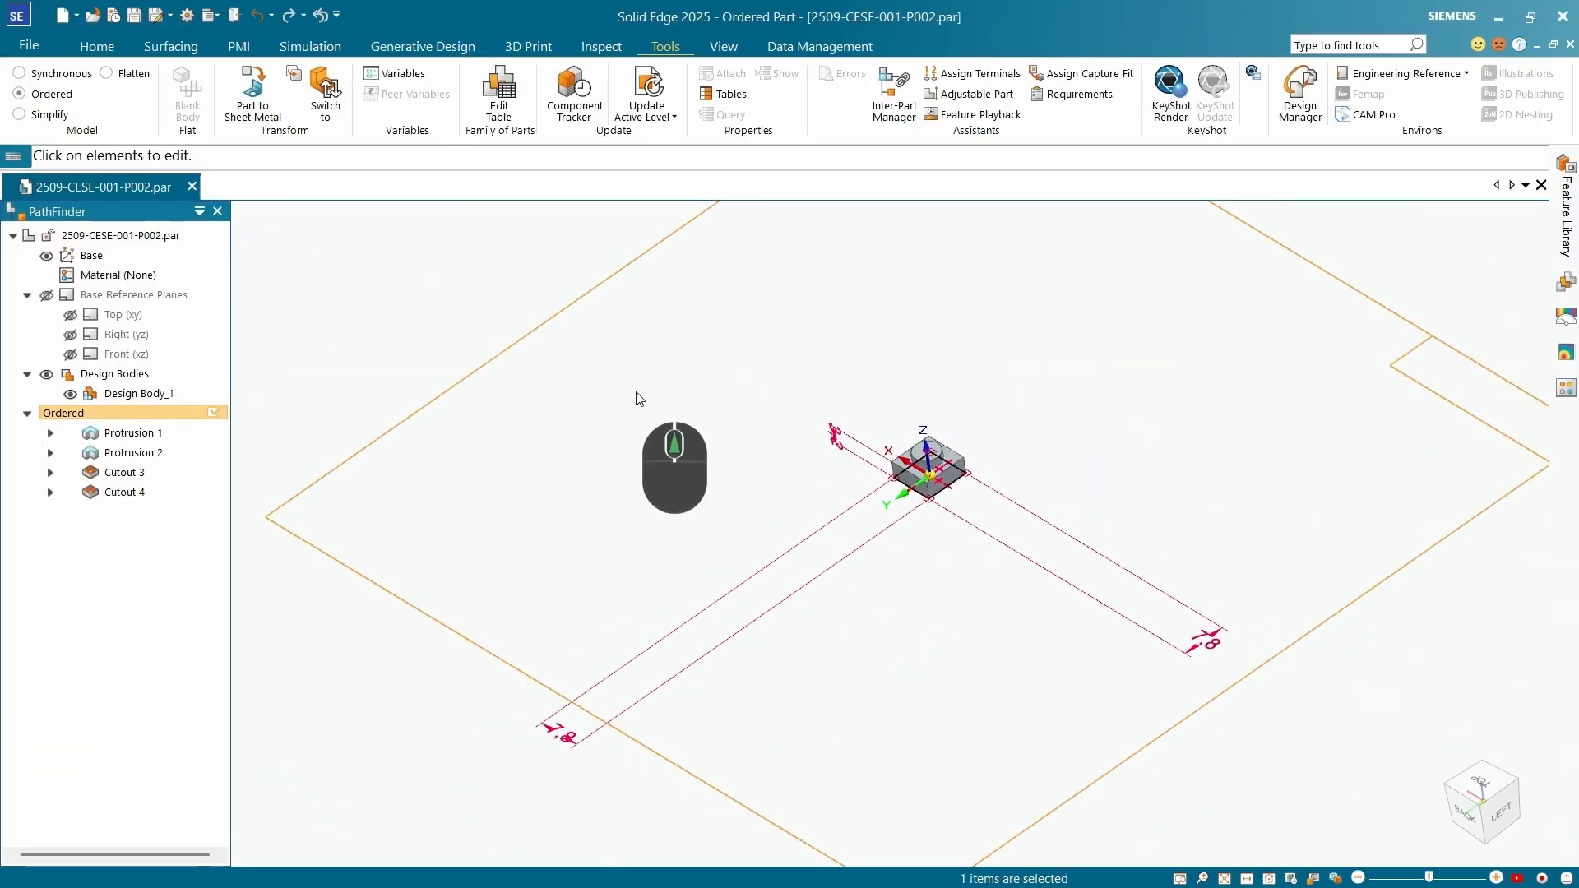
# Save the part with its reduced block height and view the finished 1x1/3 block from another angle.
pyautogui.click(134, 17)
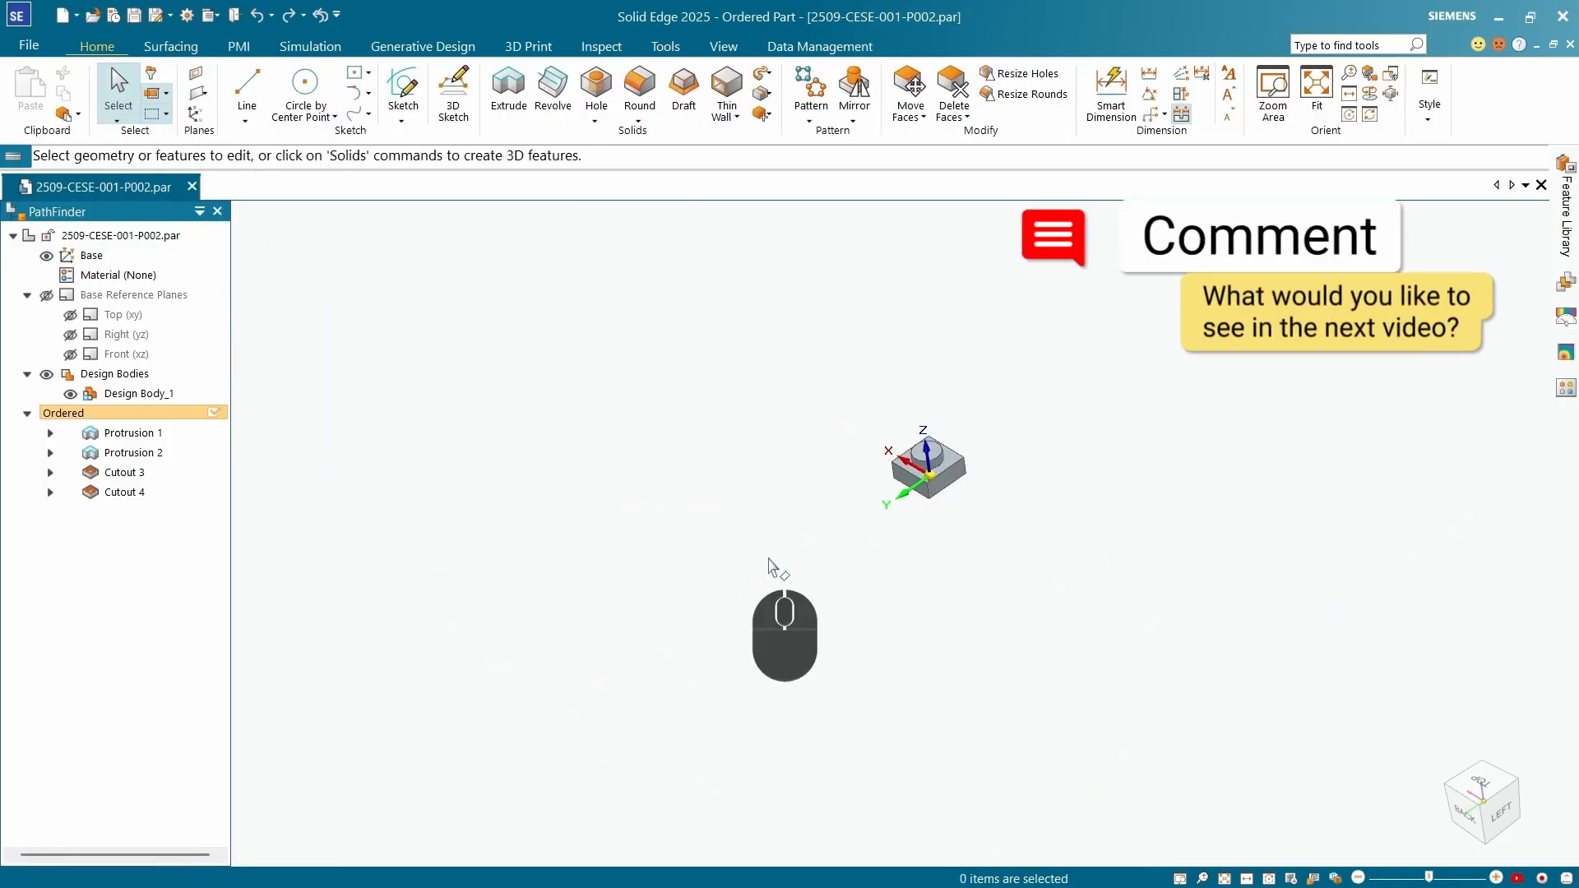
pyautogui.scroll(3, 946, 477)
pyautogui.moveTo(946, 477); pyautogui.dragTo(1019, 553, button='middle')
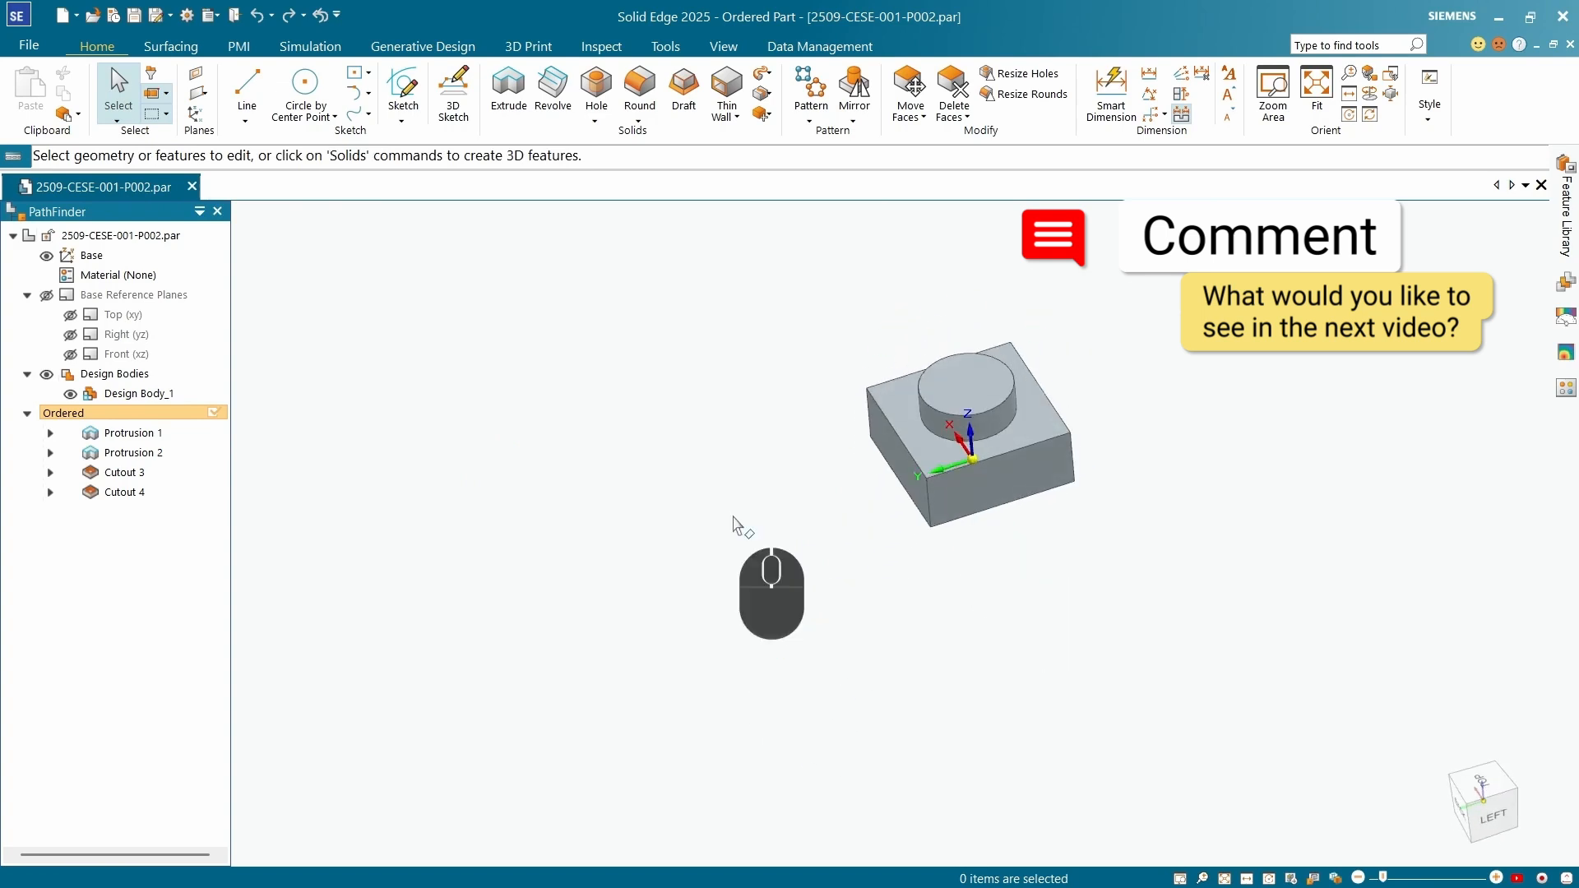